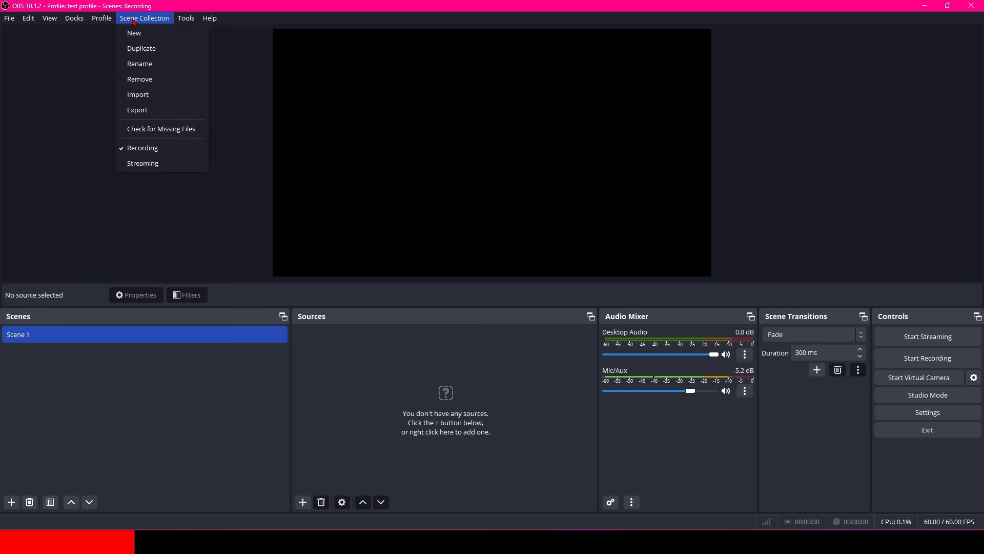
mouse_move(46, 25)
mouse_move(90, 25)
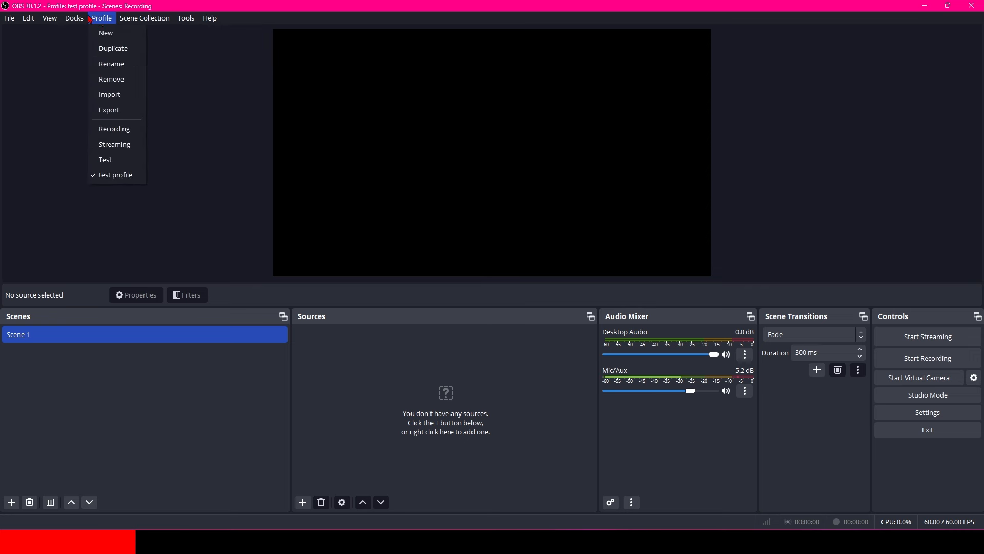
mouse_move(145, 18)
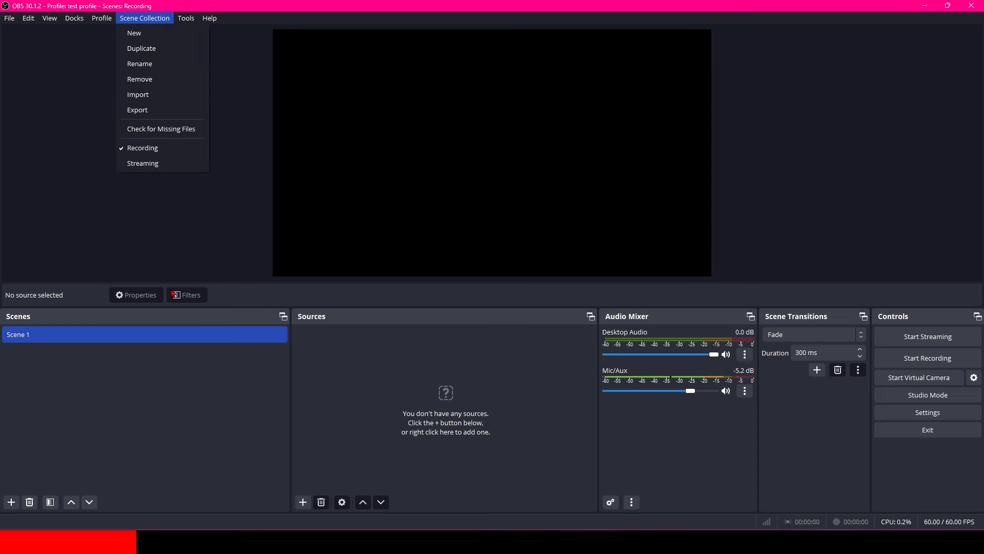
left_click(194, 426)
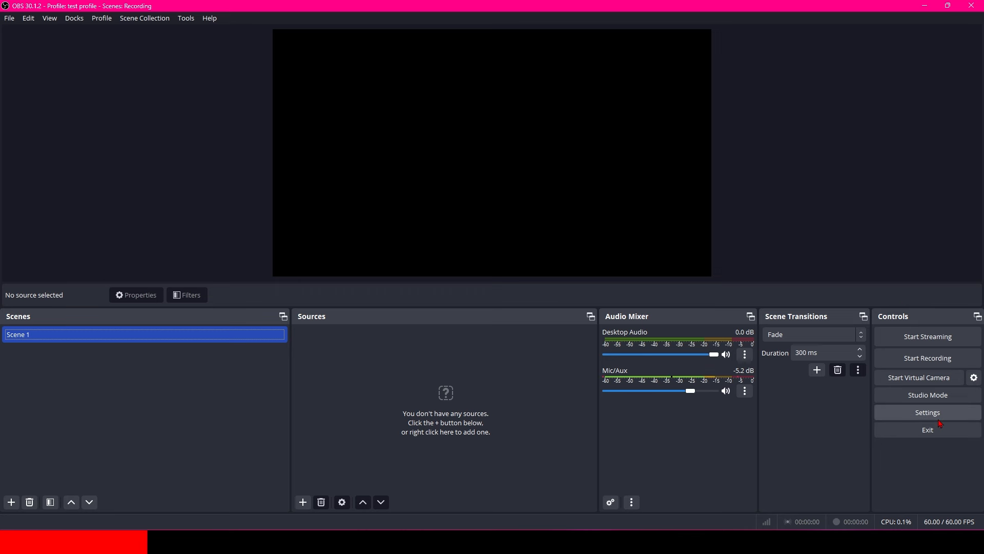
Open the general settings and look through the available interface languages
left_click(954, 414)
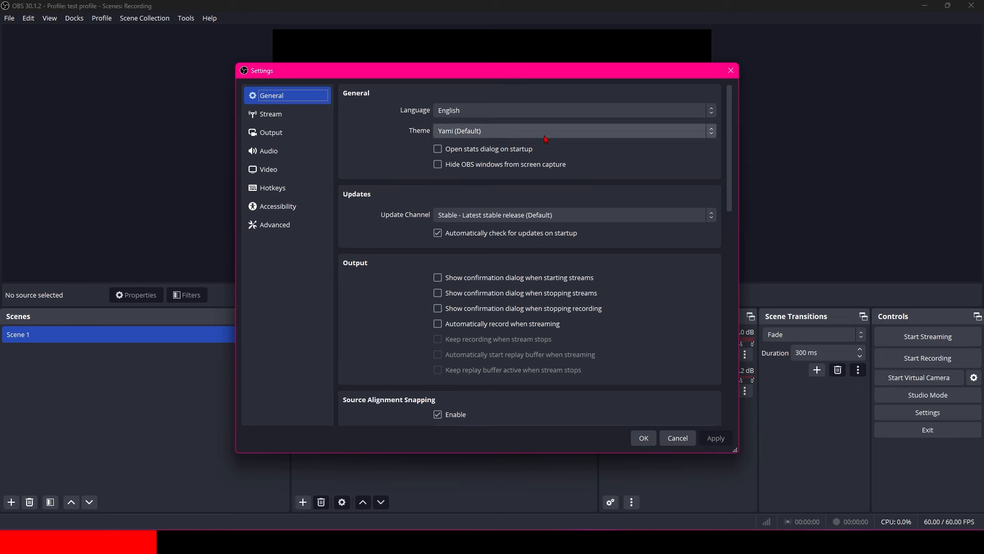
left_click(529, 114)
scroll(493, 169, "down", 10)
scroll(494, 172, "up", 10)
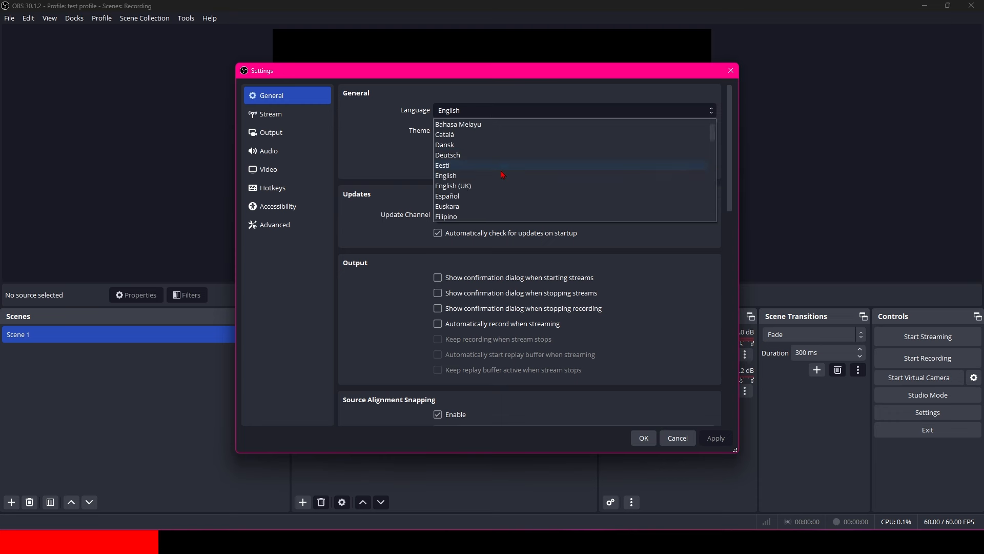
left_click(372, 147)
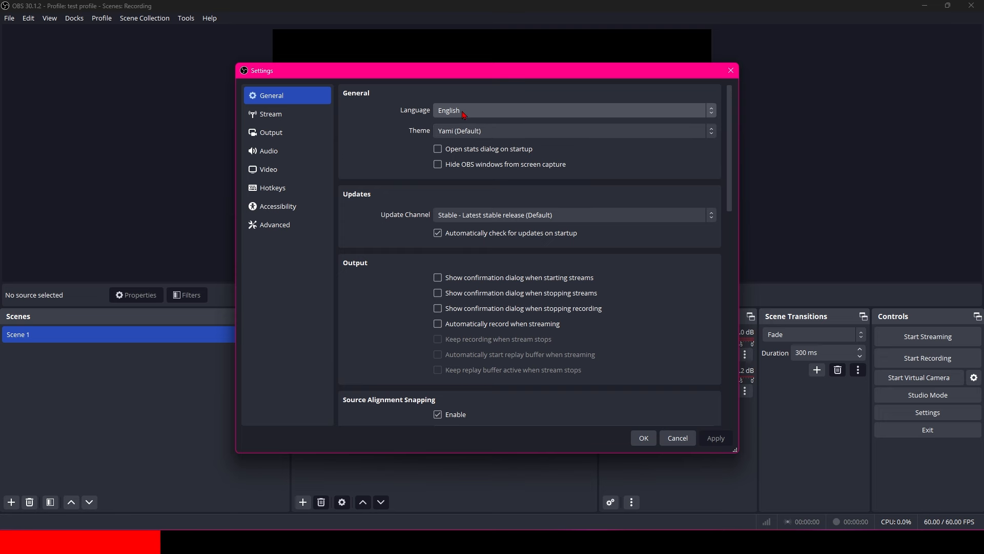
Try the System theme and automatic recording when streaming, restoring the Yami (Default) theme and leaving automatic recording off
left_click(483, 131)
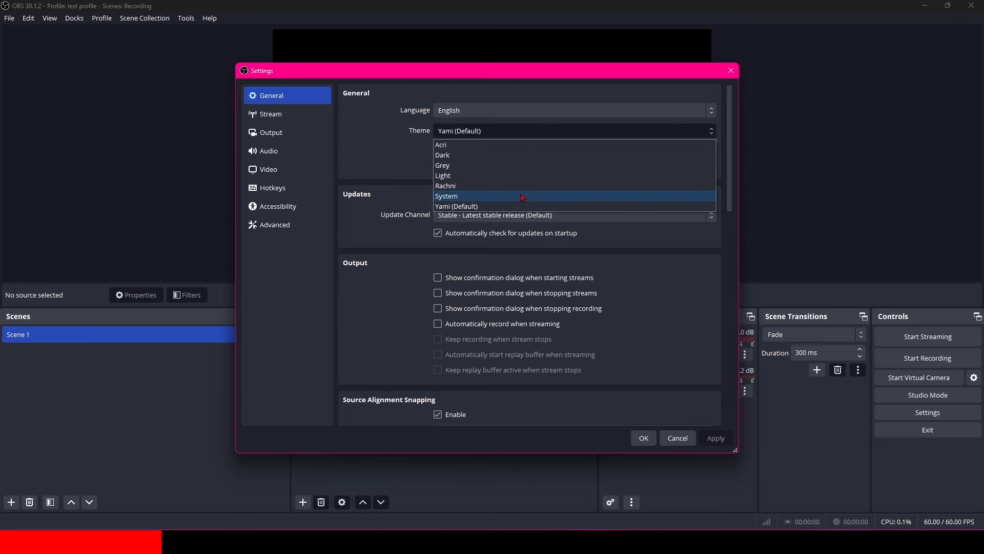
left_click(501, 201)
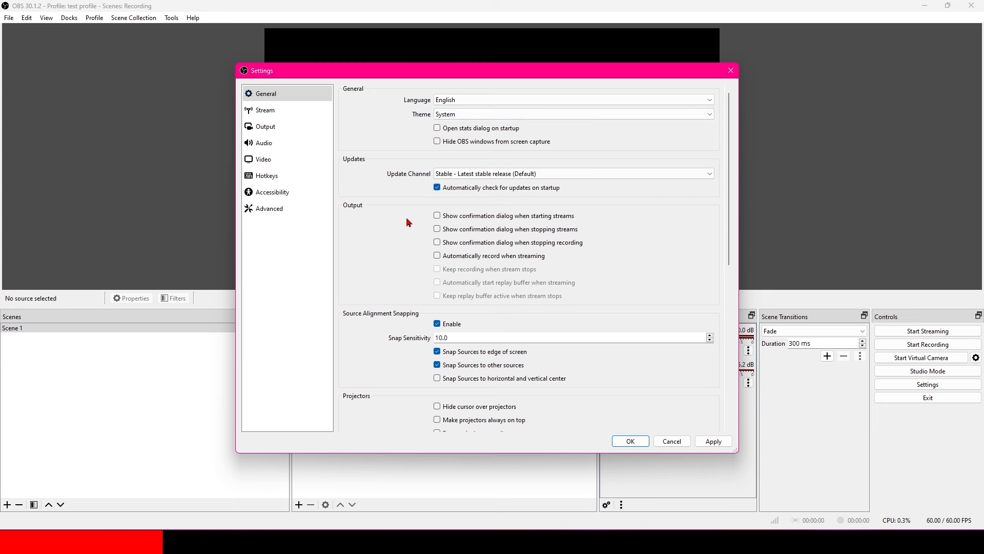
left_click(484, 116)
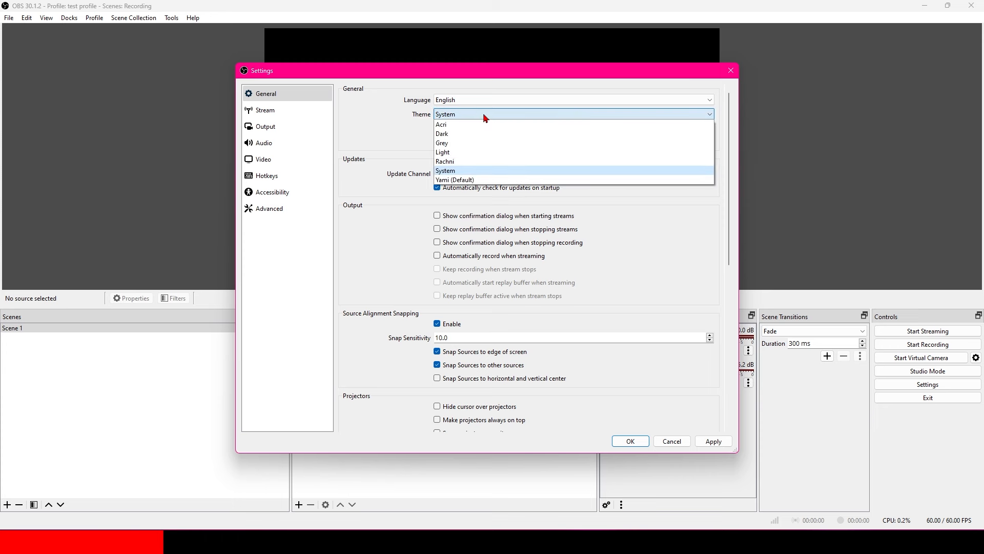
left_click(481, 180)
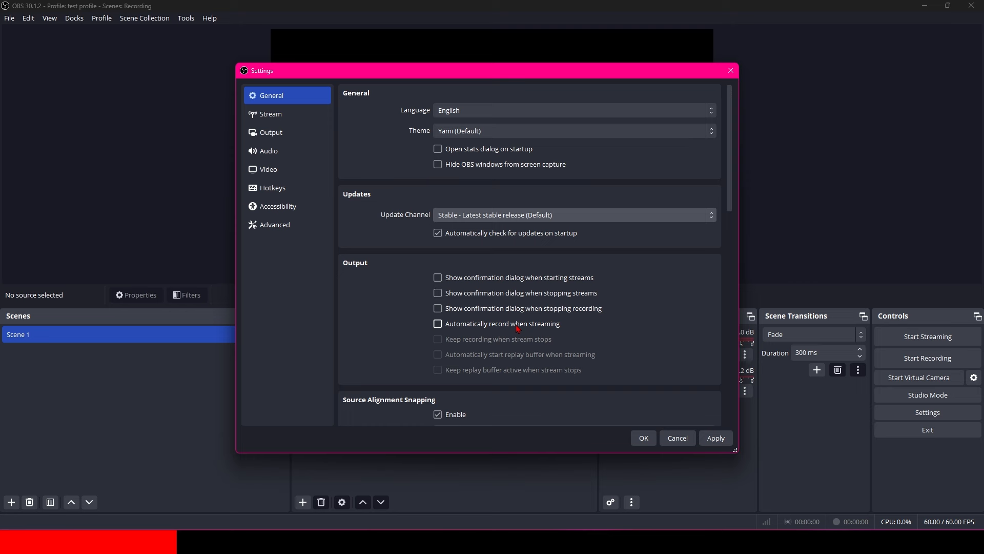
left_click(438, 325)
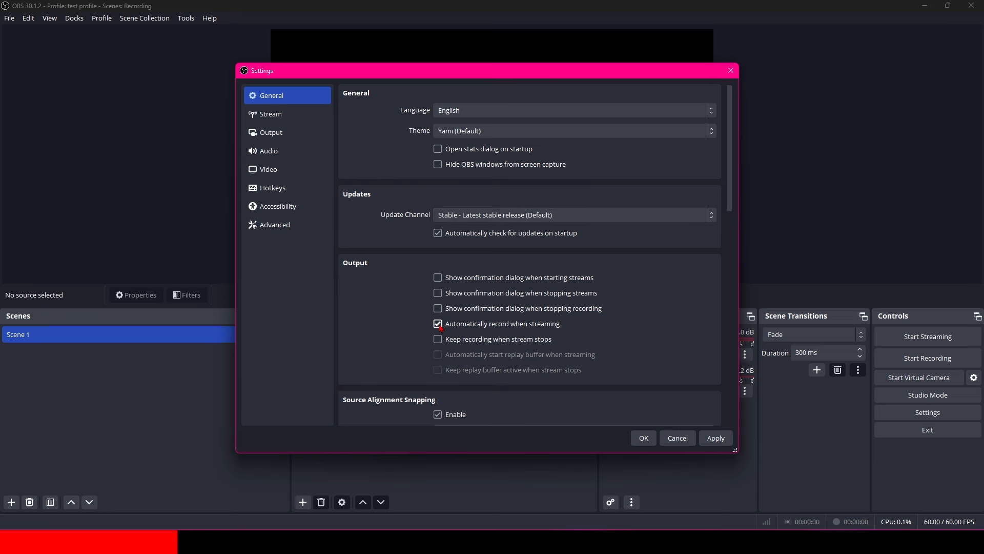
left_click(439, 325)
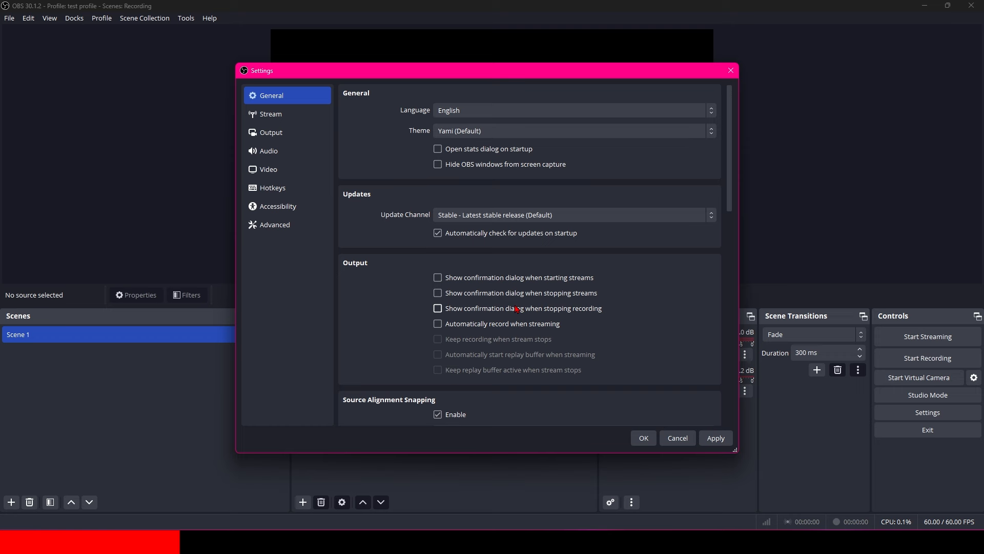
Enable the confirmation dialogs for stopping streams and stopping recording, review the remaining general options, and apply the settings
left_click(438, 293)
left_click(438, 309)
scroll(541, 285, "down", 5)
scroll(541, 285, "down", 10)
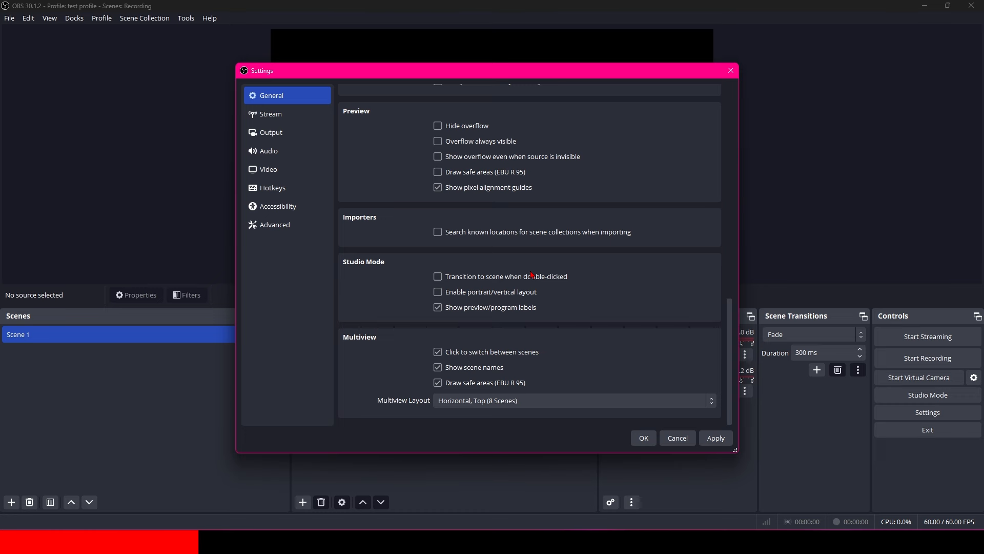
left_click(532, 276)
scroll(536, 310, "up", 5)
scroll(537, 314, "up", 5)
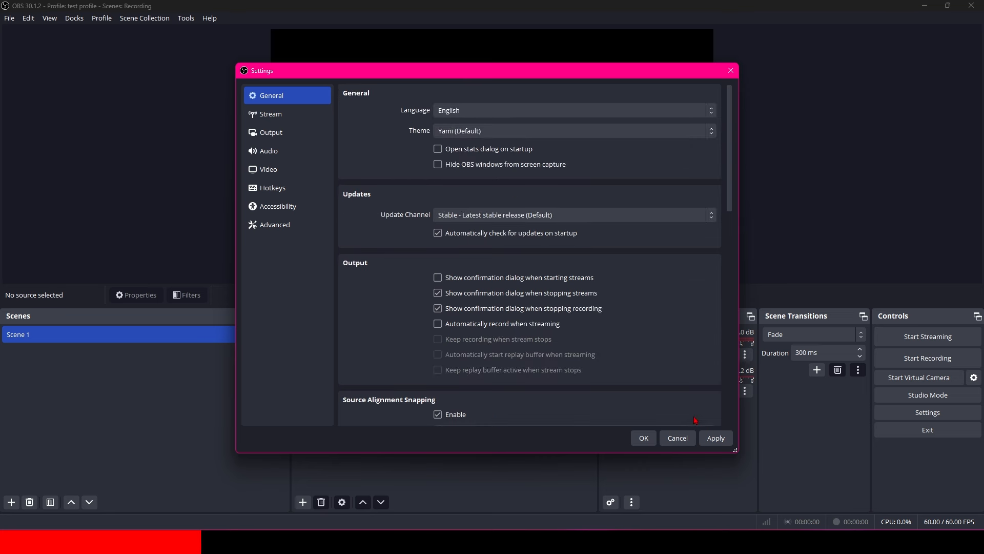
left_click(723, 444)
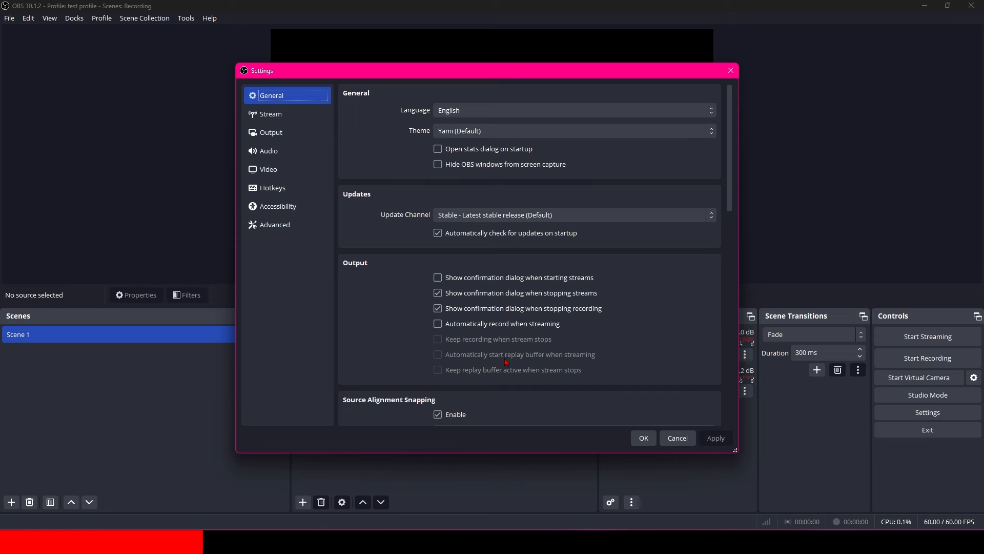
Choose the stream key option for Twitch and copy the primary stream key from the Twitch Creator Dashboard's stream settings in the browser
left_click(281, 118)
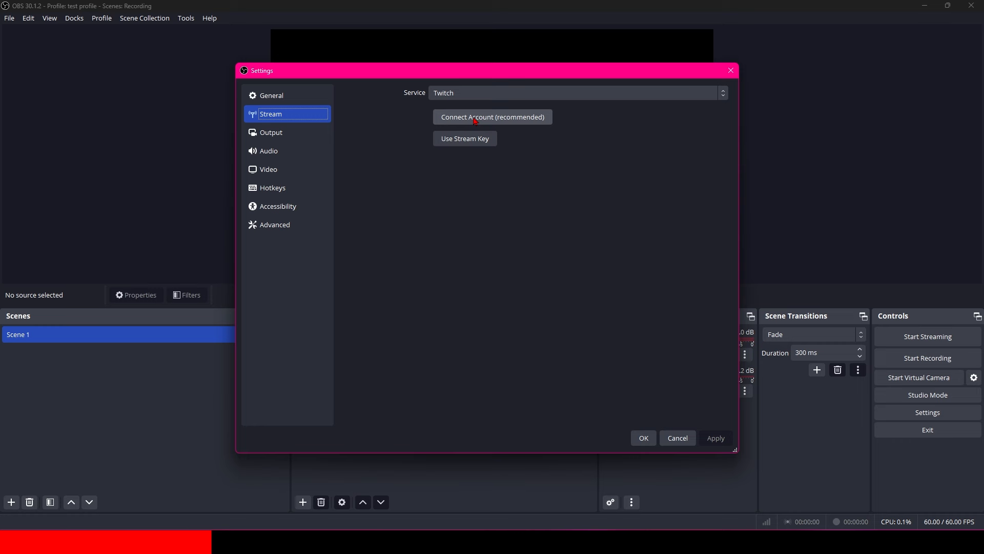
left_click(467, 145)
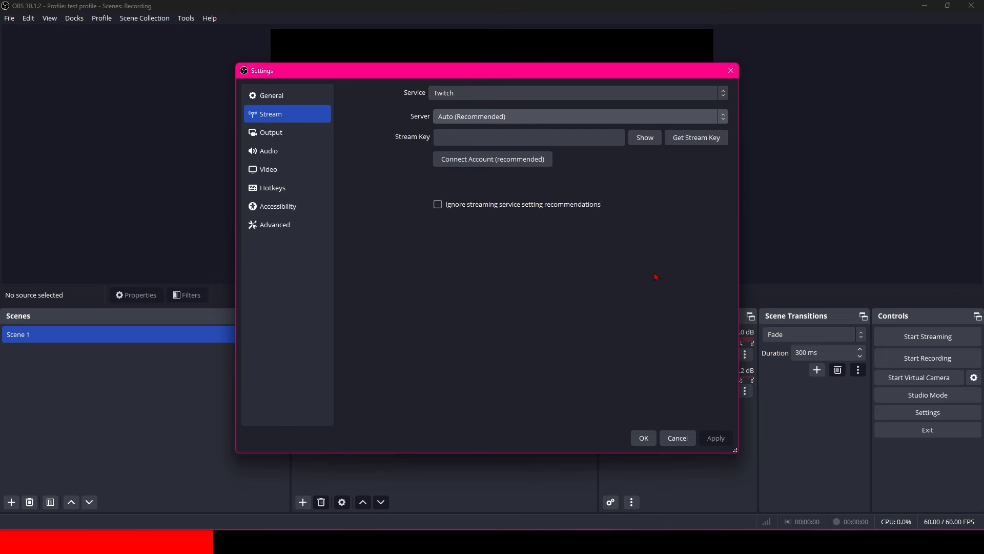
key("alt+Tab")
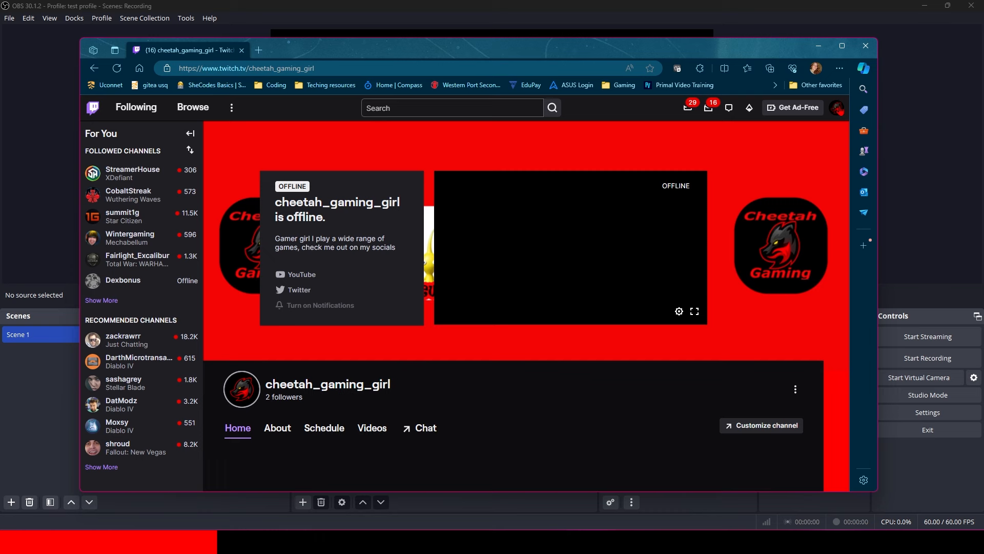
left_click(838, 109)
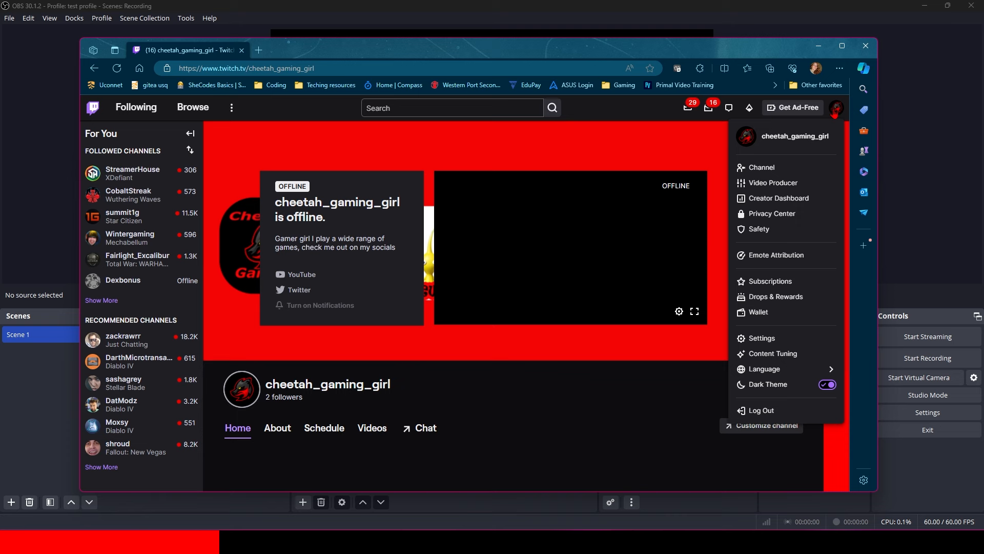
left_click(761, 205)
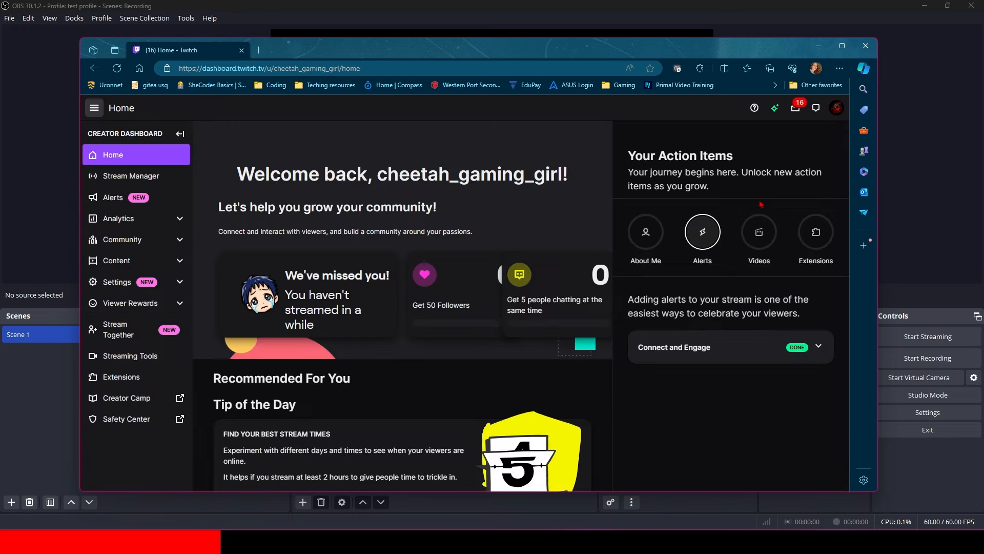
left_click(160, 158)
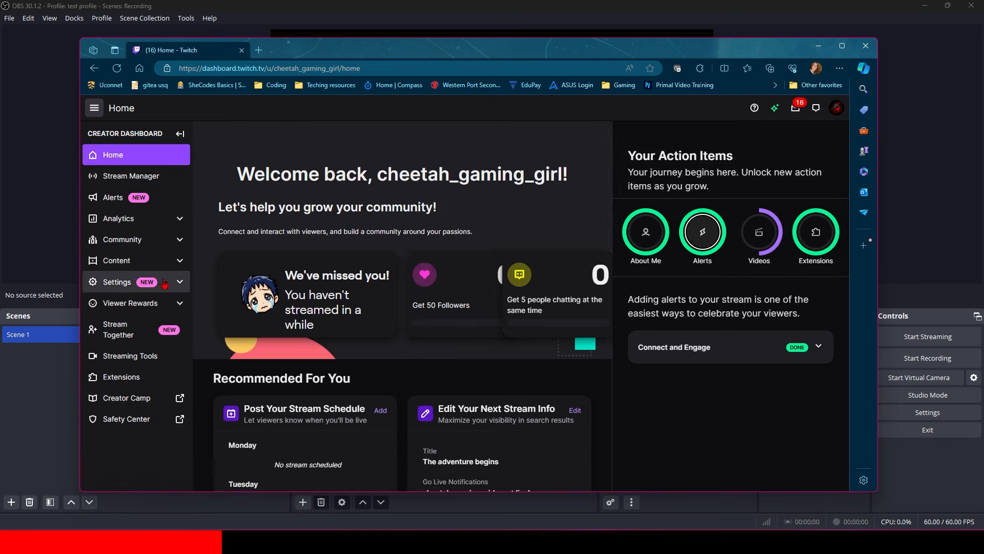
left_click(180, 281)
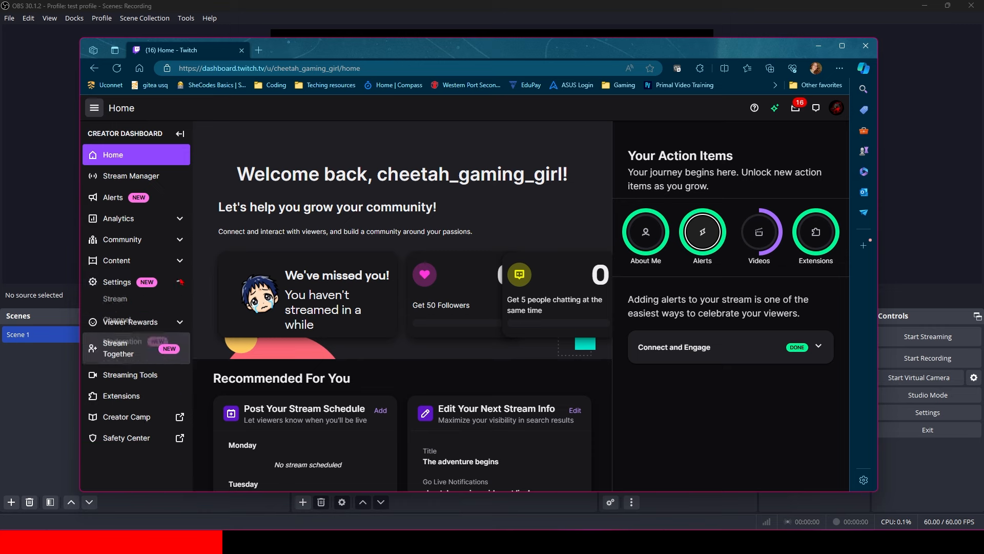
left_click(140, 303)
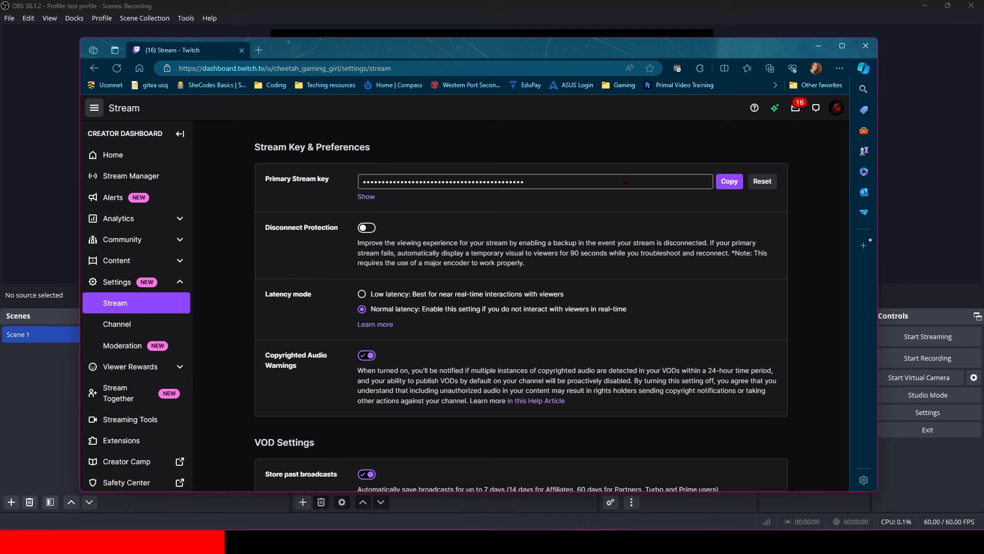
left_click(728, 188)
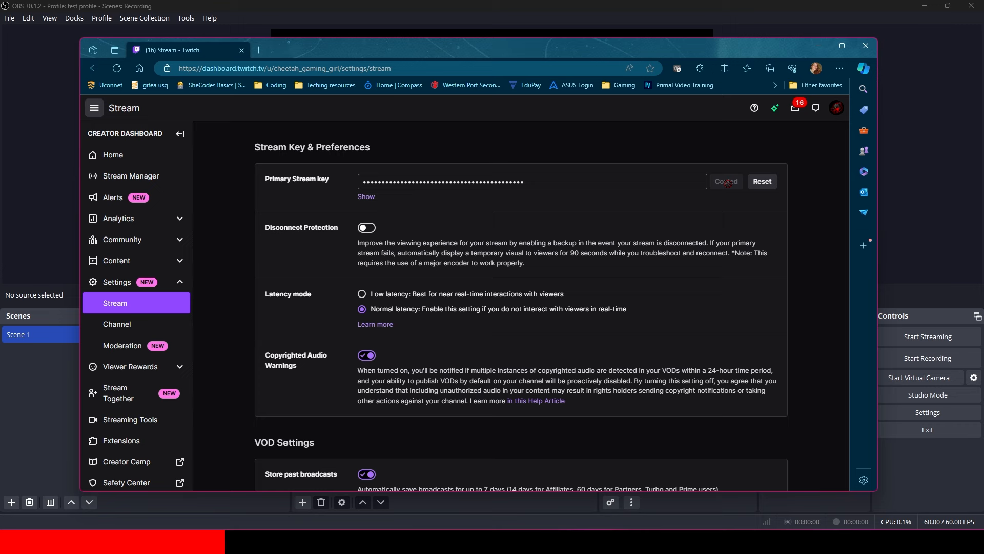
Return to OBS, paste the copied Twitch key as the stream key, and apply the stream settings
left_click(821, 47)
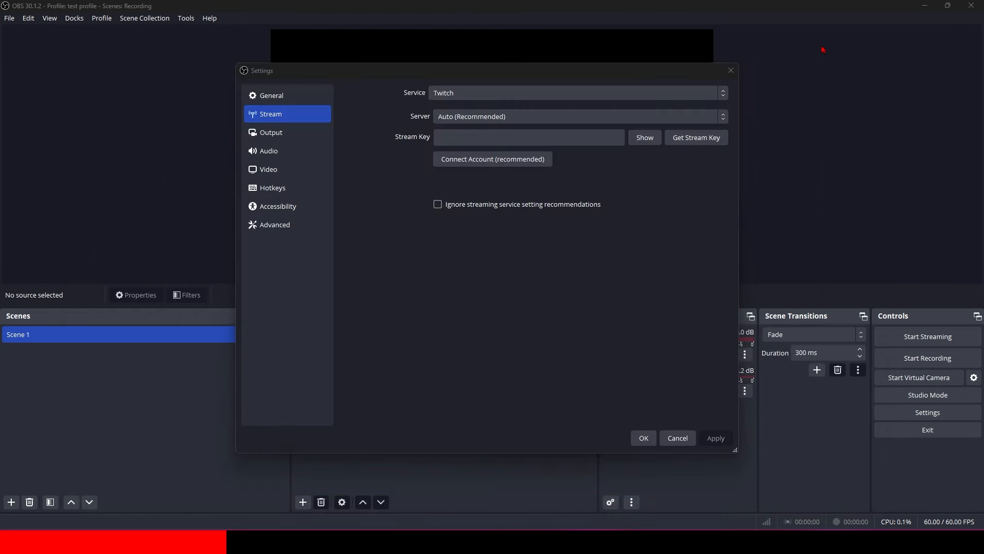
left_click(483, 138)
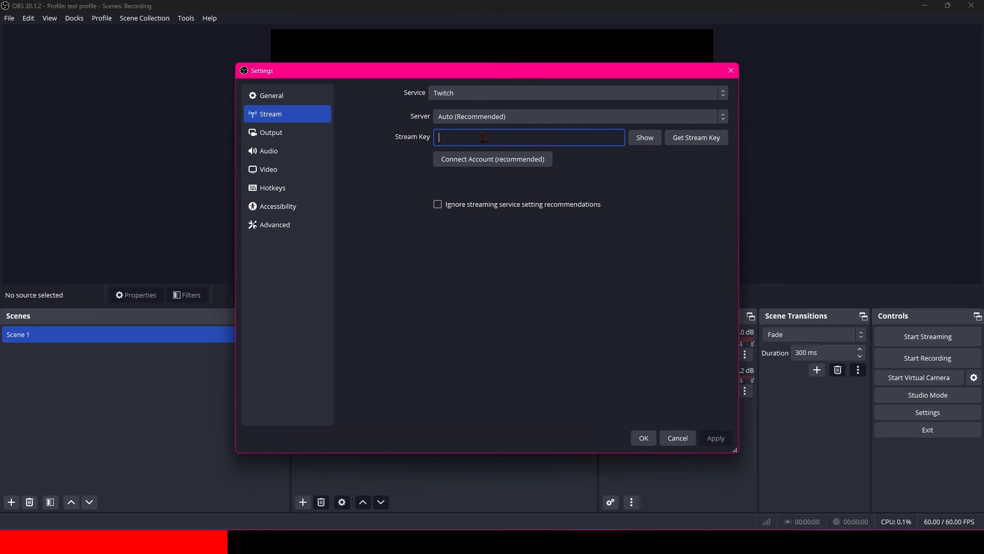
right_click(484, 138)
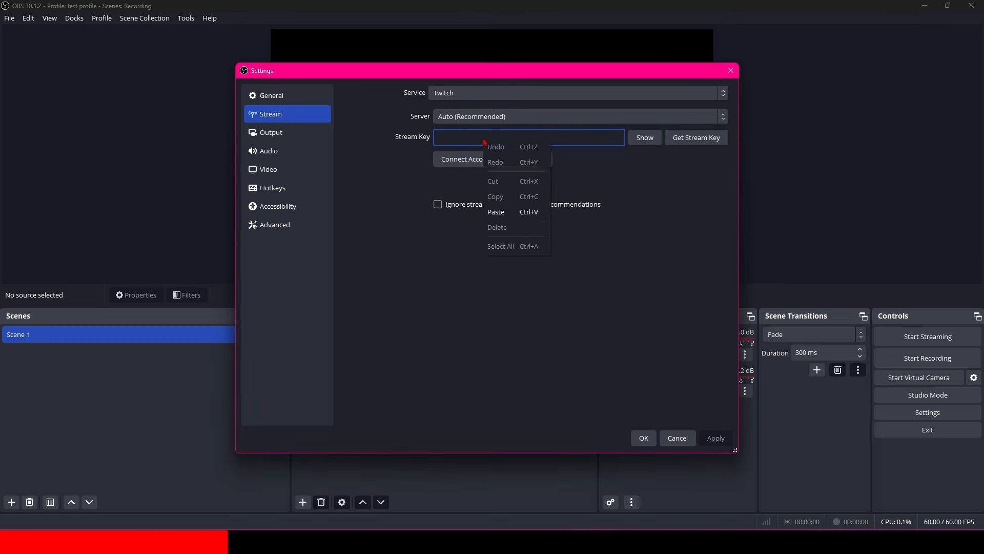
left_click(510, 212)
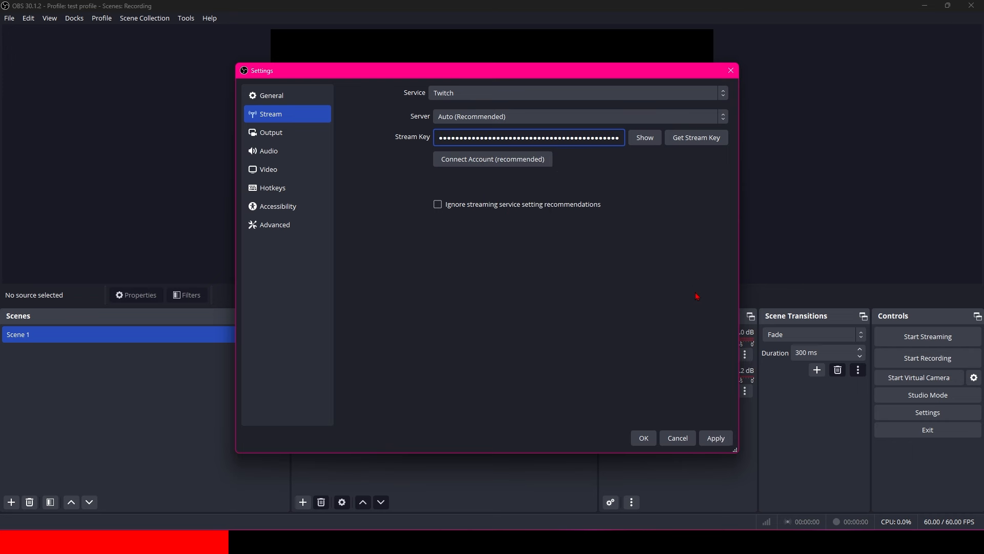
left_click(715, 437)
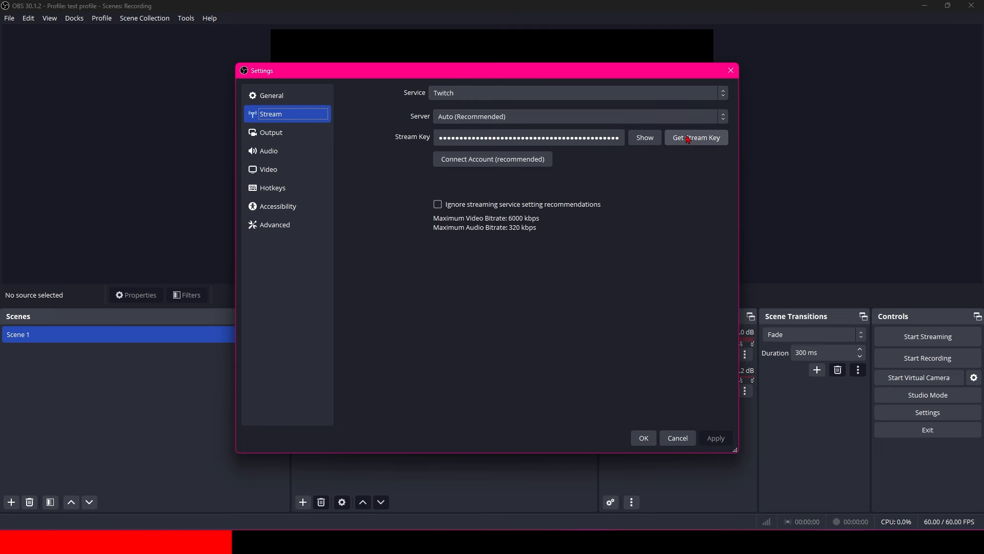
Open the Twitch stream key page from the OBS stream settings and return to OBS
left_click(718, 145)
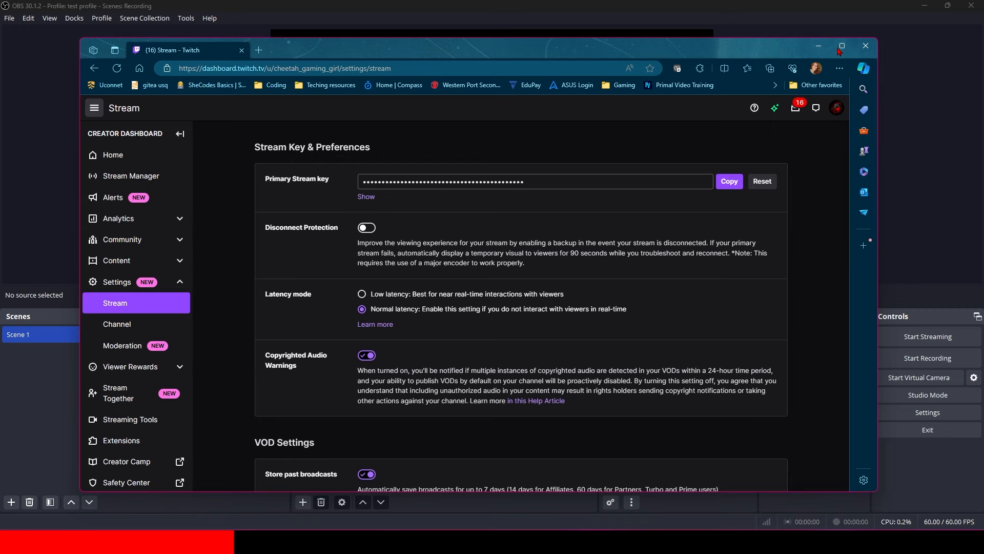
left_click(820, 47)
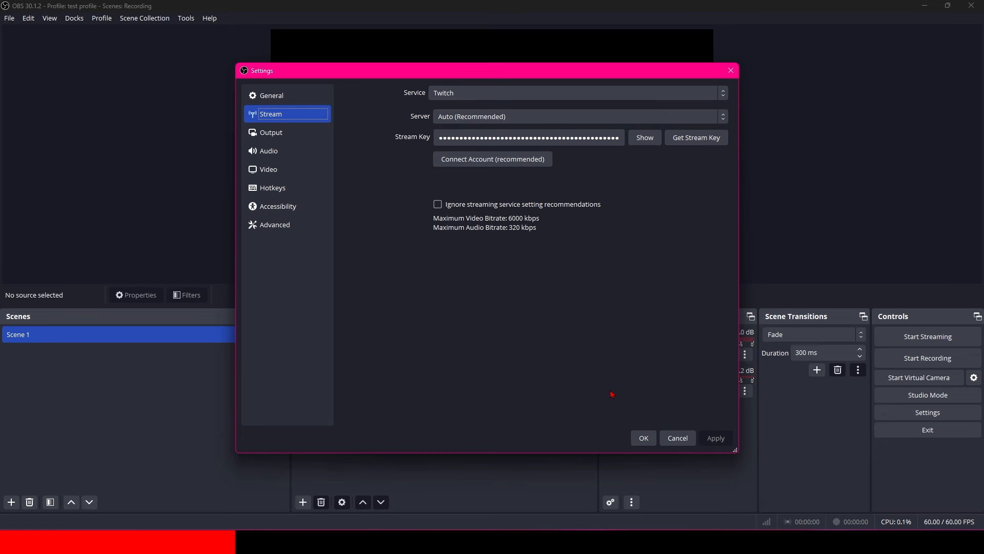
left_click(714, 440)
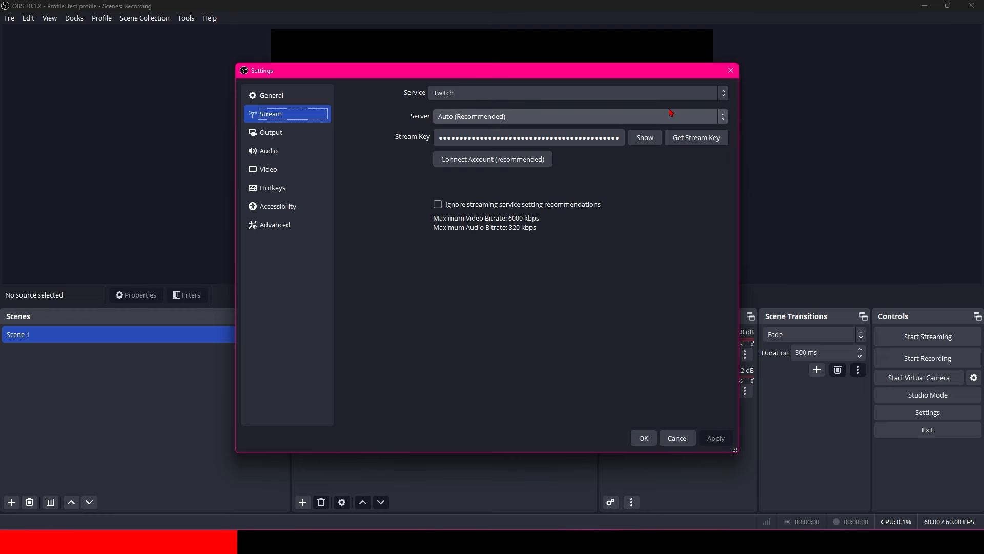
Change the streaming service to YouTube - RTMPS and choose the advanced stream key option
left_click(570, 99)
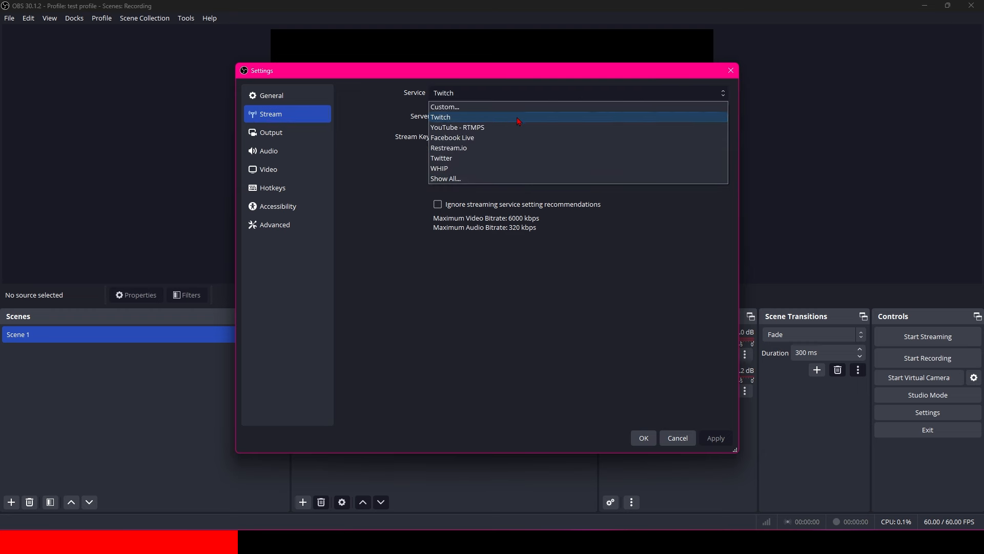
left_click(507, 128)
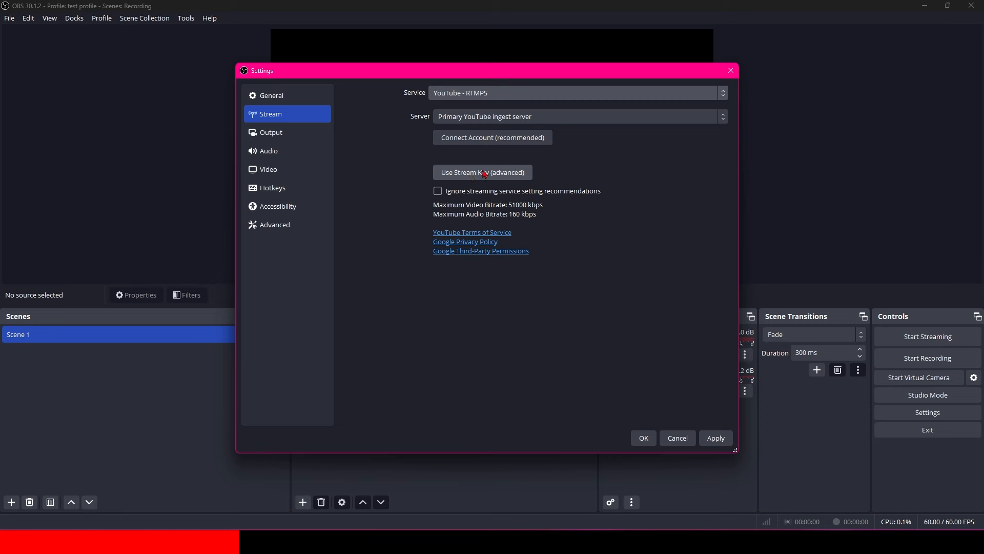
left_click(461, 177)
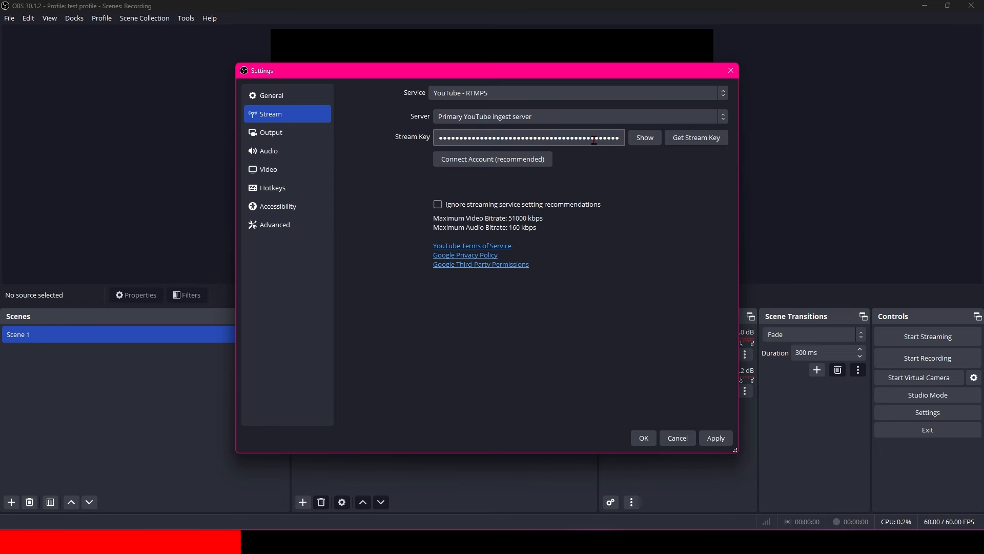
Open the YouTube stream key page from the stream settings, copy the default stream key in YouTube Studio, and return to OBS
left_click(696, 139)
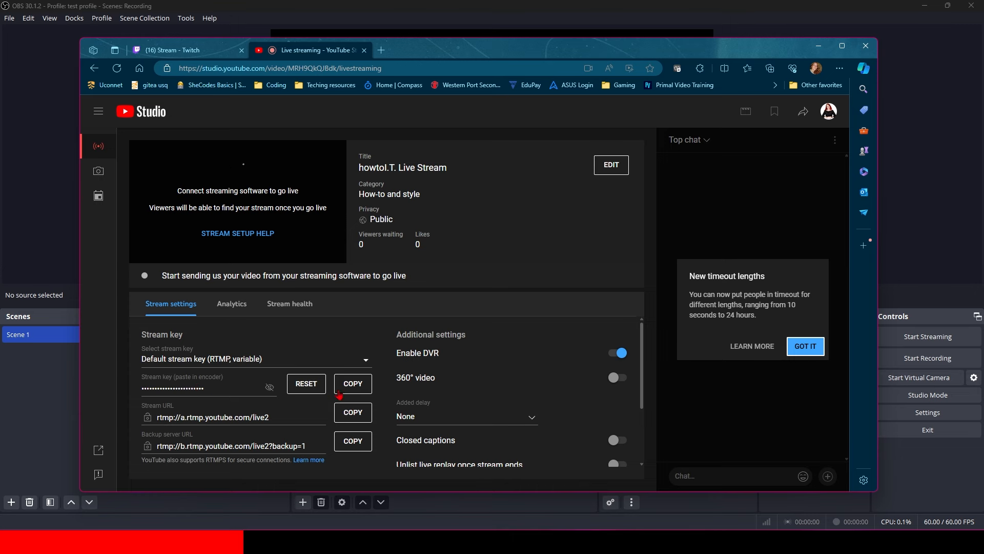
left_click(362, 389)
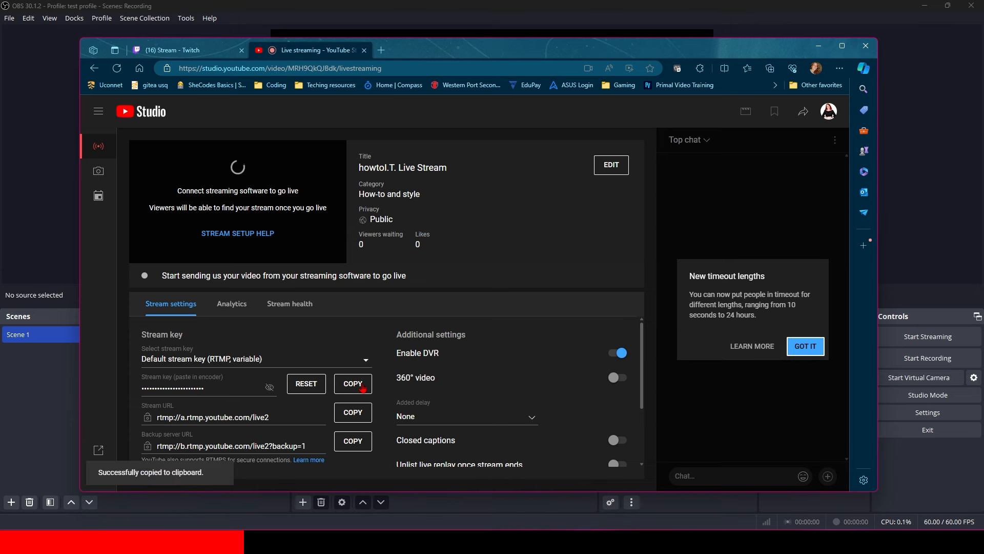
left_click(825, 52)
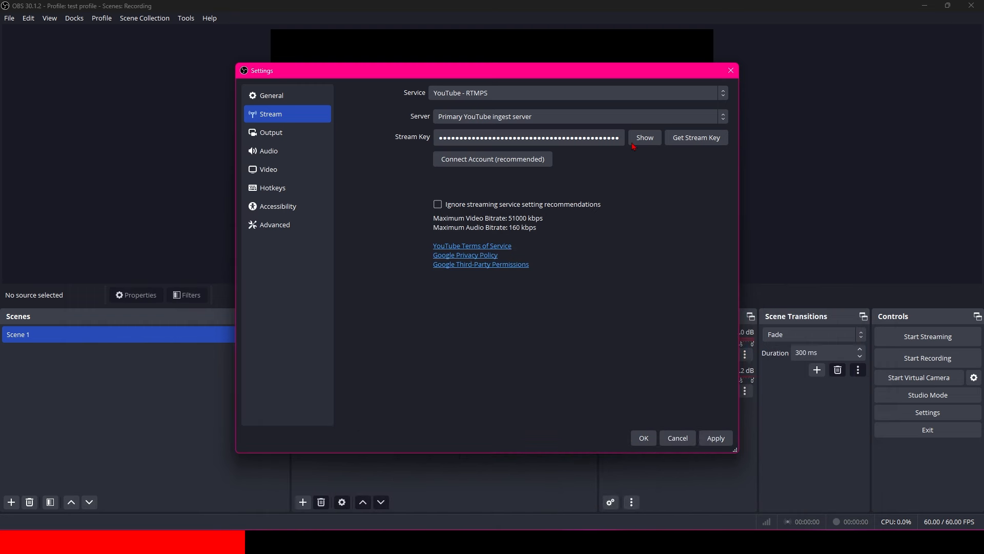
Replace the existing stream key with the copied YouTube stream key and apply the stream settings
left_click(615, 142)
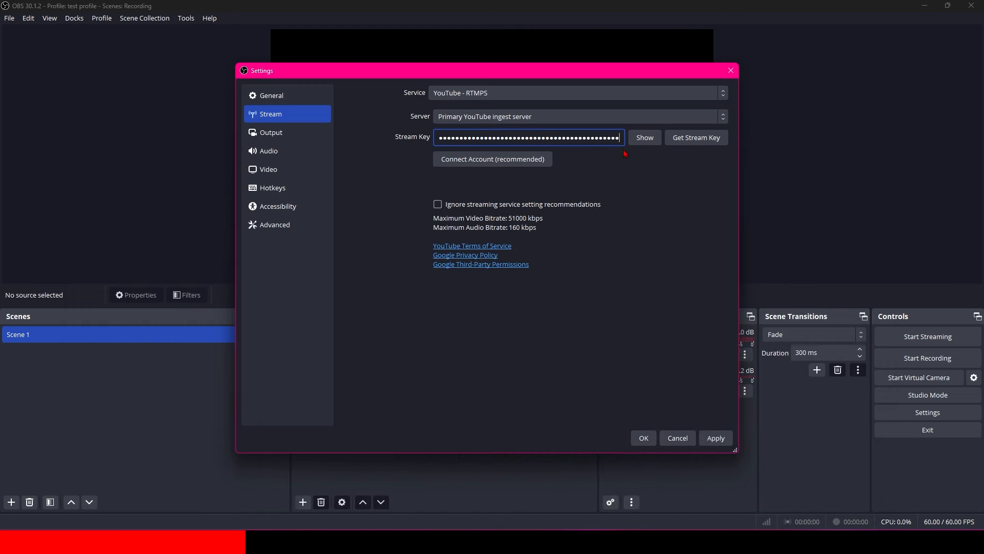
key("BackSpace")
key("BackSpace")
key("BackSpace")
key("BackSpace")
key("BackSpace")
key("BackSpace")
key("BackSpace")
key("BackSpace")
key("BackSpace")
key("BackSpace")
key("BackSpace")
key("BackSpace")
key("BackSpace")
key("BackSpace")
key("BackSpace")
key("BackSpace")
key("BackSpace")
key("BackSpace")
key("BackSpace")
key("BackSpace")
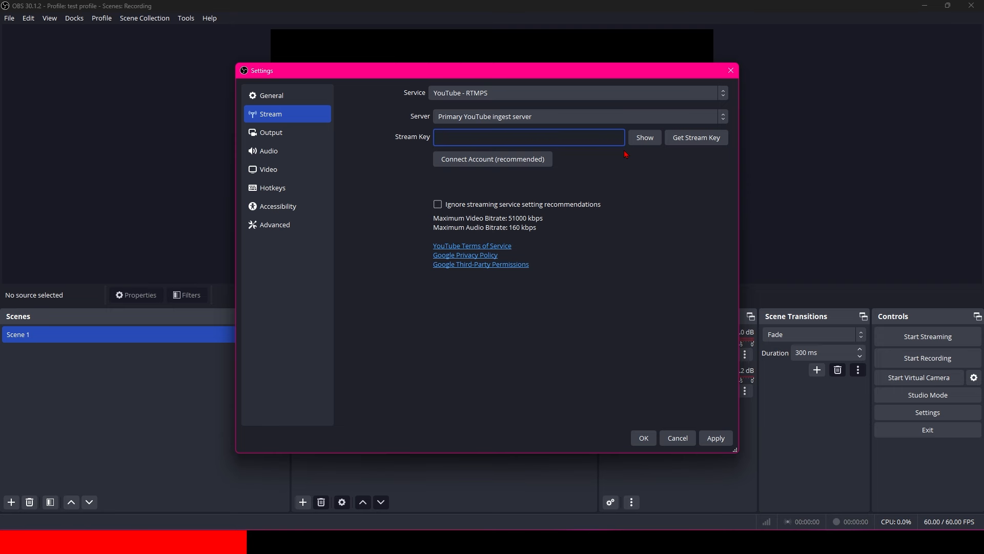
right_click(587, 137)
left_click(600, 211)
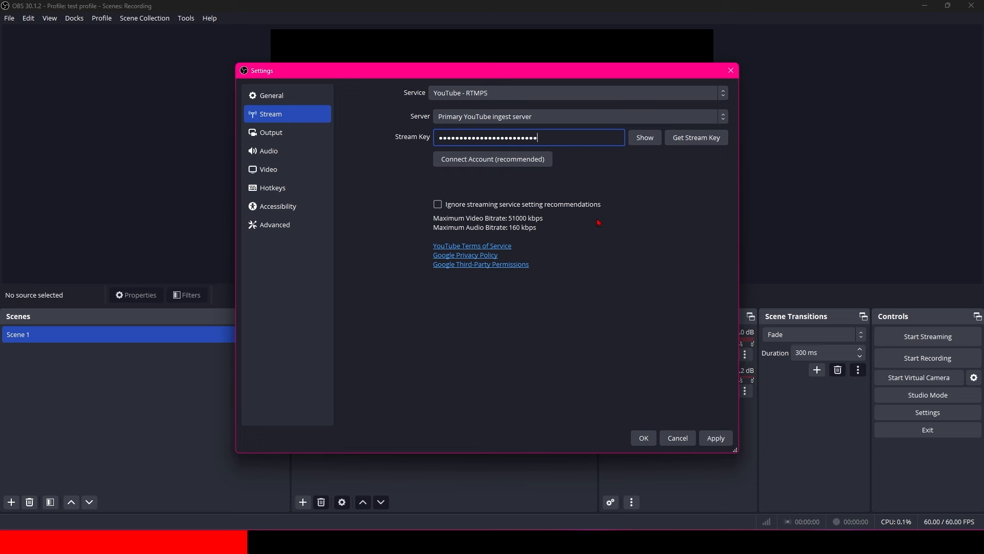
left_click(712, 436)
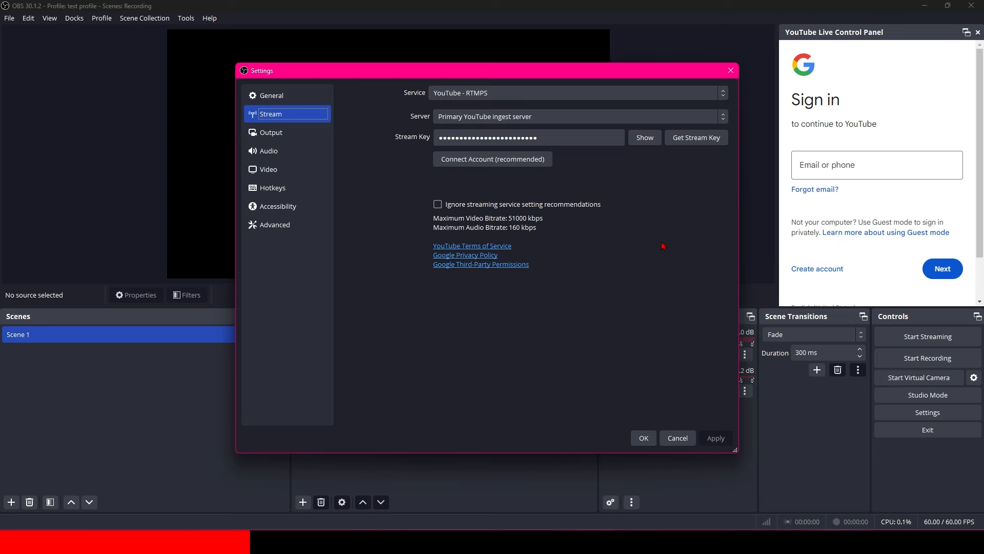
Close the settings, close the YouTube Live Control Panel dock, and acknowledge the dock-closing notice
key("Escape")
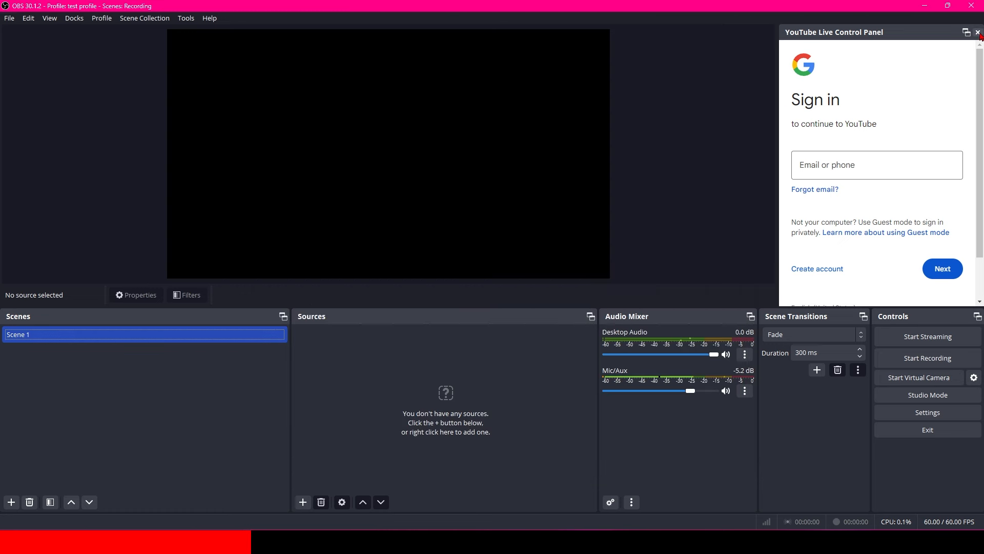
left_click(977, 32)
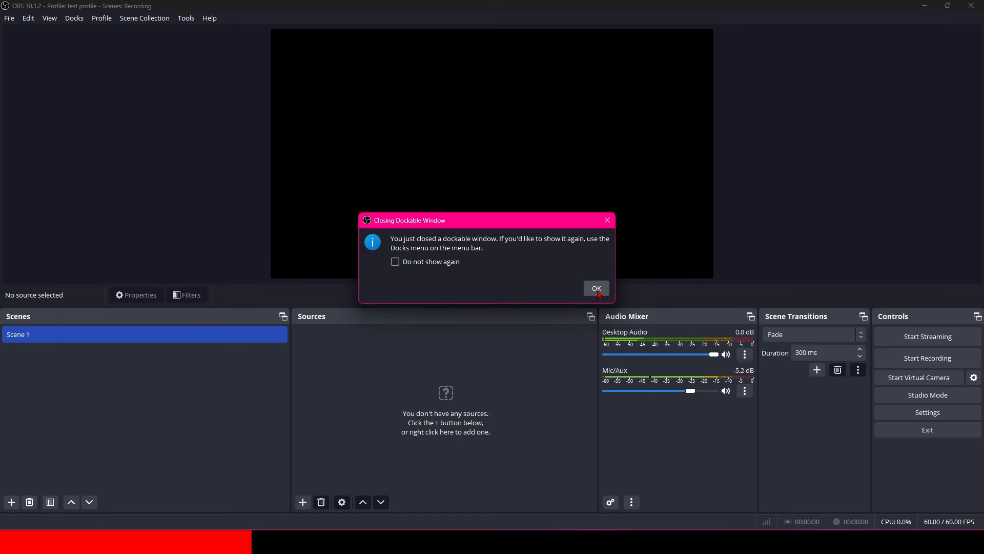
left_click(597, 289)
Reopen the stream settings and choose the advanced stream key option to check the saved YouTube key field
left_click(897, 417)
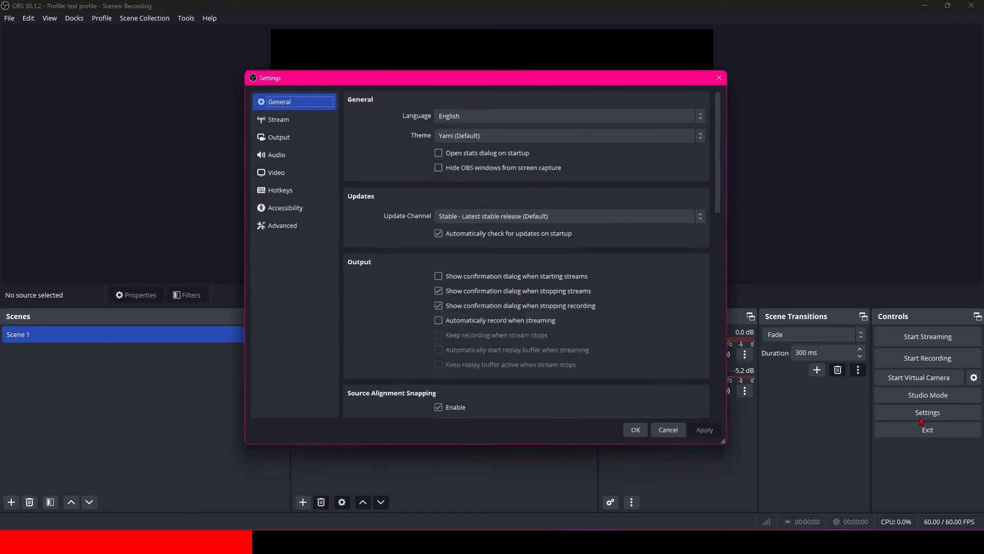
left_click(270, 113)
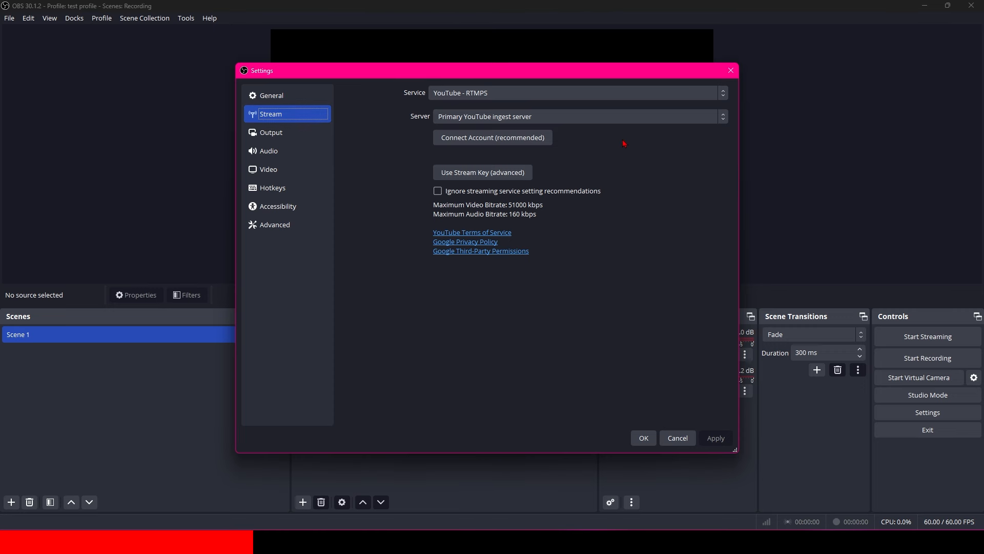
left_click(528, 173)
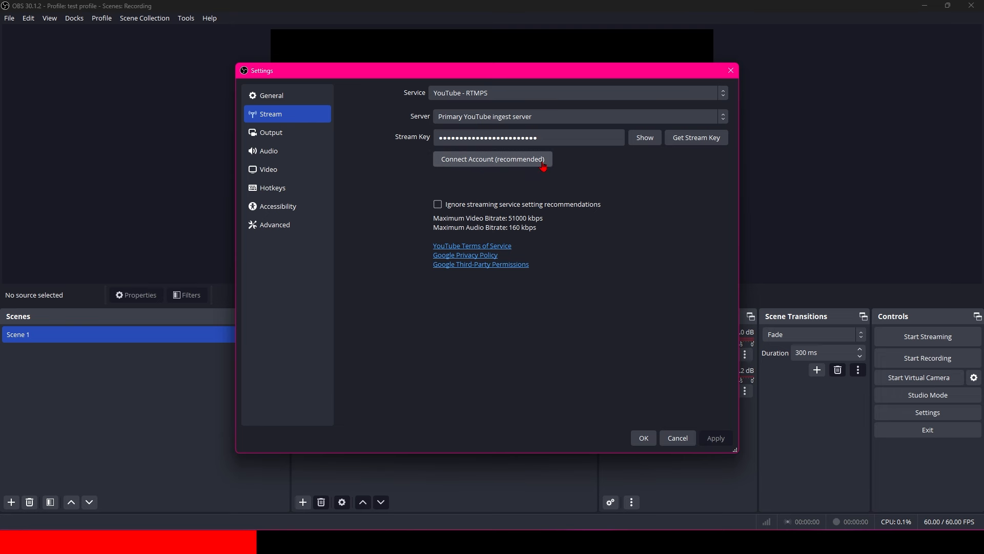
left_click(459, 136)
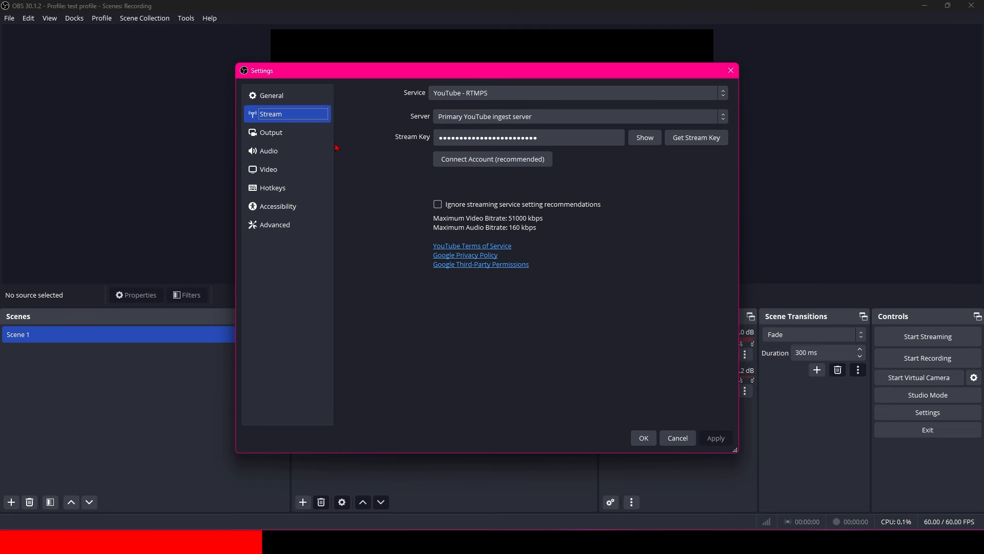
Go to the output settings, select the Simple output mode, and set the streaming video bitrate to 4000 Kbps
left_click(309, 134)
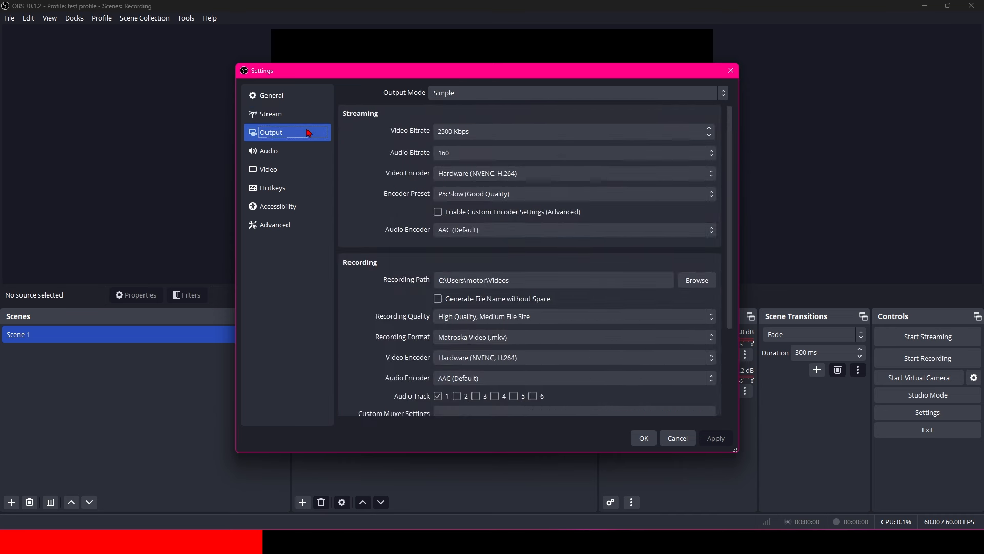
left_click(549, 93)
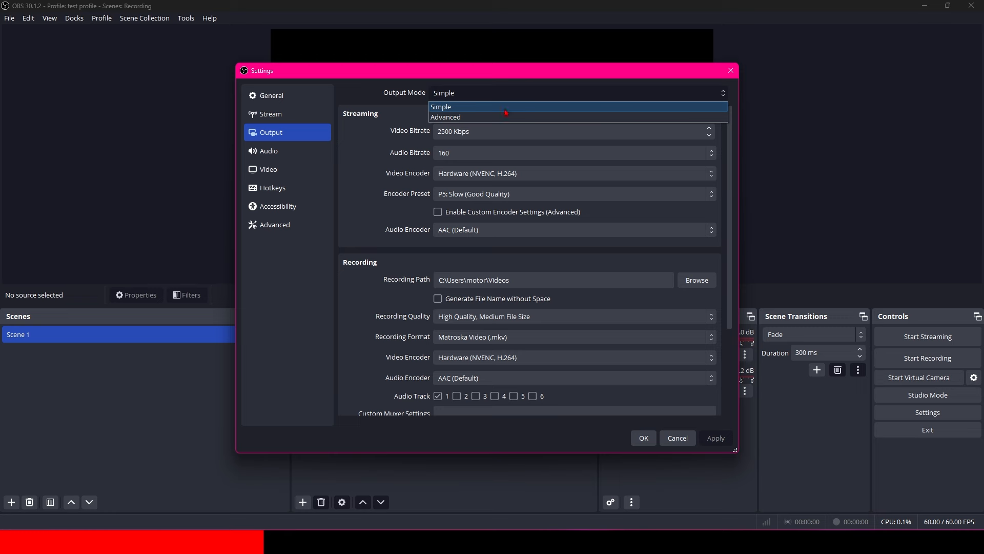
left_click(476, 106)
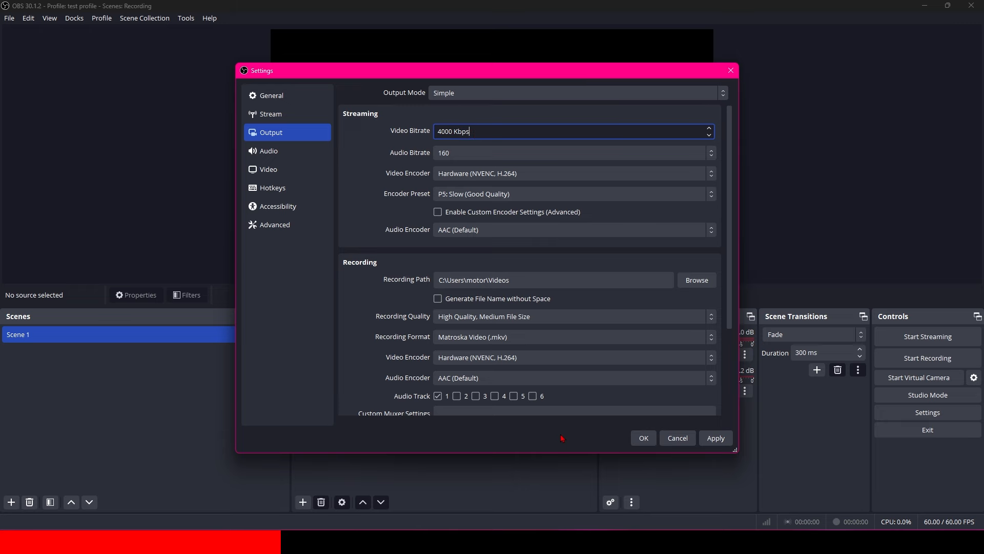
Switch to the browser, run a connection test on speedtest.net, dismiss the location request, highlight the upload speed, and return to OBS
left_click(561, 542)
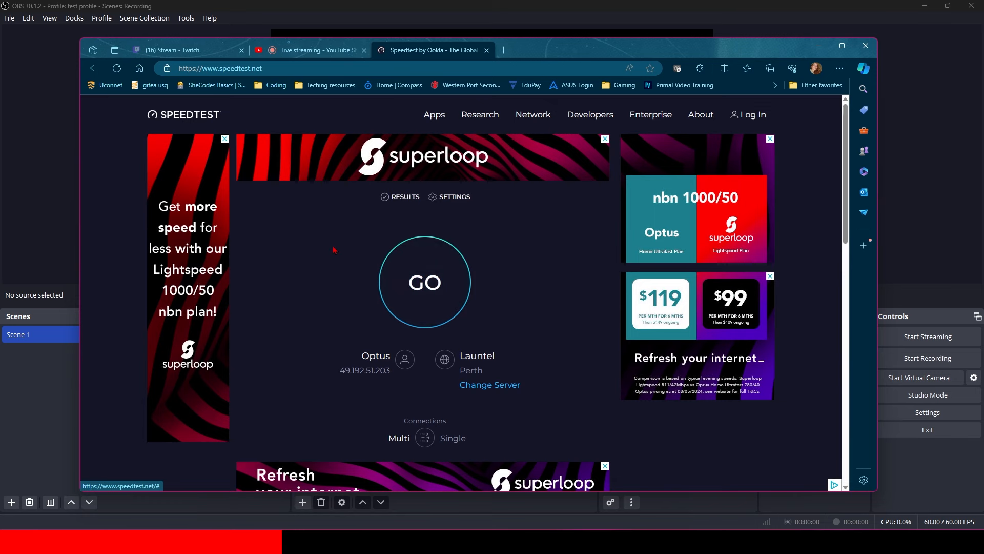
left_click(401, 278)
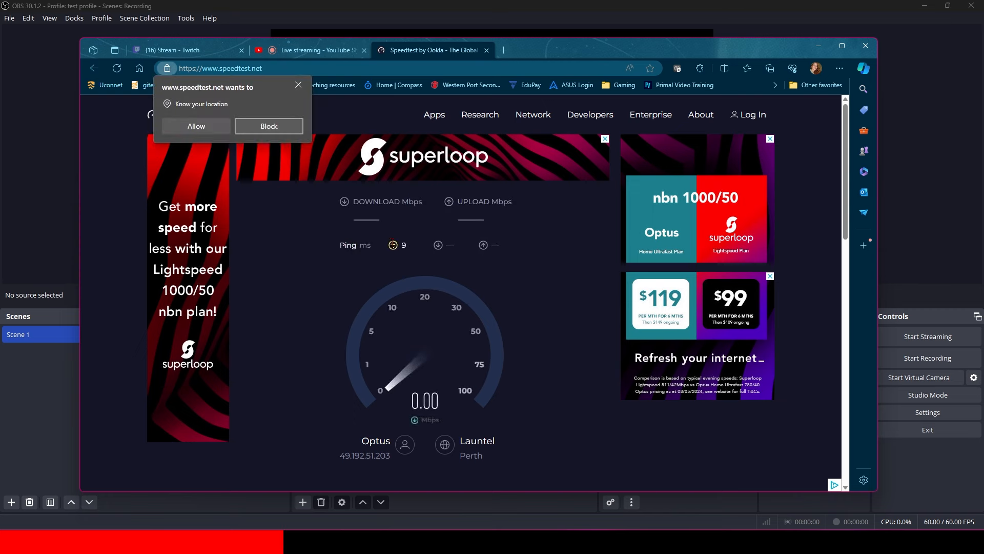
left_click(299, 86)
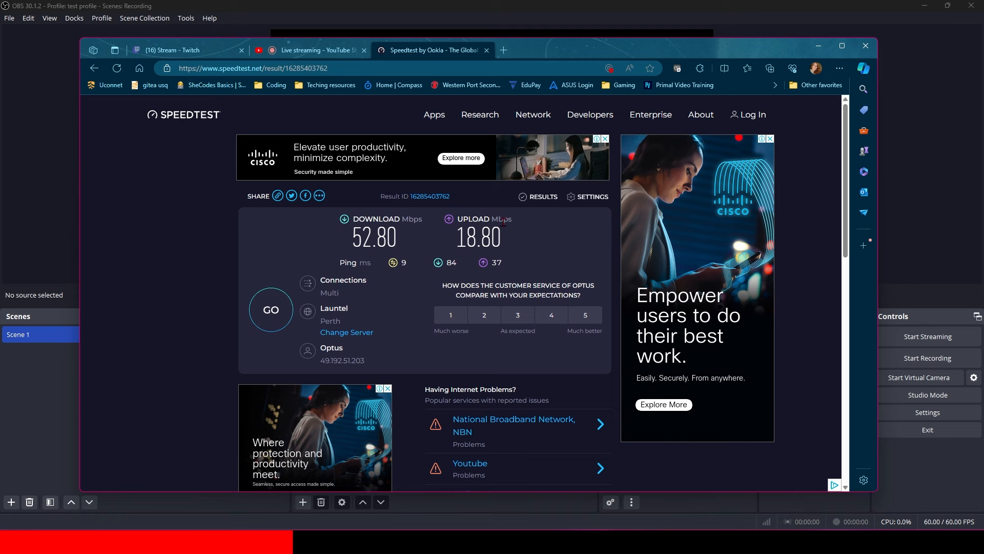
left_click_drag(495, 218, 505, 247)
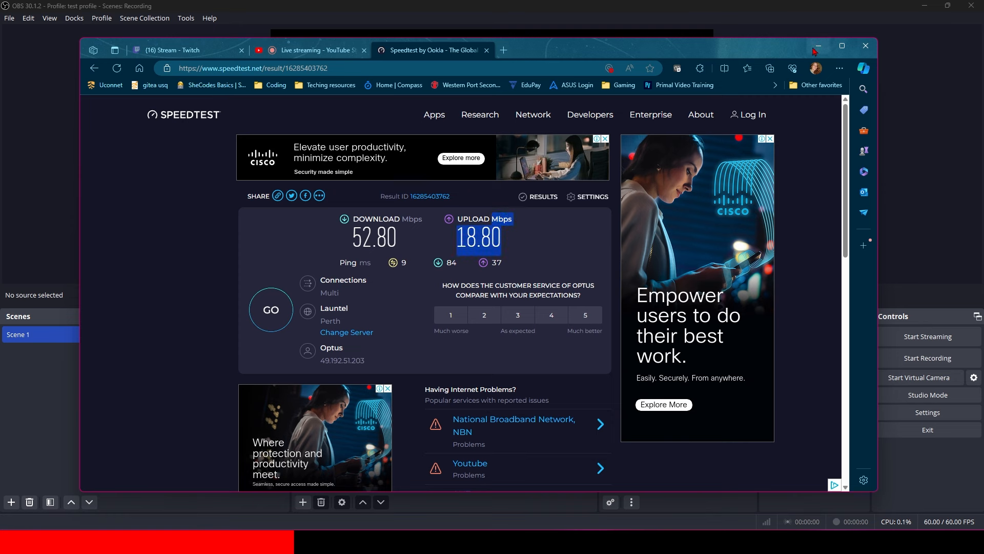
left_click(819, 45)
double_click(462, 132)
left_click(529, 131)
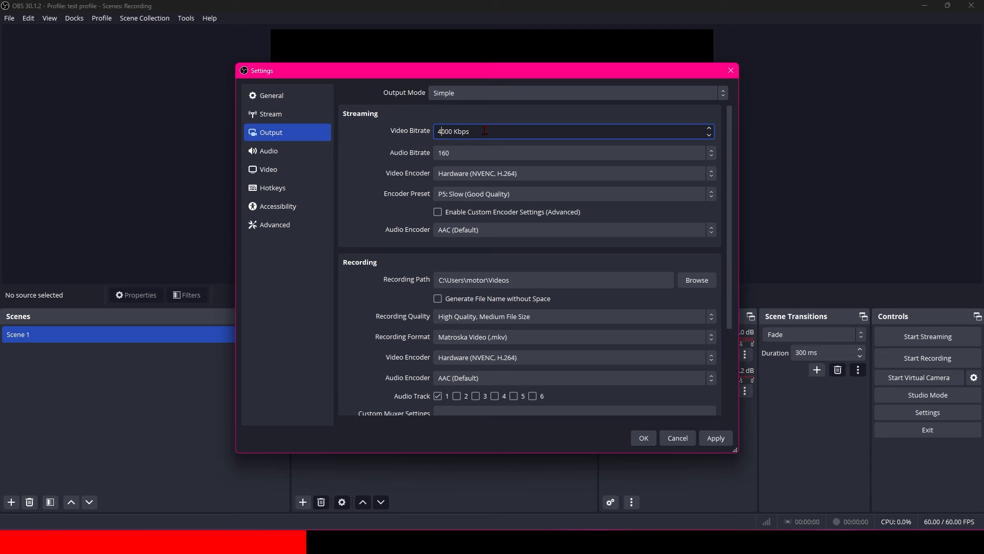
left_click_drag(470, 132, 436, 131)
left_click(503, 131)
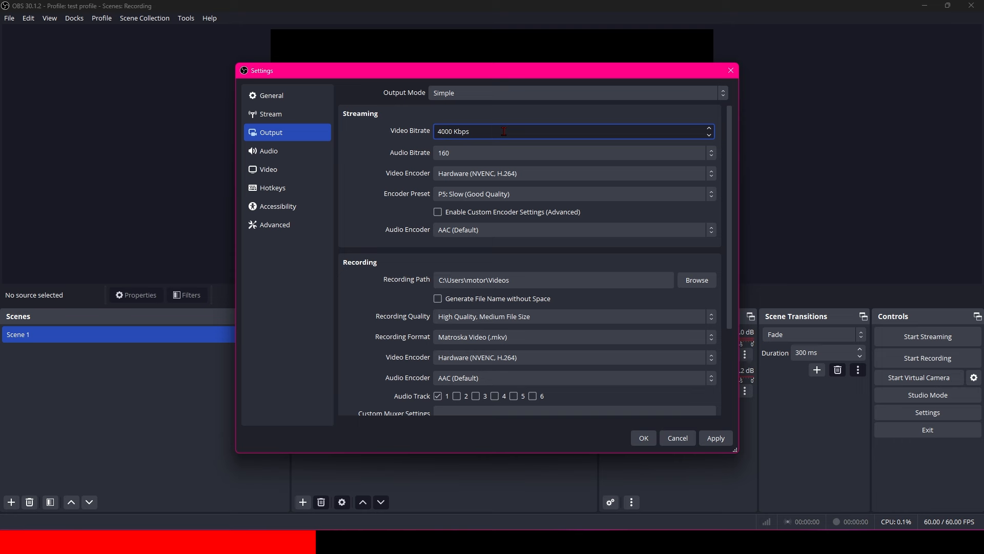
Select a streaming audio bitrate of 160, review the video encoder choices, and select the P5: Slow (Good Quality) encoder preset
left_click(471, 157)
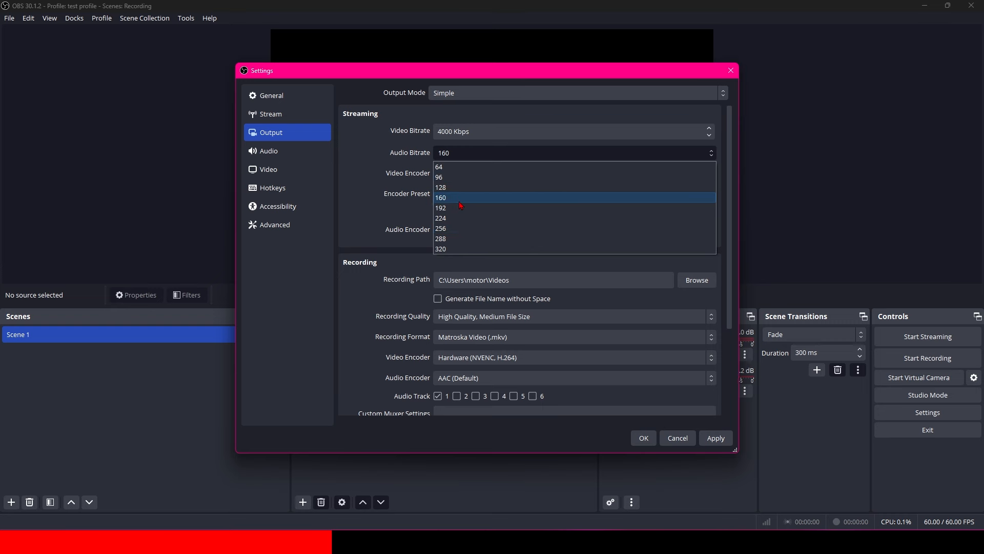
left_click(452, 197)
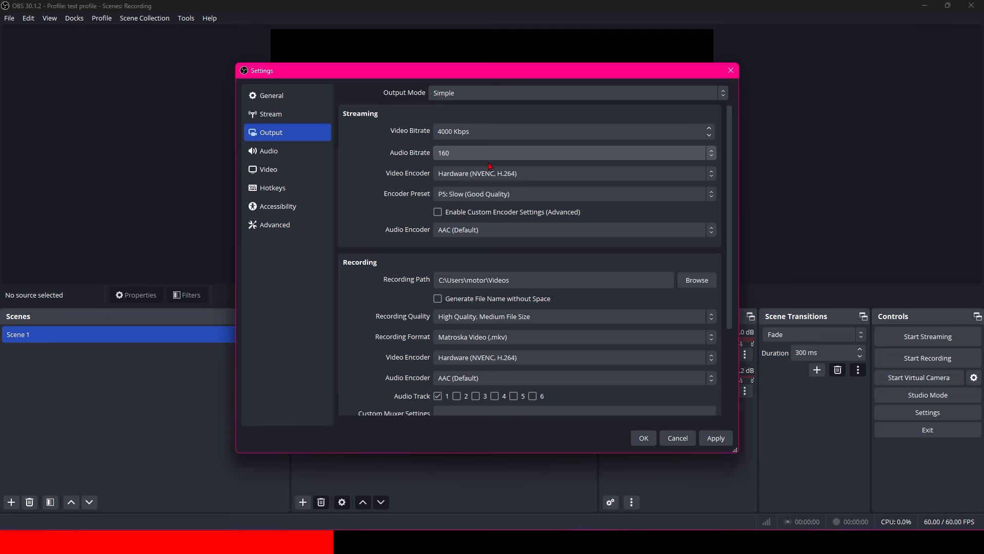
left_click(560, 176)
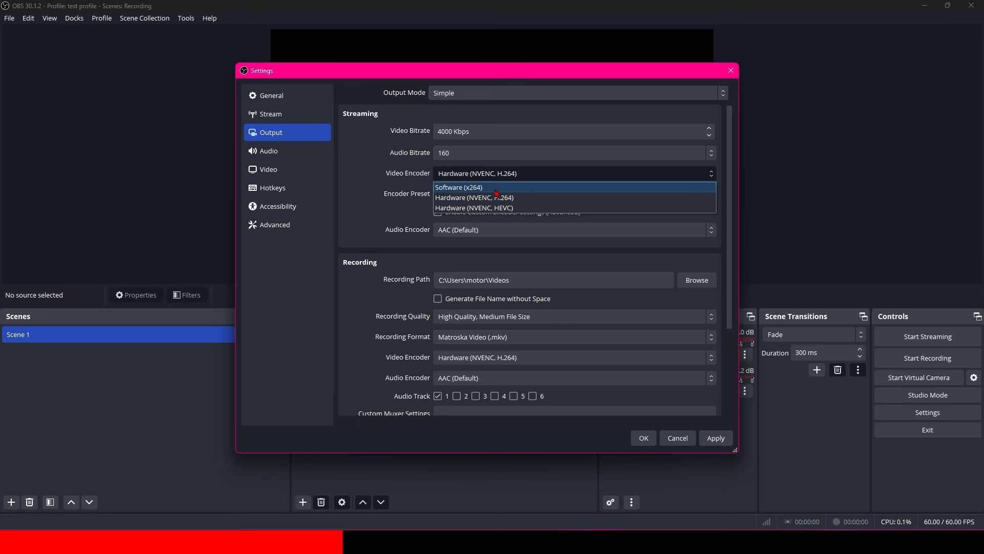
left_click(403, 202)
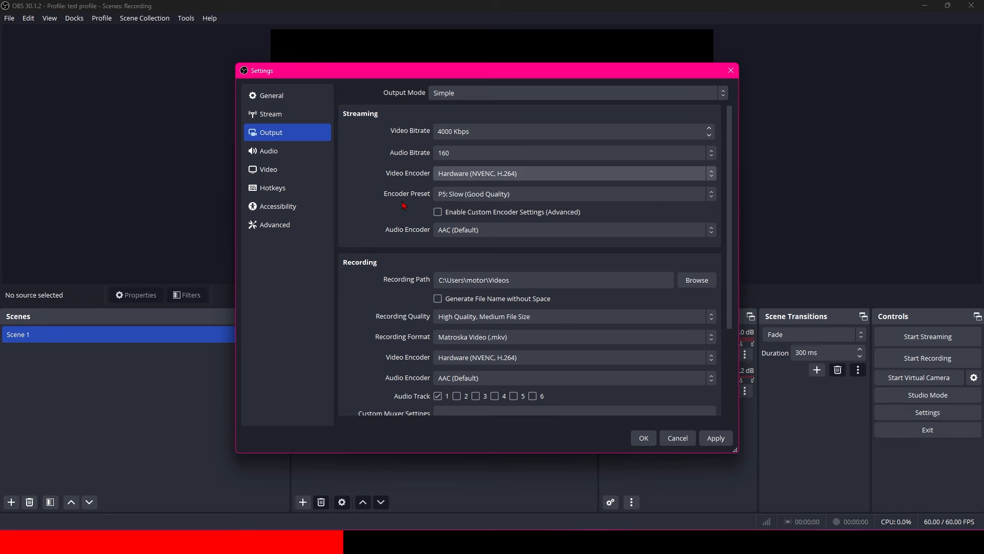
left_click(541, 197)
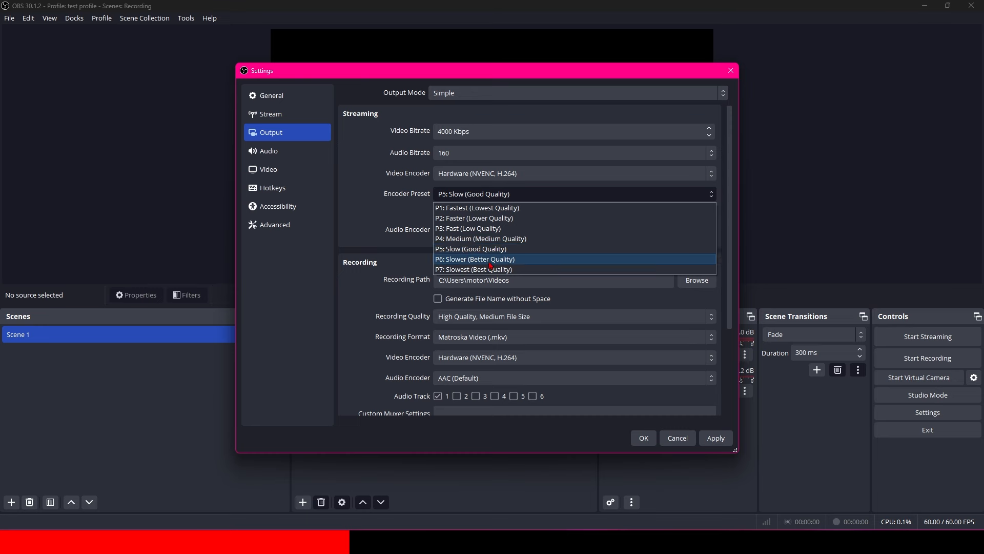
left_click(472, 250)
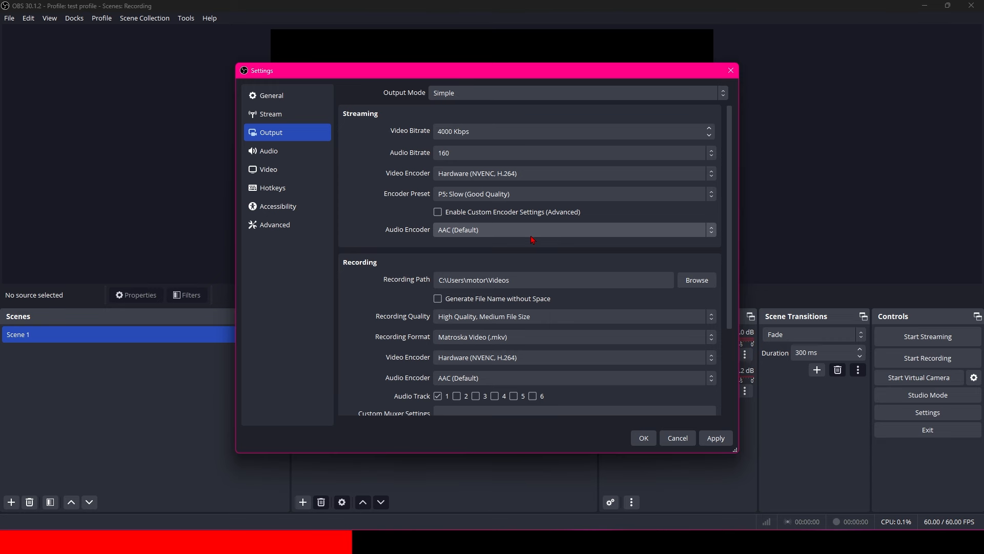
Browse for a recording folder in the recording output settings and cancel the folder selection
scroll(532, 239, "down", 4)
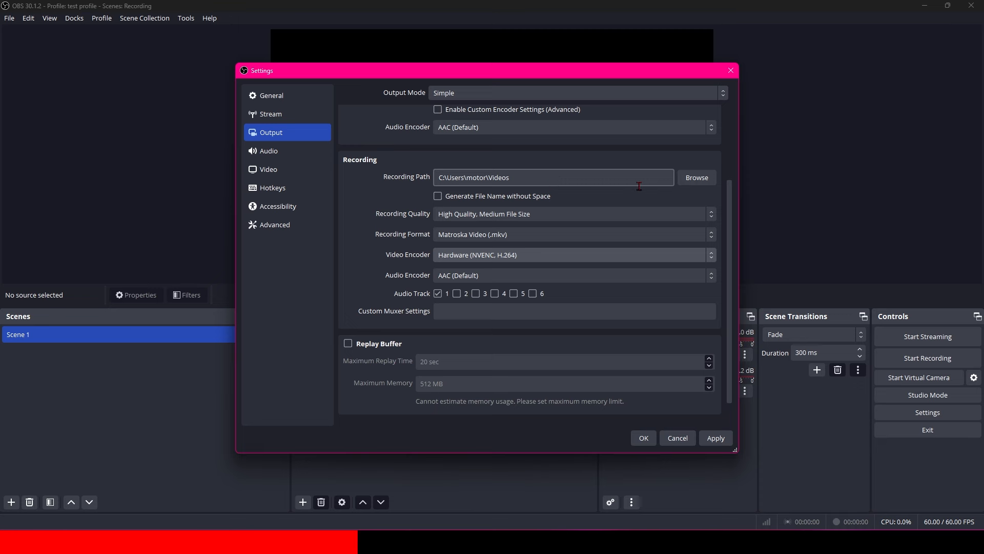
left_click(697, 179)
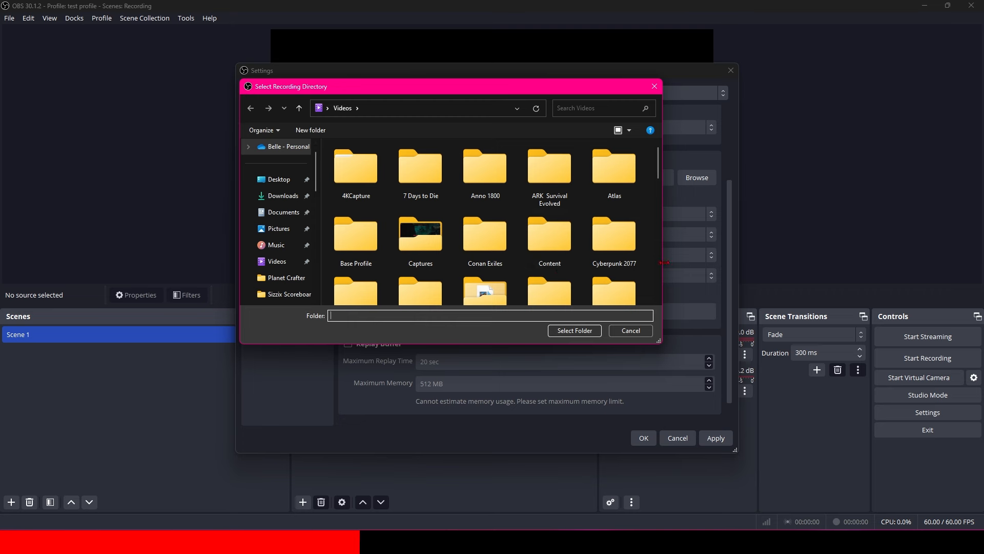
left_click(629, 330)
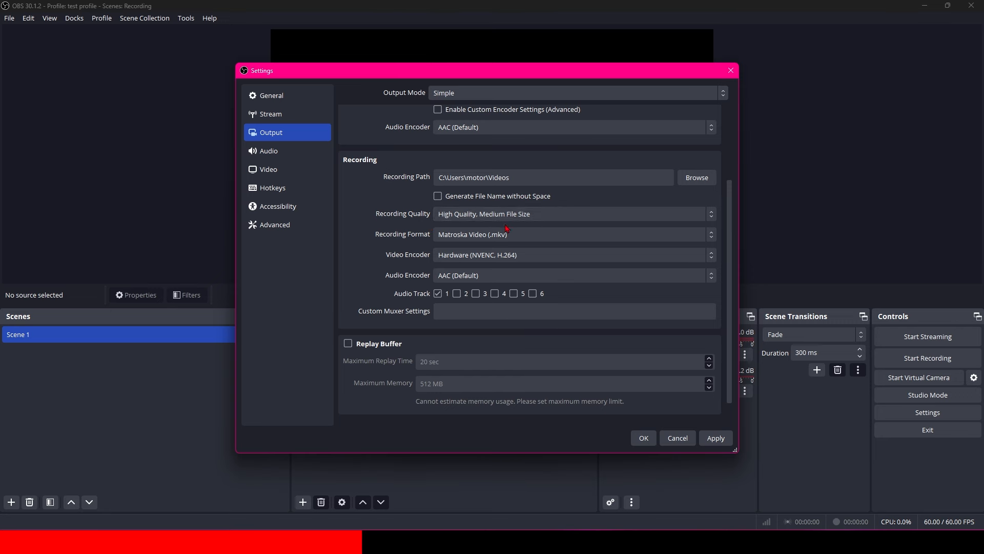
Select High Quality, Medium File Size as the recording quality, review the recording formats, and cancel the settings
left_click(542, 214)
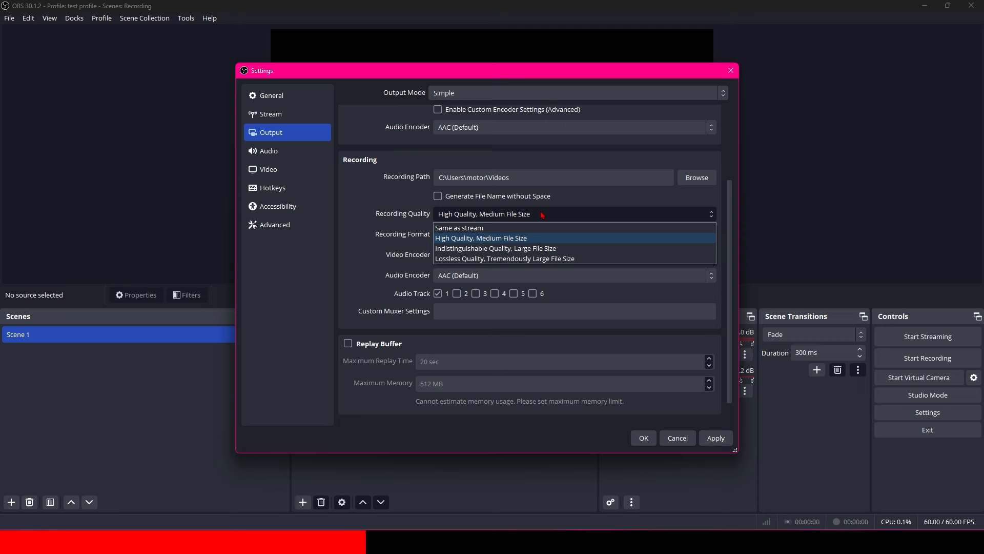
left_click(525, 242)
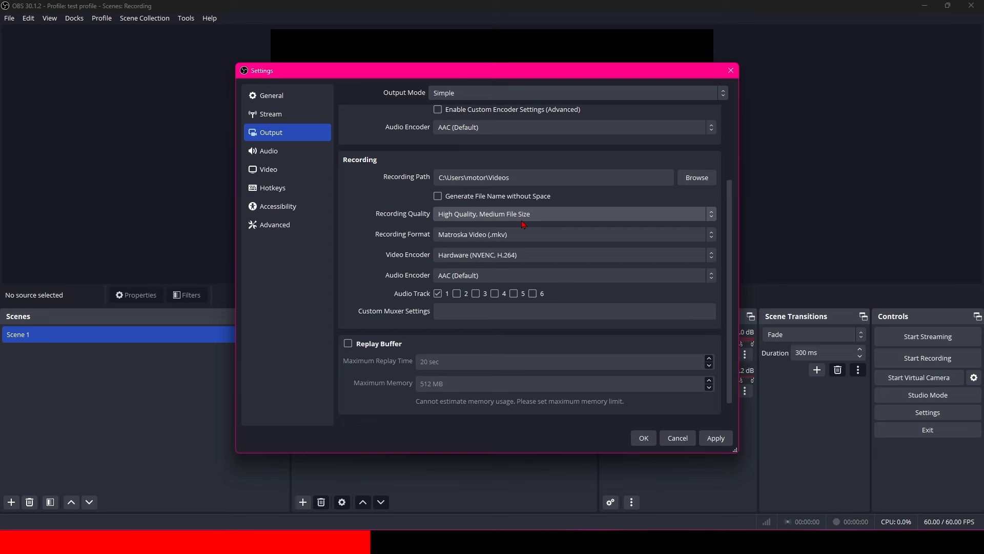
left_click(528, 235)
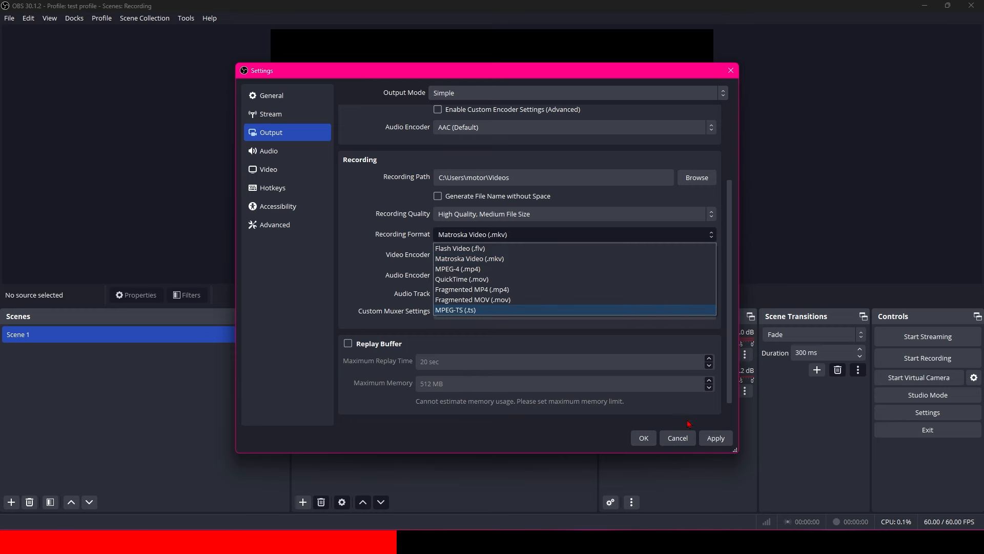
left_click(667, 440)
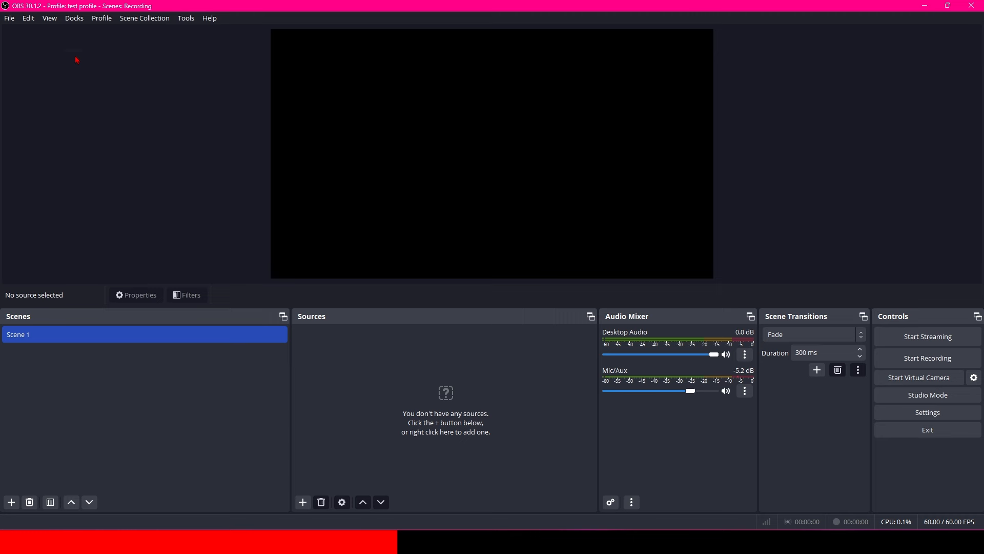
left_click(12, 20)
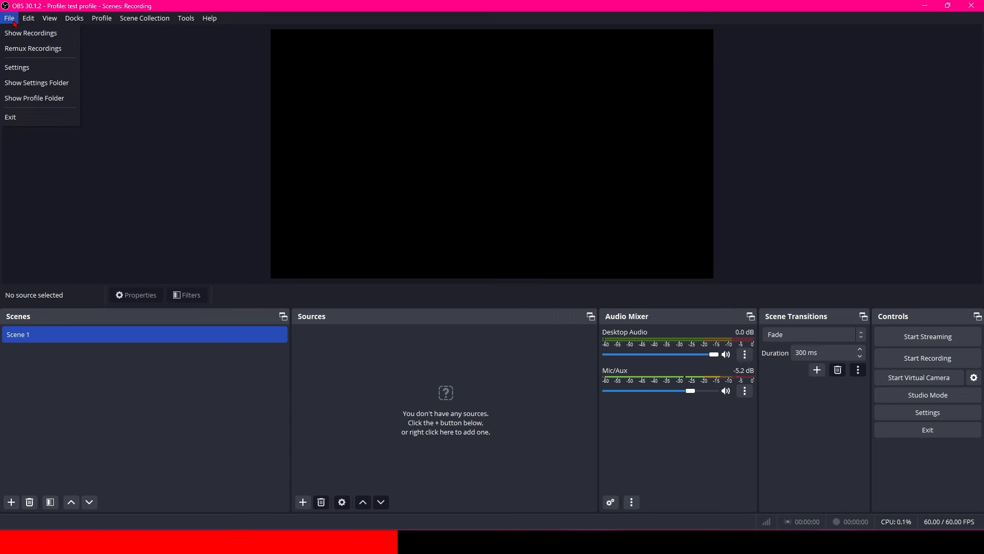
left_click(34, 49)
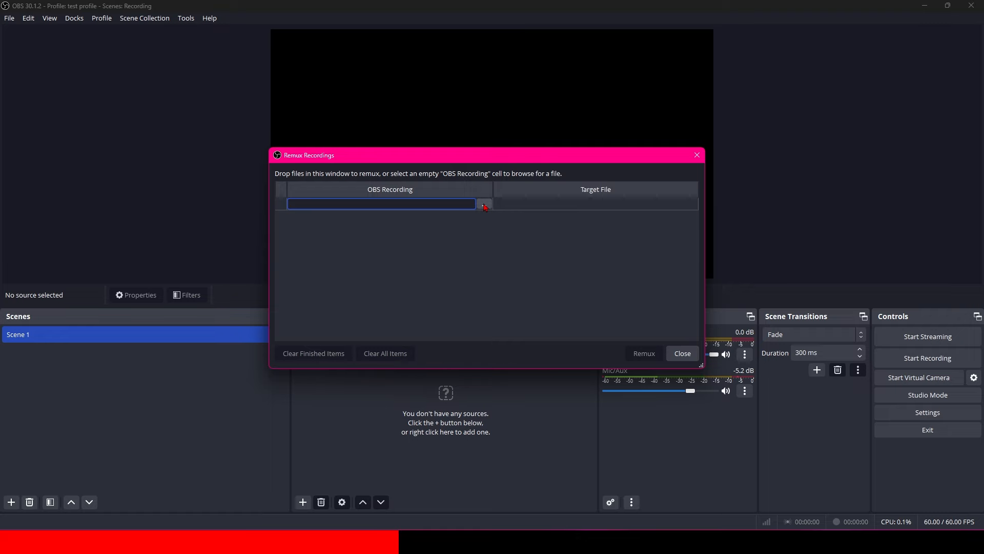
left_click(485, 205)
scroll(532, 300, "down", 3)
scroll(533, 301, "down", 10)
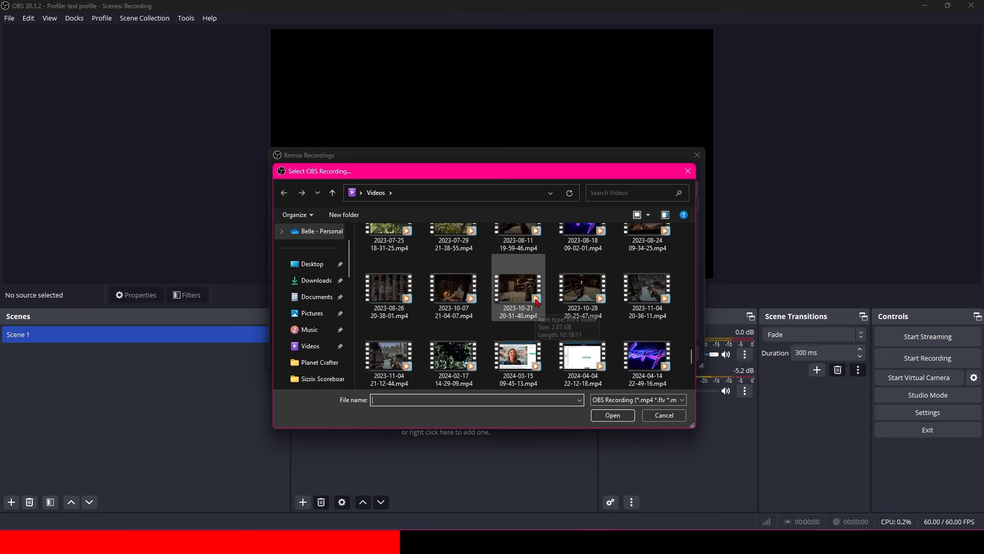
scroll(538, 302, "down", 4)
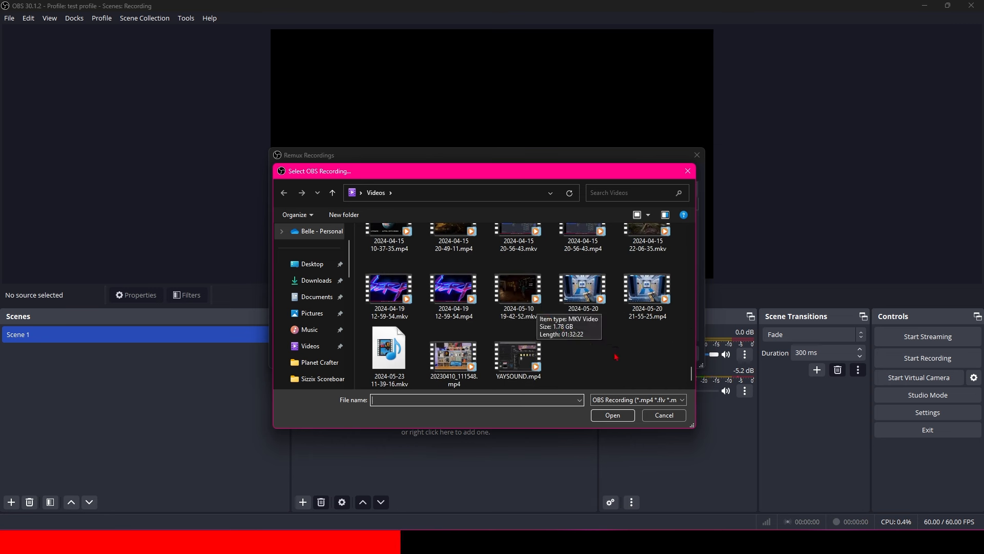
left_click(594, 309)
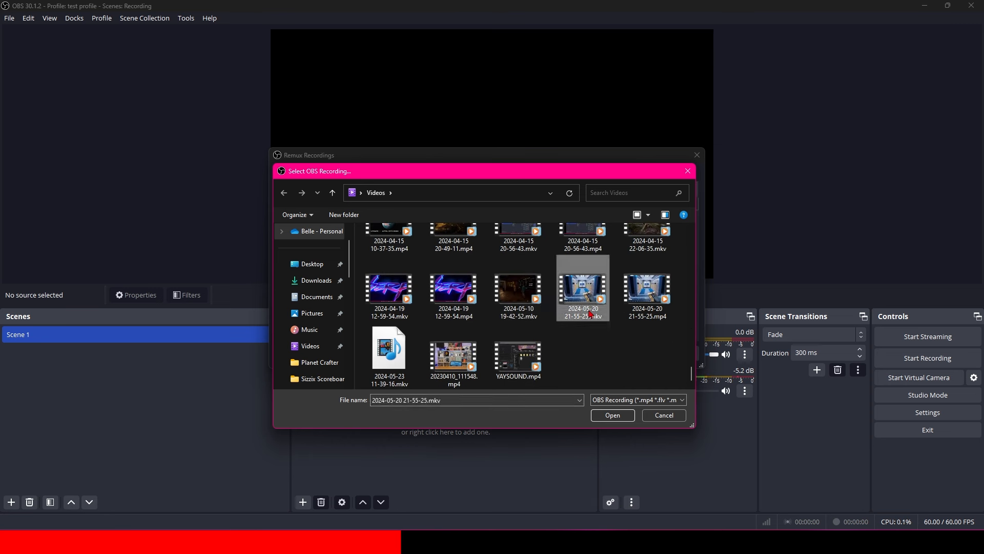
left_click(624, 417)
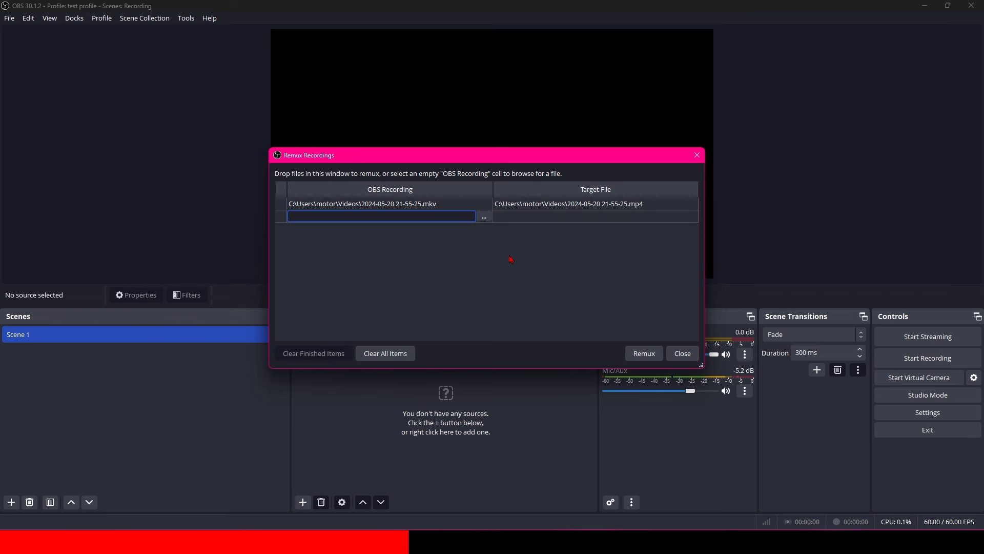
left_click(683, 354)
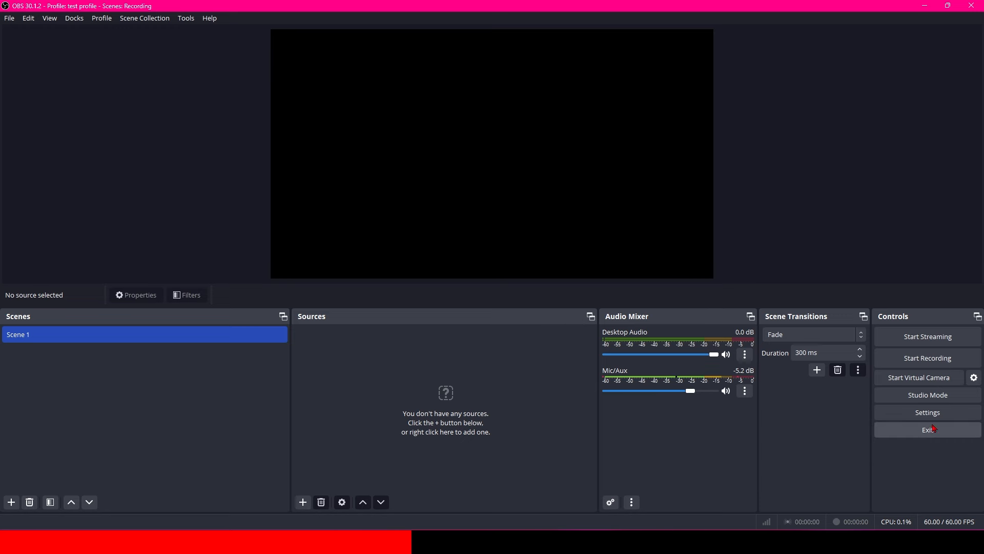
Reopen the output settings and review the video encoder choices for recording, keeping the current encoder
left_click(948, 416)
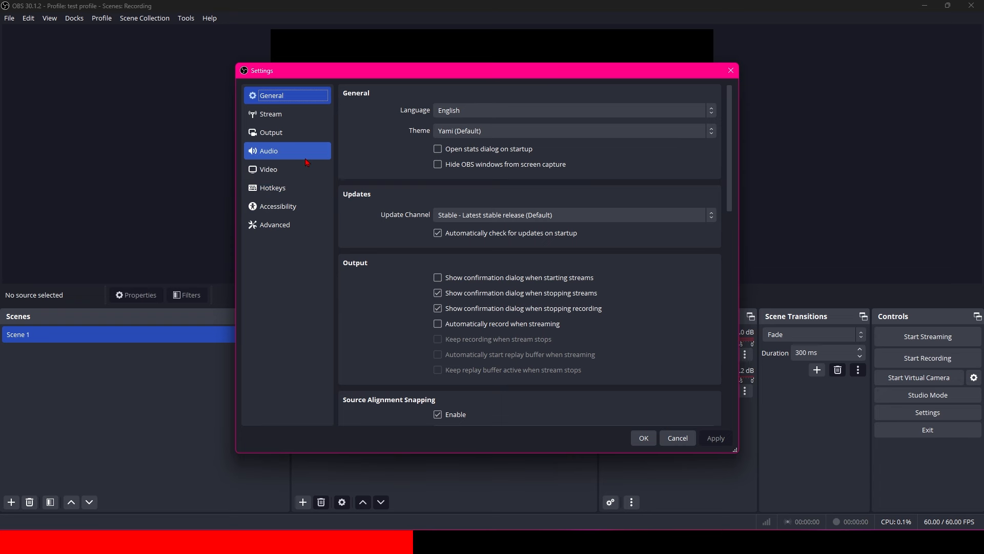
left_click(277, 132)
scroll(659, 248, "down", 5)
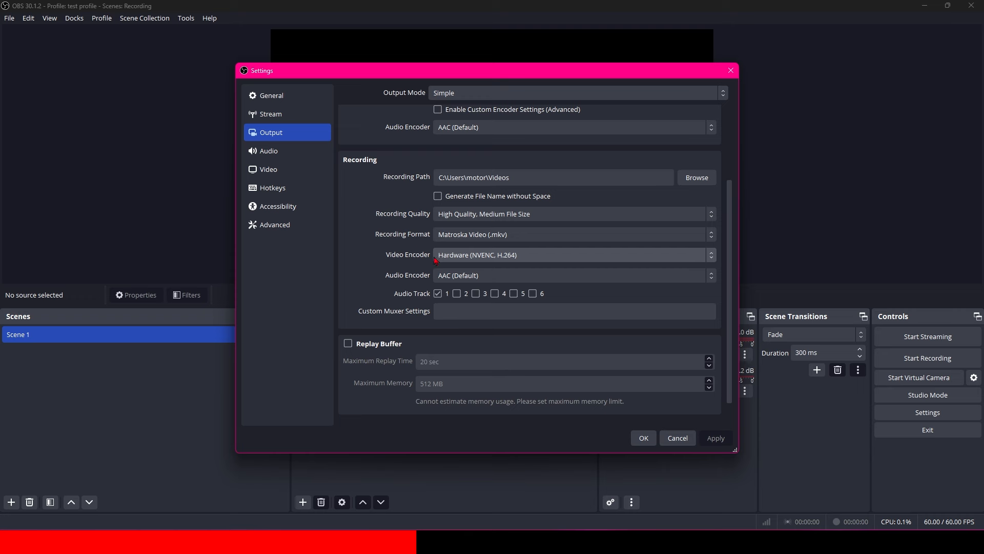
left_click(547, 257)
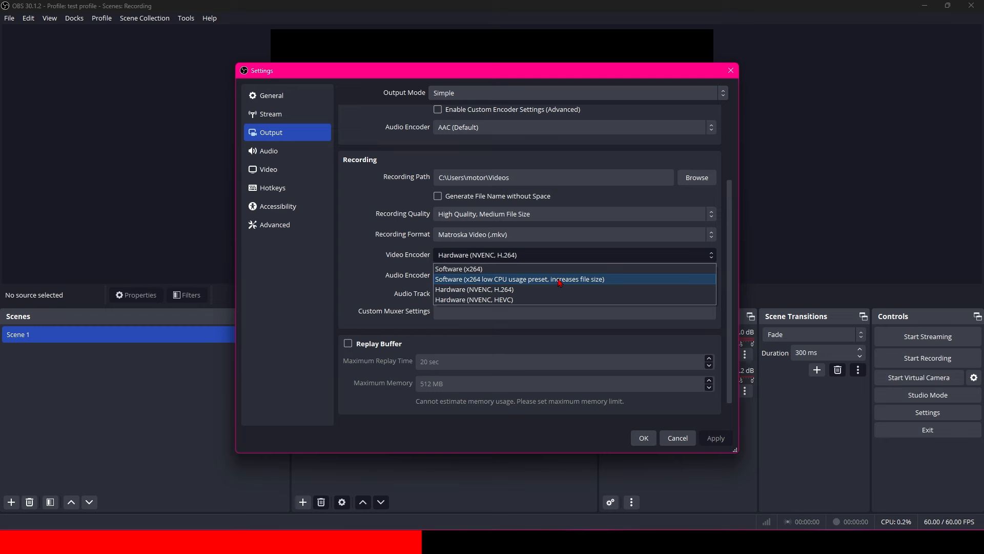
left_click(428, 299)
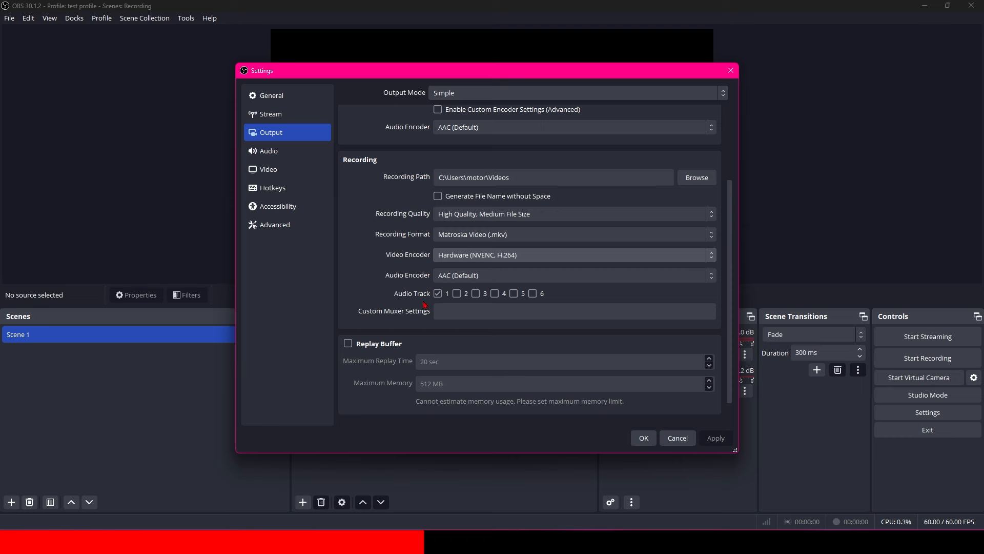
Enable additional recording audio tracks 2 to 6 and clear them again, leaving only track 1 selected
left_click(457, 293)
left_click(476, 294)
left_click(495, 293)
left_click(514, 294)
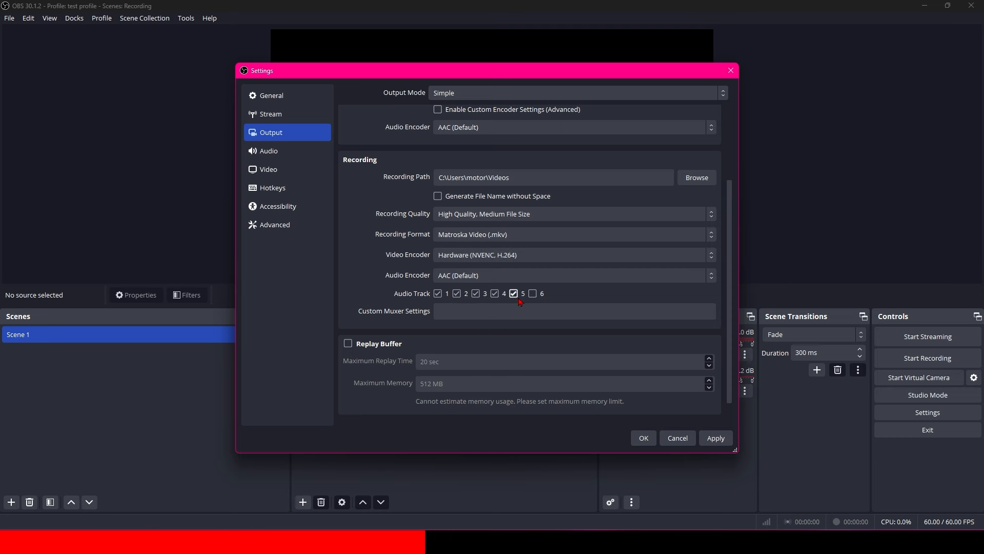
left_click(533, 293)
left_click(534, 293)
left_click(514, 293)
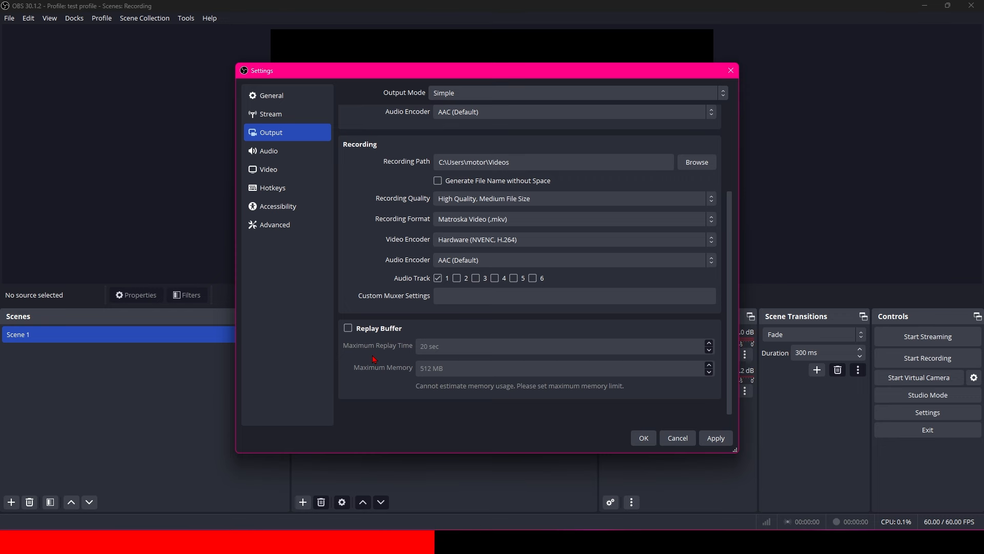
Select the Logitech G733 Gaming Headset speakers as Desktop Audio and its microphone as Mic/Auxiliary Audio, and apply the audio settings
scroll(374, 359, "up", 5)
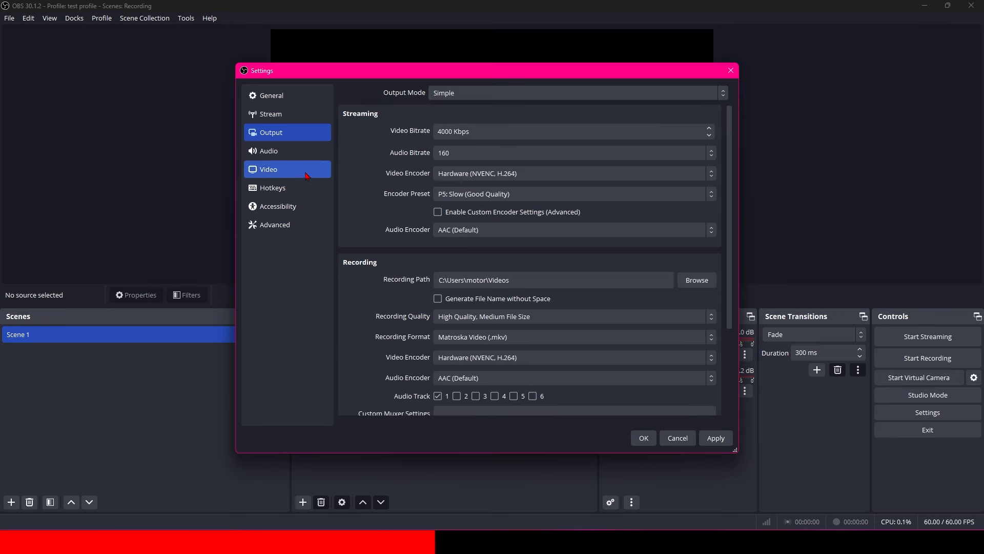
left_click(296, 154)
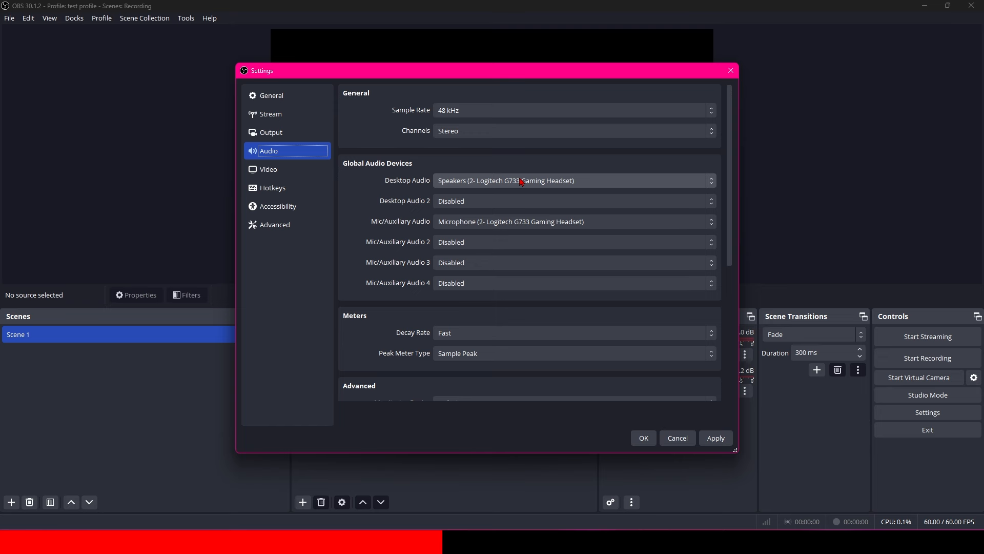
left_click(550, 178)
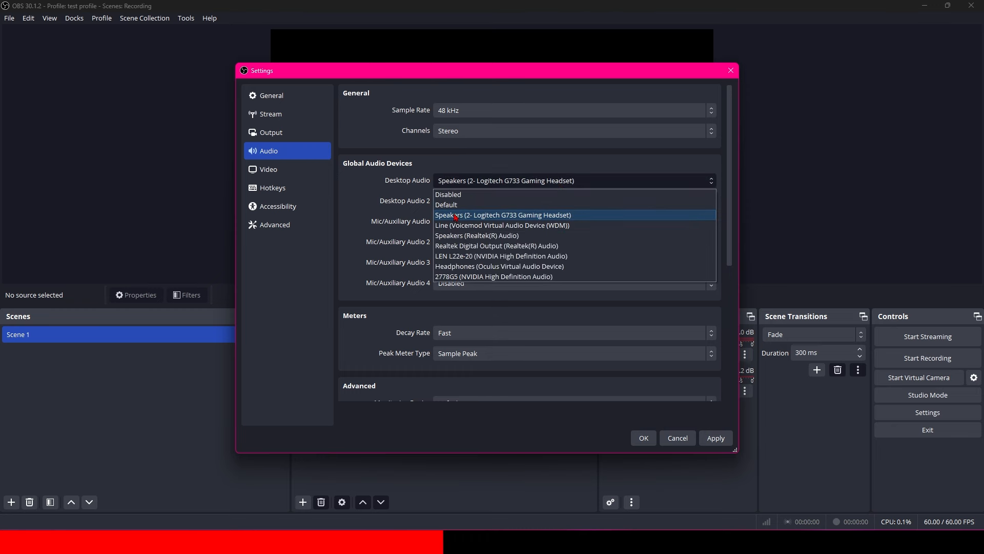
left_click(522, 215)
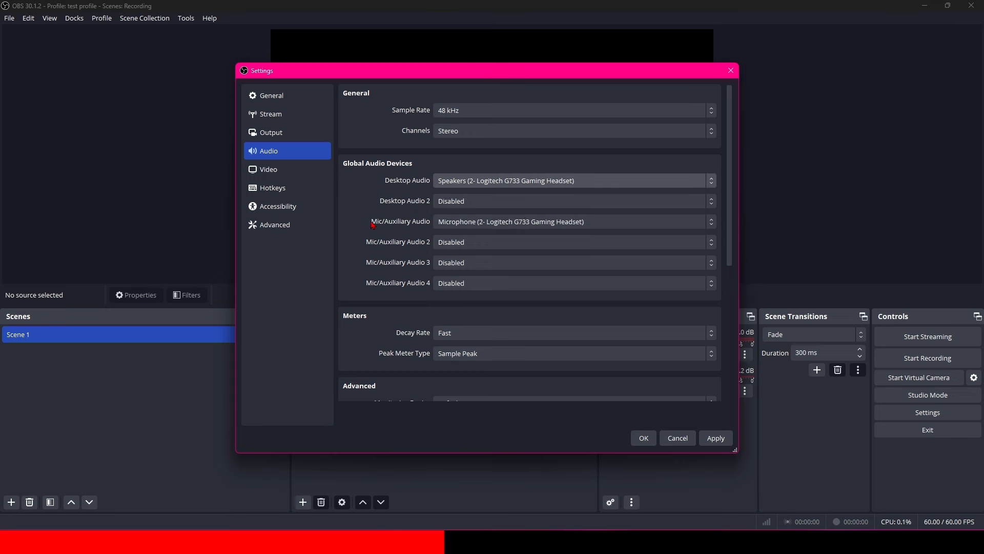
left_click(492, 224)
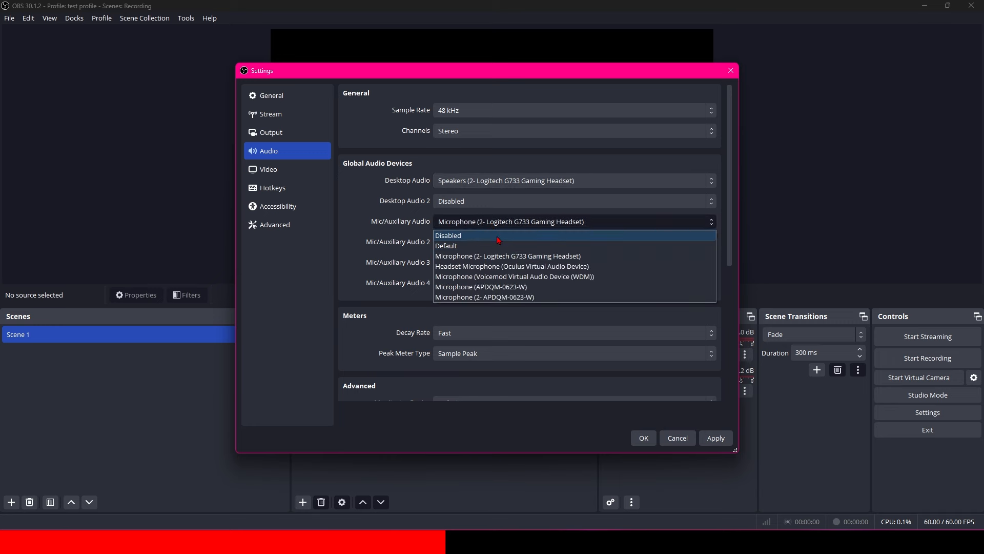
left_click(476, 259)
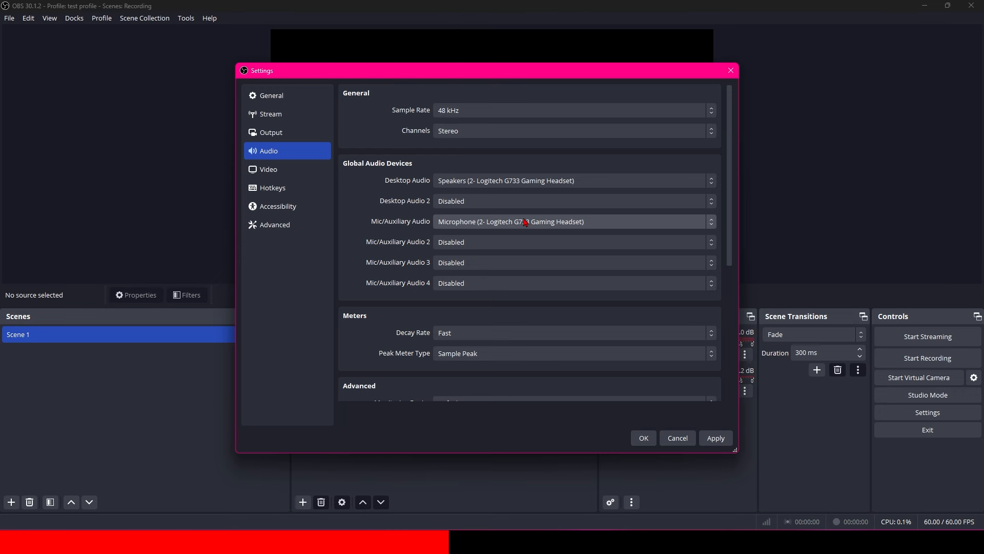
left_click(715, 438)
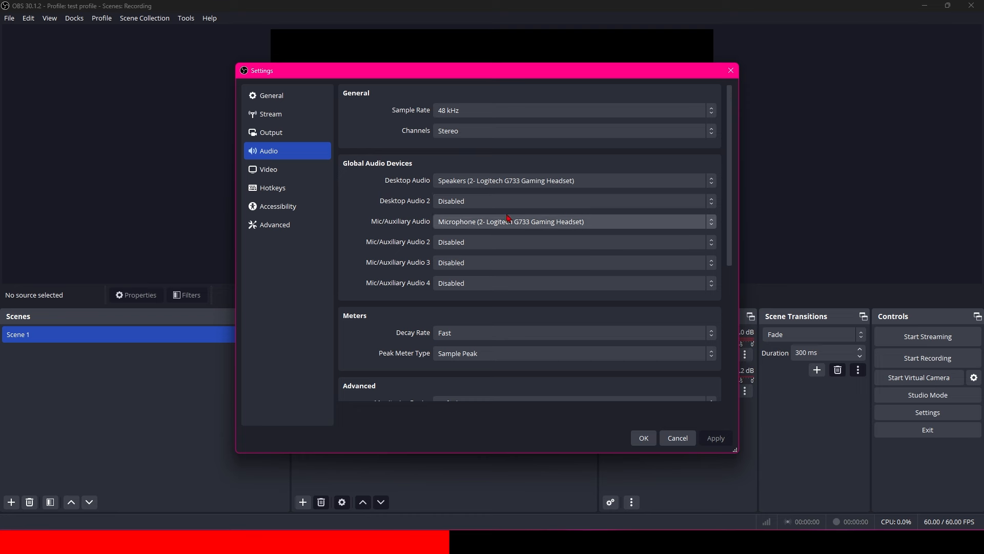
Review the base canvas and output resolution choices in the video settings, keep both at 1920x1080, and apply the settings
left_click(277, 180)
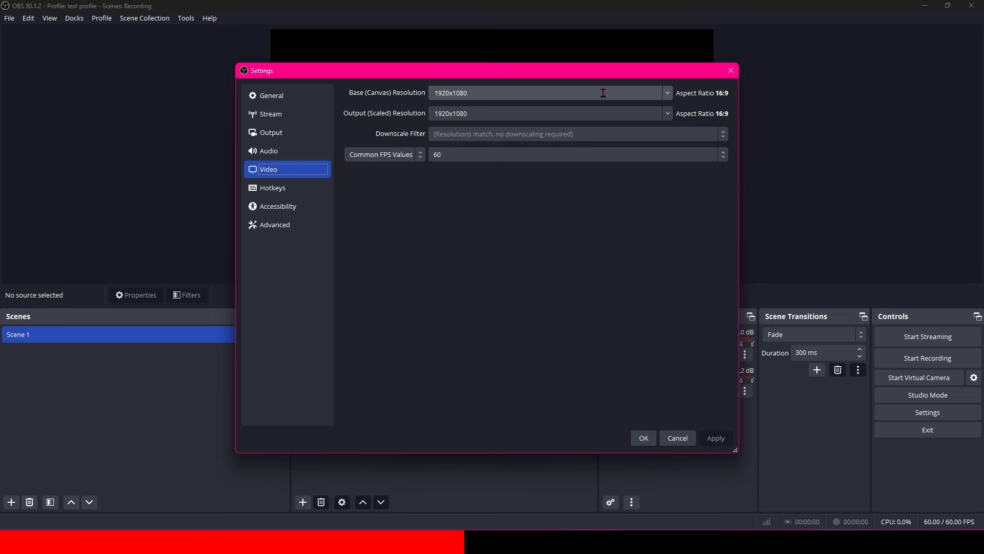
left_click(502, 94)
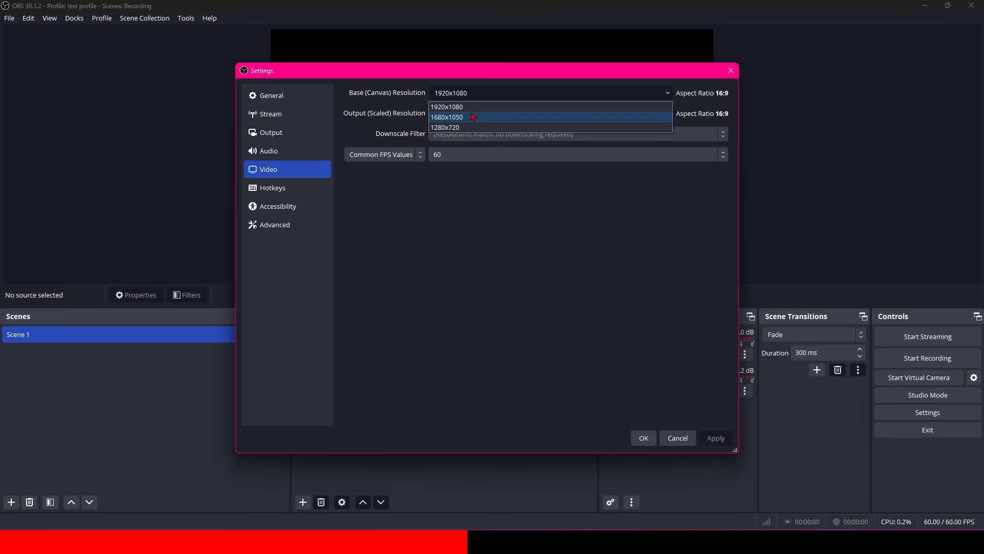
left_click(408, 92)
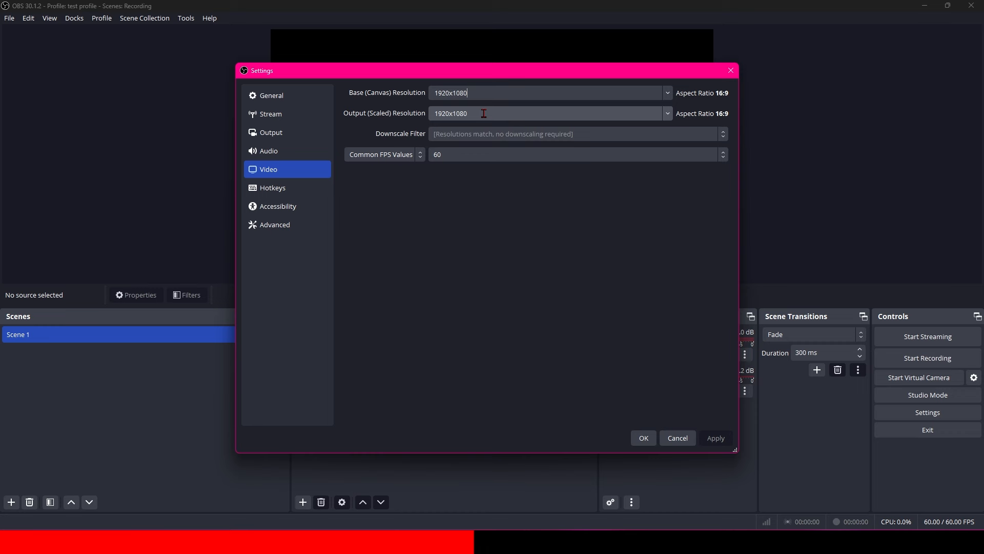
left_click(668, 114)
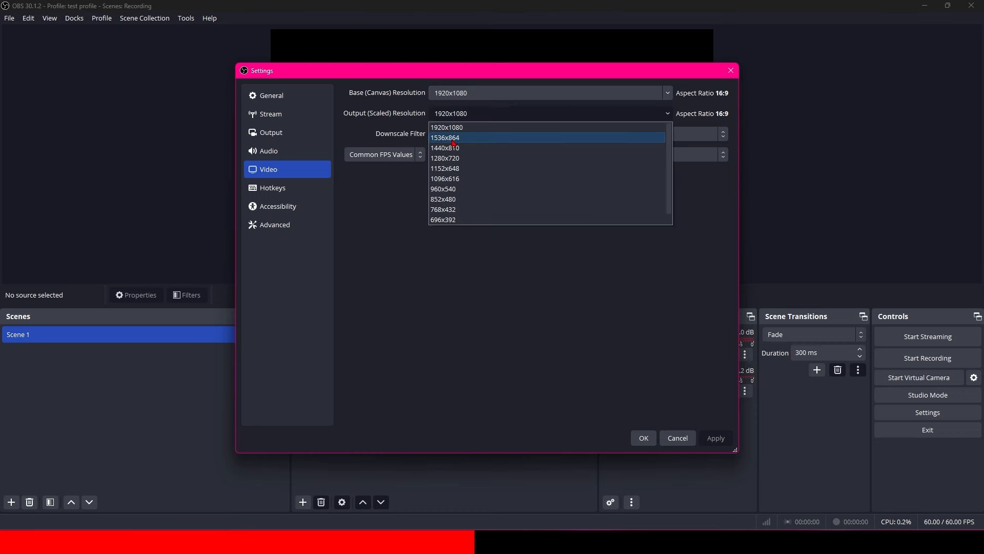
scroll(467, 207, "down", 1)
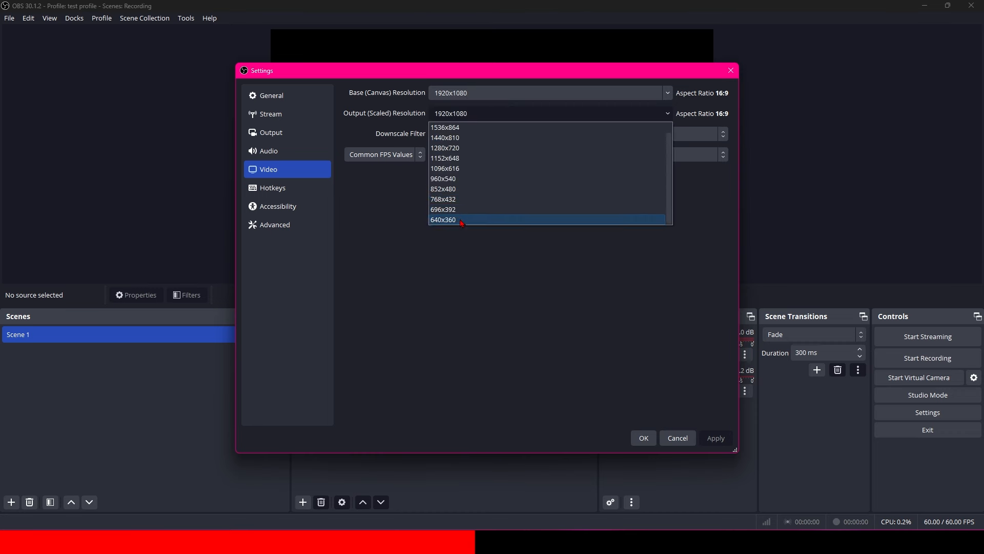
scroll(470, 205, "up", 1)
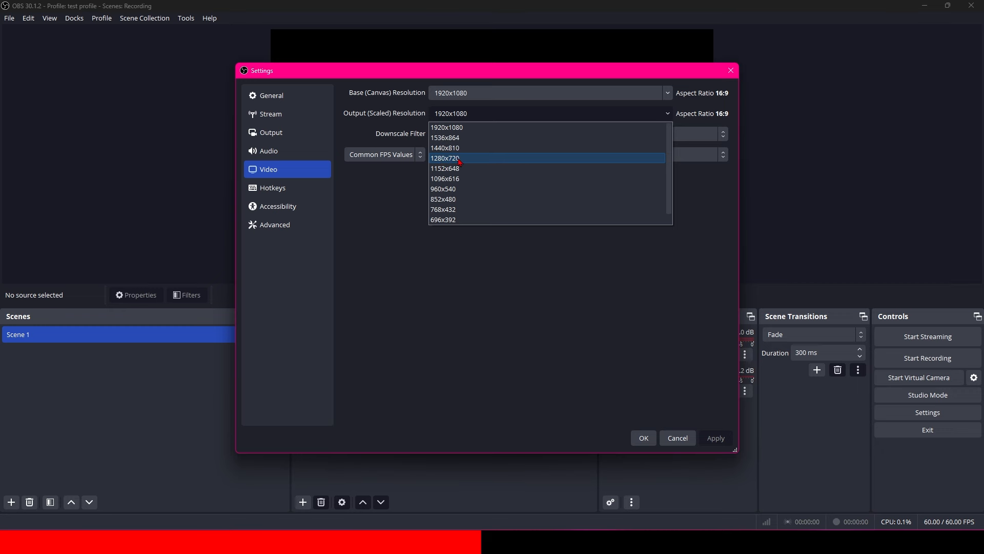
left_click(653, 251)
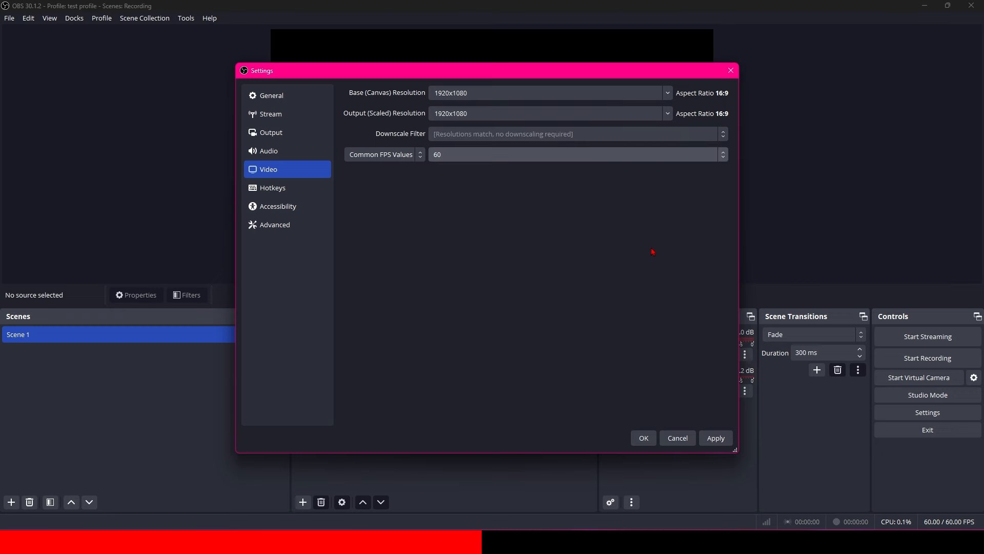
left_click(716, 438)
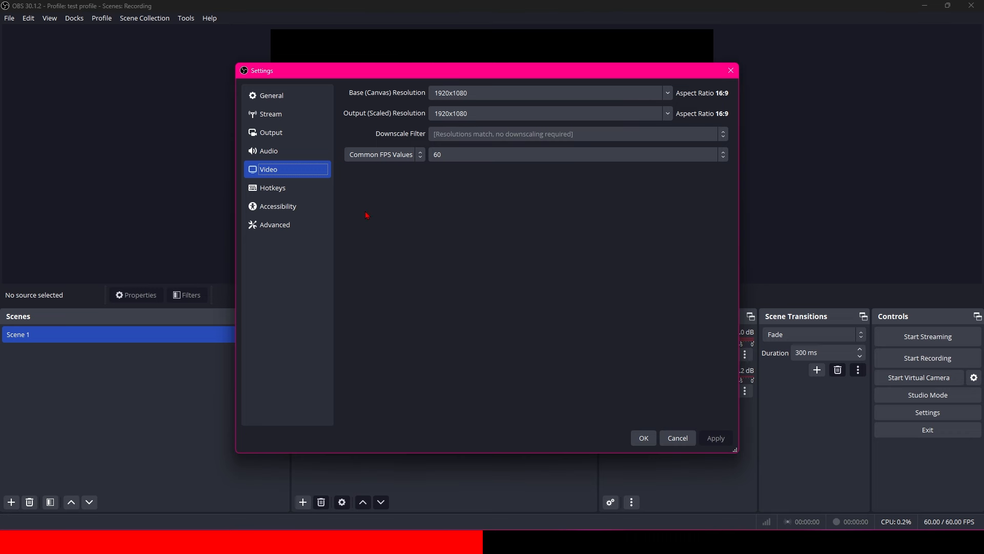
Look through the available hotkey actions and assign Num + as the Start Recording hotkey
left_click(304, 191)
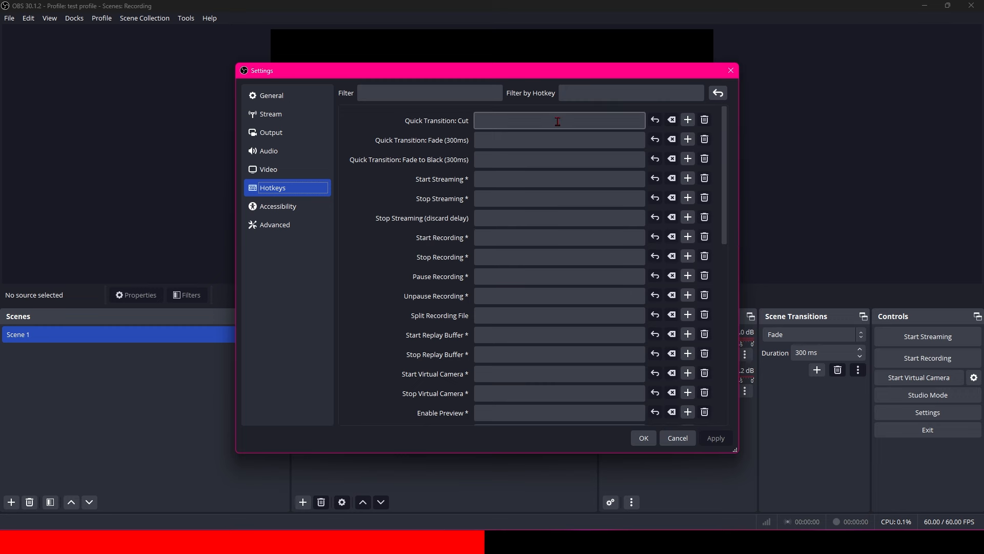
scroll(556, 123, "down", 5)
scroll(563, 183, "down", 3)
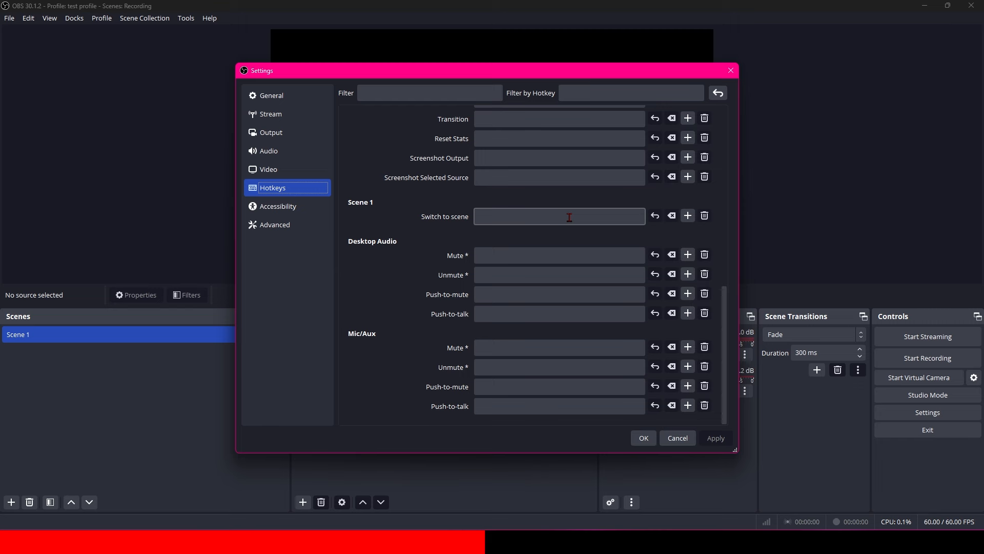
scroll(569, 217, "up", 8)
scroll(564, 218, "down", 8)
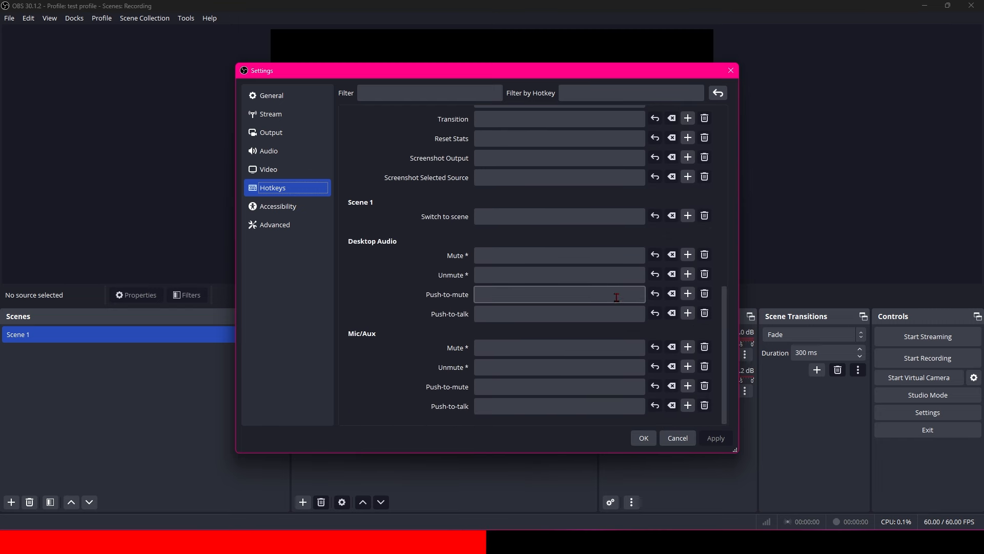
scroll(605, 329, "up", 10)
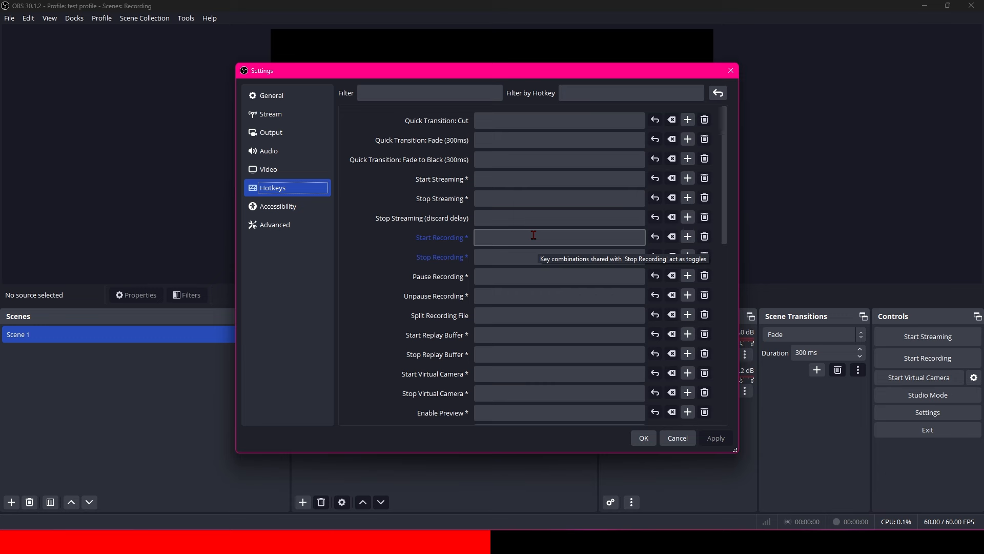
left_click(507, 238)
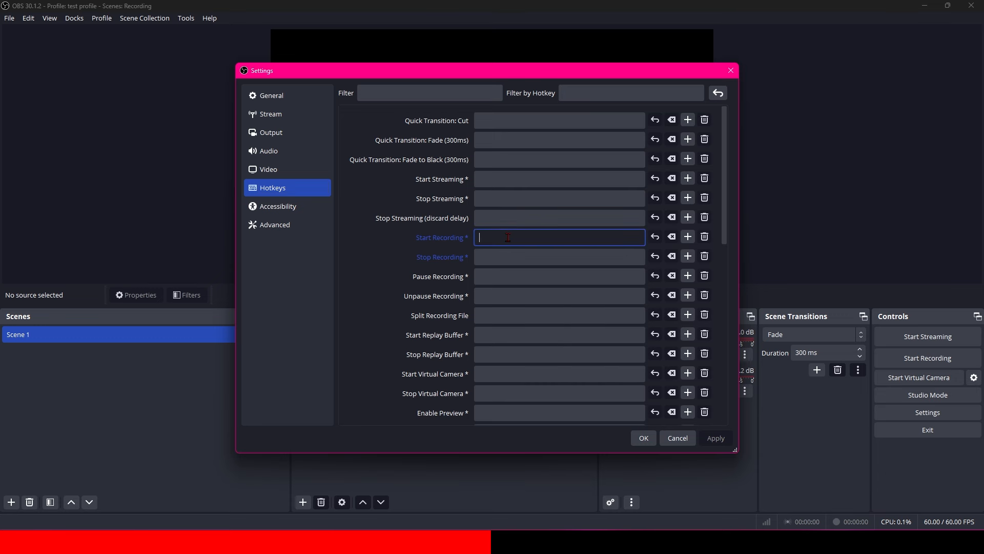
key("KP_Add")
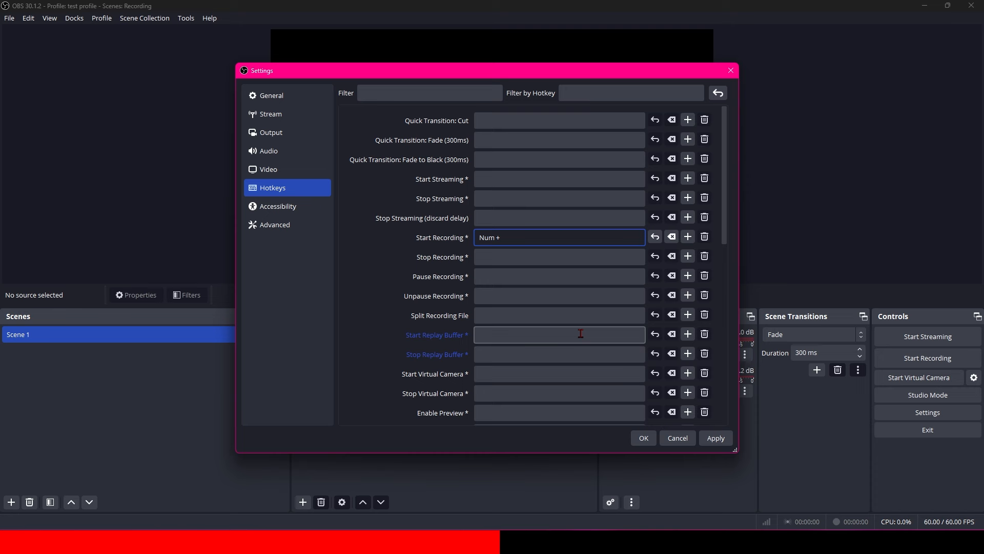
In the advanced settings, set the automatic reconnect retry delay to 10 s and the maximum retries to 20, and apply the changes
left_click(277, 207)
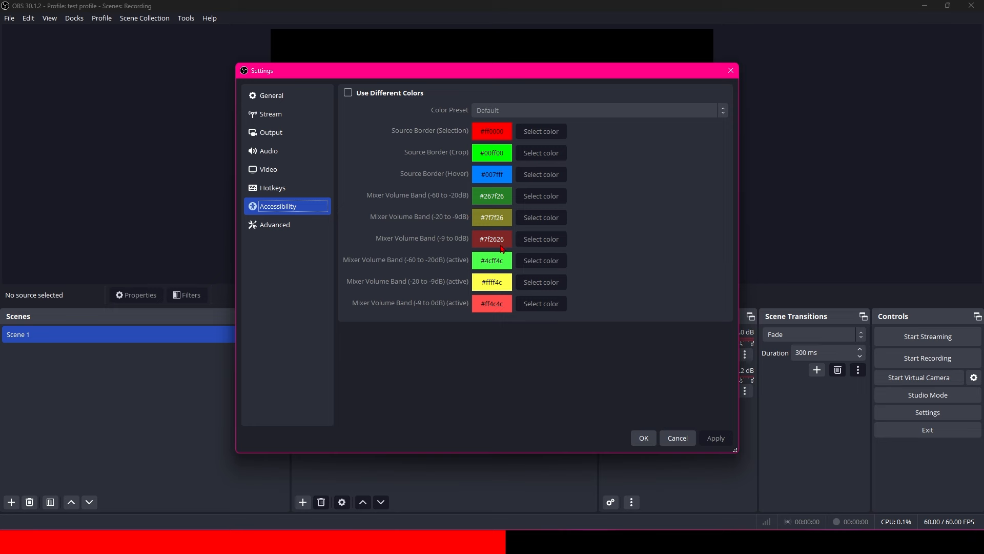
left_click(285, 225)
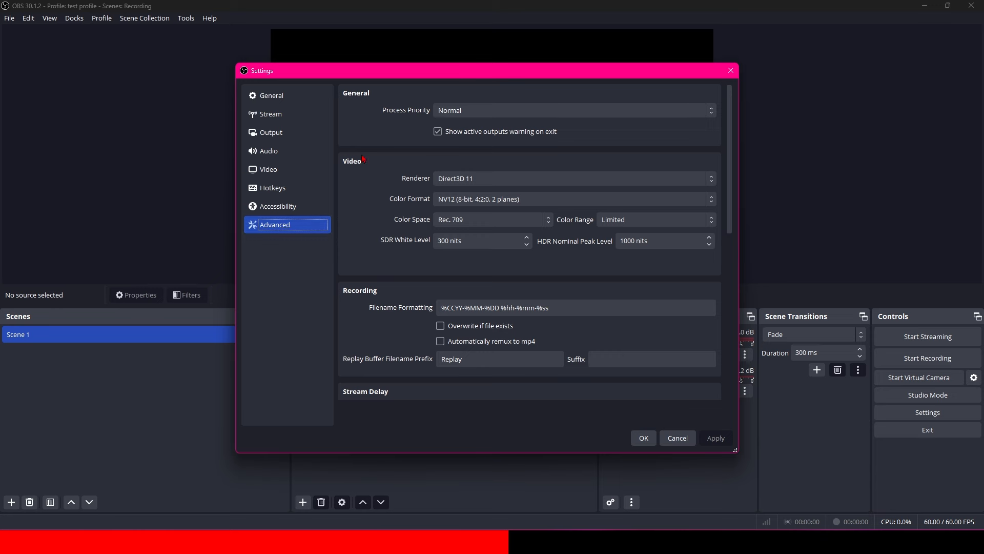
scroll(505, 269, "down", 5)
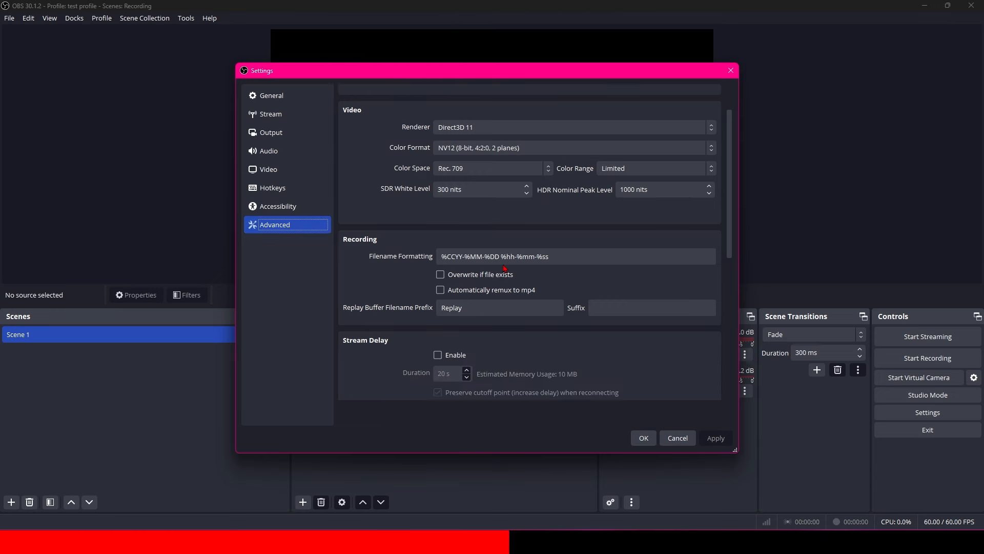
scroll(505, 269, "down", 2)
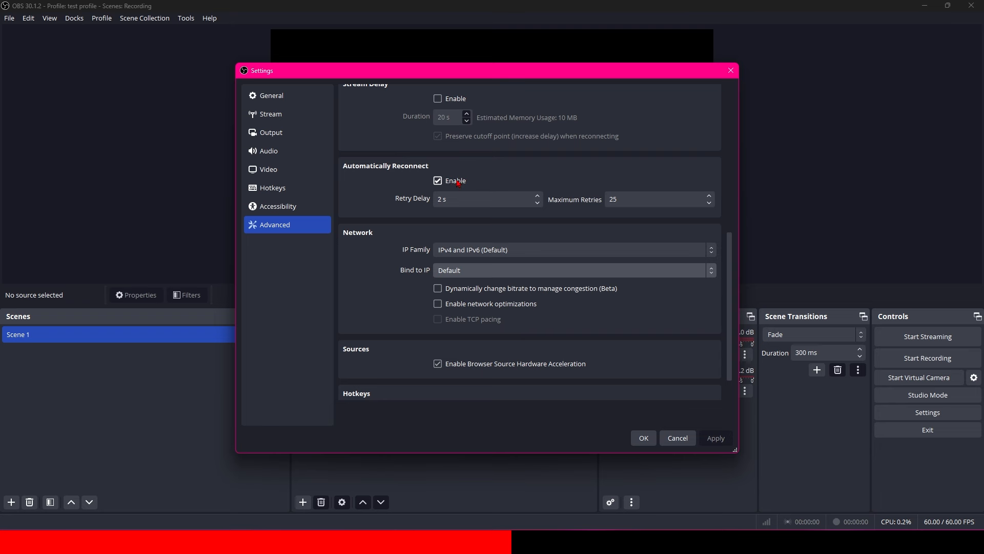
left_click(459, 199)
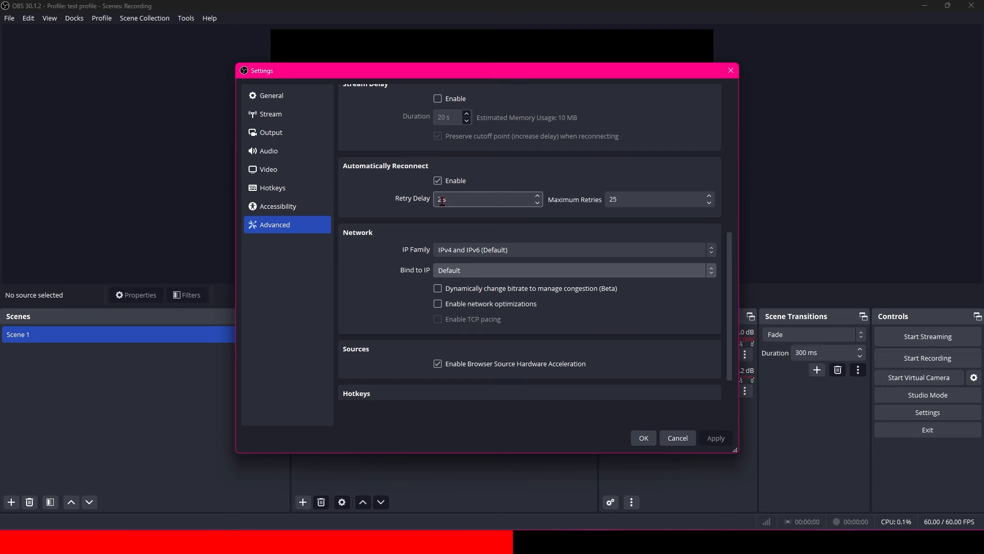
key("BackSpace")
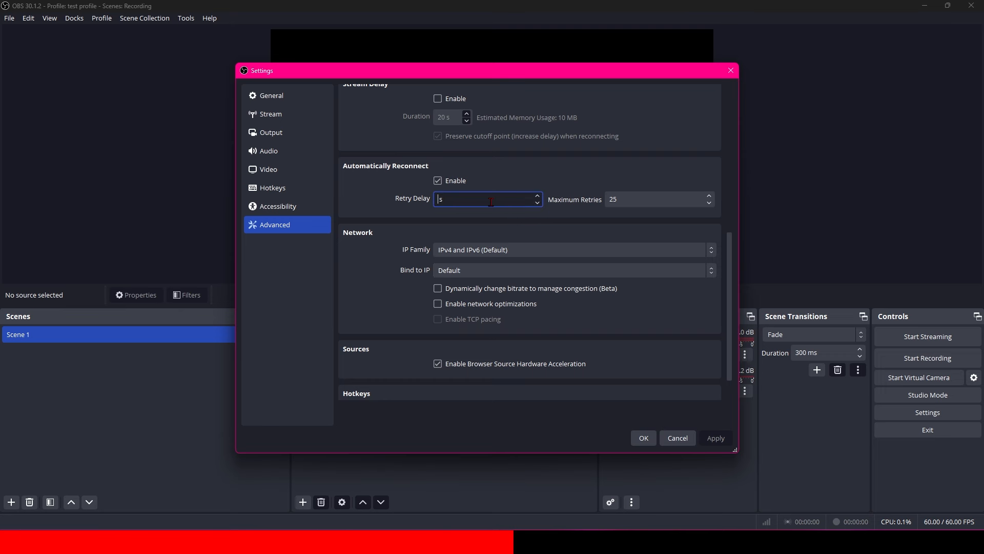
type("10")
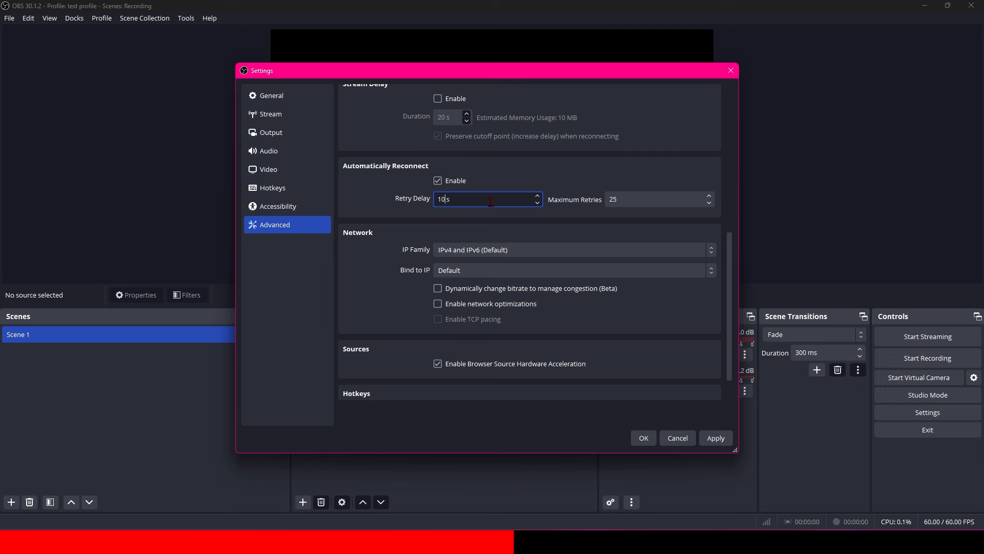
left_click(621, 199)
key("BackSpace")
type("0")
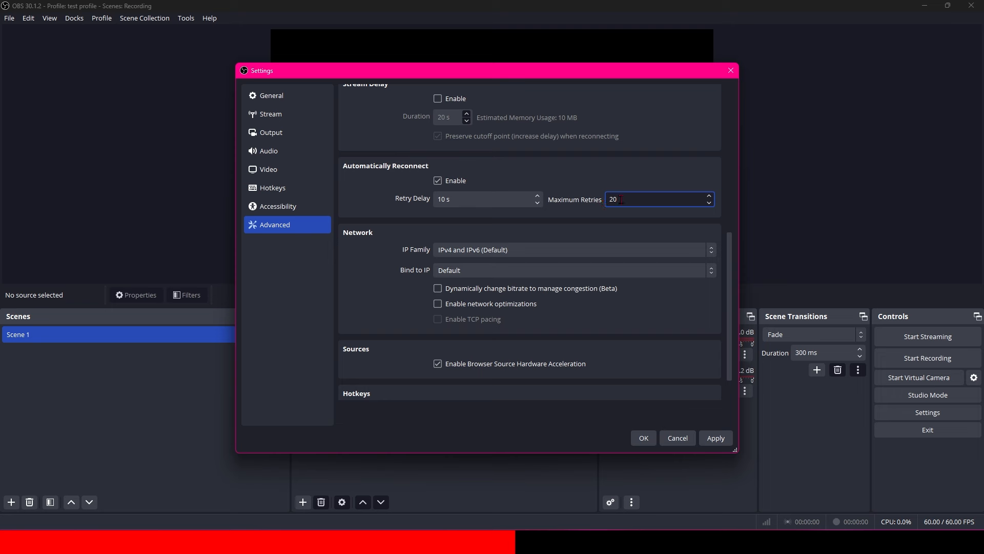
left_click(506, 207)
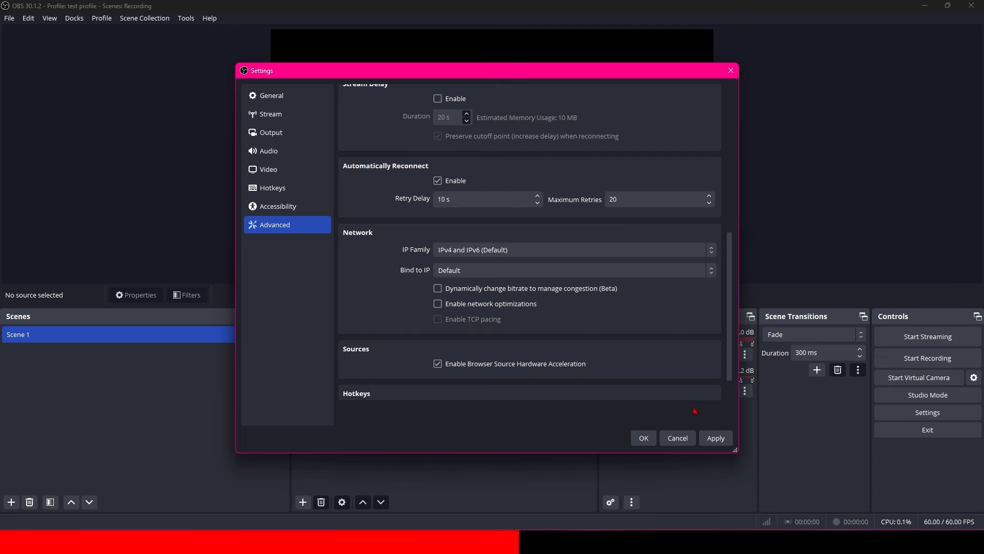
left_click(715, 437)
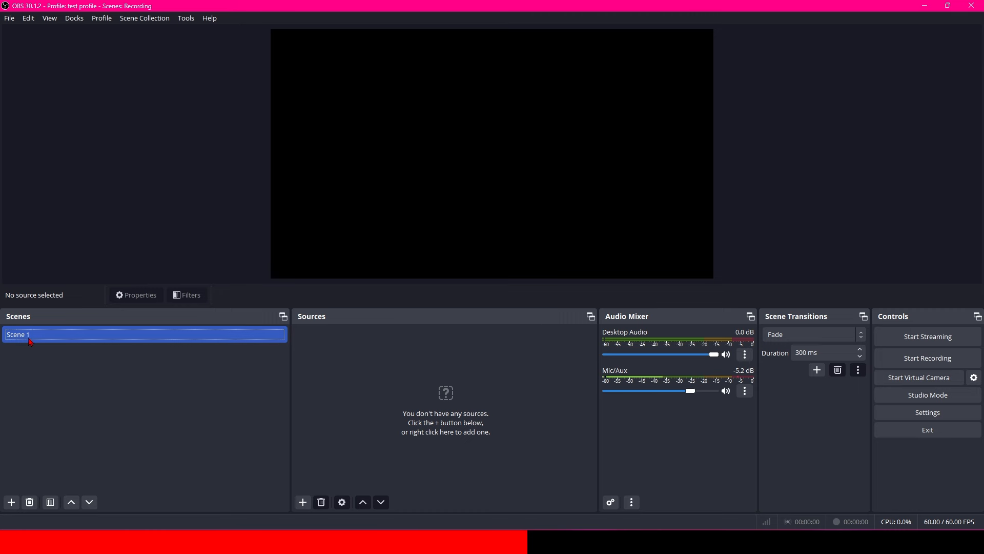
Rename the existing scene as Main Camera
right_click(40, 340)
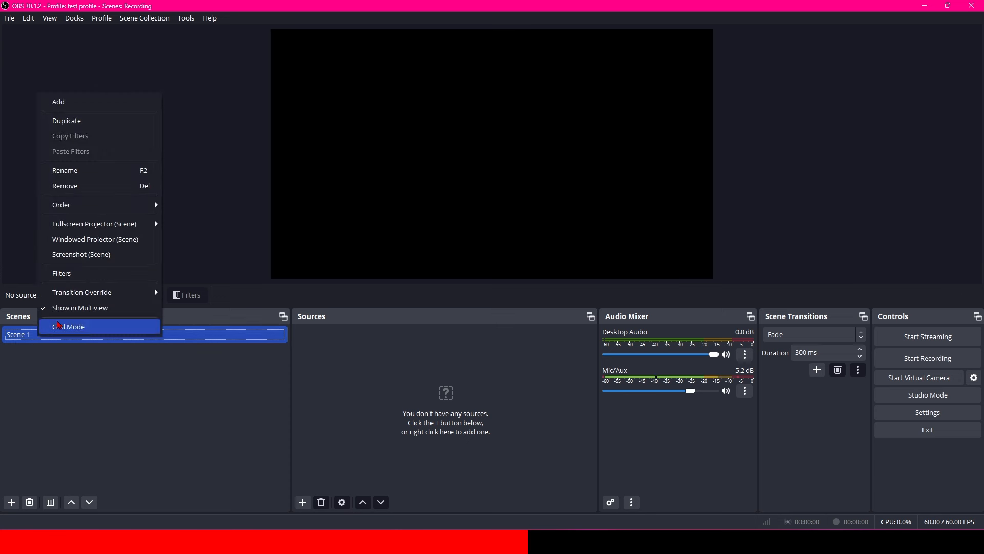
left_click(78, 175)
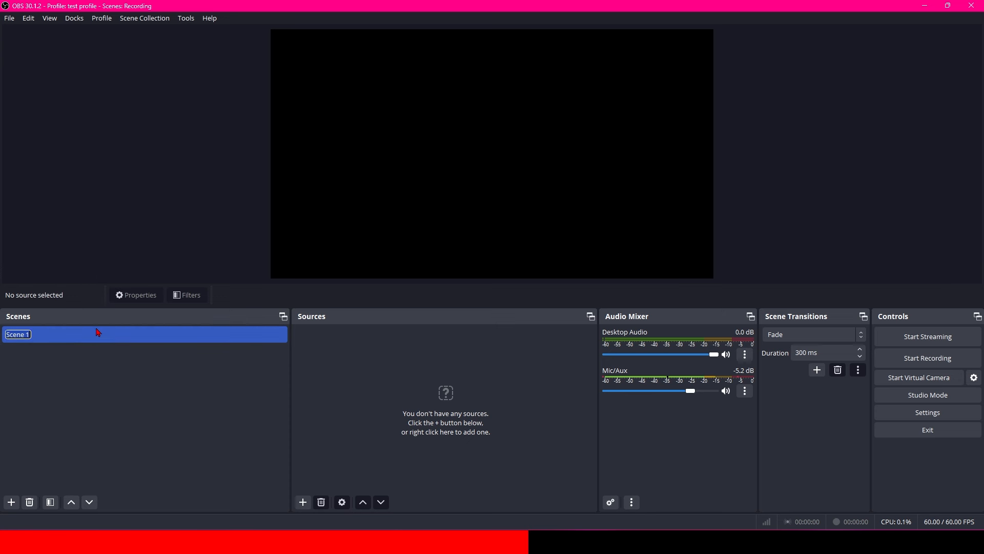
type("Main Camera")
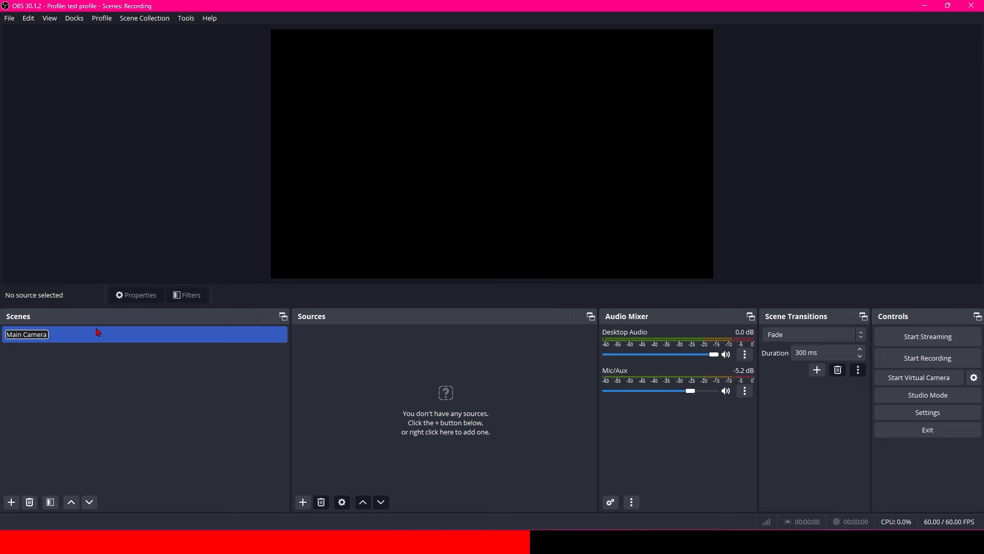
key("Return")
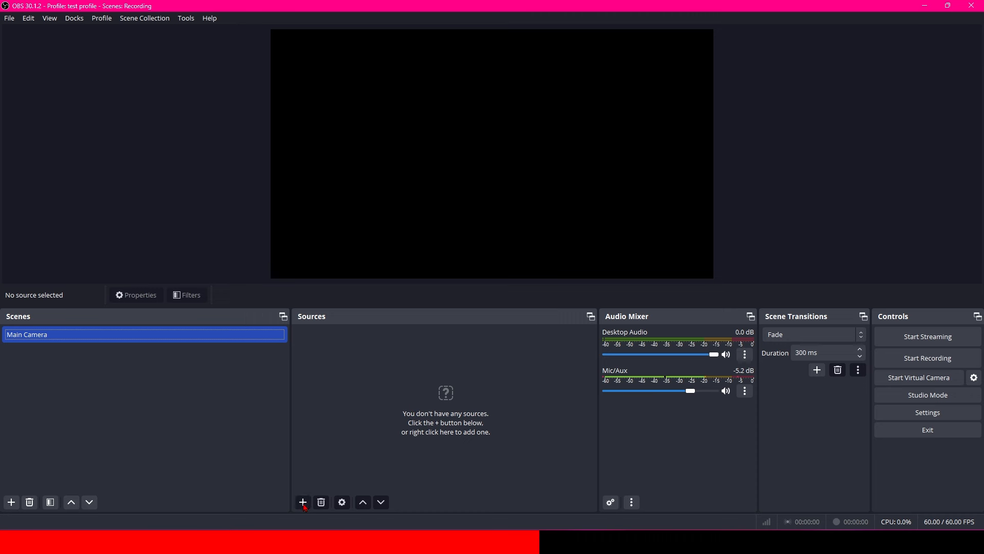
Add a new video capture device source named Front Camera to the Main Camera scene
left_click(303, 505)
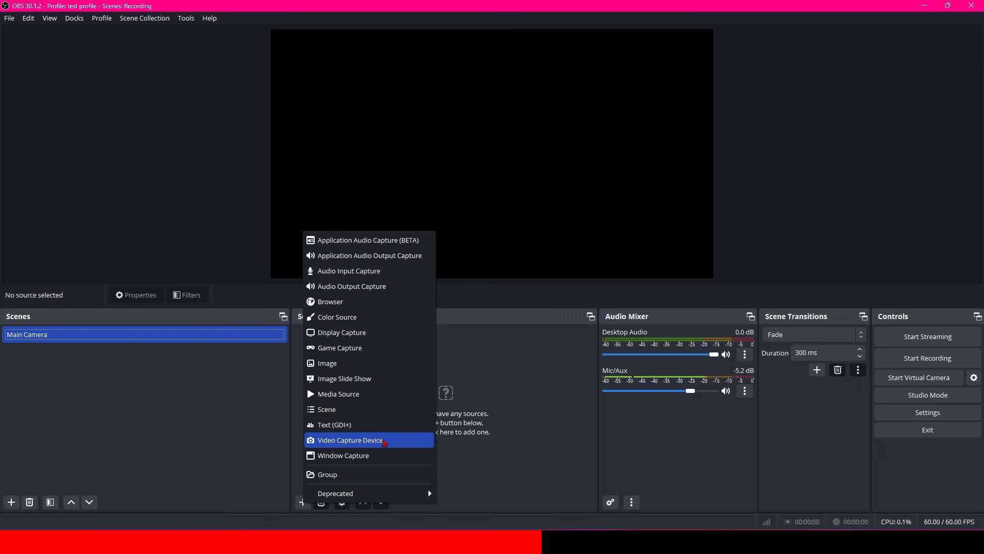
left_click(384, 442)
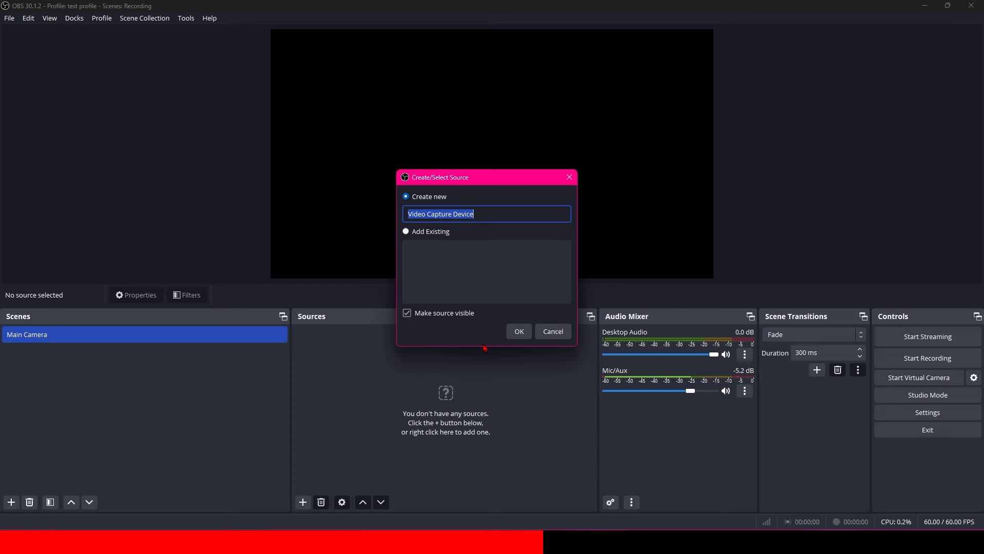
type("Fon")
key("BackSpace")
key("BackSpace")
type("ront Camera")
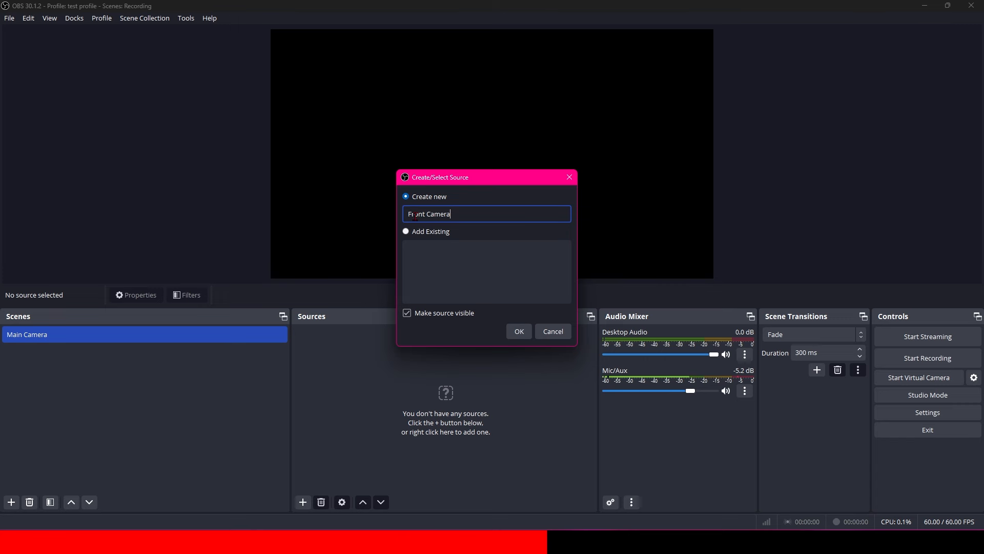
left_click(520, 332)
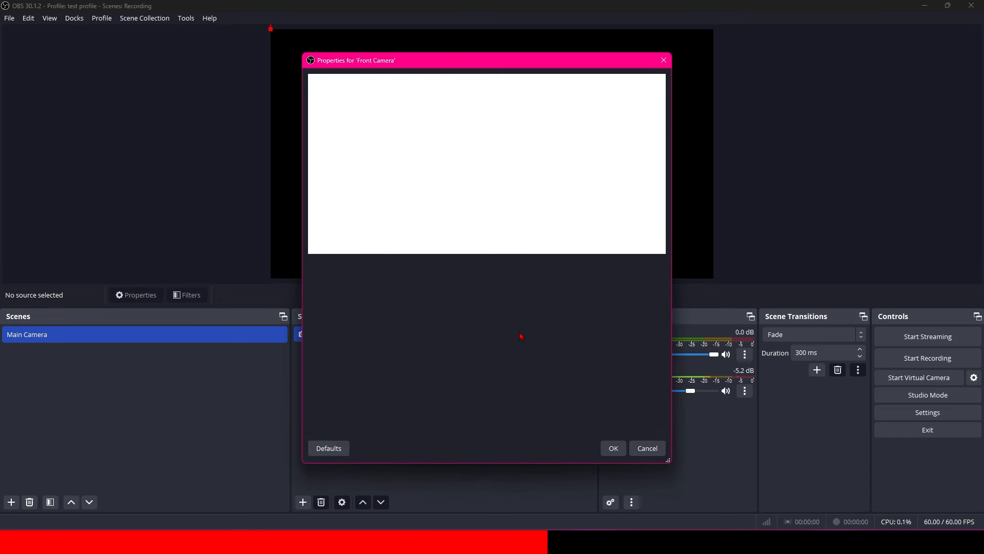
Choose the second APDQM-0623-W device for Front Camera, accept its properties, and enlarge its picture to fill the canvas
left_click(600, 271)
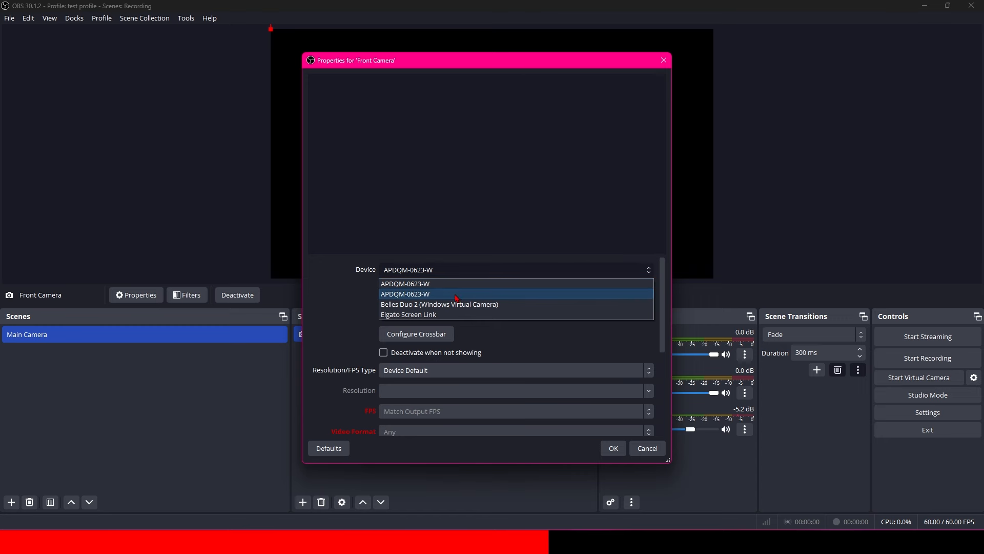
left_click(481, 294)
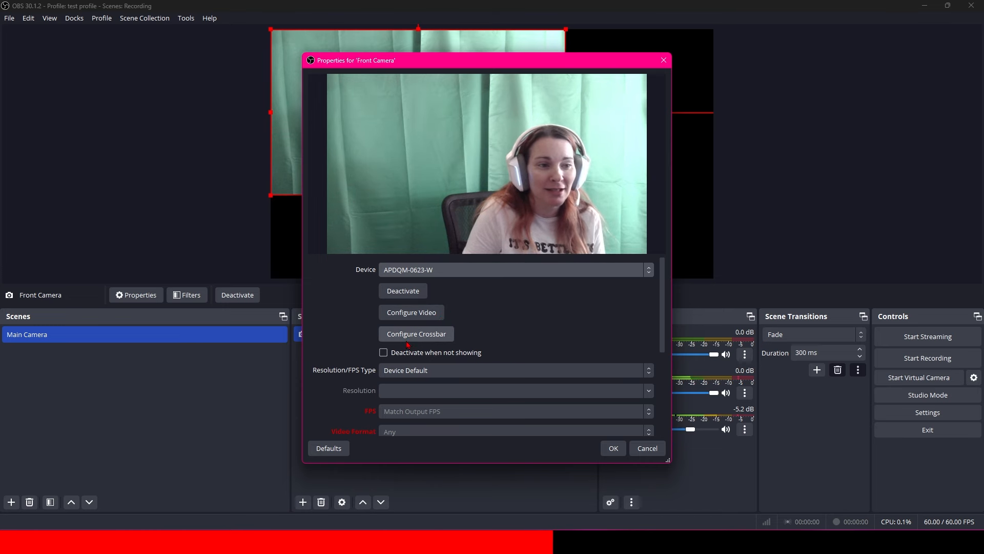
scroll(404, 306, "down", 4)
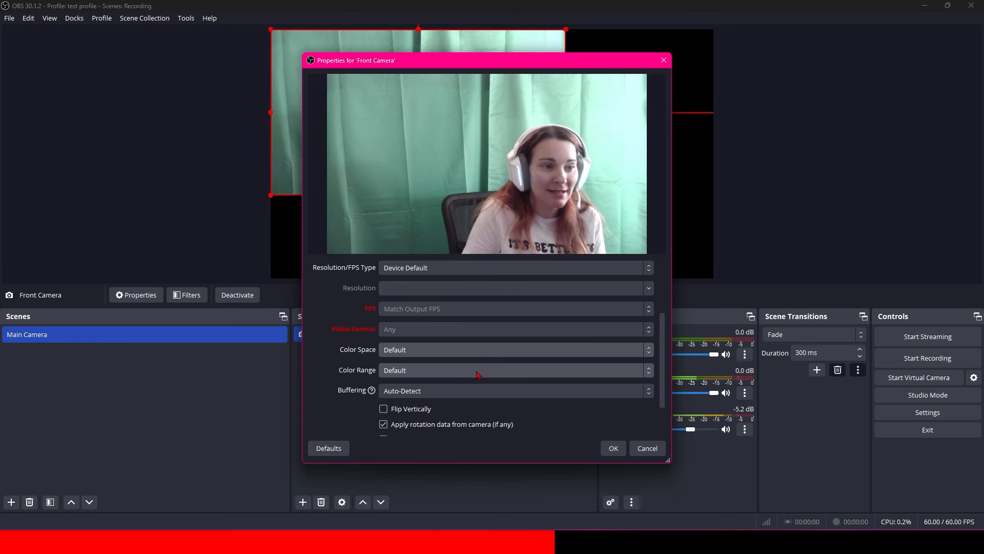
scroll(521, 418, "down", 2)
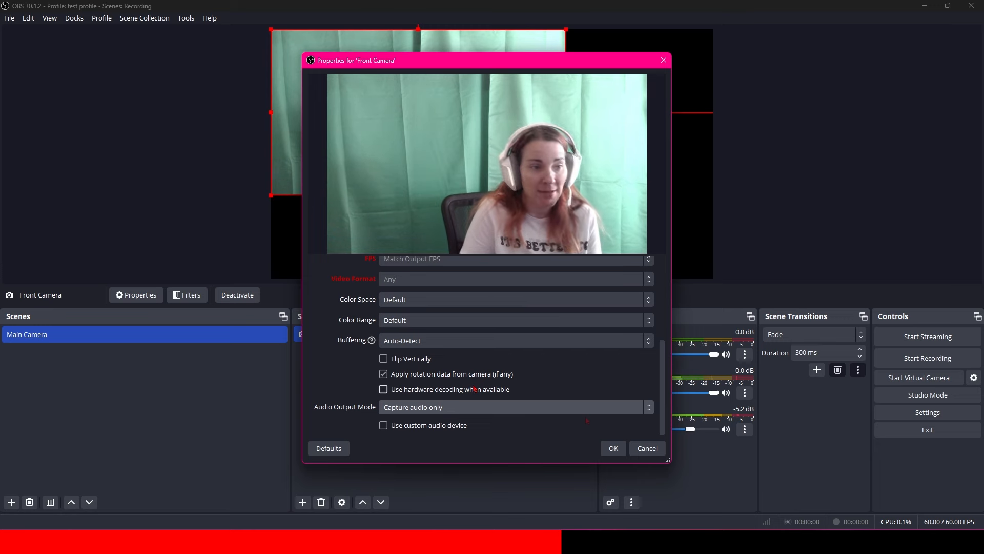
left_click(609, 450)
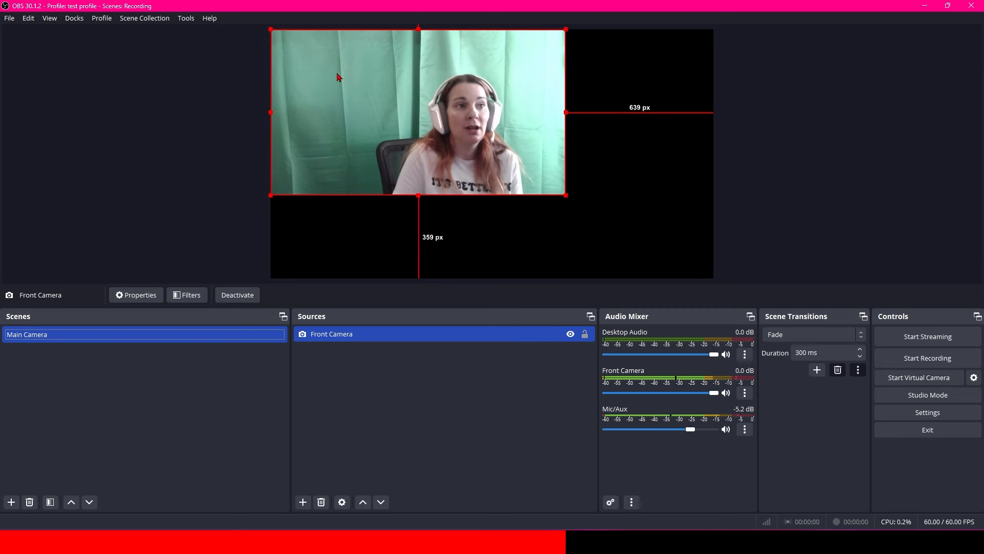
left_click_drag(569, 198, 713, 279)
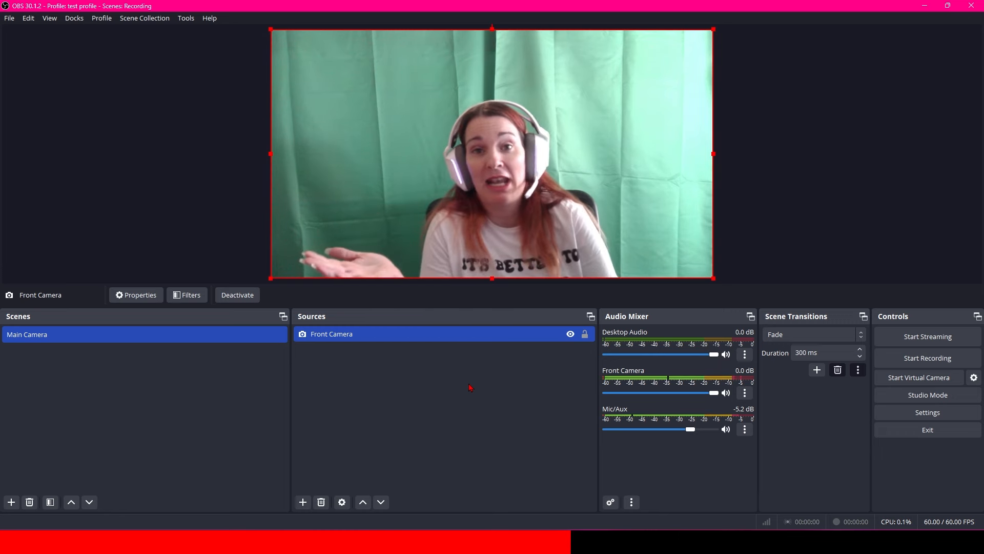
left_click(414, 402)
Add another video capture device source named Cat Cam, using the preselected APDQM-0623-W device
left_click(303, 501)
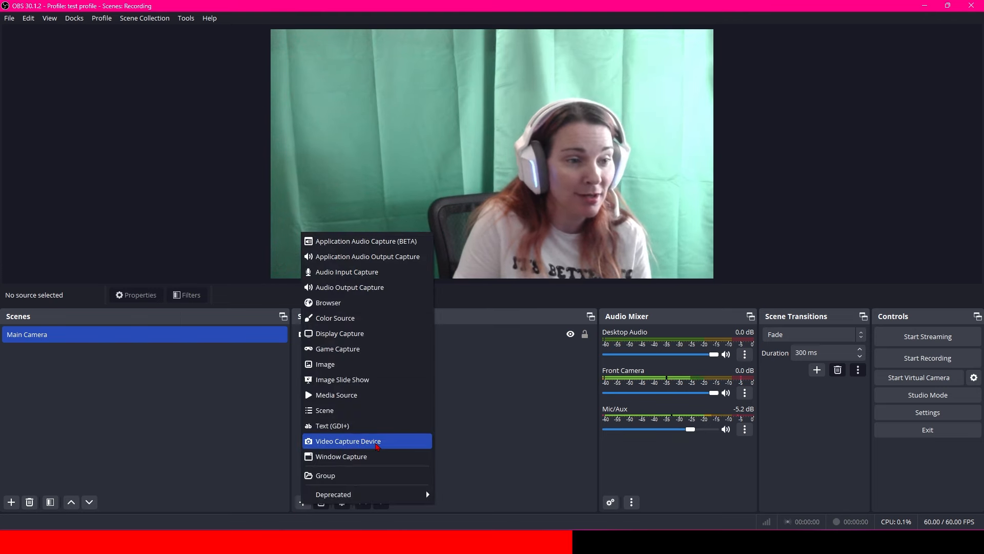
left_click(376, 442)
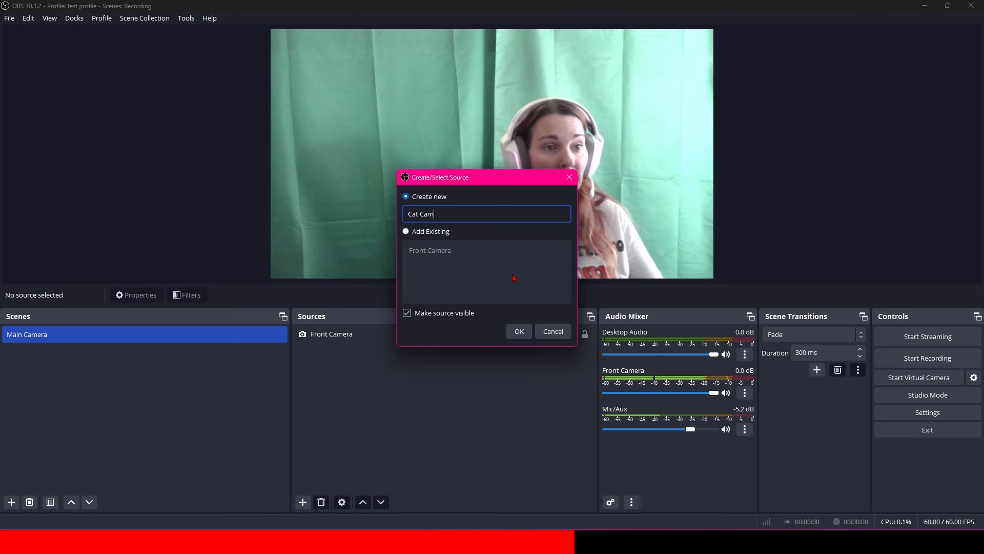
left_click(519, 331)
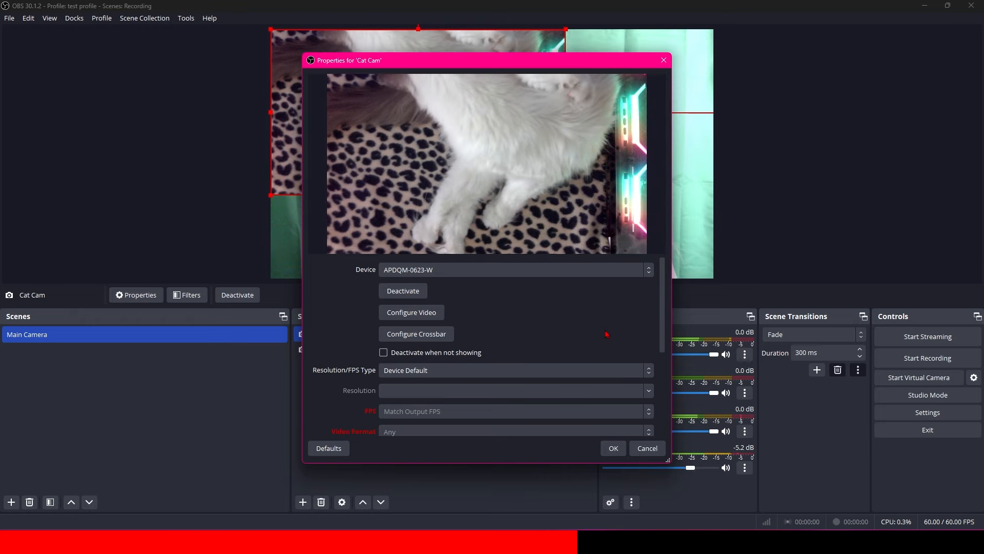
left_click(613, 448)
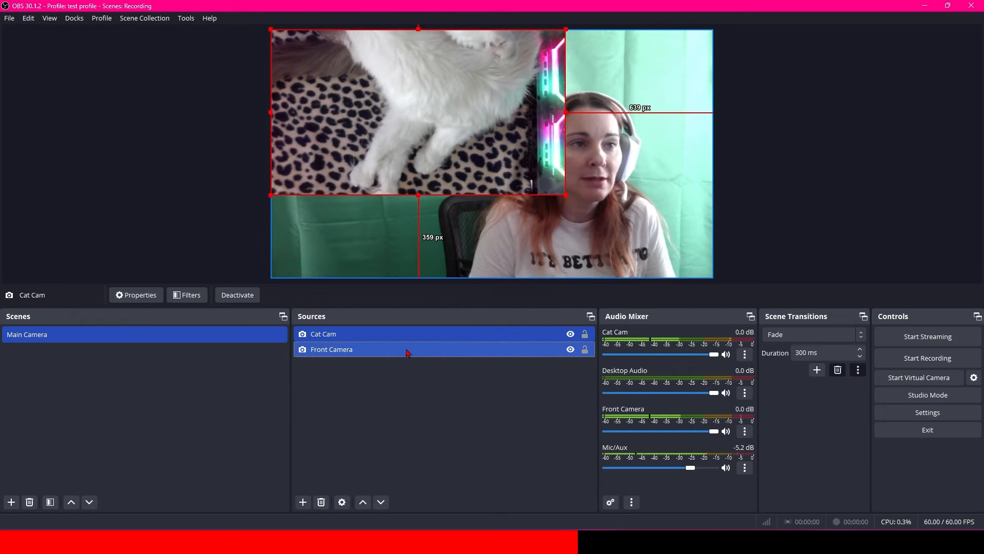
Shrink the Cat Cam picture and place it about 35 px from the left and bottom edges of the canvas
left_click_drag(565, 30, 351, 130)
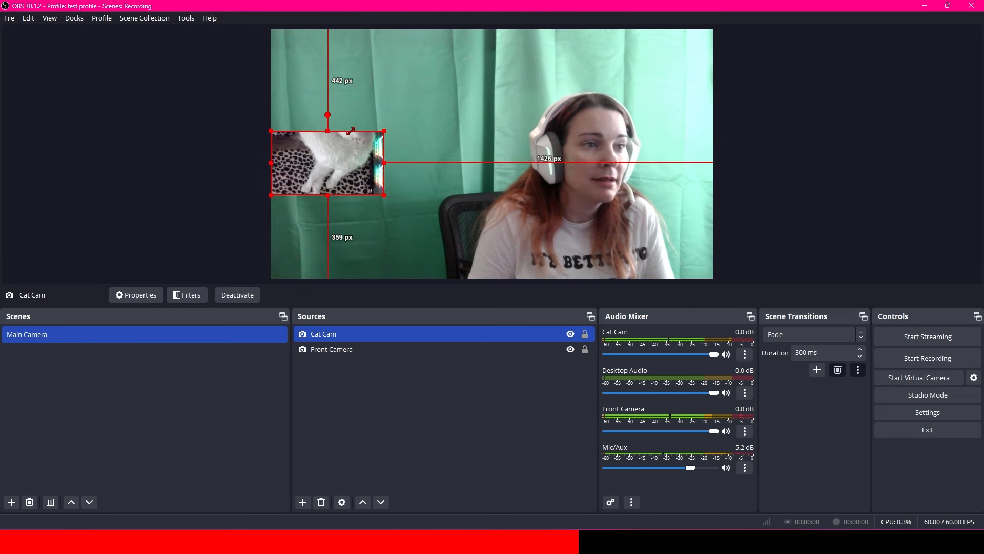
left_click_drag(330, 165, 342, 233)
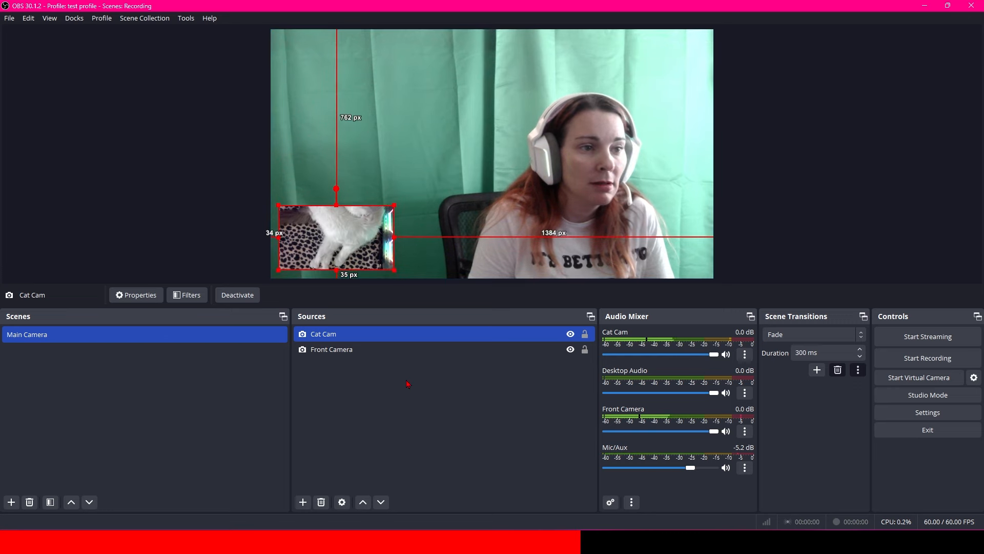
left_click(429, 401)
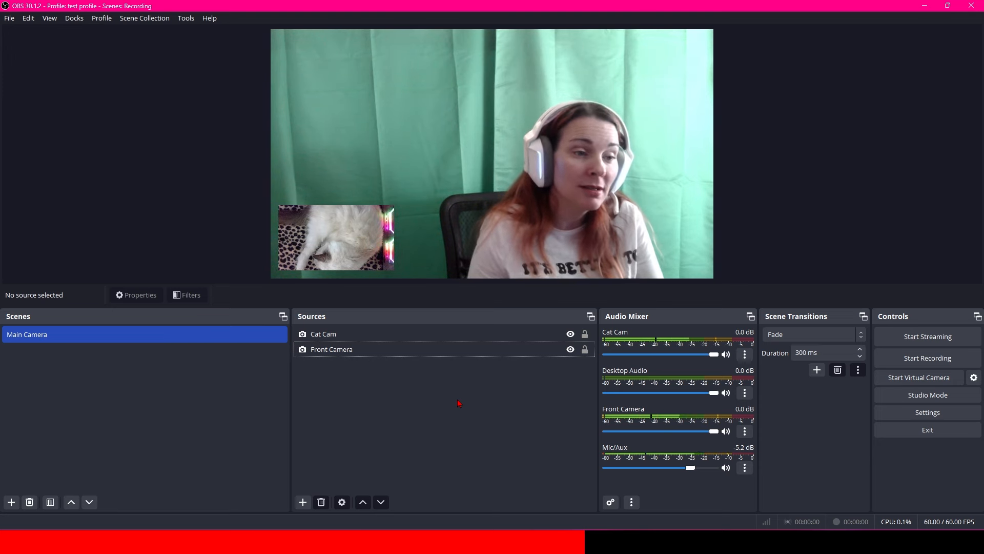
Shrink the Front Camera picture to about half the canvas width and place it against the canvas's right edge
left_click(361, 353)
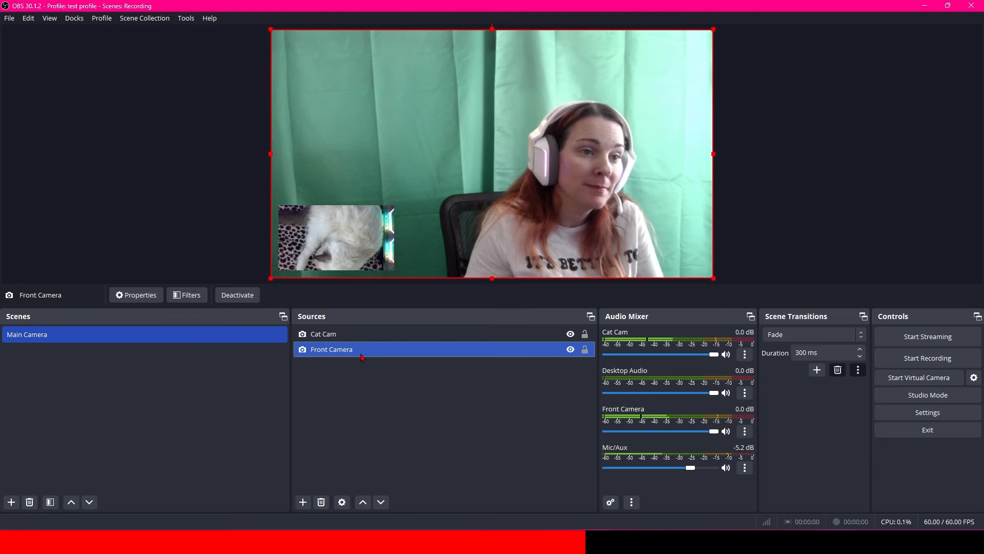
left_click_drag(714, 278, 395, 149)
left_click_drag(352, 101, 577, 152)
Enlarge Cat Cam to about half the canvas width and place it beside Front Camera, about 43 px from the left and 226 px from the top
left_click(392, 211)
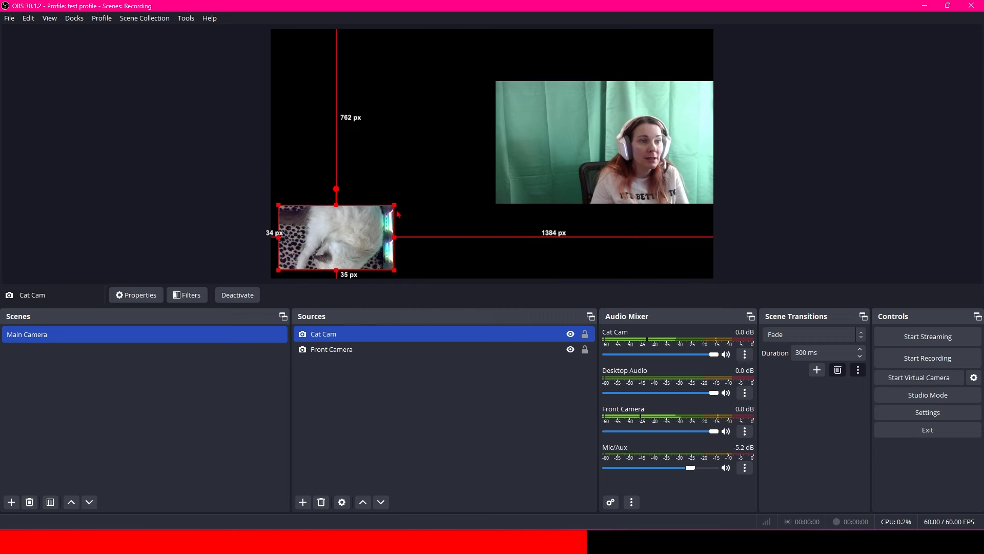
left_click_drag(395, 206, 478, 149)
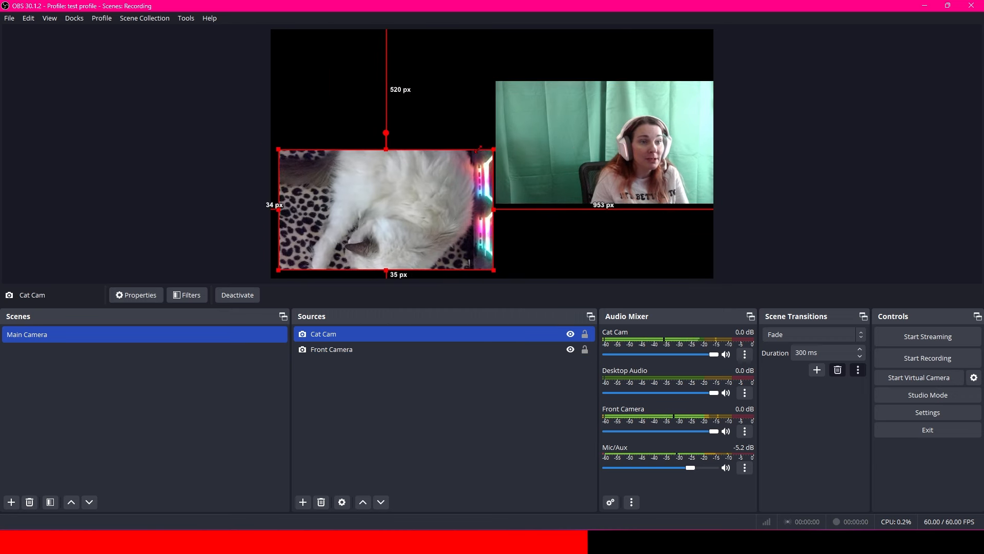
left_click_drag(416, 199, 415, 142)
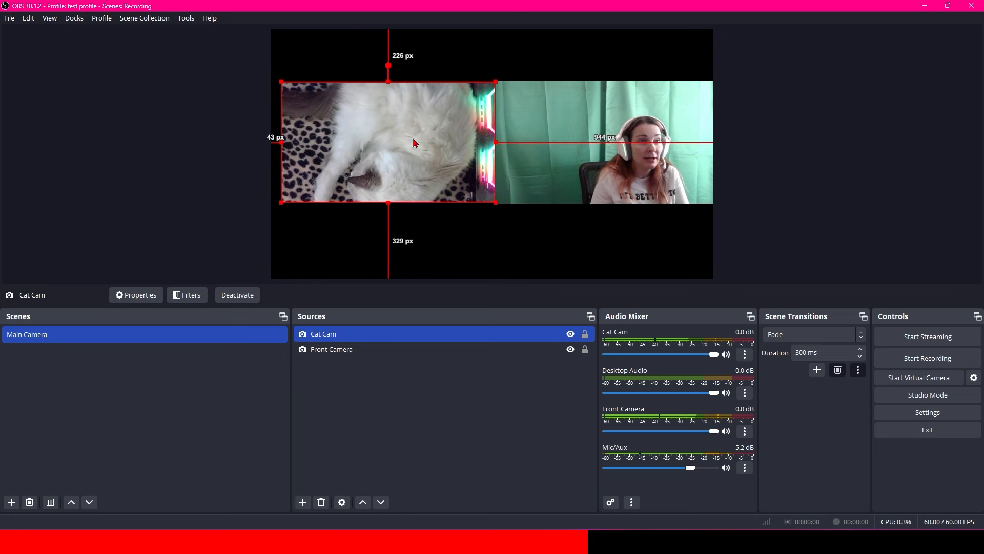
Enlarge Cat Cam to reach the canvas's left edge, then slightly enlarge Front Camera and lower it to about 239 px from the top
left_click_drag(281, 202, 273, 208)
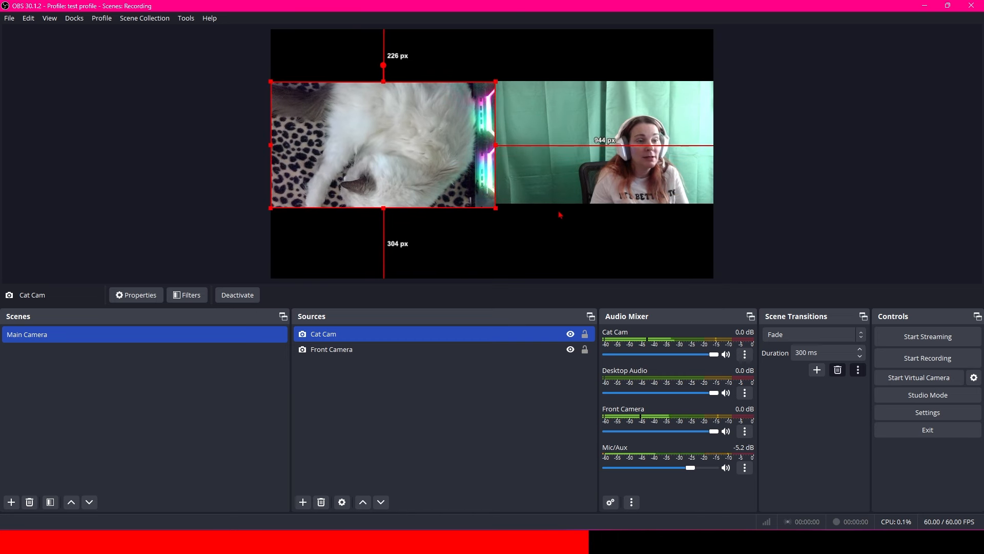
left_click(518, 214)
left_click(506, 203)
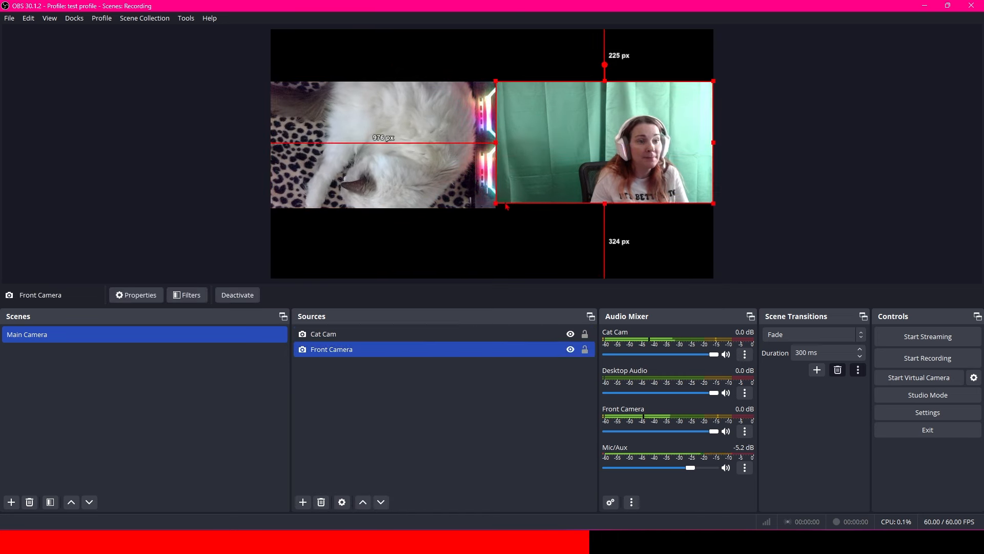
left_click_drag(496, 202, 494, 205)
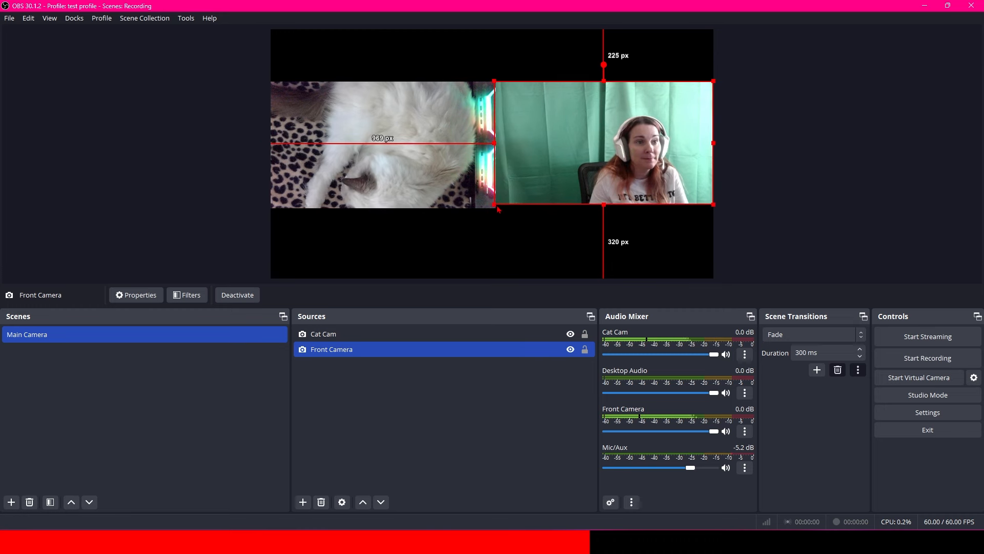
left_click_drag(561, 182, 561, 184)
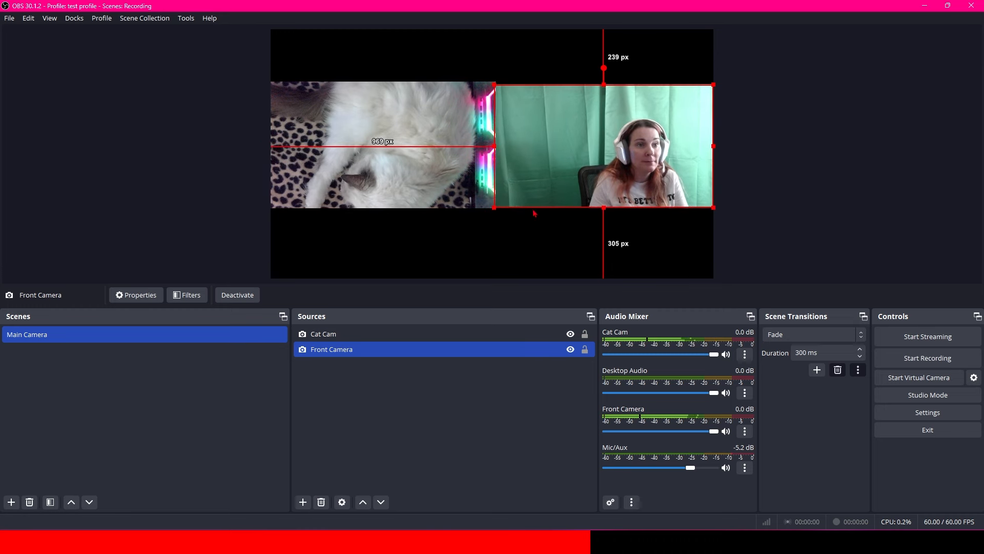
left_click(509, 239)
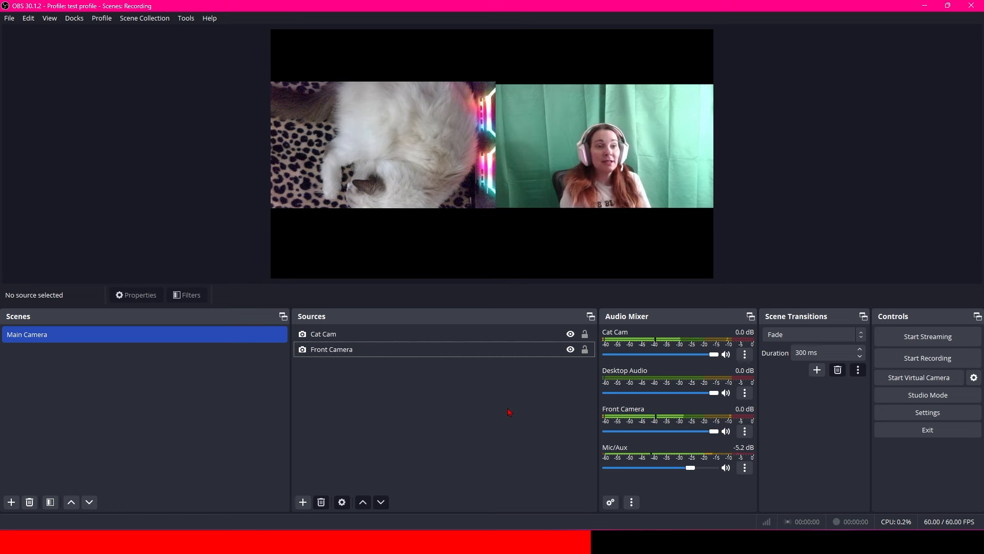
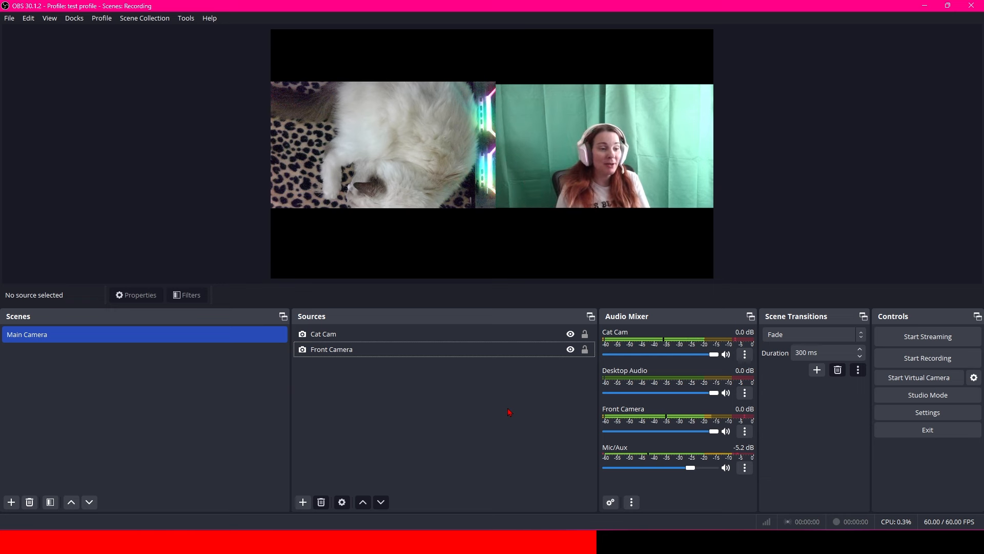
Add a Crop/Pad effect filter named Crop to the Front Camera source
left_click(342, 352)
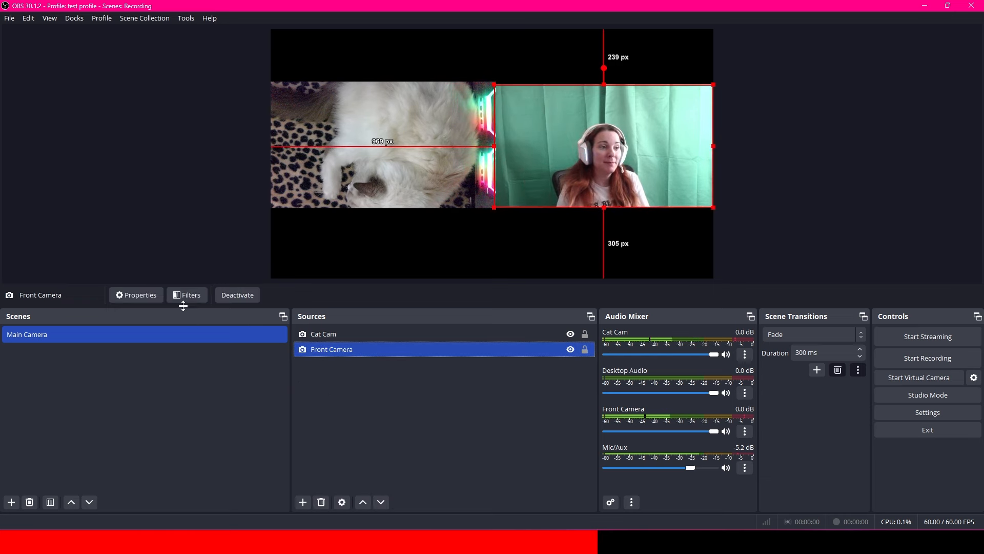
left_click(198, 297)
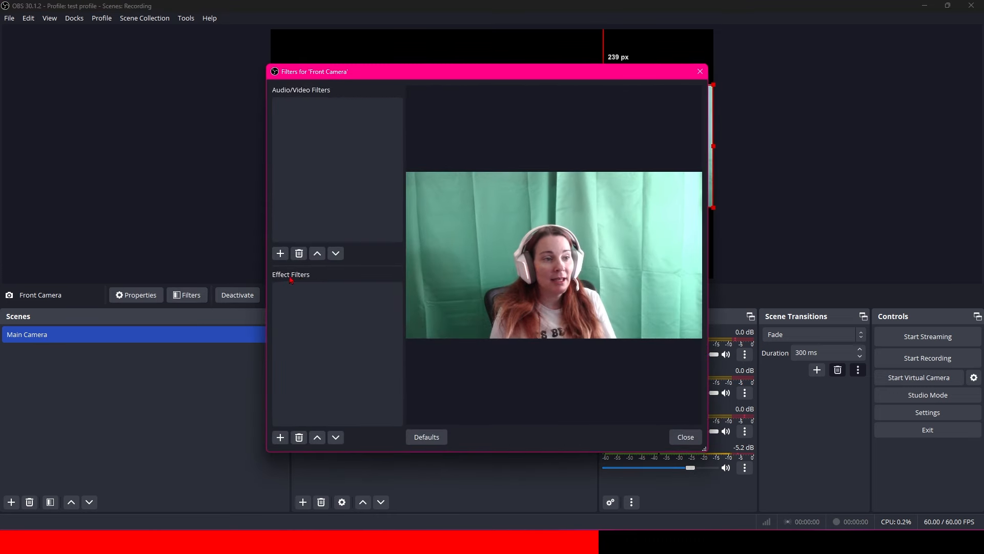
left_click(280, 437)
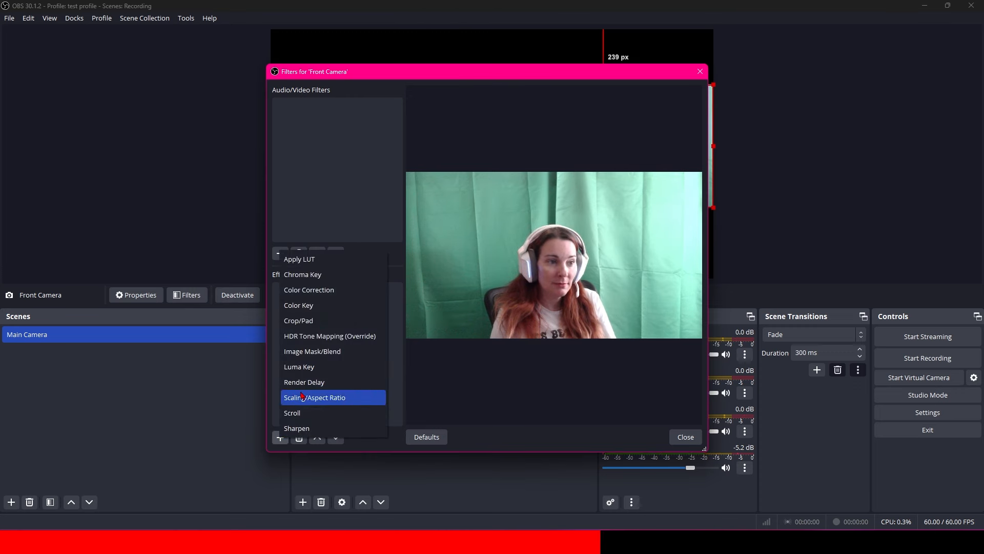
left_click(297, 320)
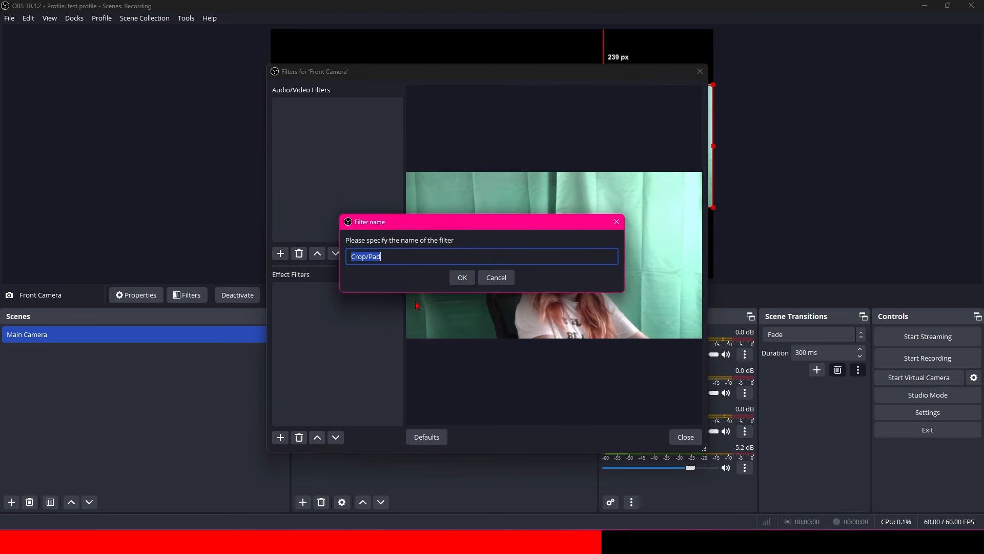
type("Crop")
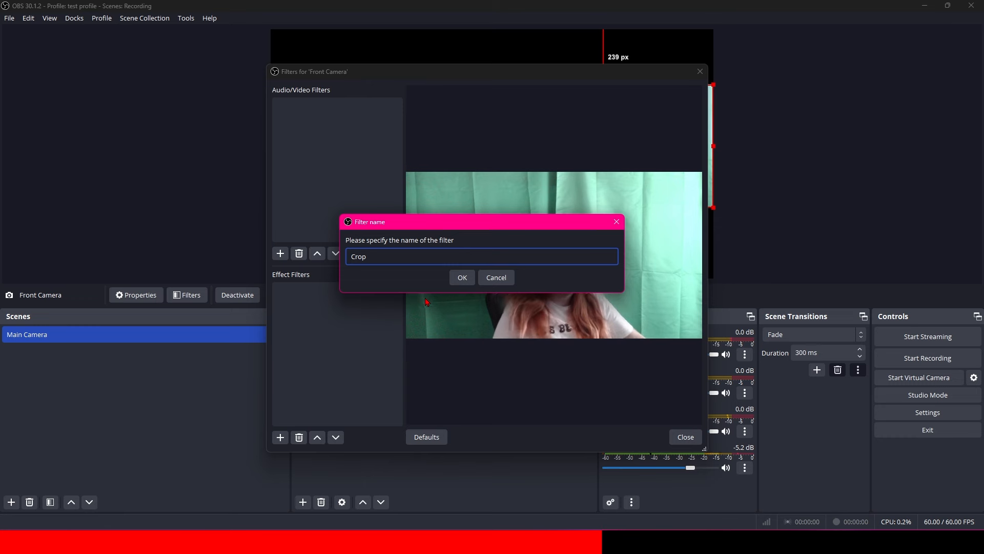
left_click(461, 278)
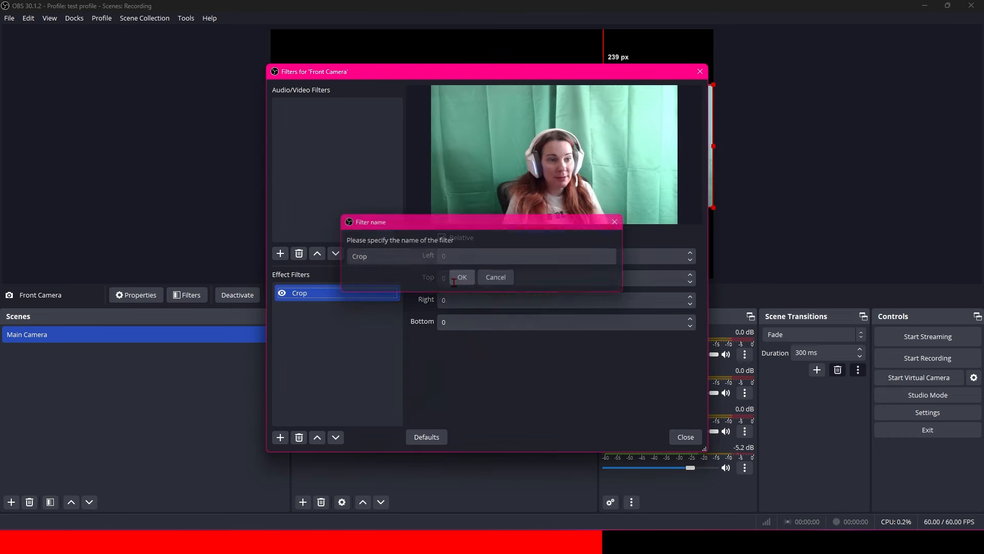
Set the right crop of Front Camera's Crop filter to 300
left_click(494, 301)
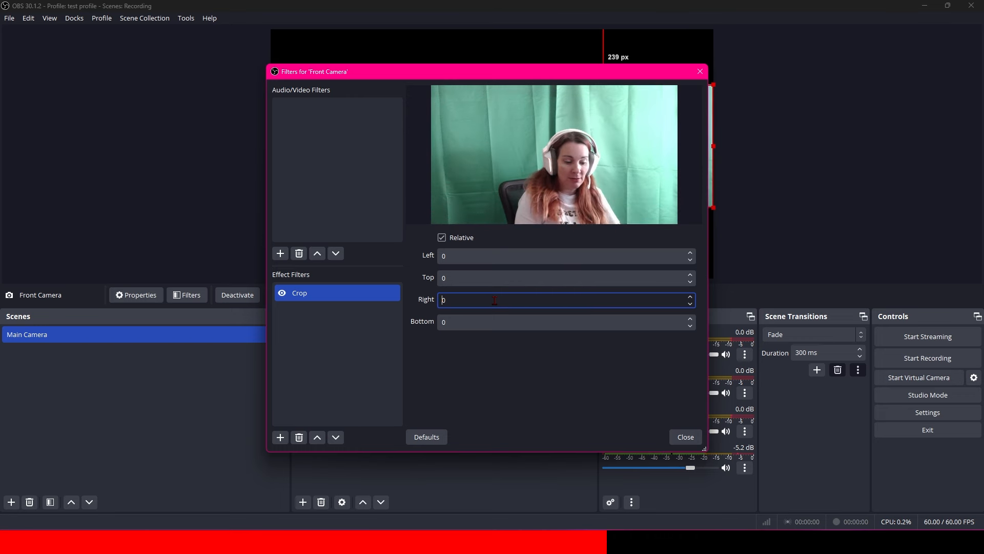
type("500")
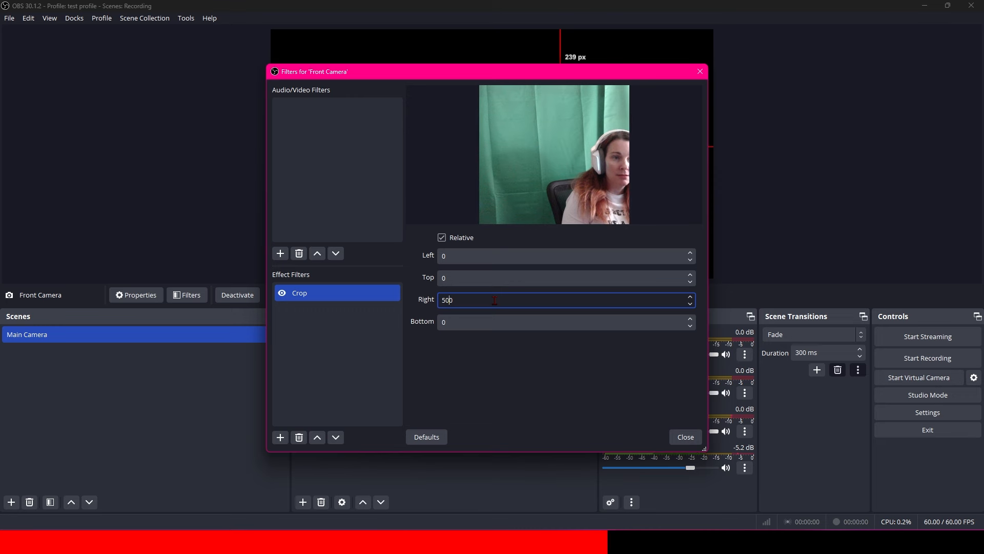
key("BackSpace")
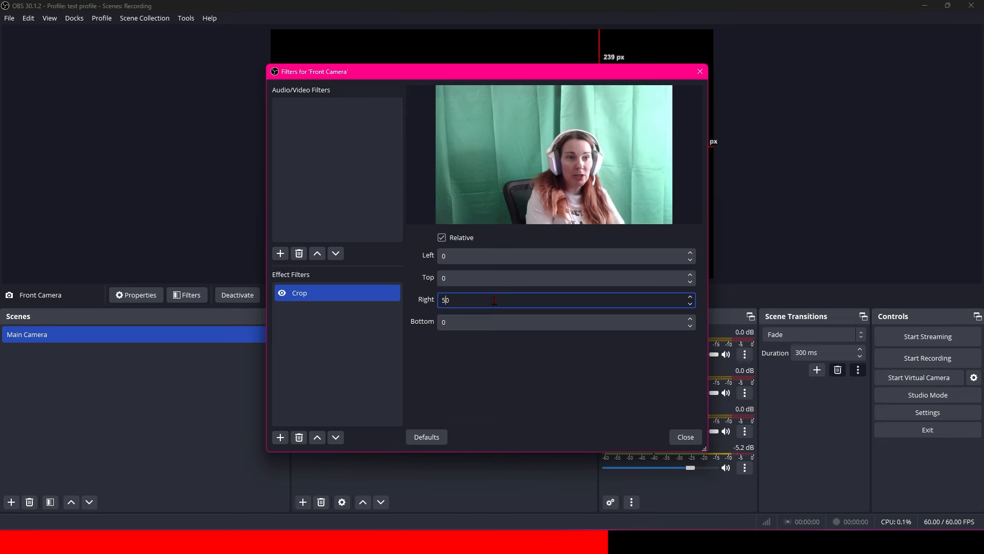
key("BackSpace")
type("100")
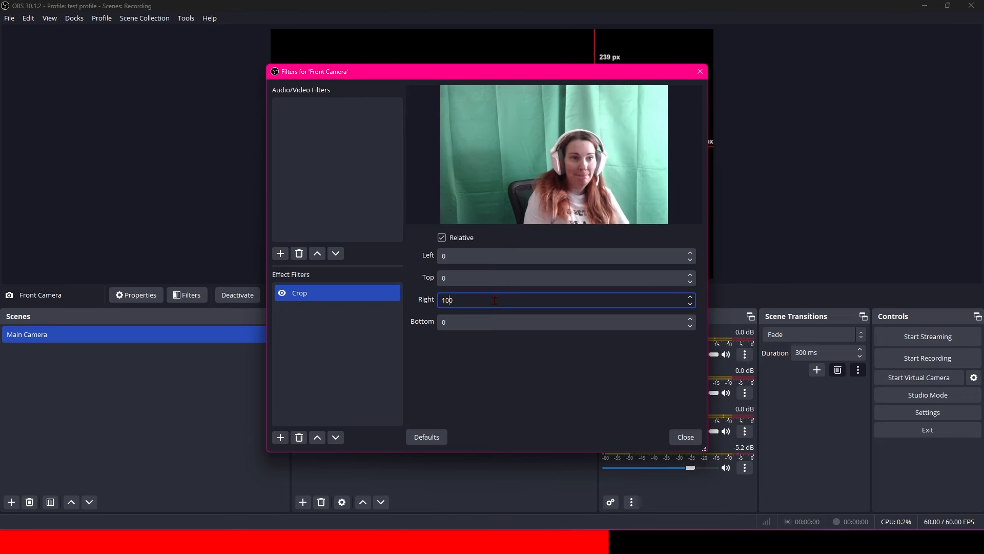
key("BackSpace")
key("BackSpace")
type("30")
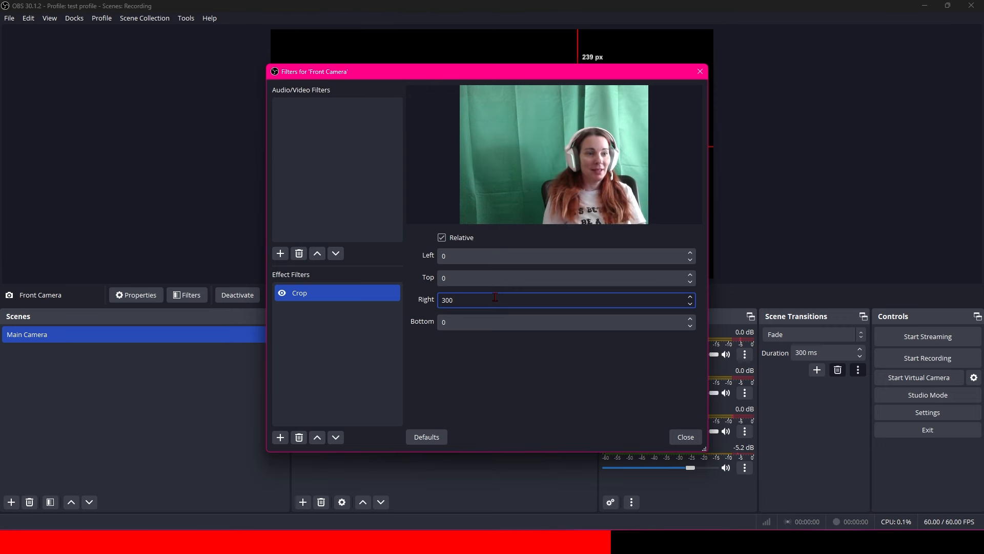
Set the left crop of Front Camera's Crop filter to 400 and close the filters
left_click(453, 258)
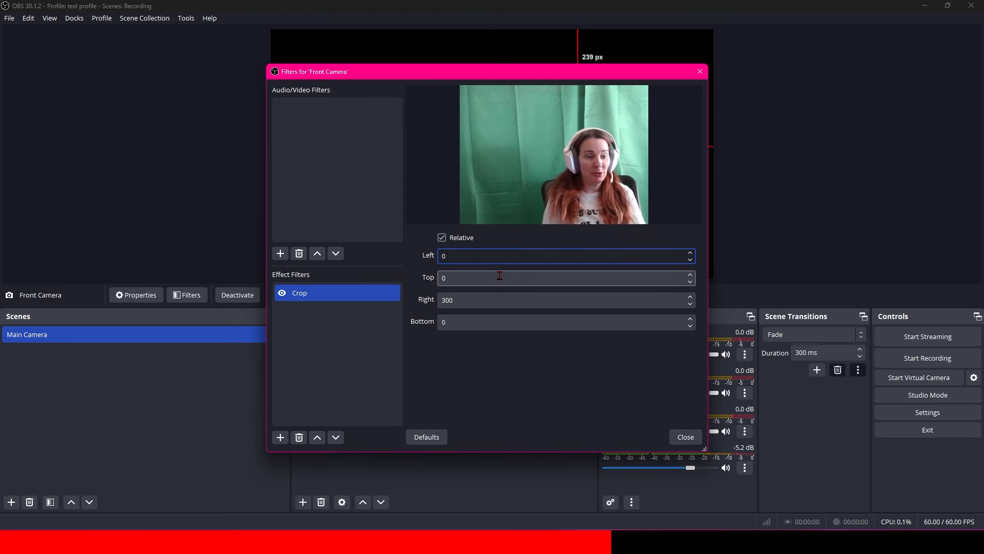
type("300")
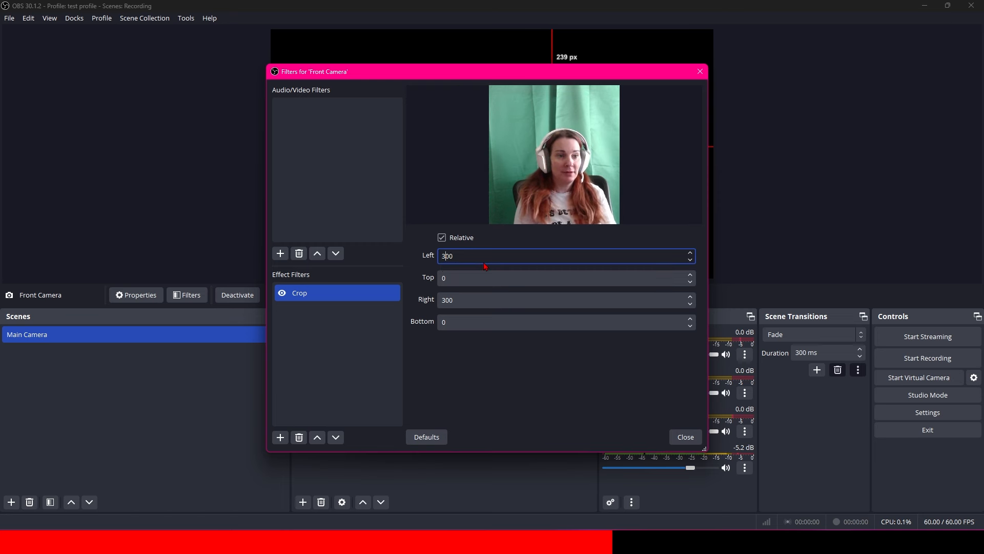
key("BackSpace")
type("4")
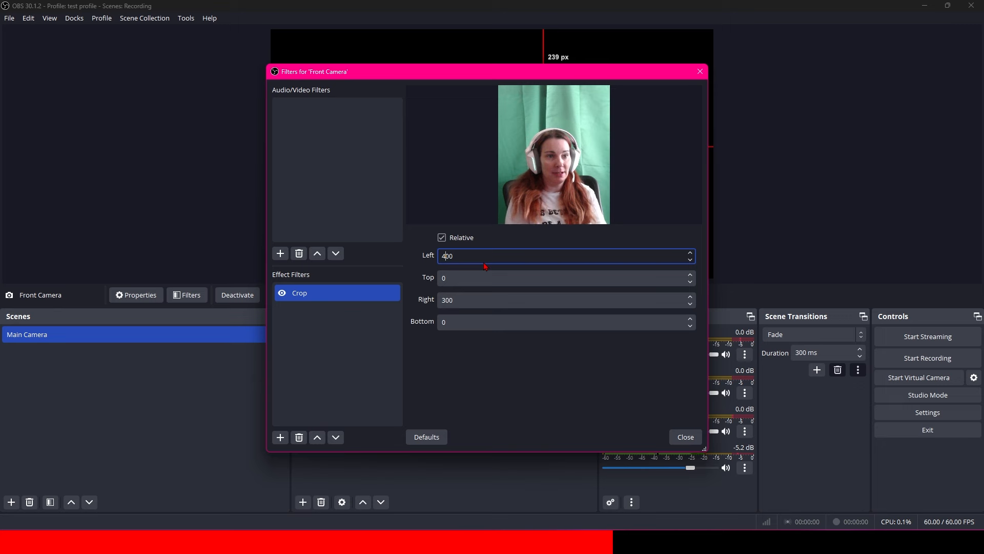
left_click(685, 436)
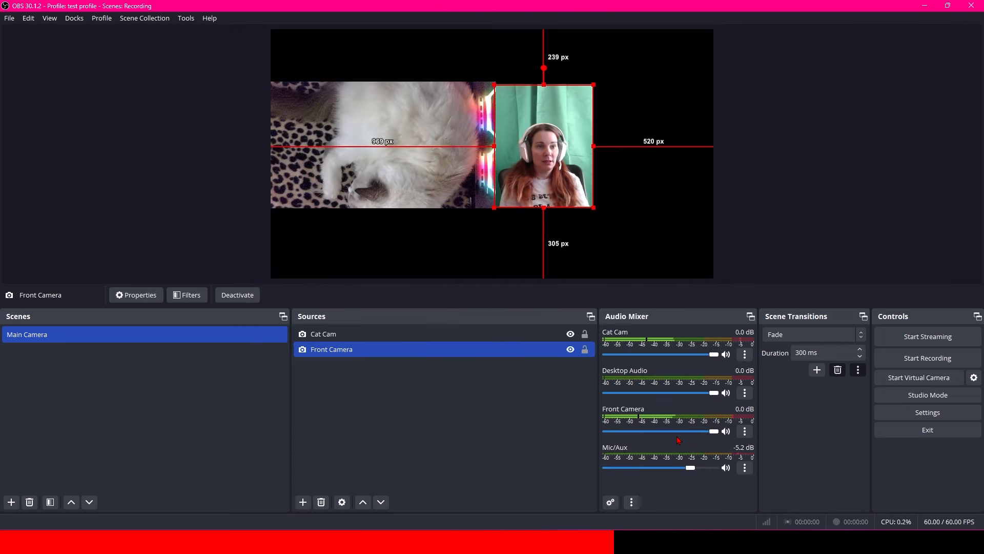
Enlarge Front Camera to full canvas height at the right edge, and enlarge Cat Cam from the canvas's top-left corner to meet it
left_click_drag(593, 207, 667, 198)
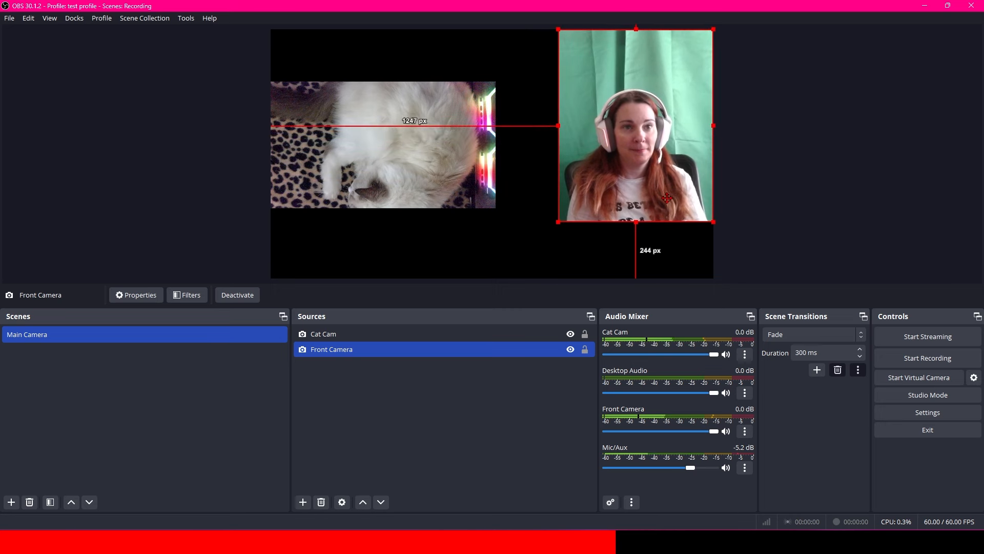
left_click_drag(557, 228, 513, 255)
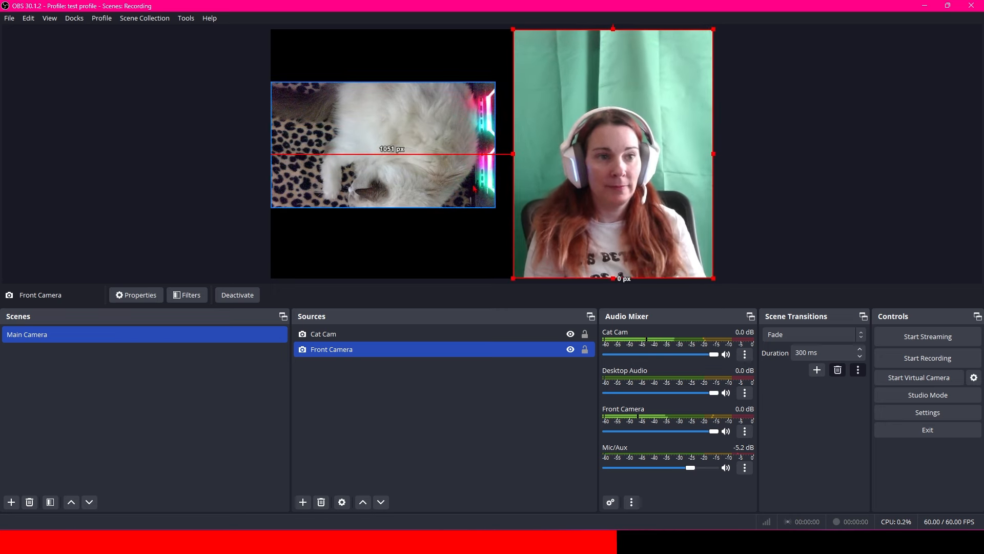
mouse_move(449, 173)
left_mouse_down()
mouse_move(467, 172)
mouse_move(456, 177)
left_mouse_up()
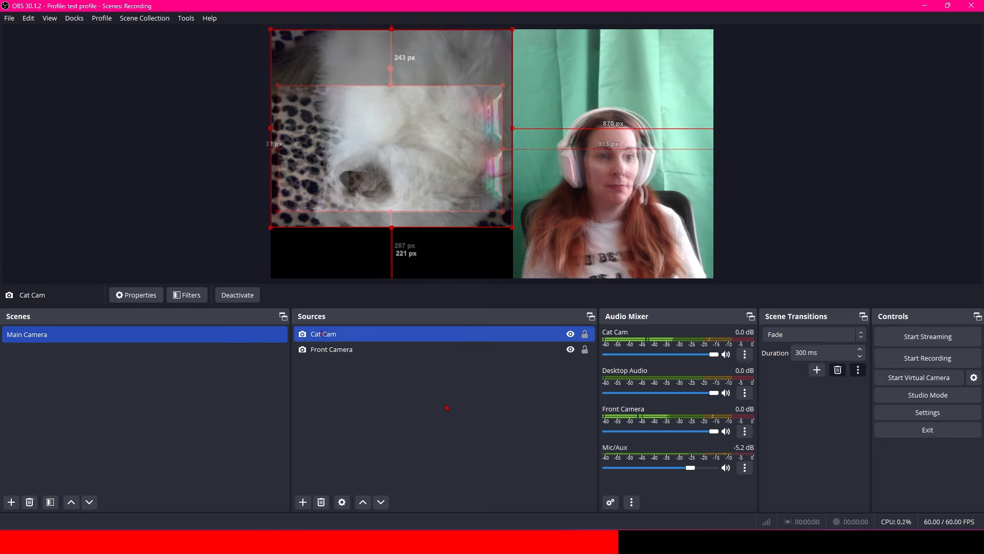
left_click(479, 442)
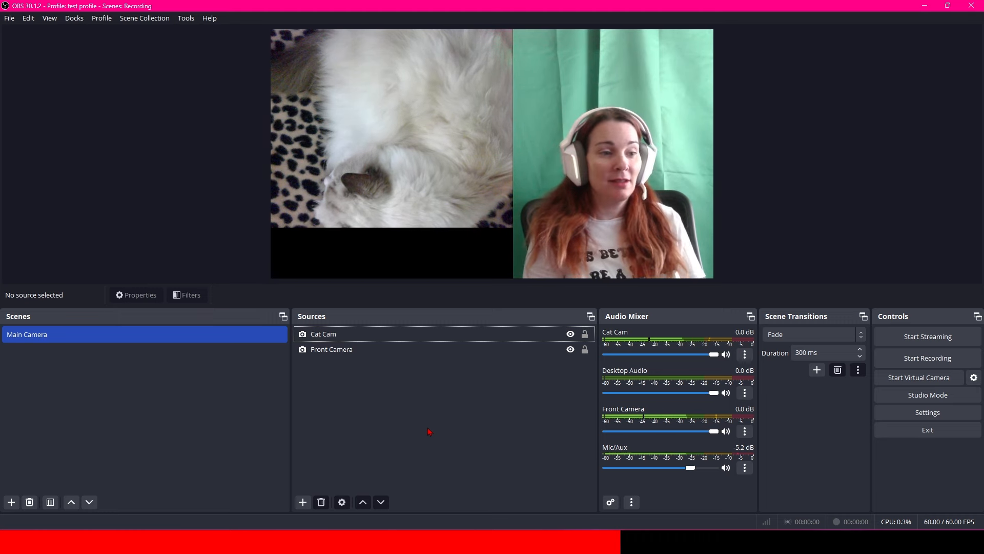
left_click(400, 351)
left_click(401, 368)
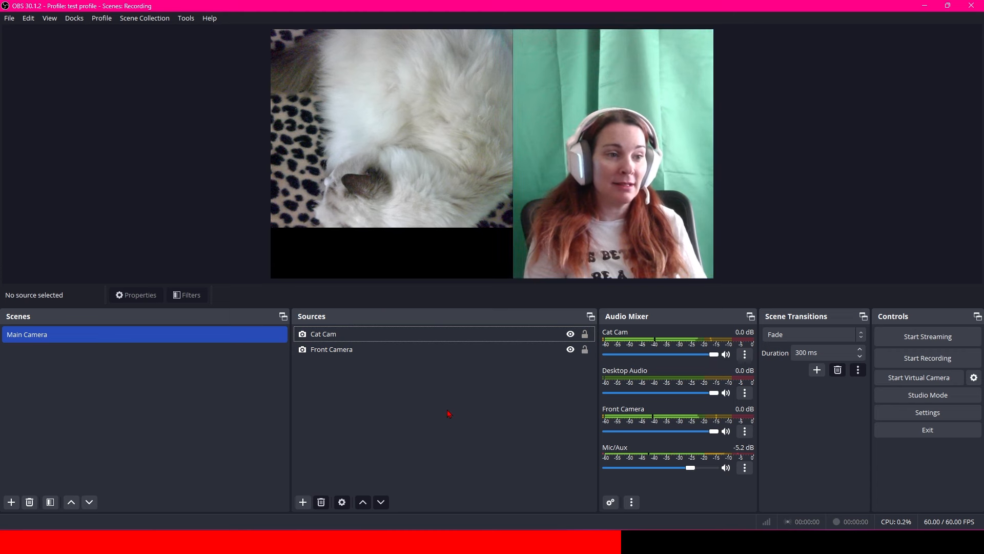
Add a new Text (GDI+) source named Simba to the Main Camera scene
left_click(303, 503)
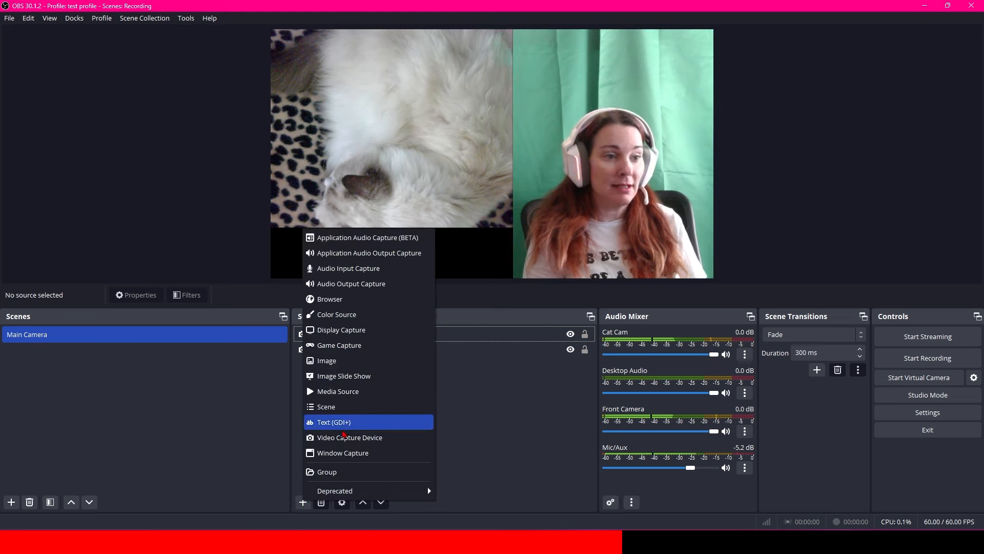
left_click(336, 423)
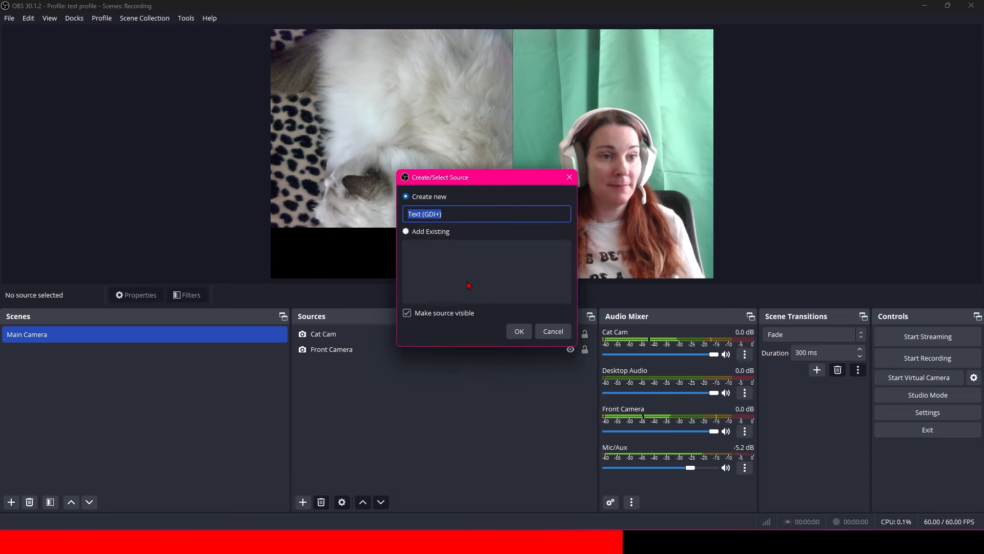
type("Sim")
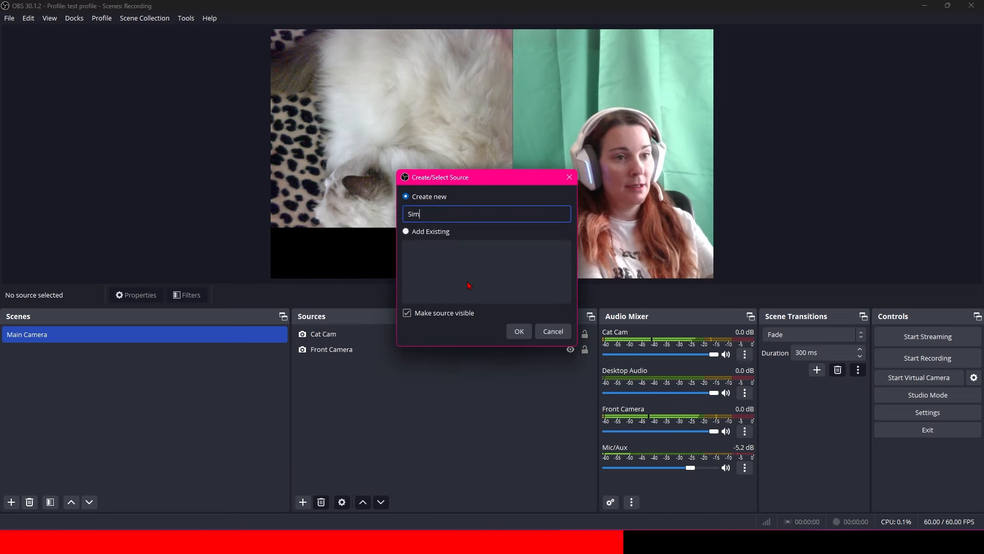
type("ba")
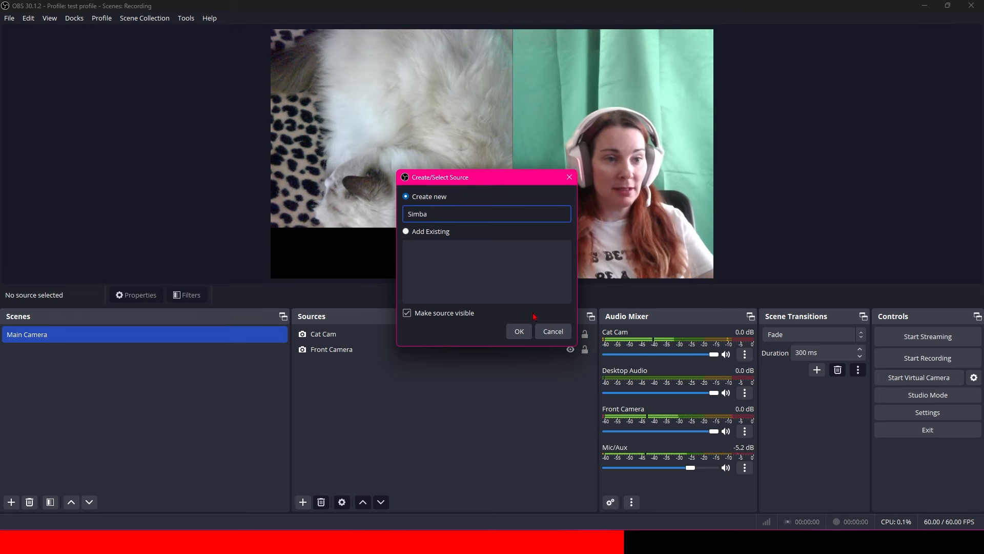
left_click(518, 331)
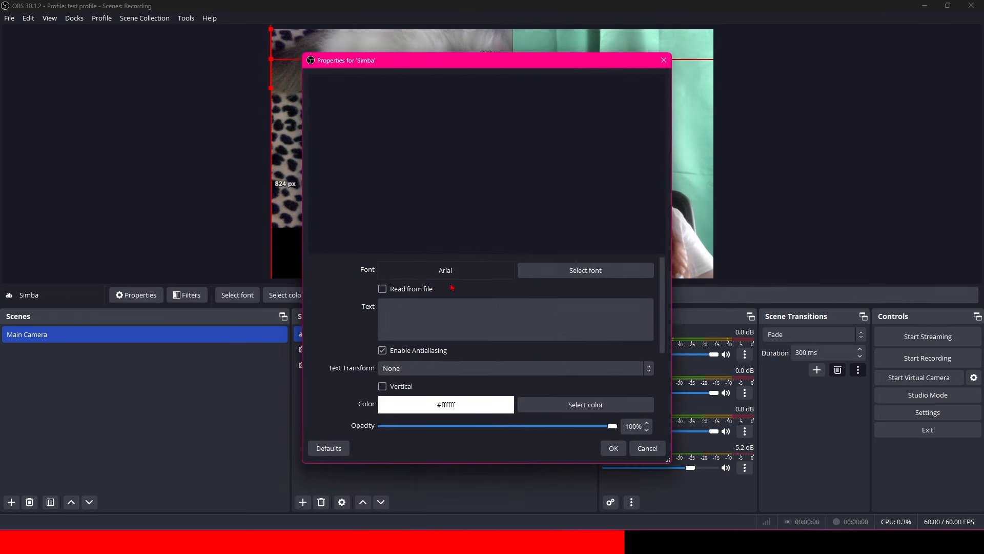
Set the Simba text source's font to ProtestPaint BB, Regular, size 256
left_click(566, 276)
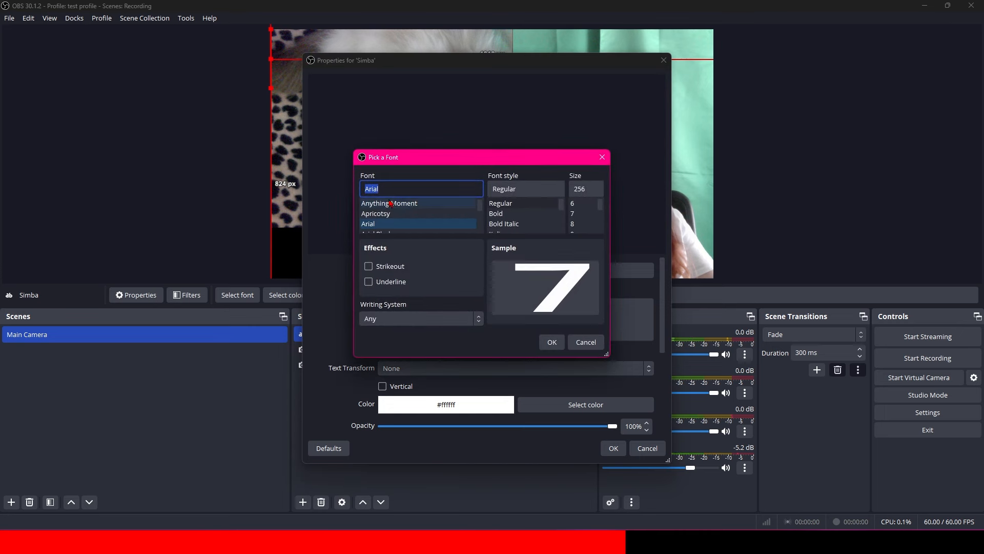
key("p")
scroll(407, 221, "down", 1)
scroll(407, 221, "down", 1)
scroll(418, 224, "down", 1)
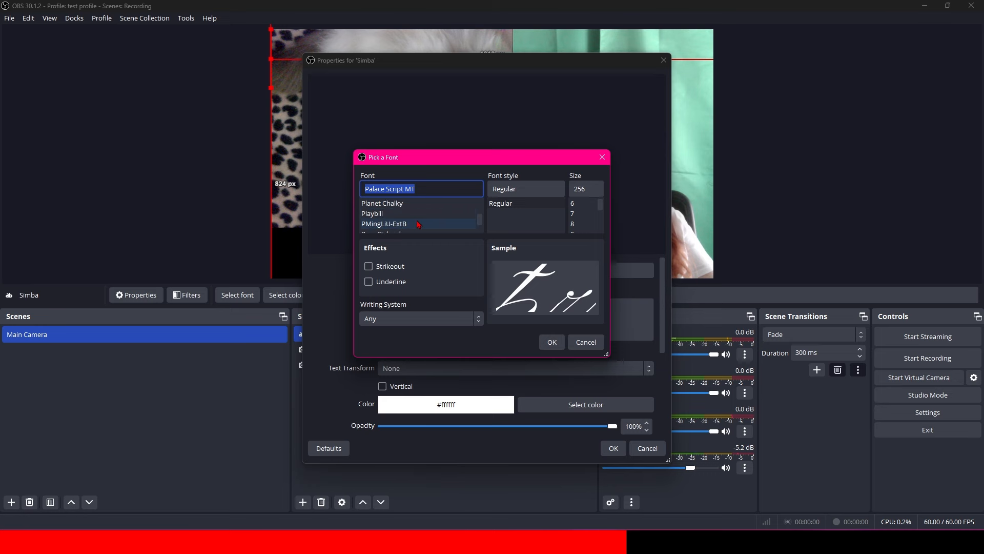
scroll(419, 224, "down", 3)
left_click(391, 224)
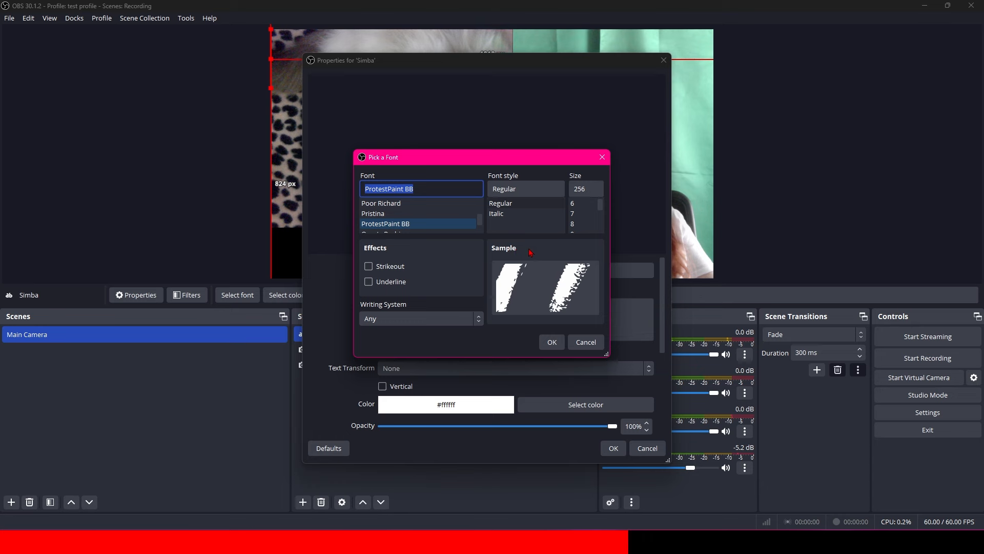
left_click(549, 347)
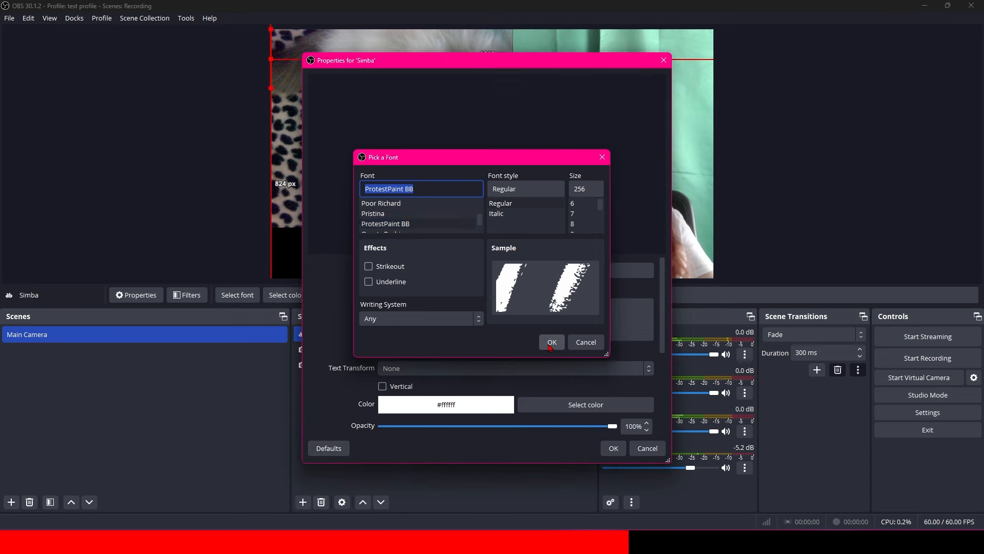
Set the text source's content to Simba, then shrink the label and place it in the black area beneath Cat Cam
left_click(431, 314)
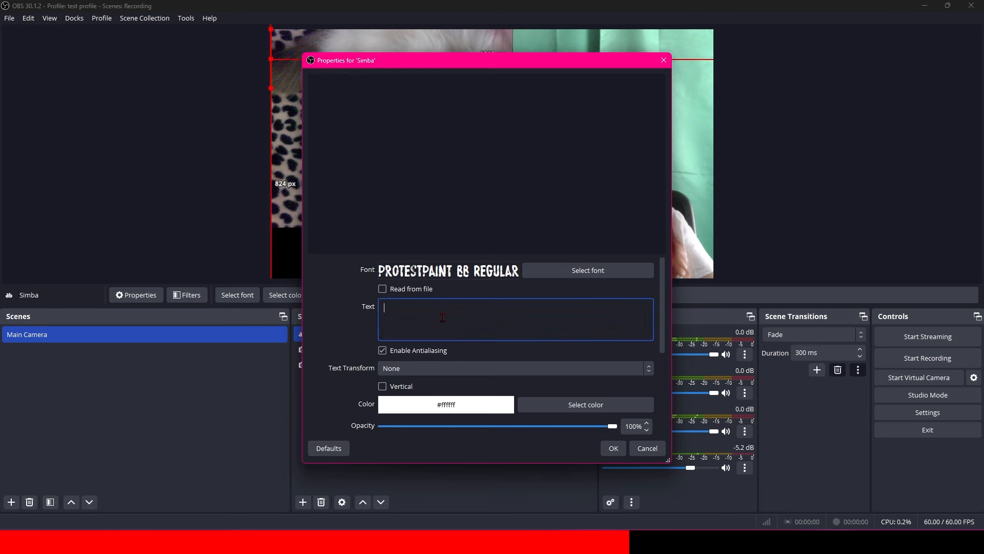
type("Simba")
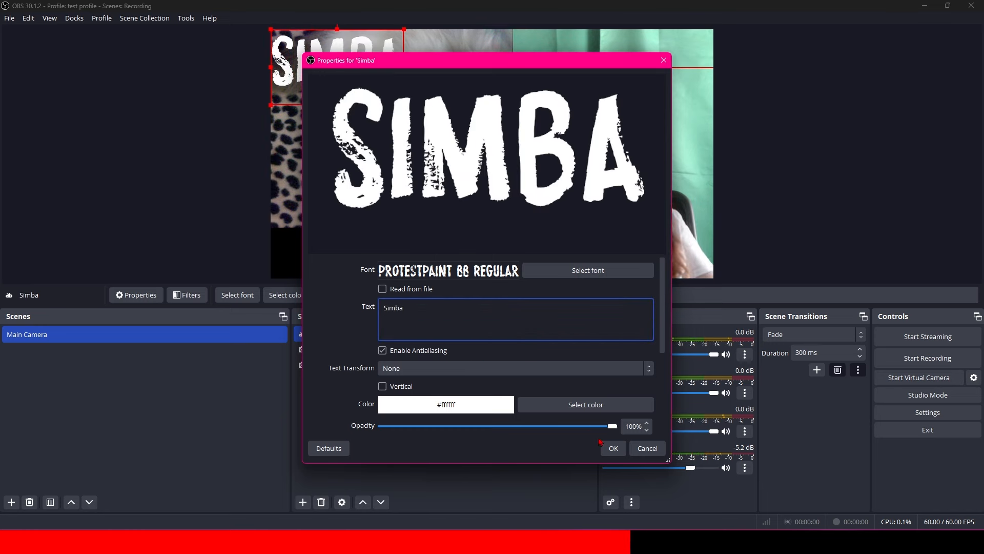
left_click(613, 448)
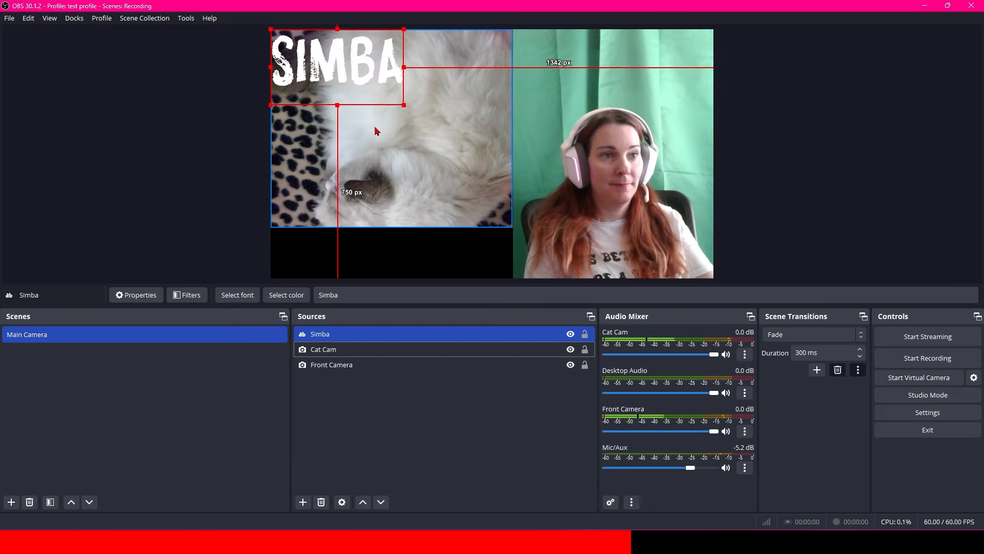
left_click_drag(403, 104, 389, 251)
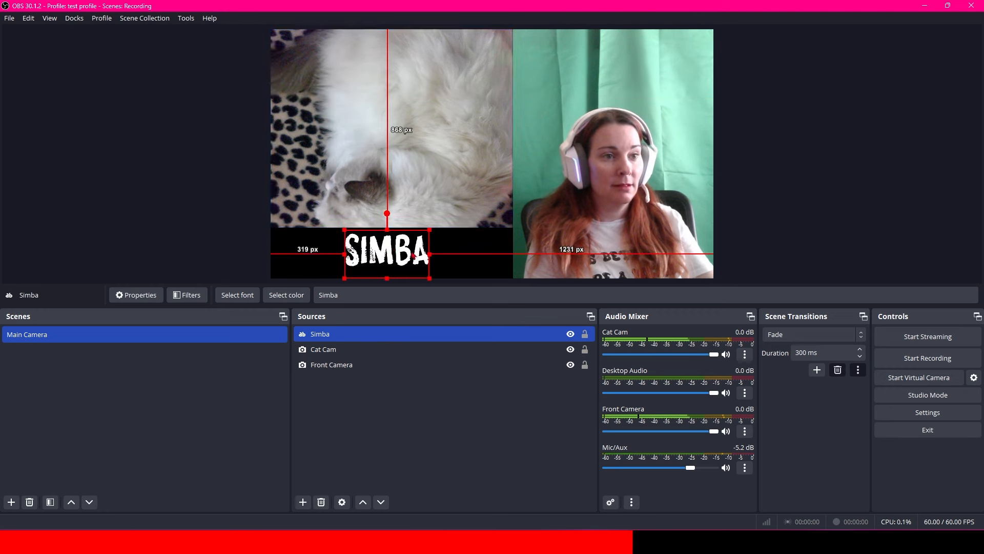
left_click(461, 242)
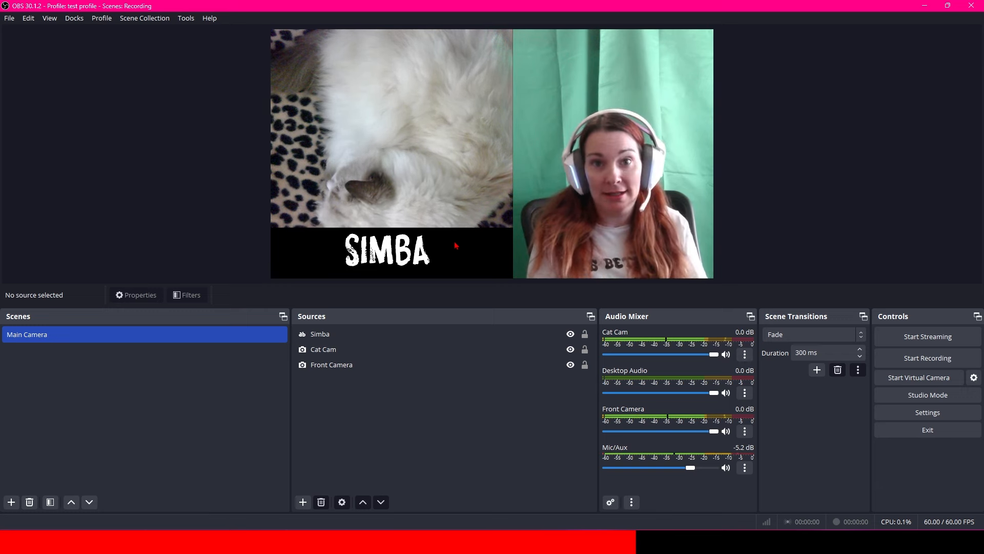
key("F2")
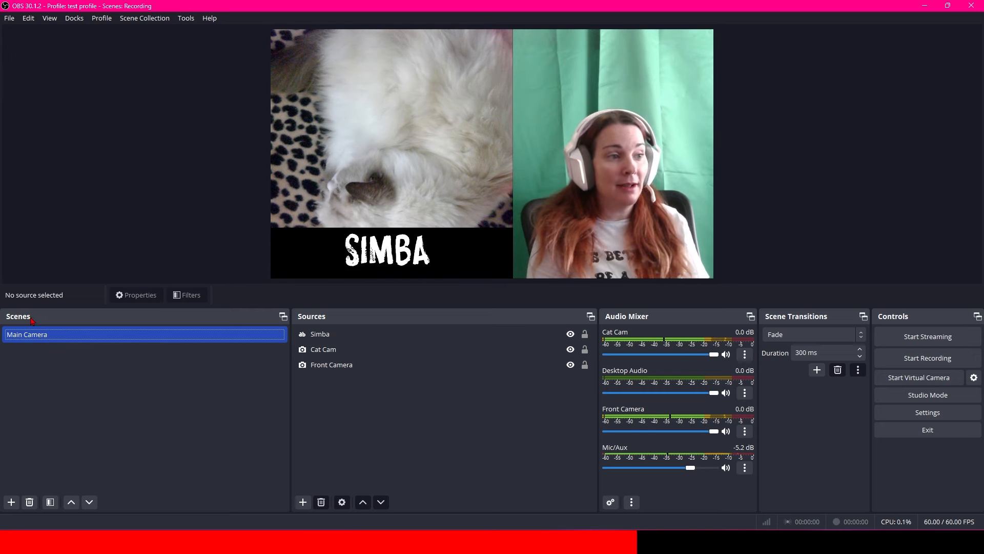
left_click(11, 502)
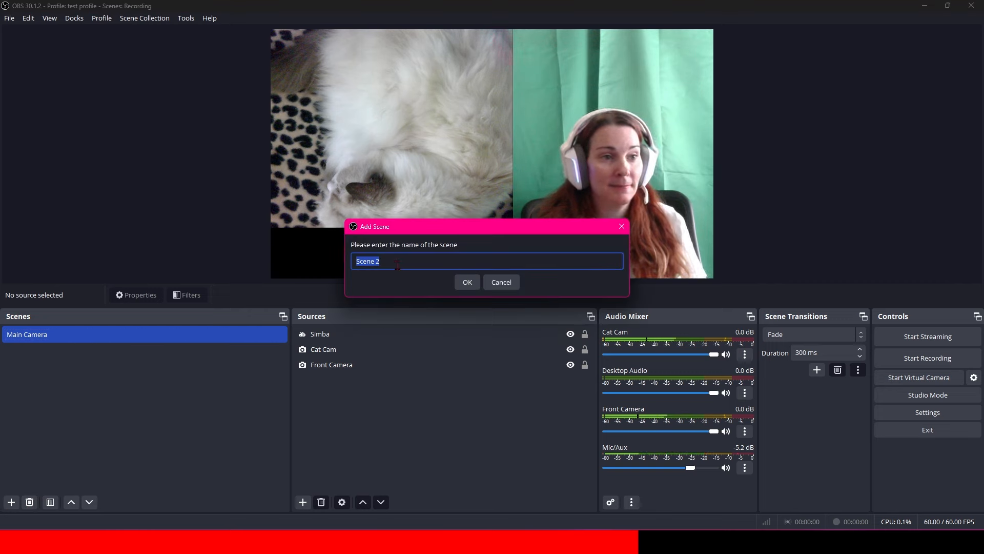
left_click(501, 282)
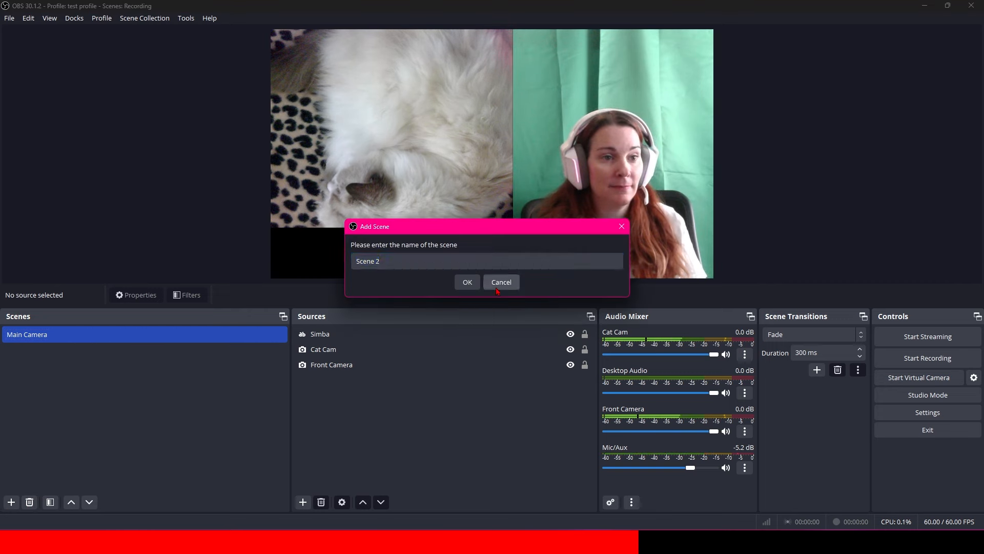
Rename the Main Camera scene to Podcast
right_click(41, 338)
left_click(99, 175)
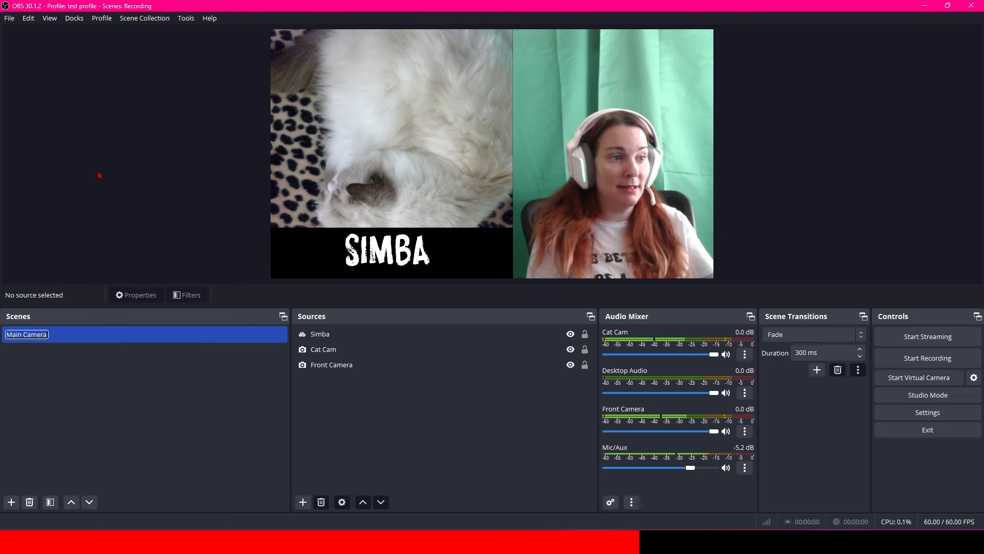
type("Podcost")
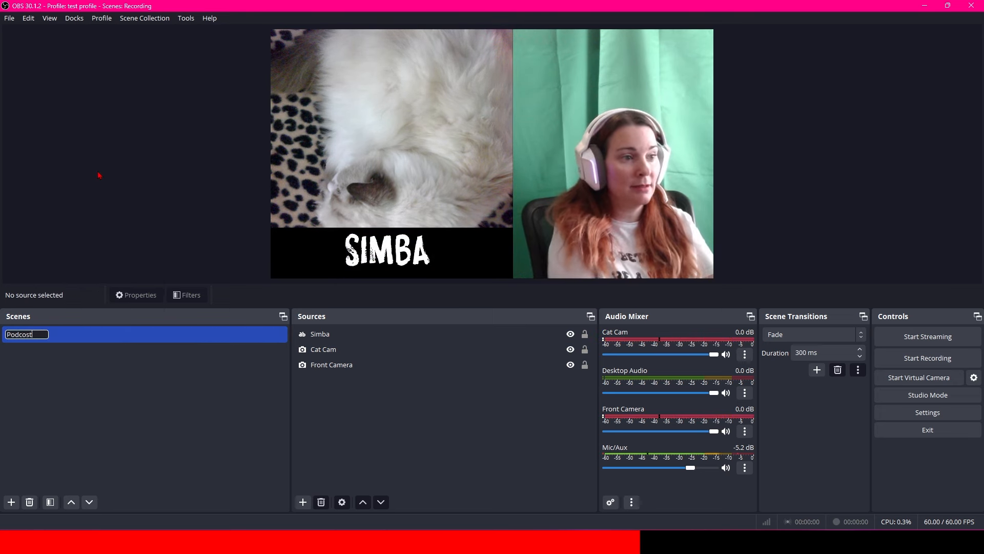
key("BackSpace")
type("a")
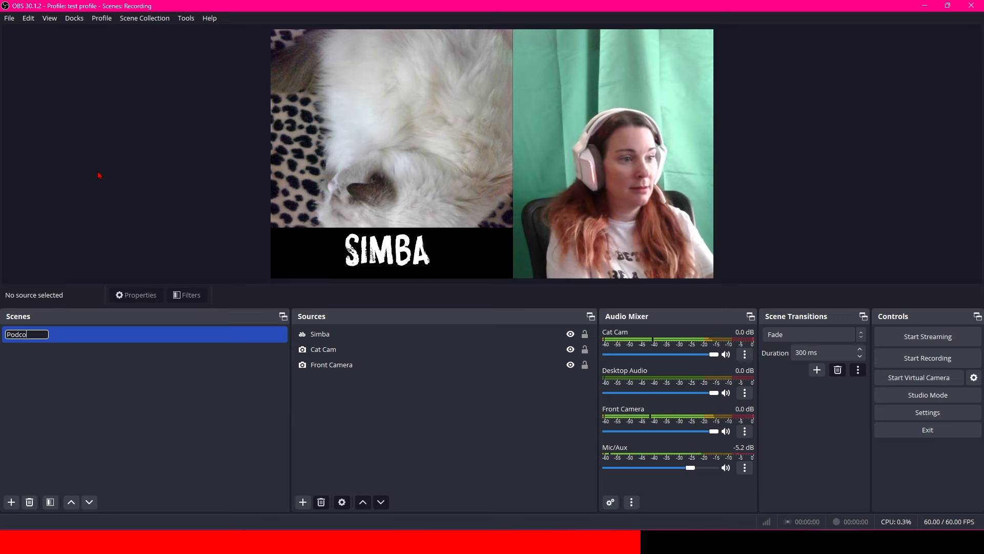
type("st")
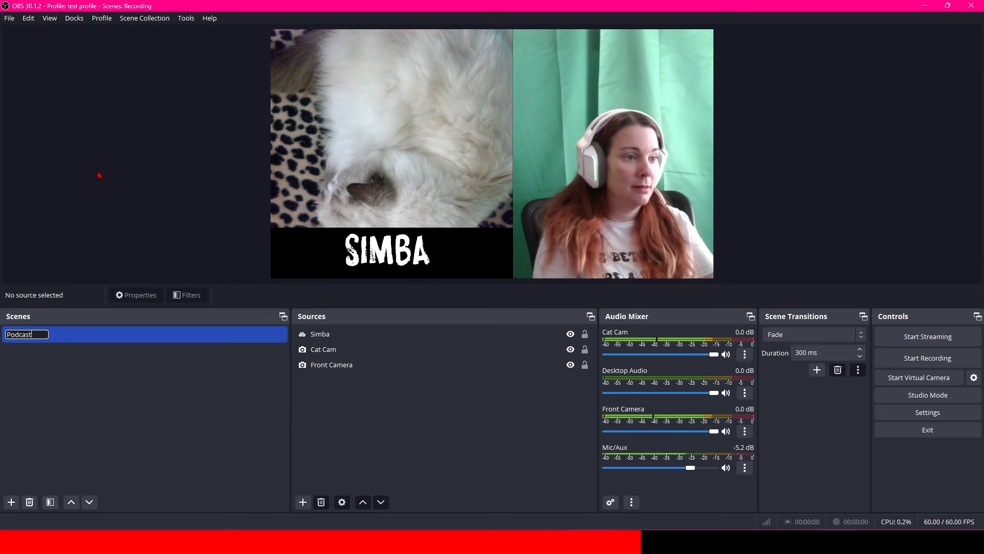
key("Return")
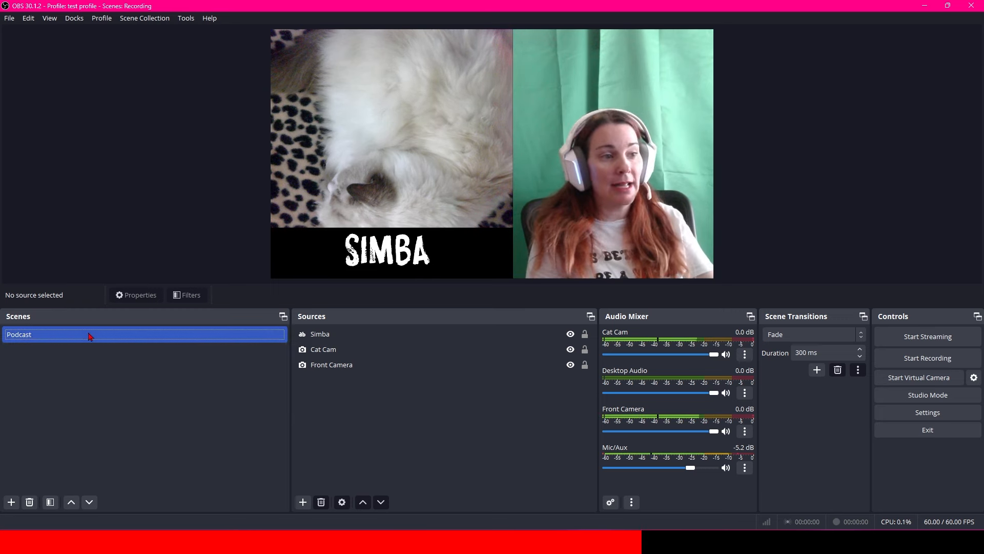
Try to add a new scene named Front Camera
left_click(343, 352)
left_click(11, 502)
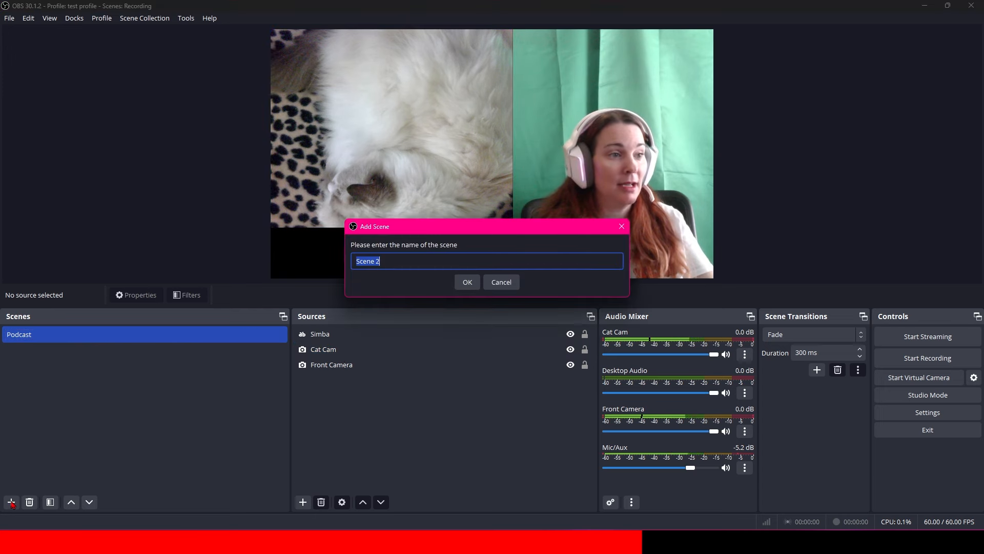
left_click(404, 265)
triple_click(392, 262)
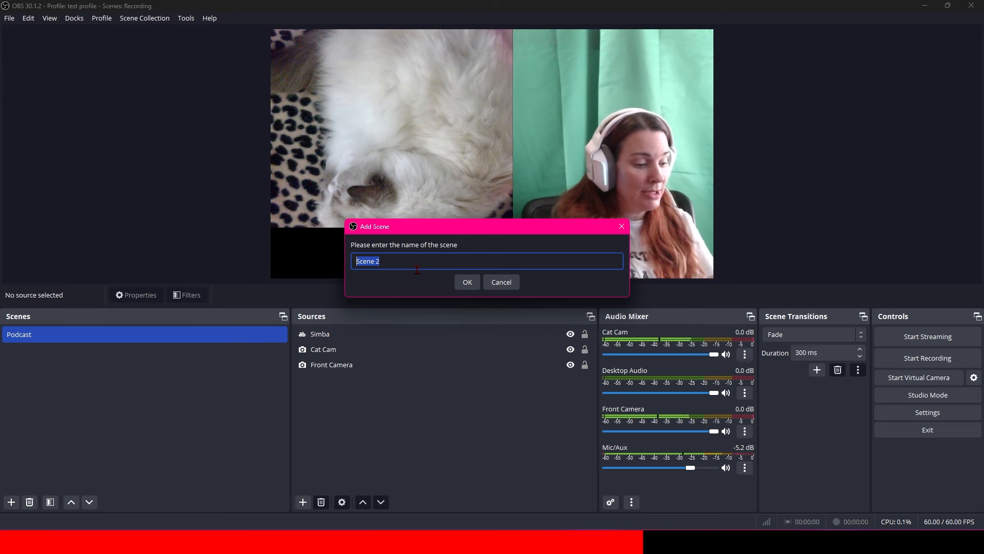
type("Front Camera")
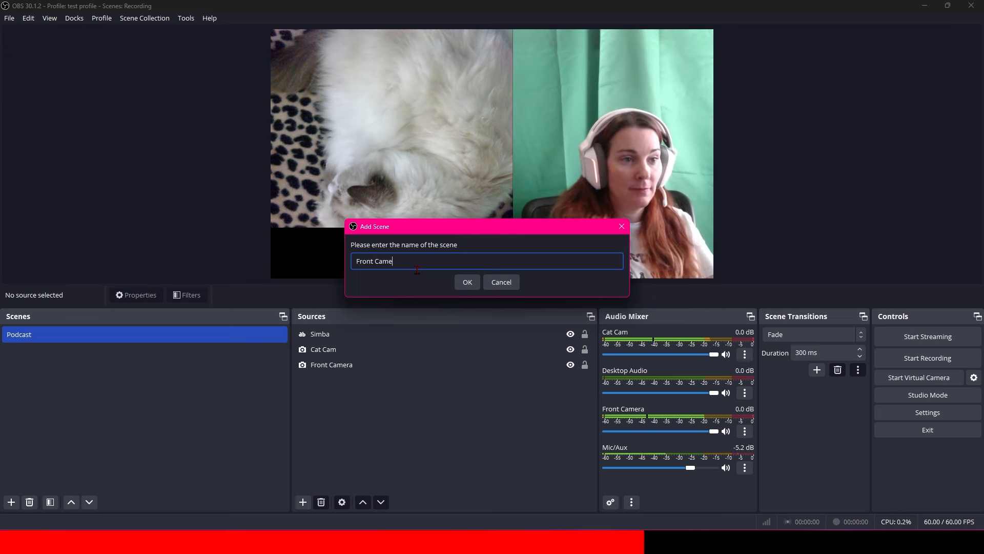
left_click(468, 282)
left_click(527, 278)
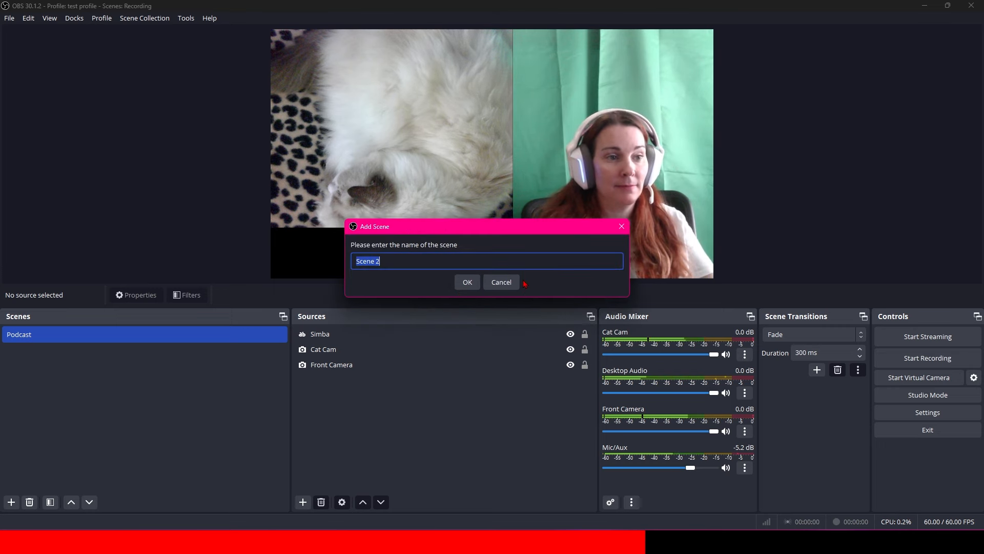
Create the new scene with the name Main Camera
type("Main Camera")
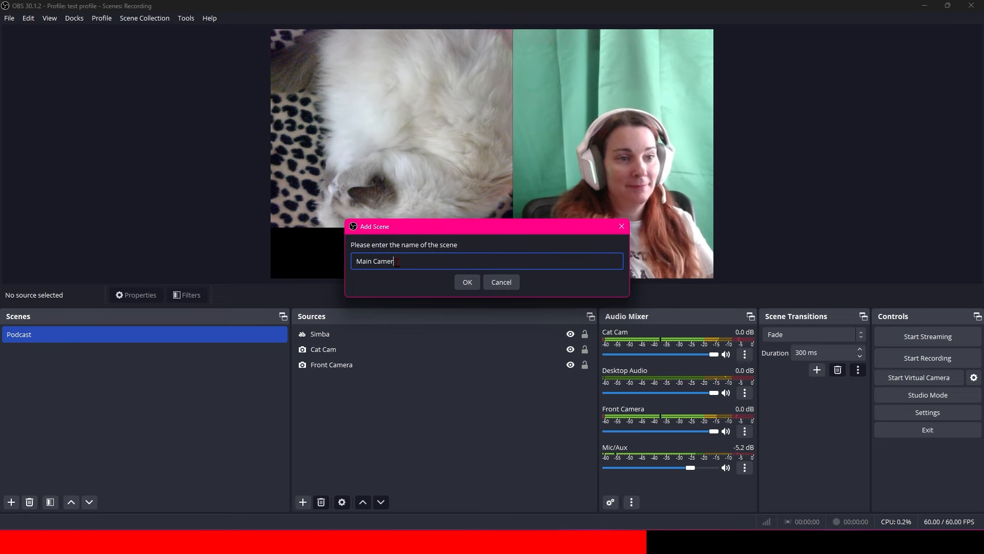
left_click(467, 282)
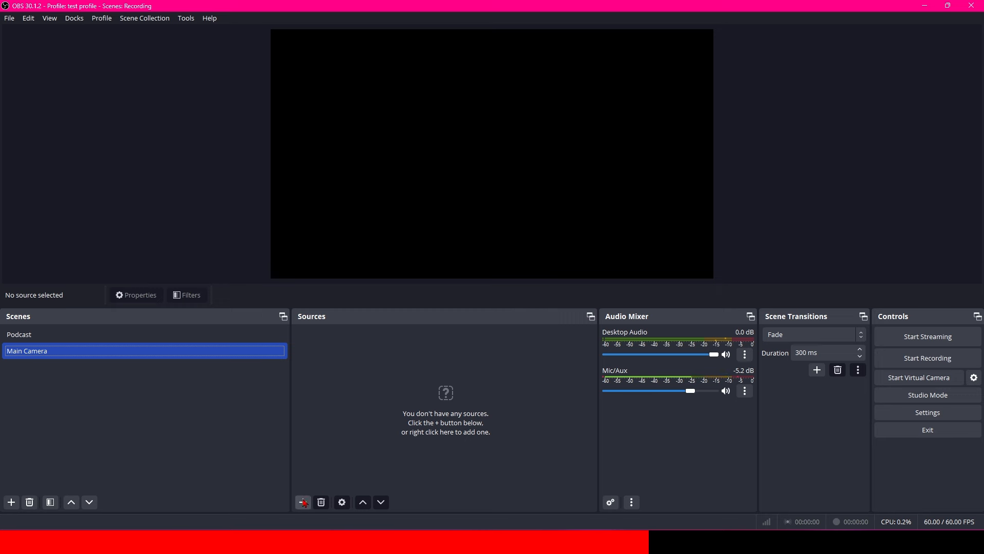
Add a new Video Capture Device source named Front Webcam to the Main Camera scene
left_click(303, 502)
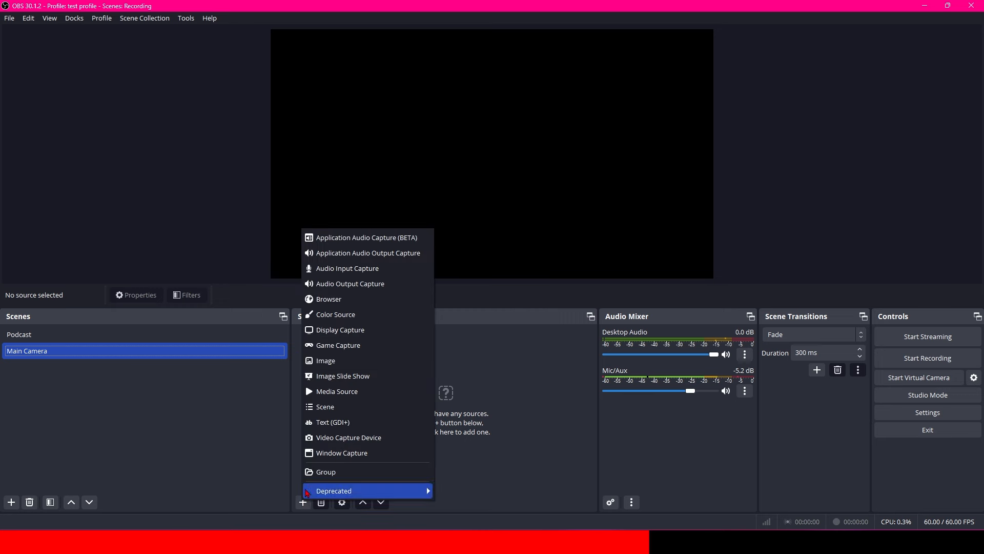
left_click(371, 440)
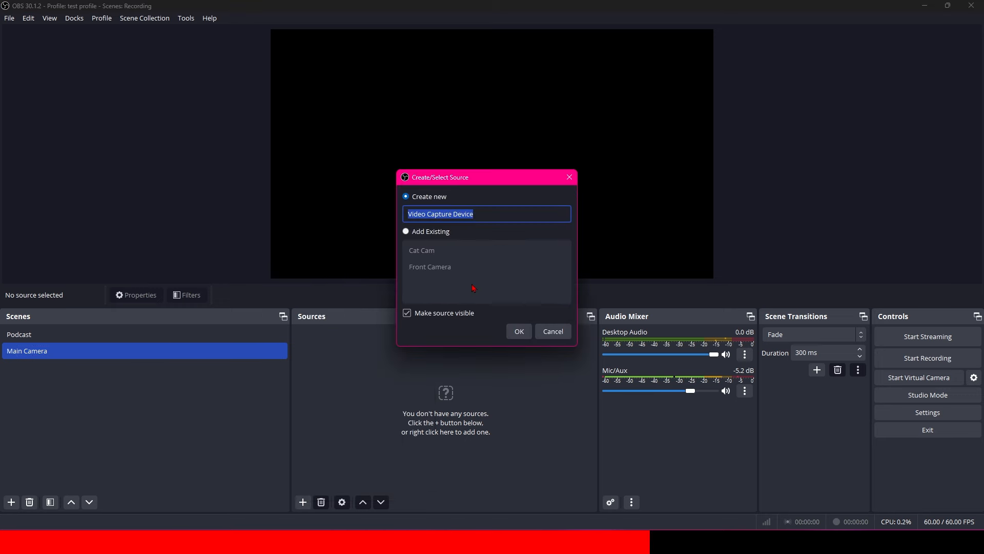
type("W")
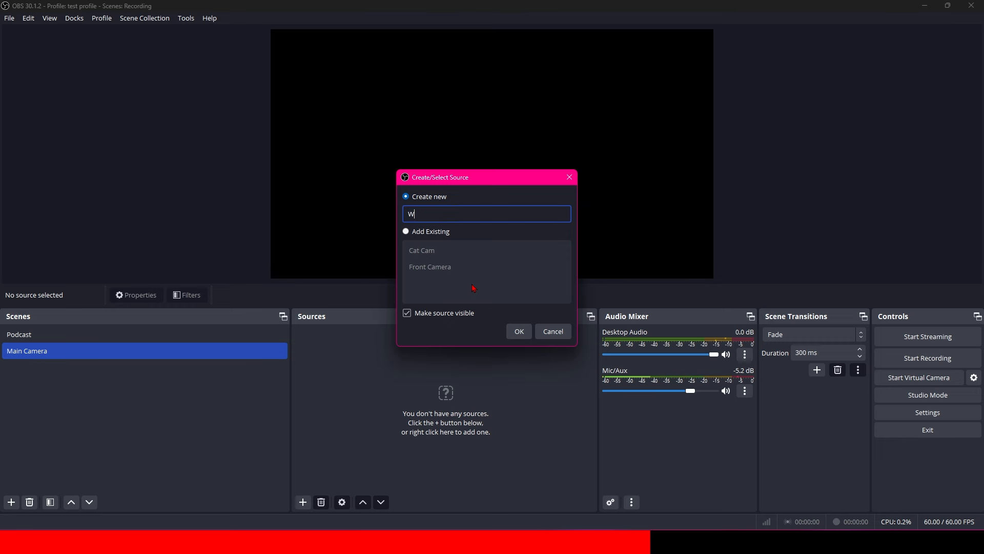
type("Front Webcam")
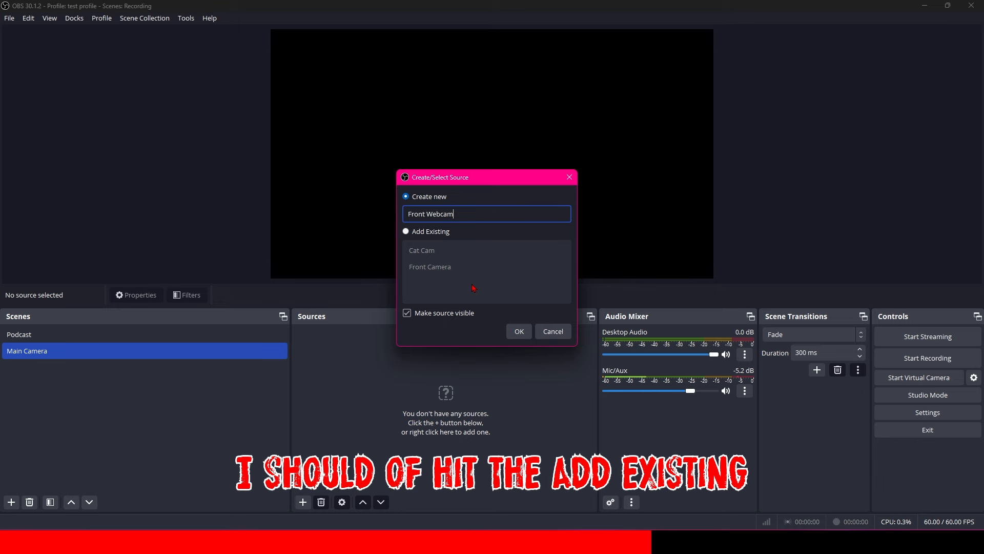
left_click(519, 331)
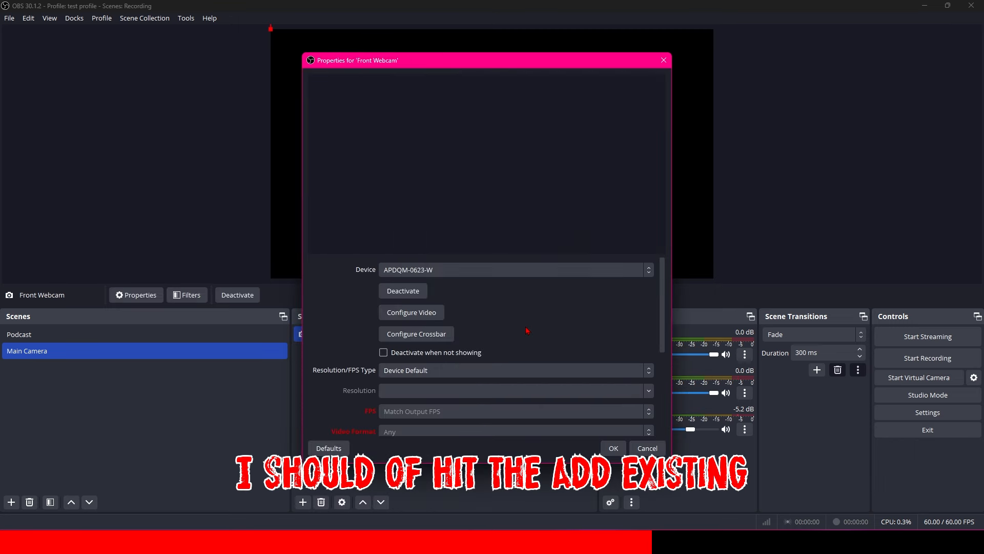
left_click(491, 270)
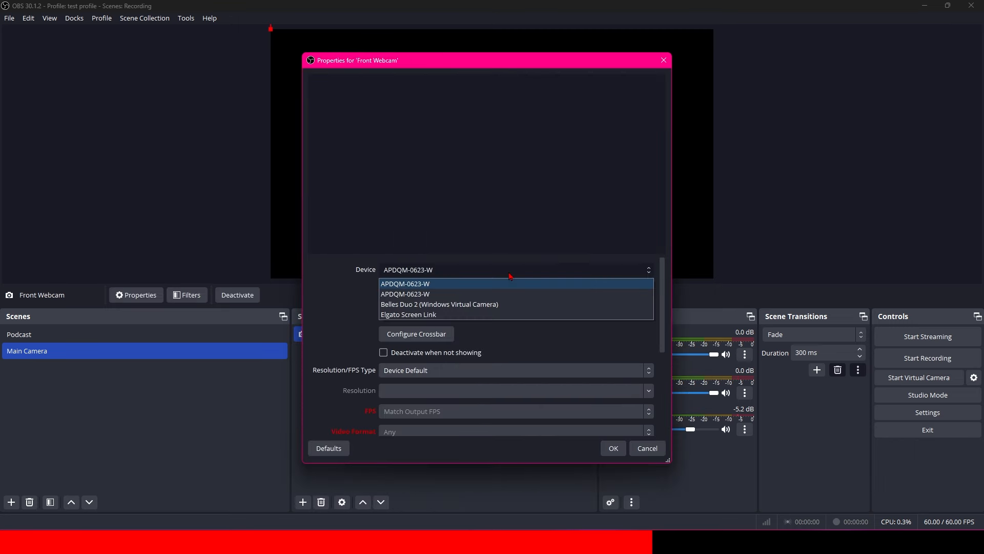
left_click(463, 296)
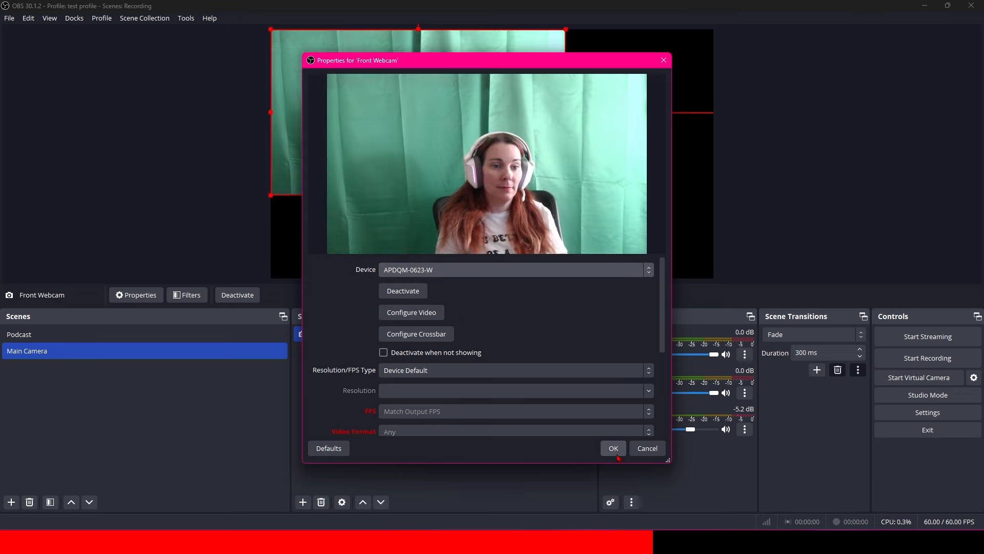
left_click(616, 450)
left_click_drag(566, 195, 713, 278)
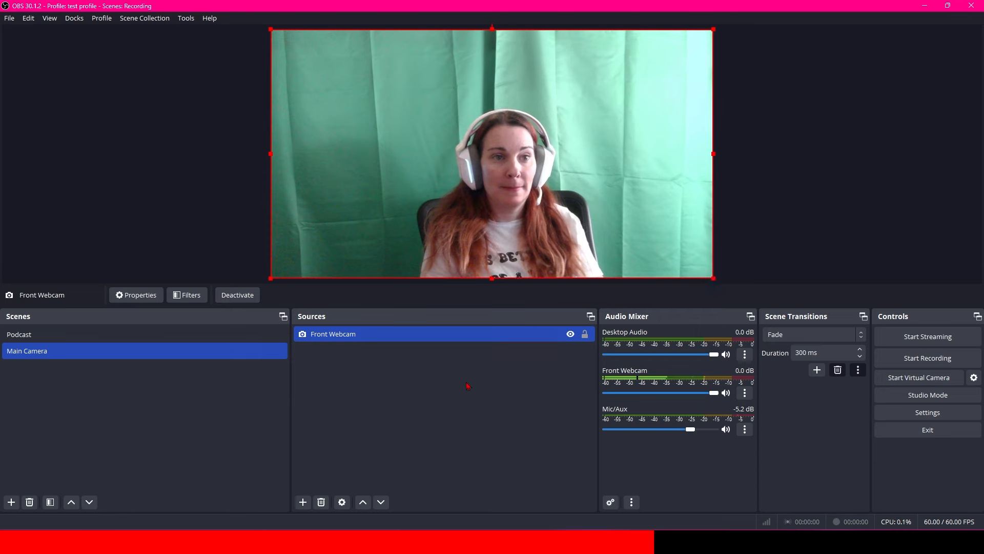
left_click(452, 415)
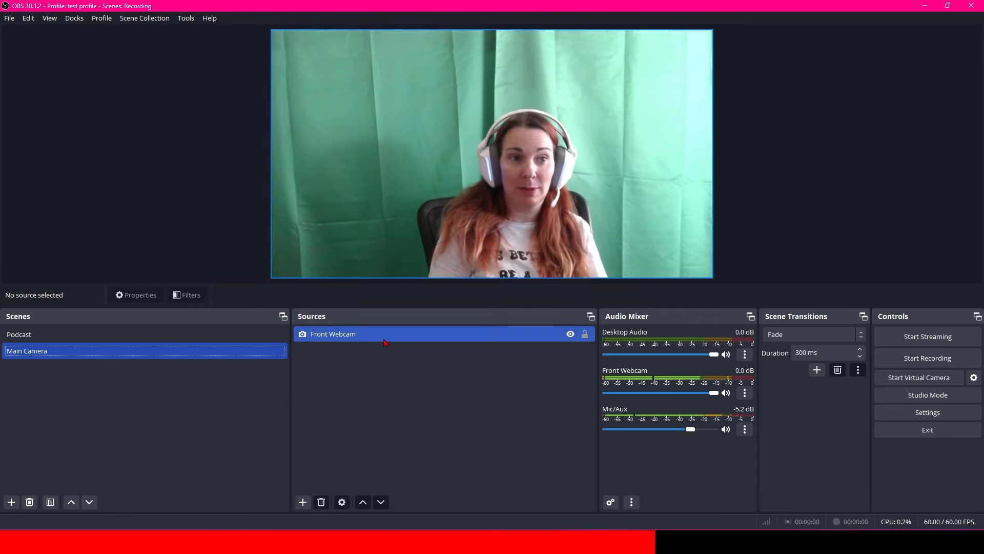
Inspect the Front Camera source in the Podcast scene and return to the Main Camera scene
left_click(51, 336)
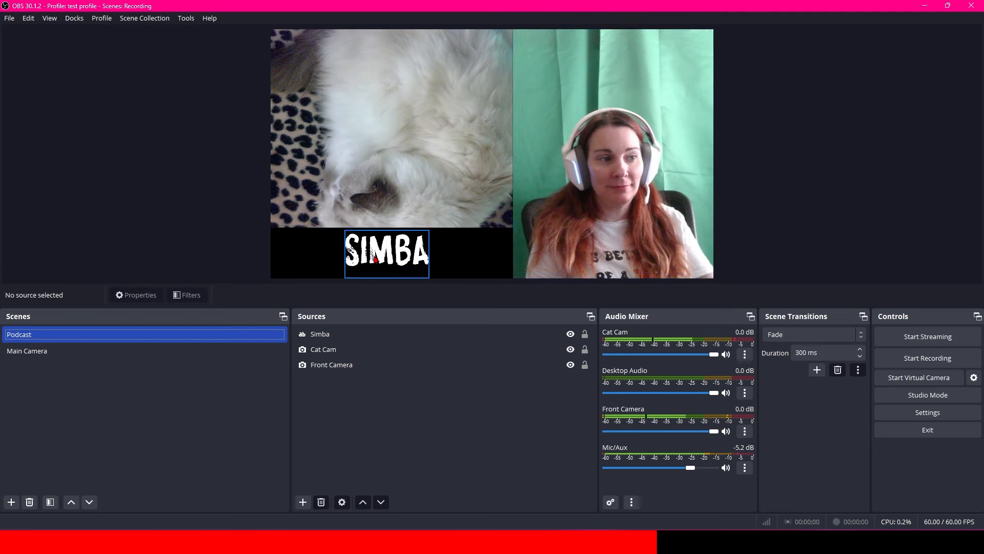
left_click(625, 238)
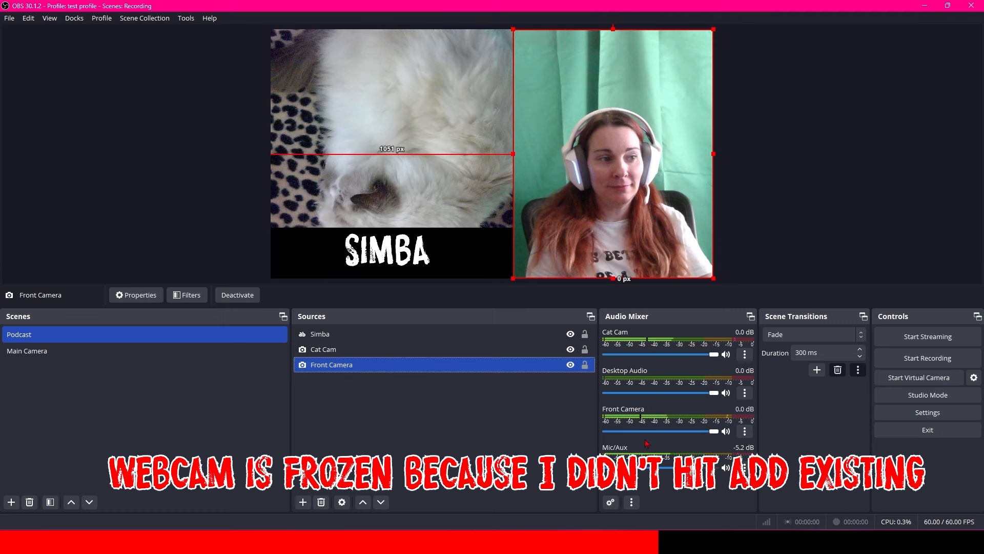
left_click(532, 453)
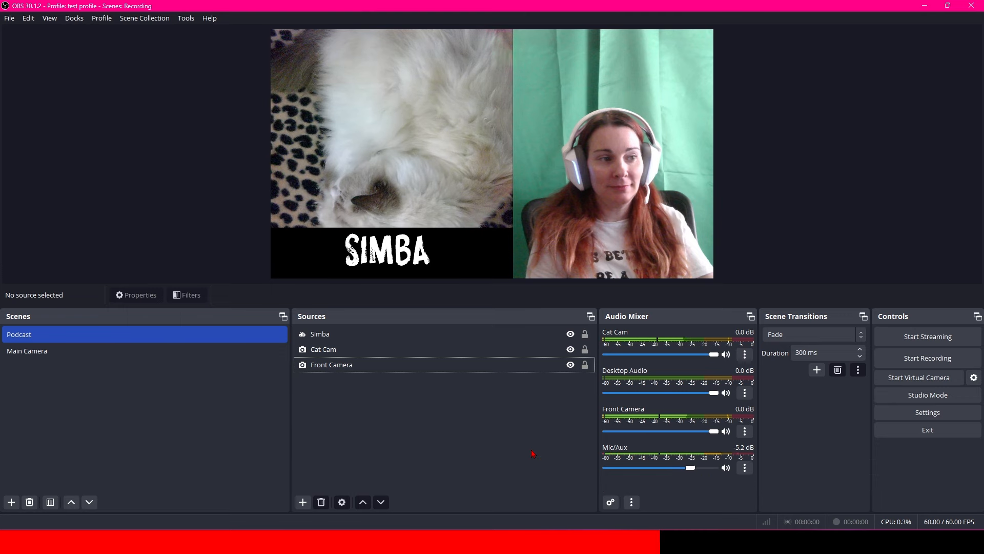
left_click(101, 354)
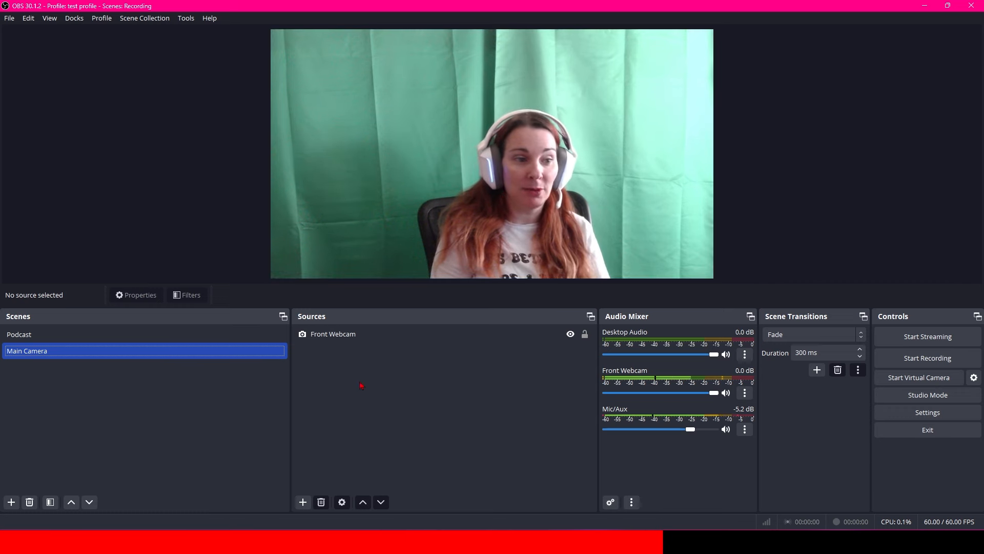
Add a Color Correction effect filter with the default name to the Front Webcam source
left_click(359, 335)
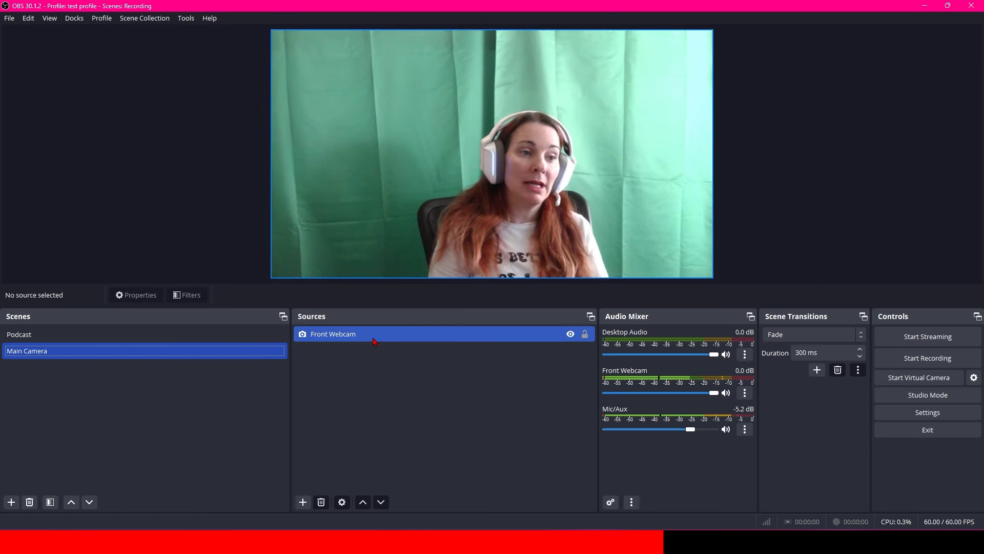
left_click(198, 302)
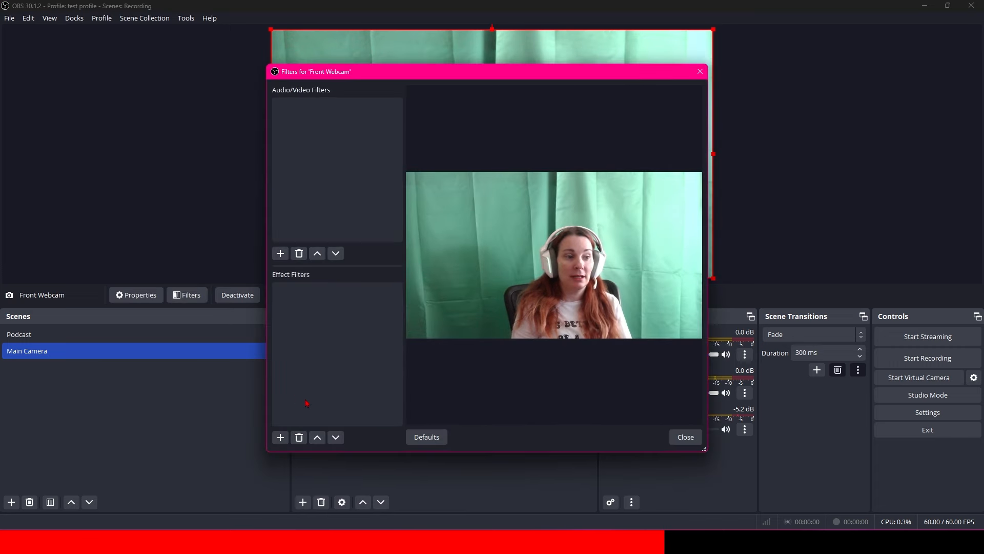
left_click(280, 437)
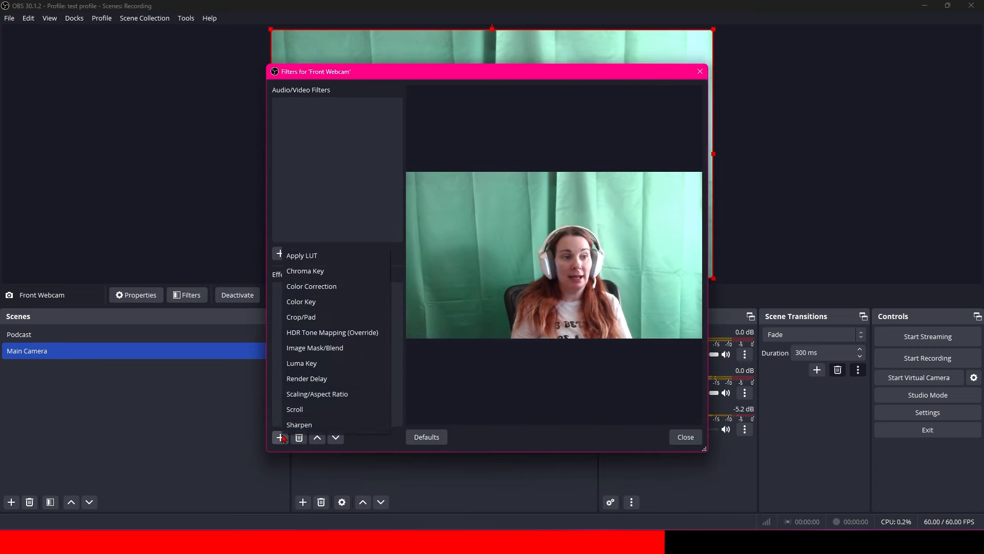
left_click(311, 288)
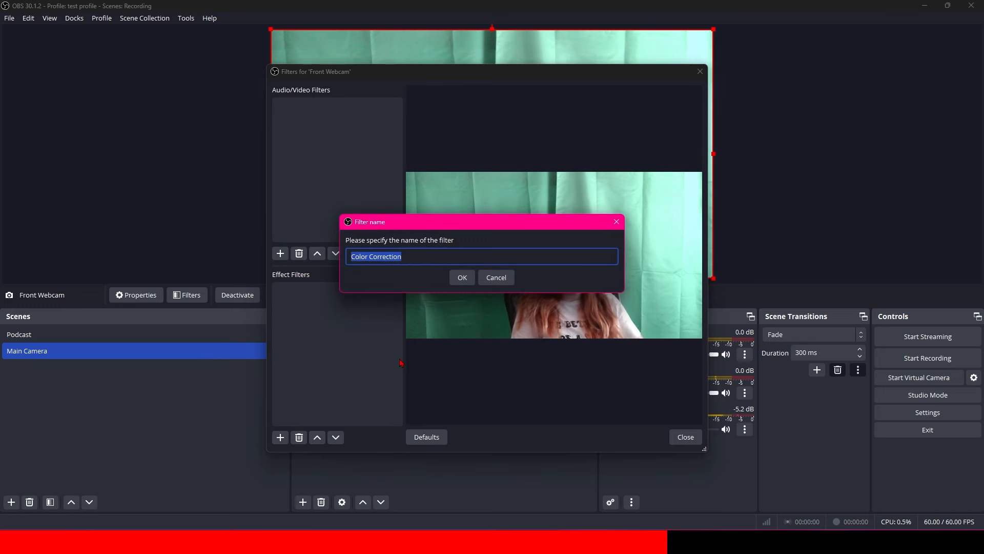
left_click(471, 280)
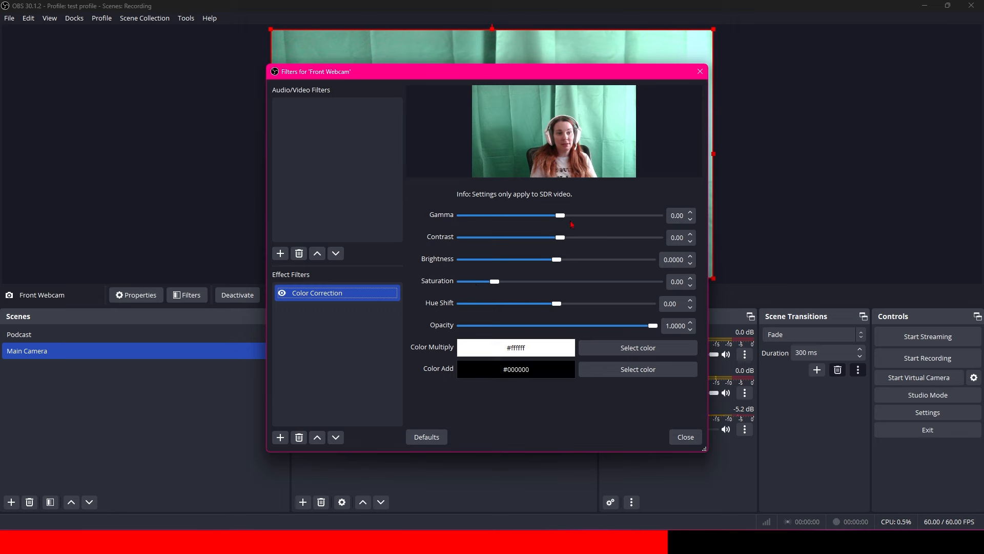
Try gamma -0.31, contrast -0.32, brightness -0.0407 and saturation -1.00 and 0.52 in Color Correction, and restore the default values
mouse_move(560, 216)
left_mouse_down()
mouse_move(519, 219)
mouse_move(603, 217)
mouse_move(508, 219)
mouse_move(595, 225)
mouse_move(549, 234)
mouse_move(626, 225)
mouse_move(554, 231)
left_mouse_up()
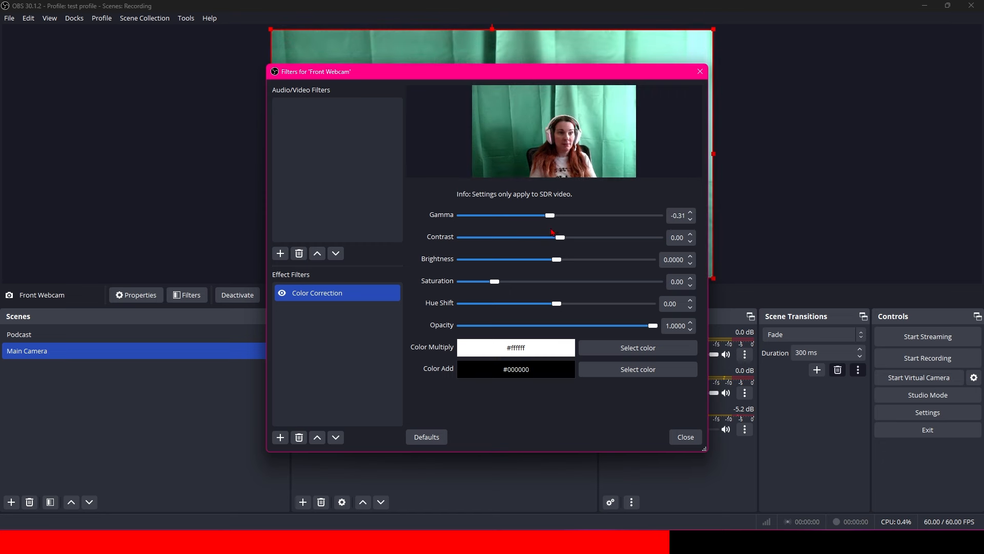
mouse_move(564, 242)
left_mouse_down()
mouse_move(552, 241)
mouse_move(575, 241)
mouse_move(548, 239)
left_mouse_up()
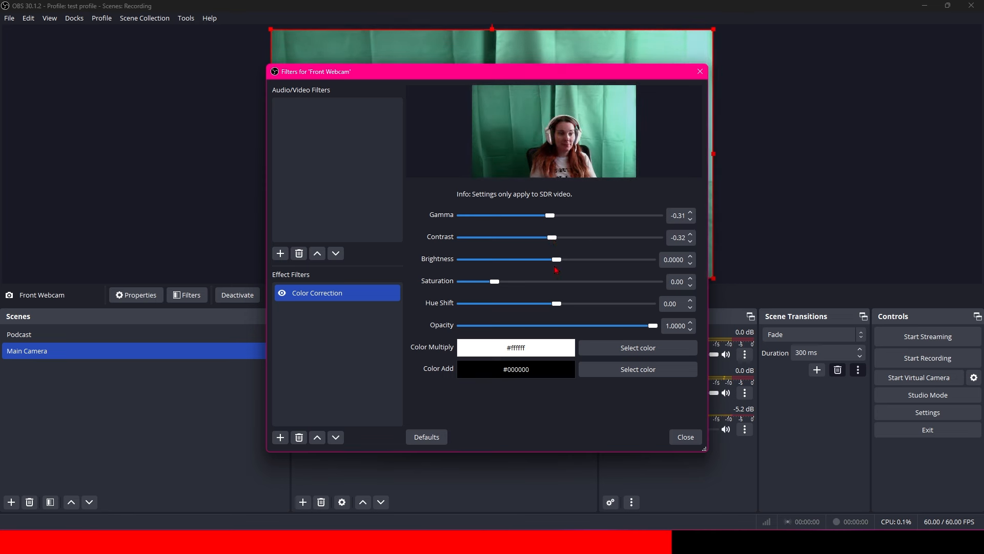
mouse_move(558, 260)
left_mouse_down()
mouse_move(529, 261)
mouse_move(607, 262)
mouse_move(553, 261)
left_mouse_up()
left_click_drag(497, 284, 462, 287)
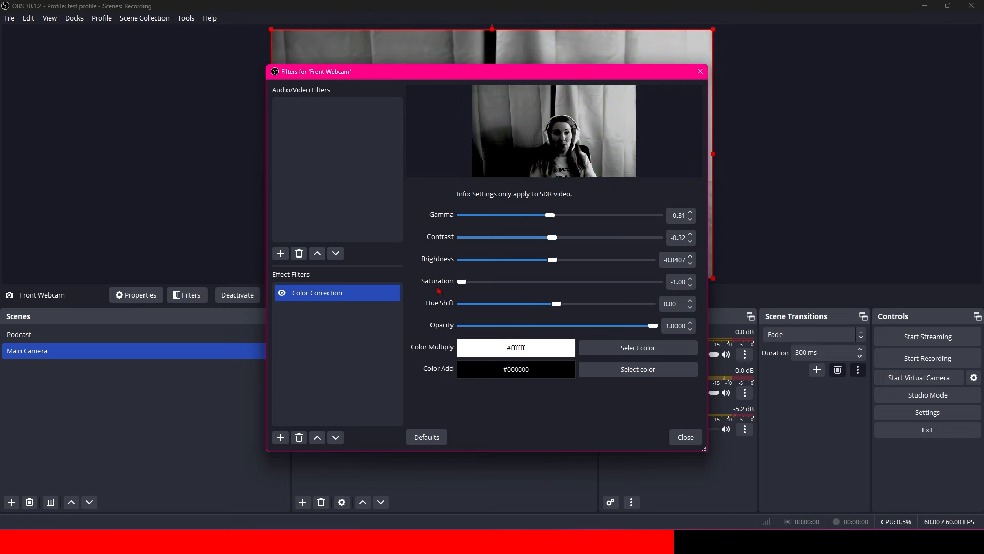
left_click_drag(462, 287, 511, 288)
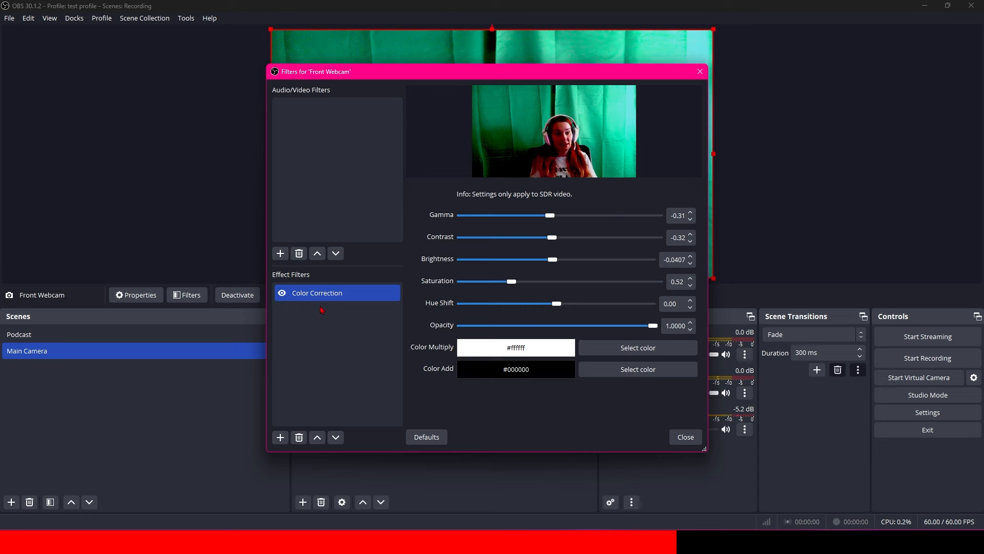
left_click(440, 439)
left_click(554, 274)
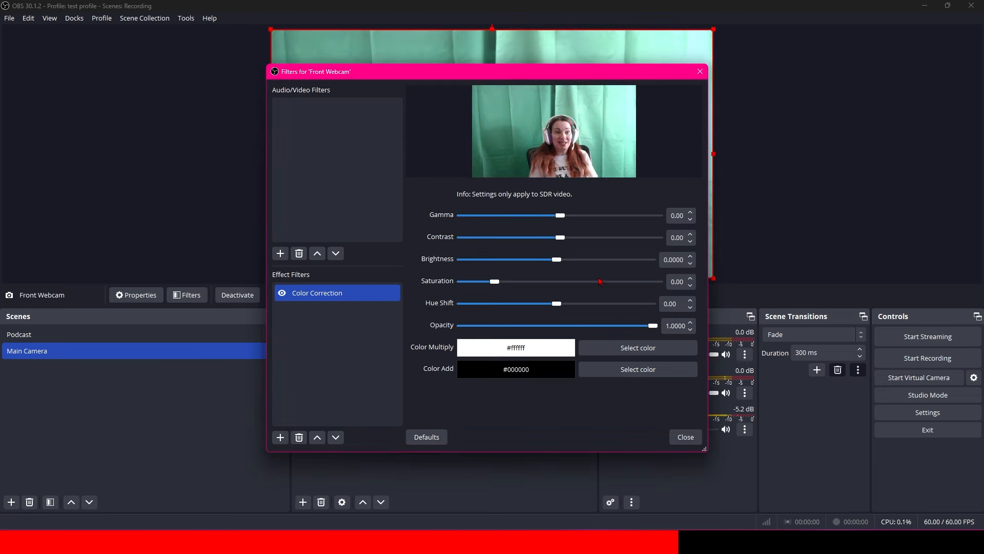
Set the Color Correction filter's saturation to 0.43, contrast to -0.09 and gamma to -0.10
left_click_drag(498, 284, 511, 285)
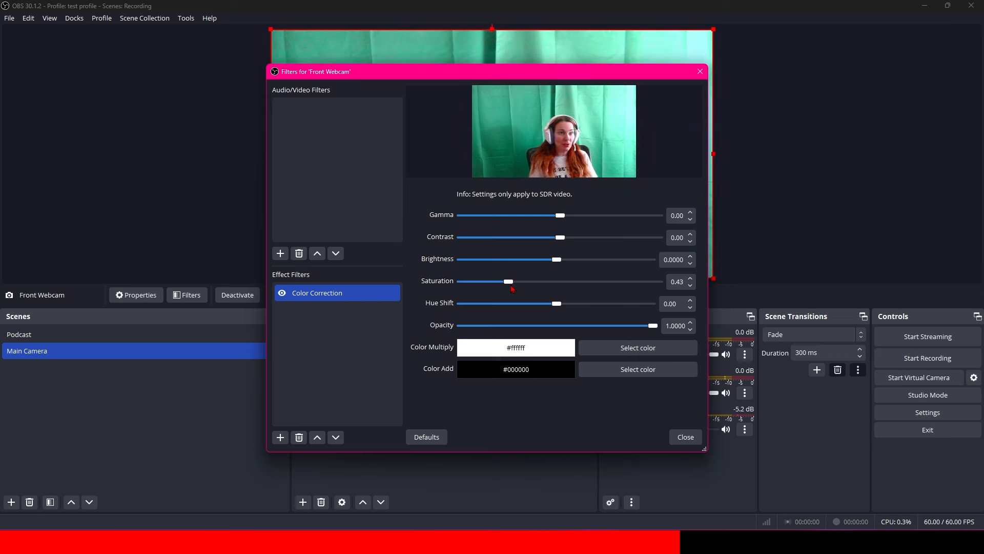
left_click_drag(558, 240, 557, 239)
left_click_drag(562, 217, 559, 218)
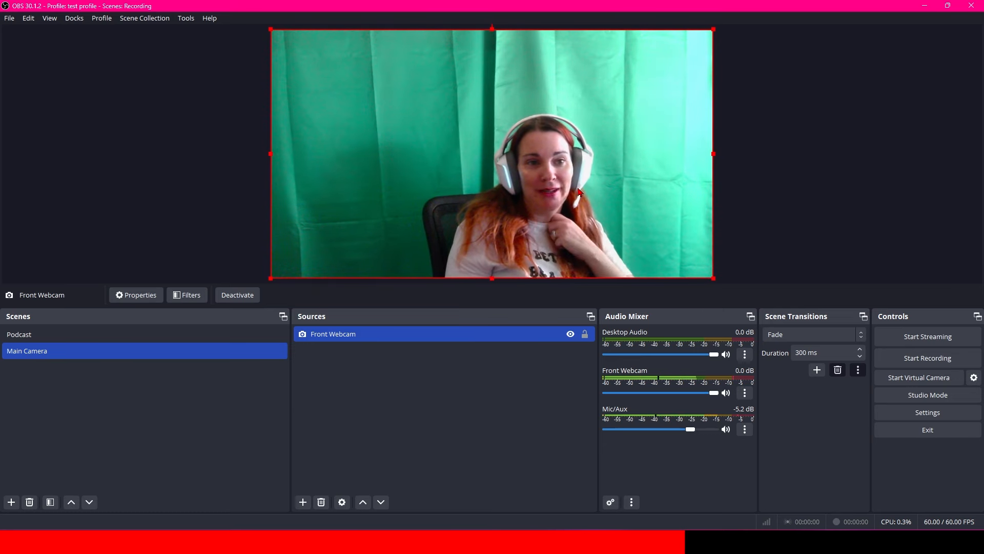
Review the audio/video filter types available for the Front Webcam source without adding one, and close its filters
left_click(187, 295)
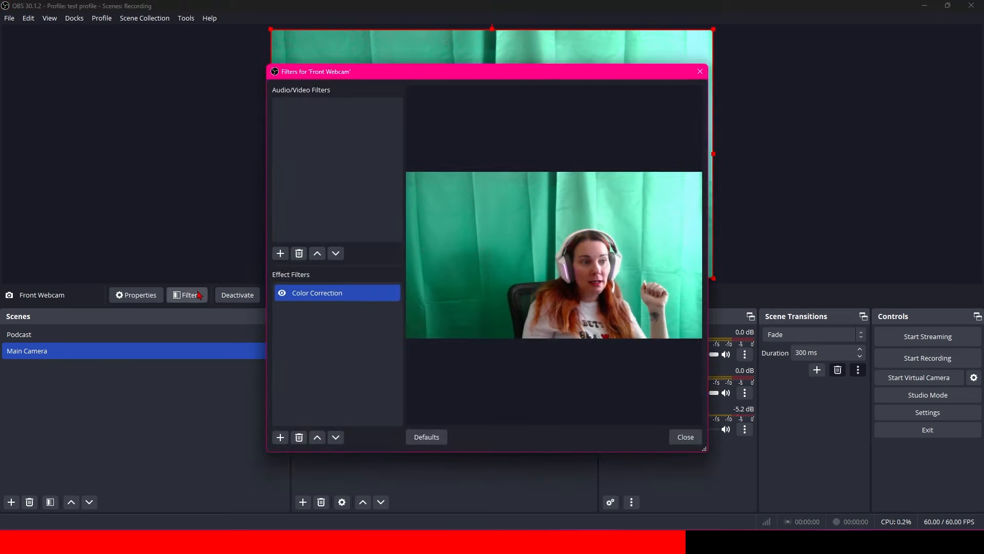
left_click(281, 254)
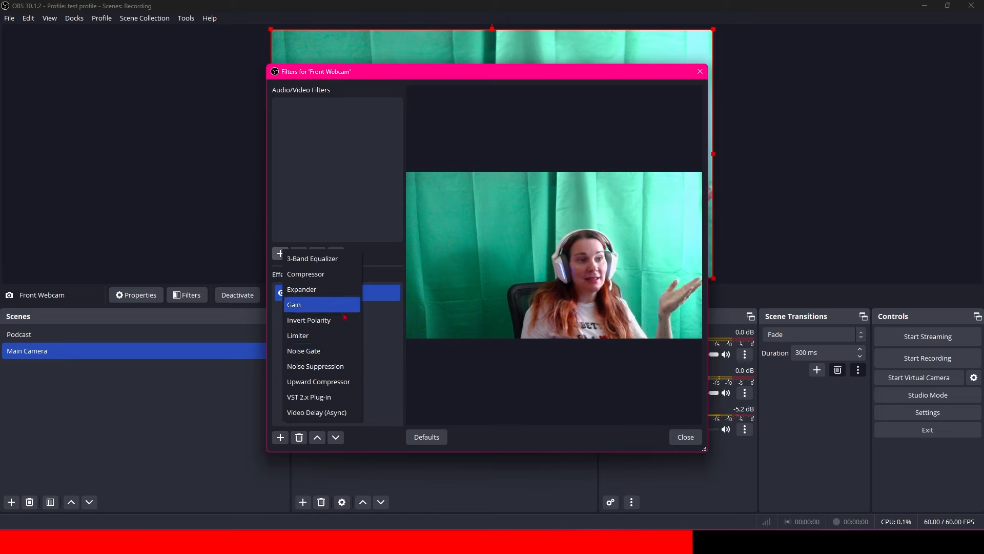
left_click(382, 344)
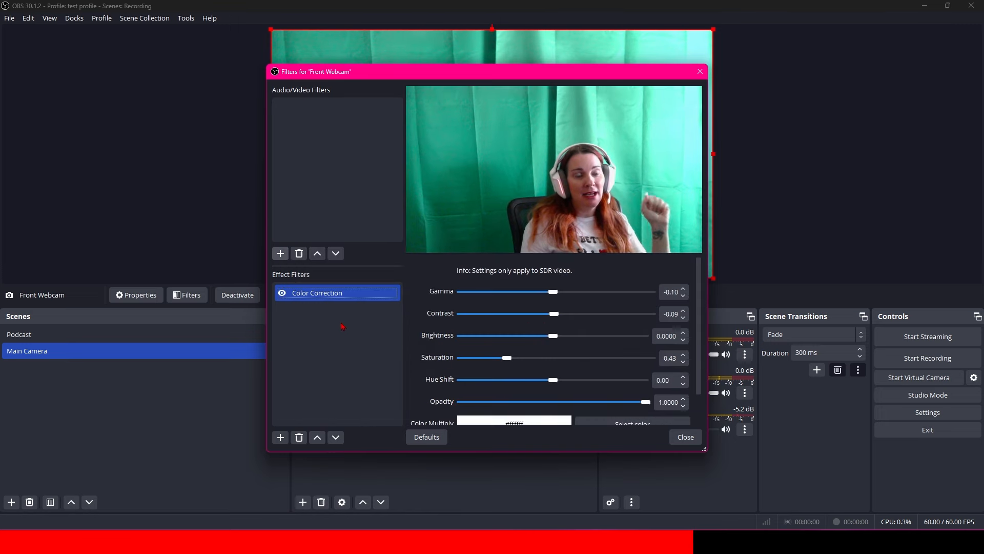
left_click(696, 442)
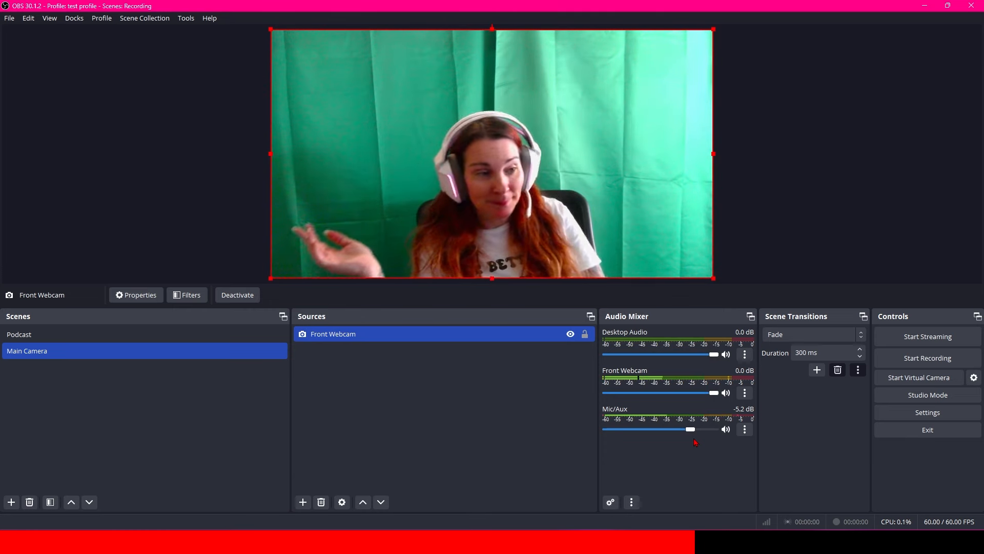
left_click(467, 425)
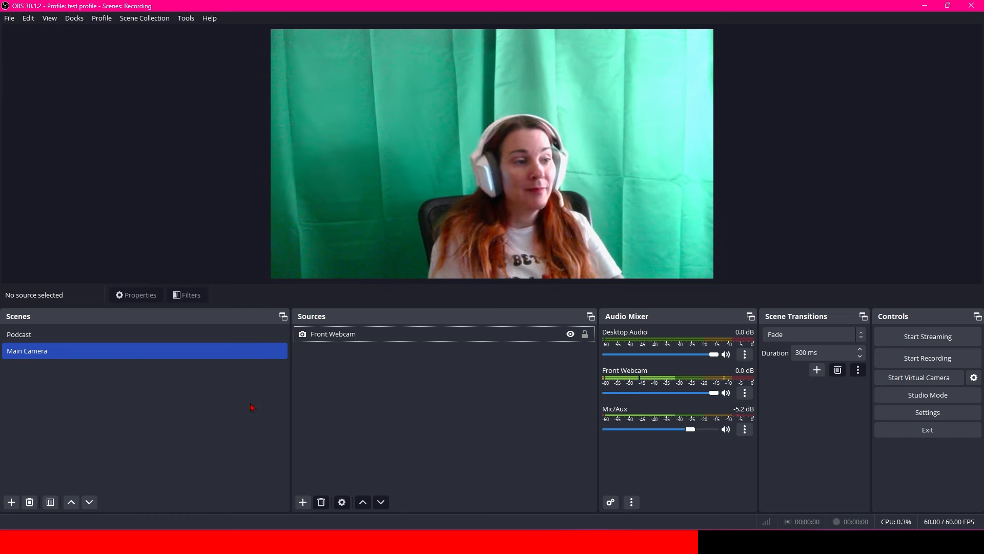
Add a new scene named Gameplay
left_click(162, 427)
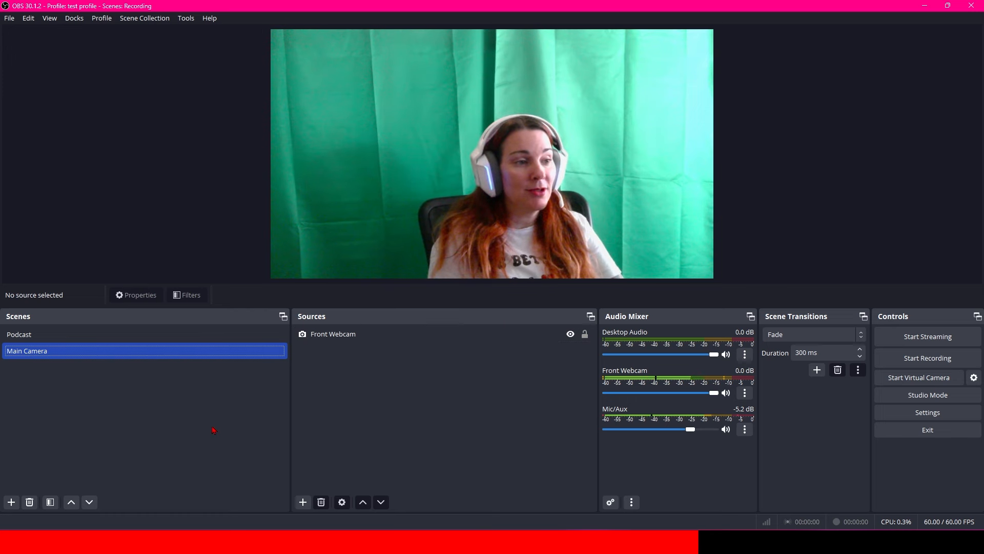
left_click(10, 501)
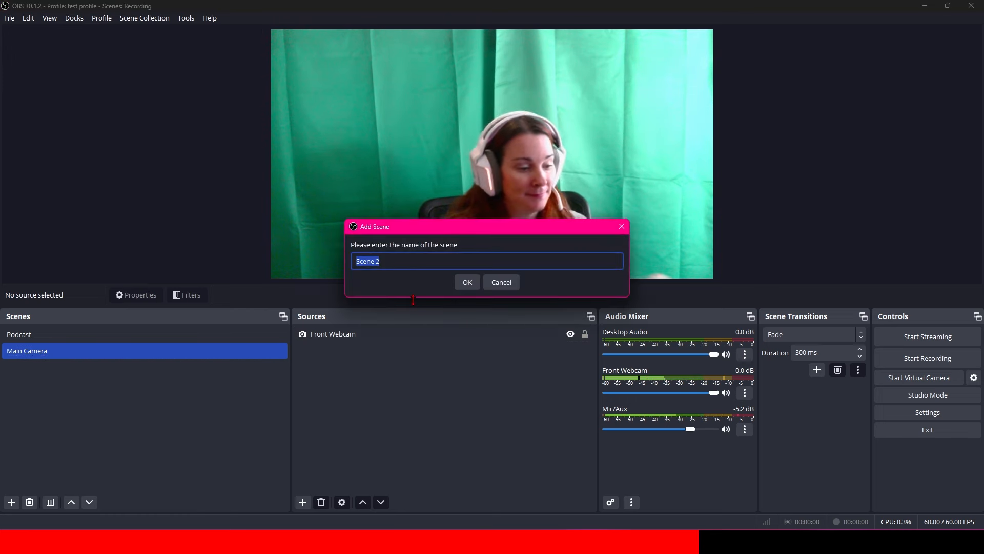
type("Gameplay")
left_click(466, 283)
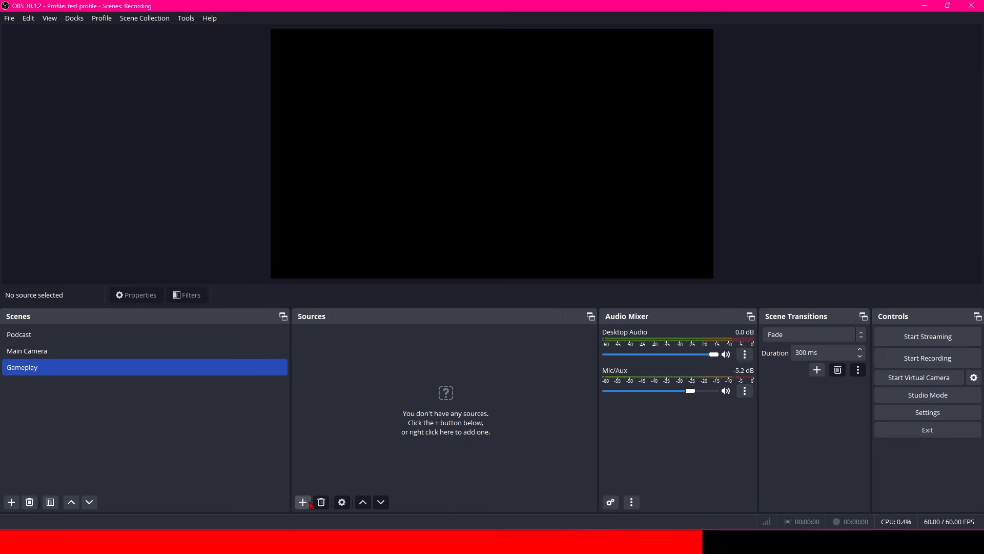
Add a window capture source named Internet Browser showing the Speedtest window in Edge, and enlarge it to fill the canvas
left_click(303, 503)
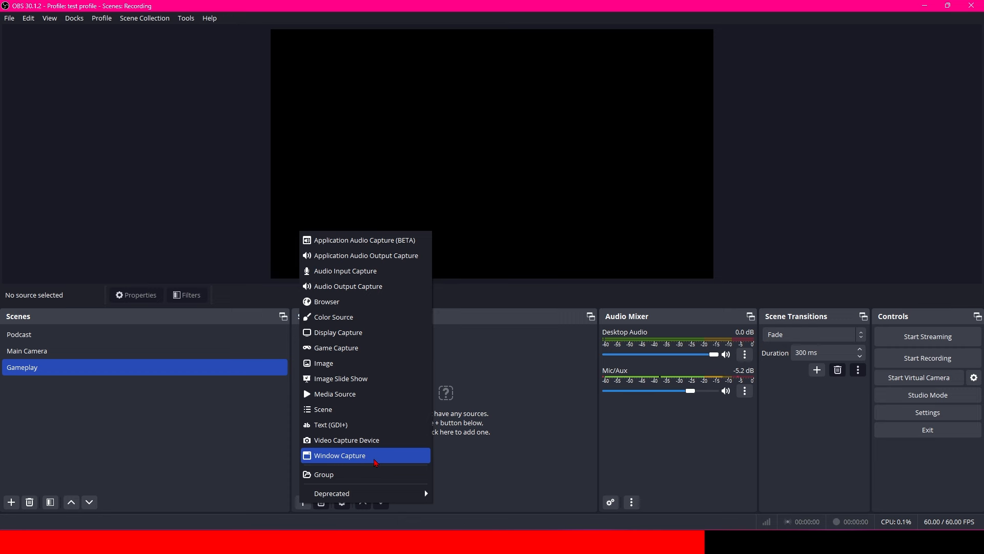
left_click(376, 463)
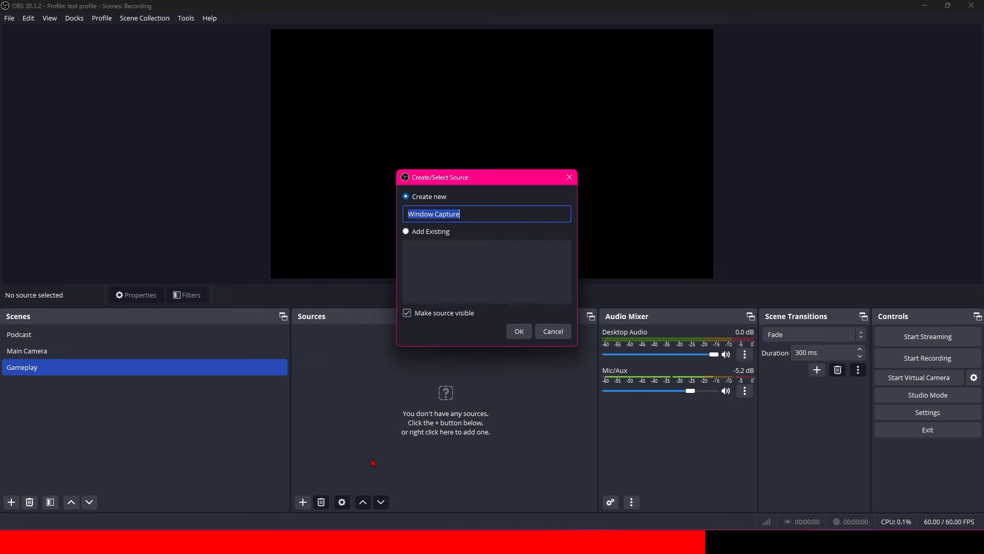
type("Internet")
type(" Ca")
key("BackSpace")
key("BackSpace")
type("Browser")
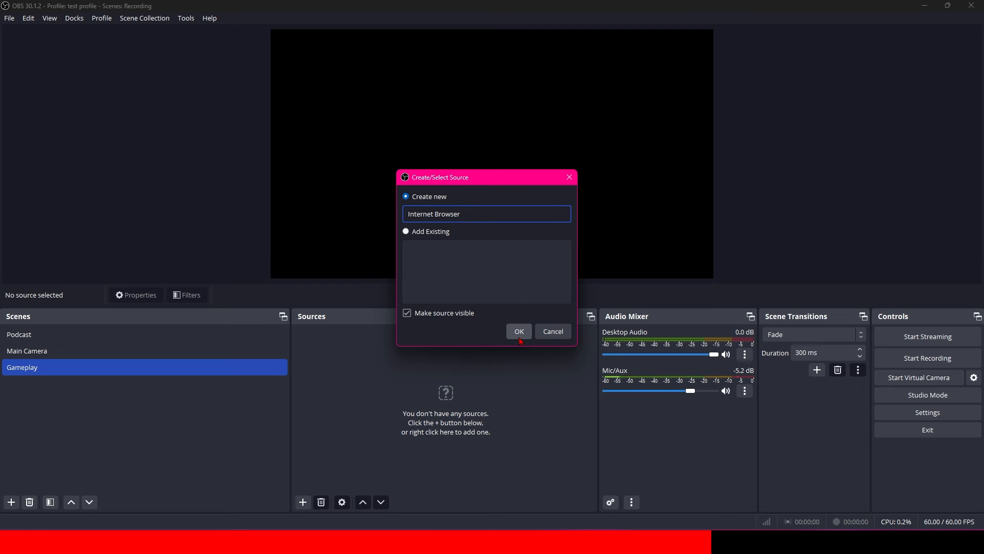
left_click(521, 335)
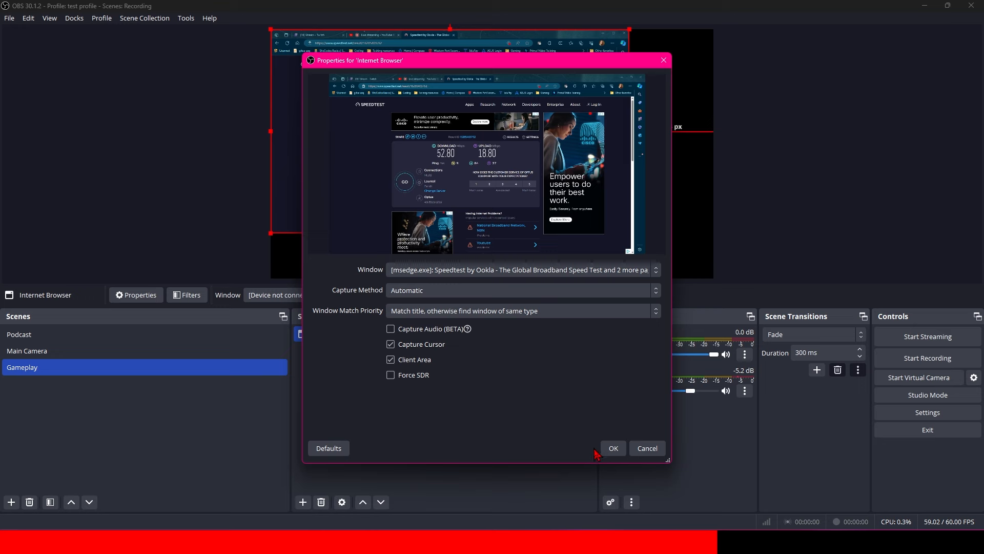
left_click(613, 450)
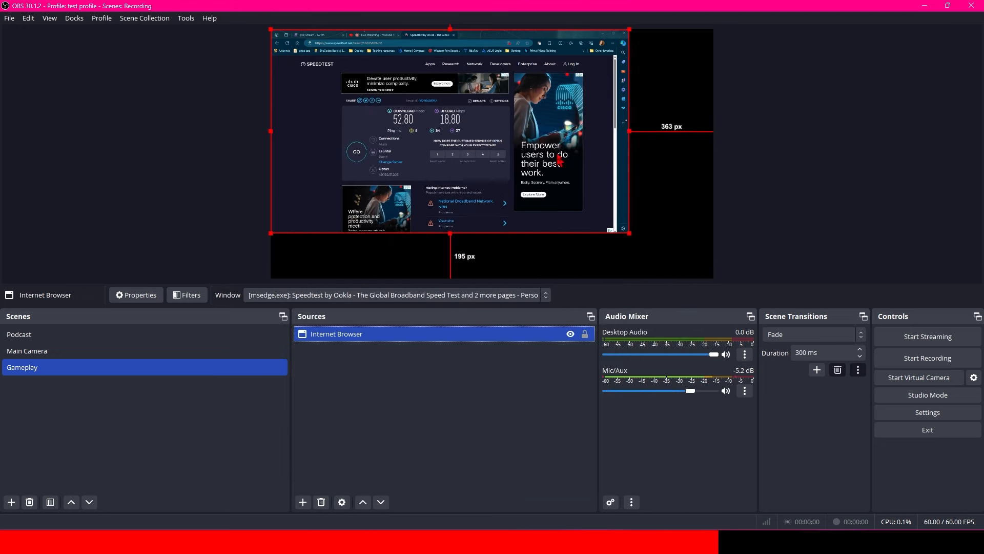
left_click_drag(630, 233, 714, 271)
left_click(402, 354)
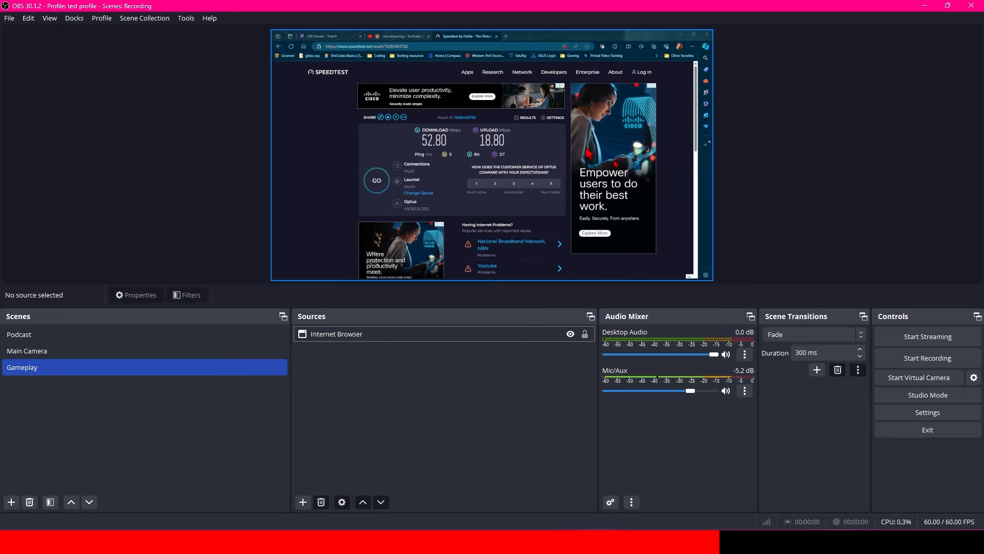
Remove the Internet Browser source from the Gameplay scene
left_click(363, 334)
key("Delete")
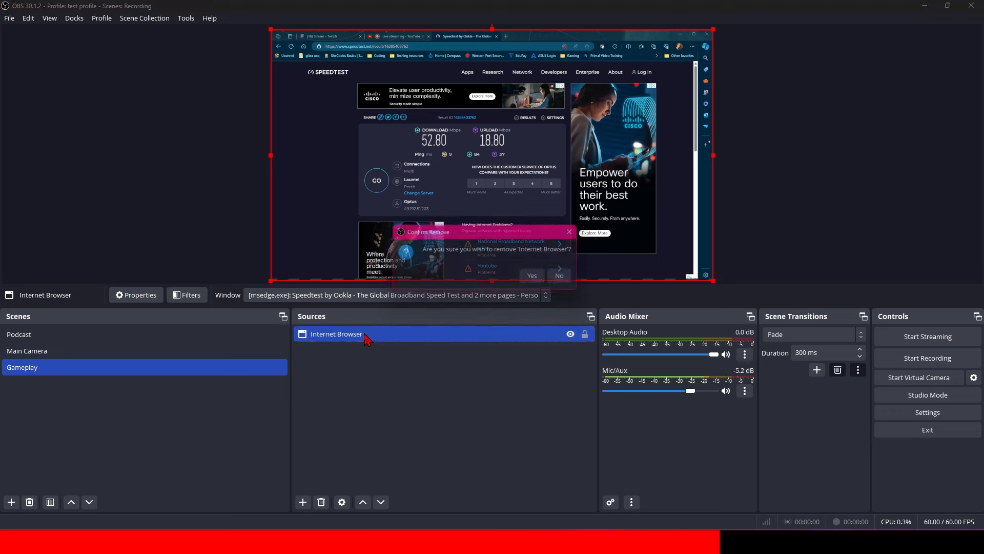
left_click(533, 277)
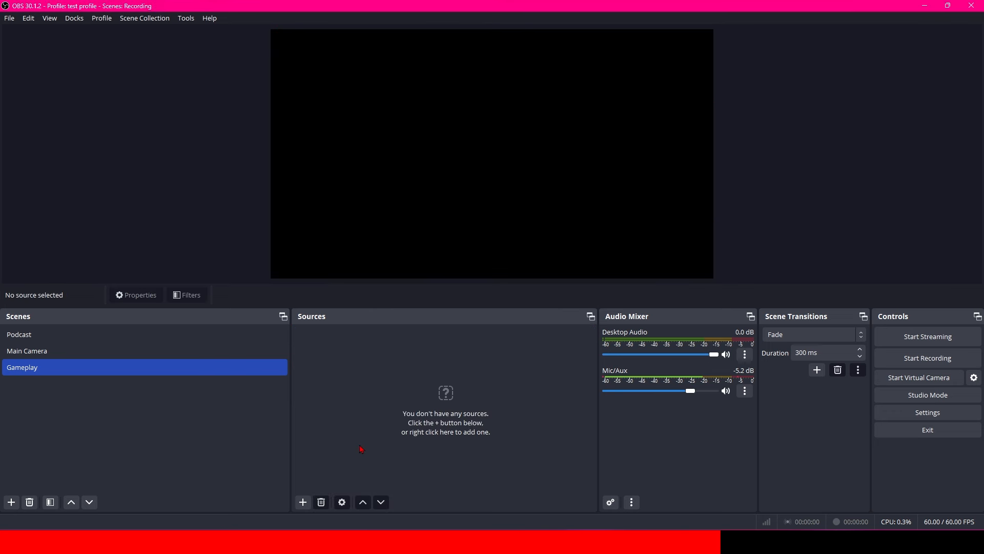
Add a display capture source named Monitor 3 to the Gameplay scene
left_click(301, 504)
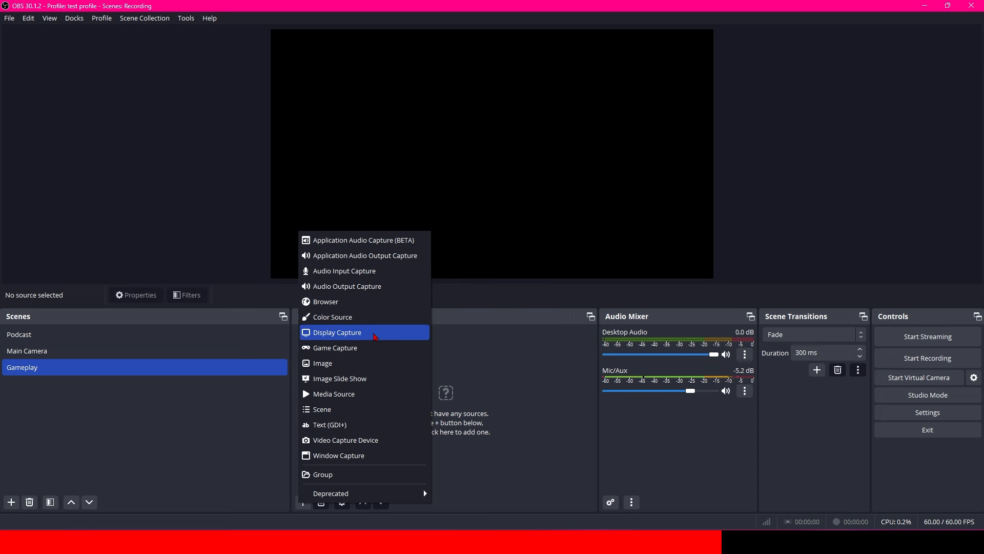
left_click(374, 336)
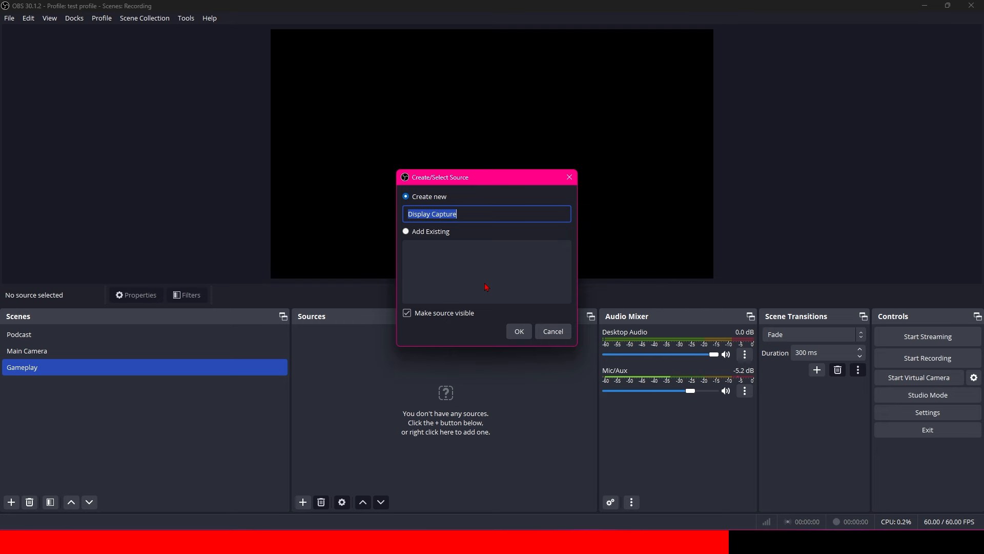
type("Monitor 3")
left_click(519, 331)
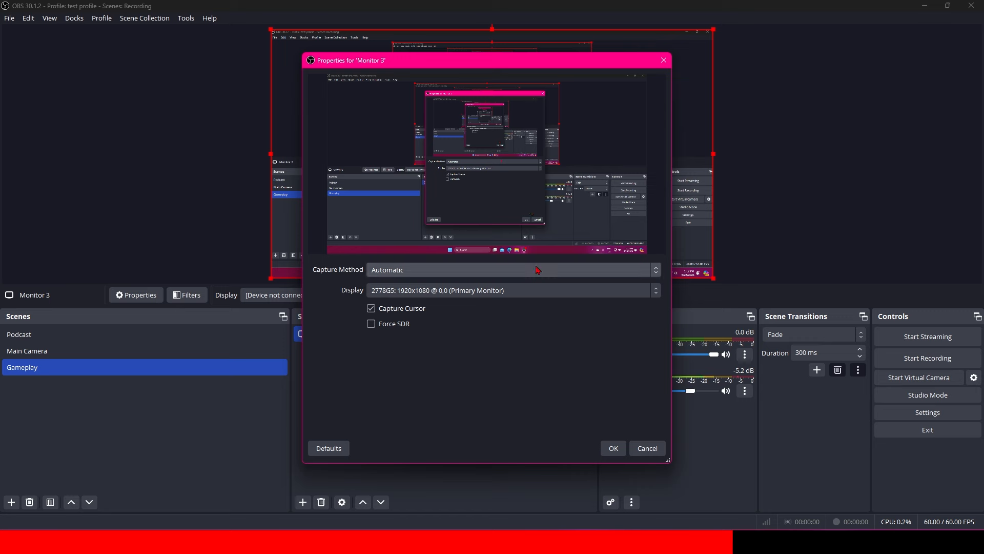
Preview the LEN L22e-20 and W2242 displays for Monitor 3, and set it to capture W2242: 1680x1050 @ -1680,27
left_click(535, 291)
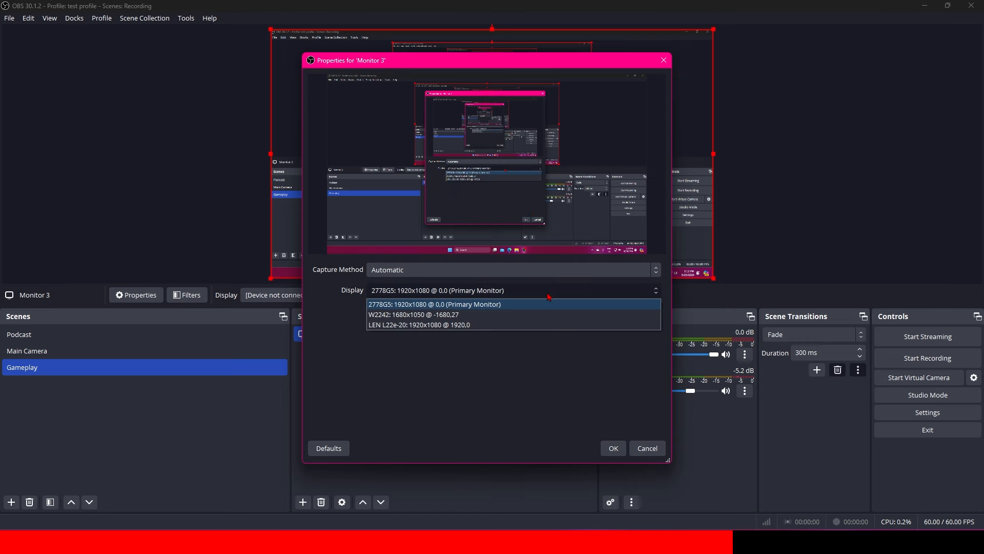
left_click(532, 314)
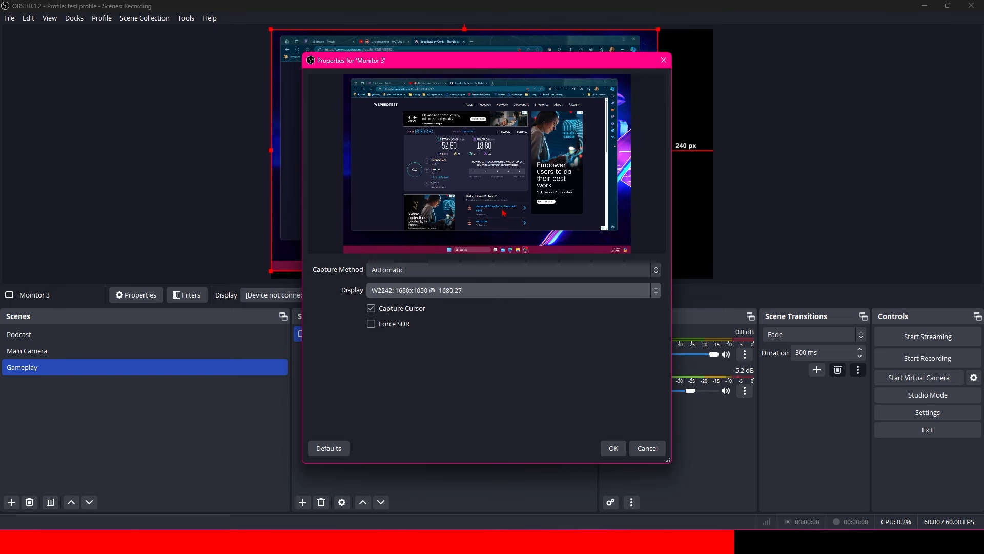
left_click(540, 296)
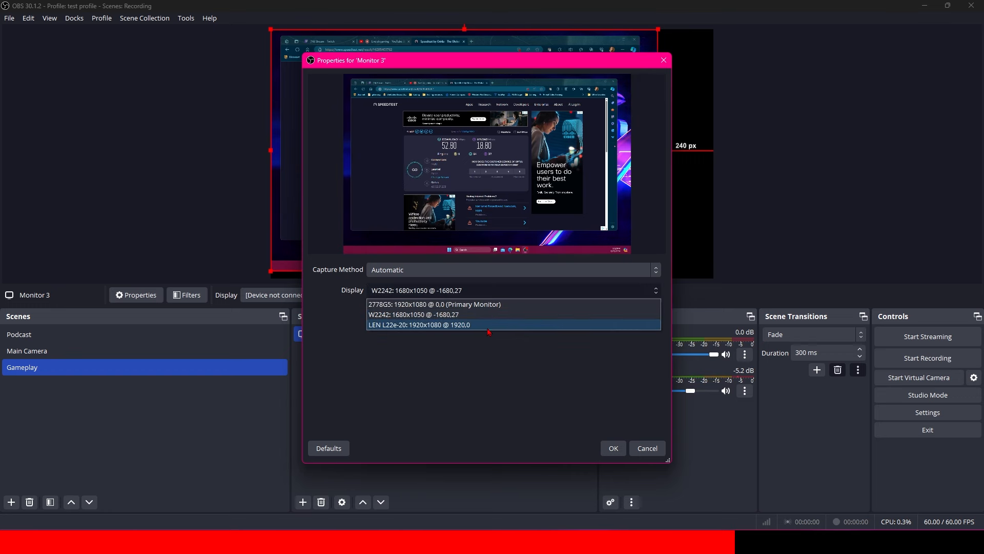
left_click(488, 323)
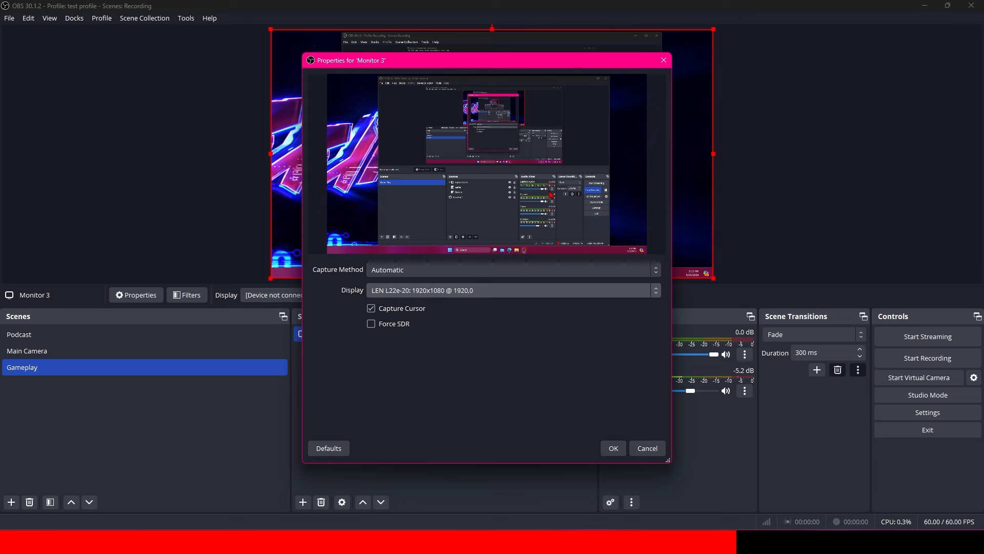
left_click(519, 290)
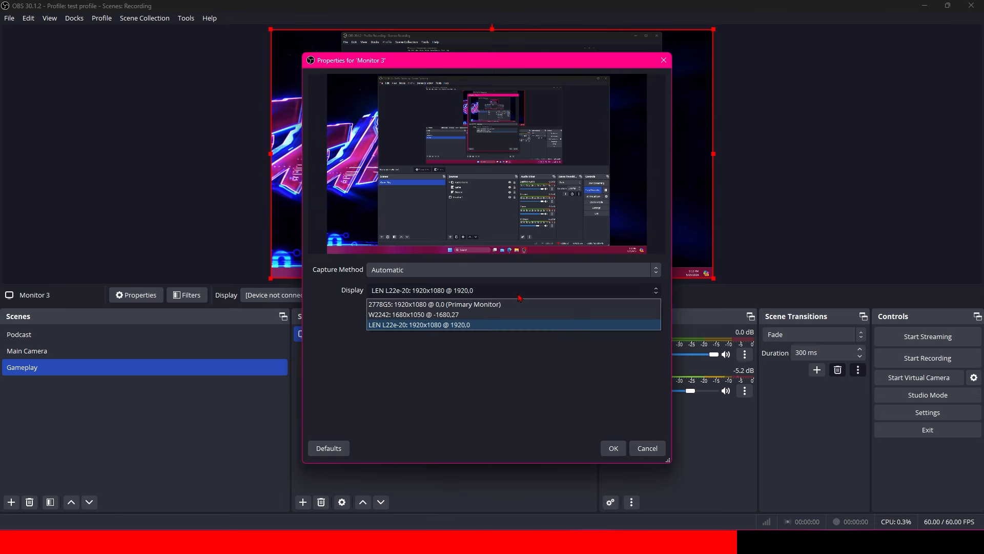
left_click(475, 312)
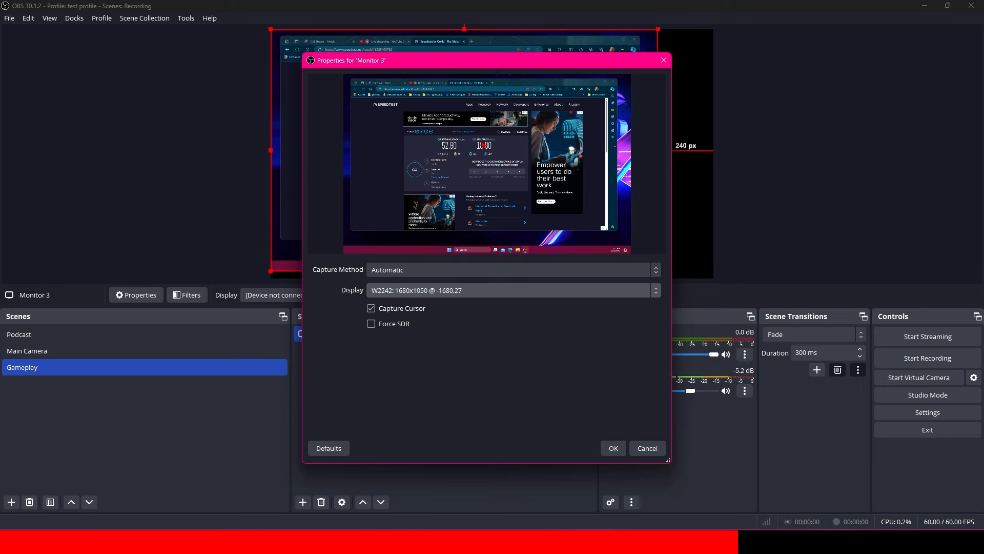
left_click(590, 290)
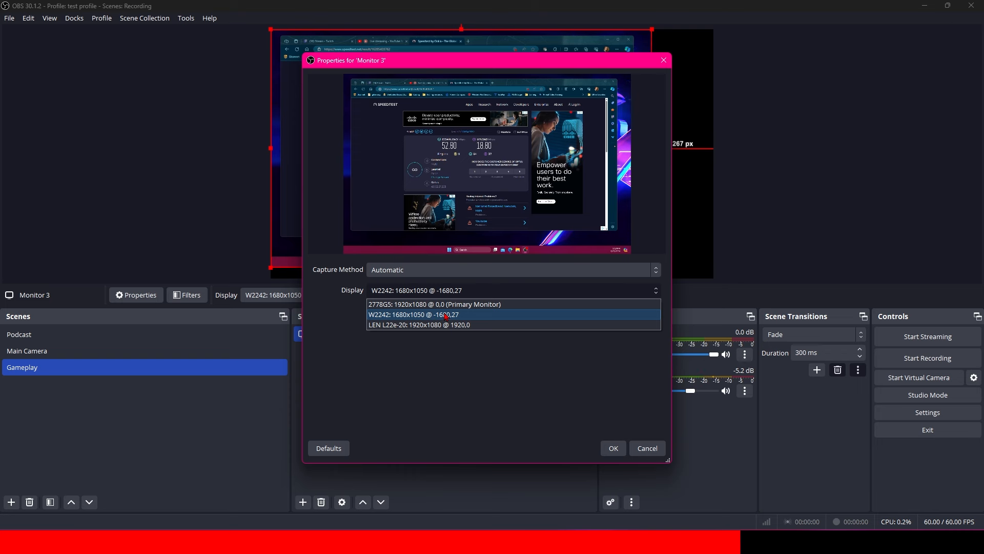
left_click(446, 317)
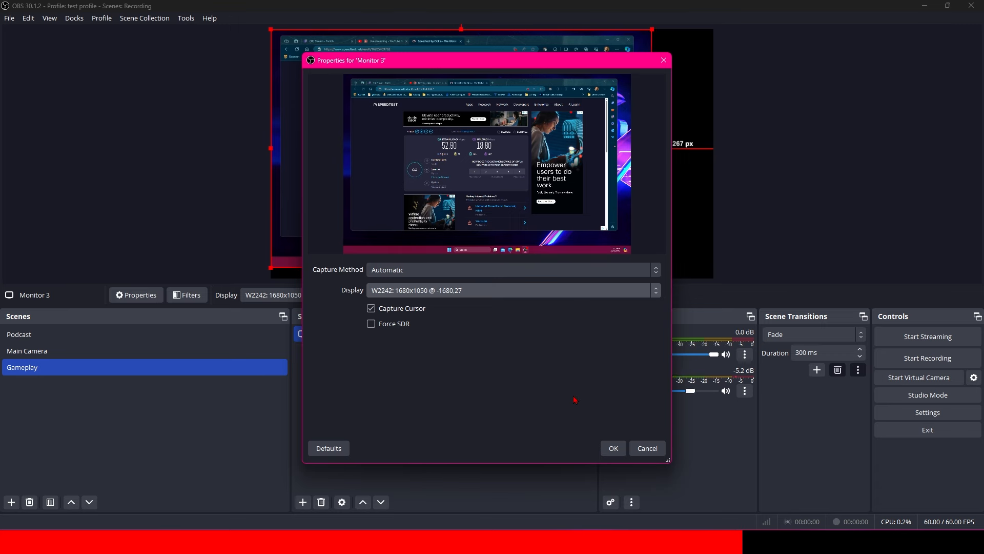
left_click(610, 449)
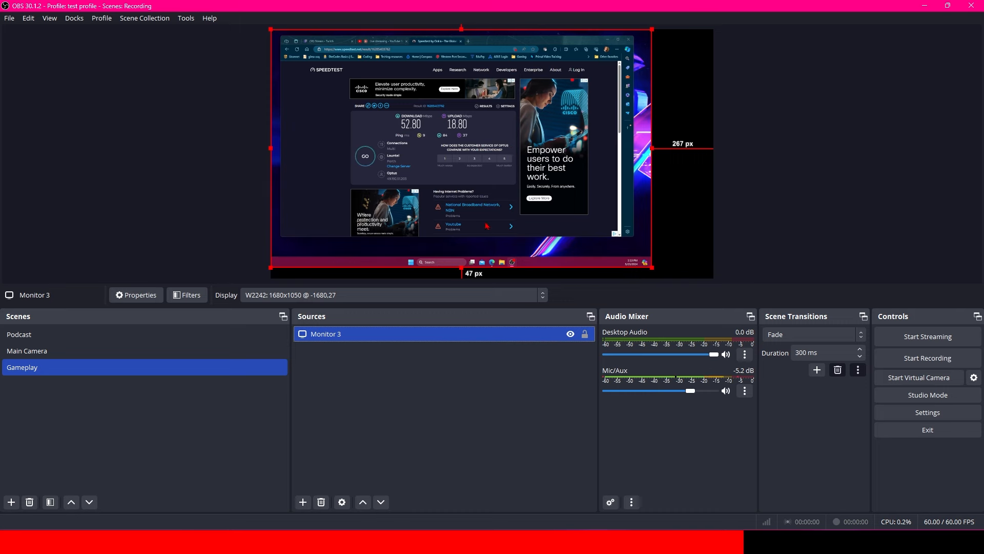
Enlarge the Monitor 3 capture slightly and shift it toward the right side of the canvas
left_click_drag(550, 198, 579, 199)
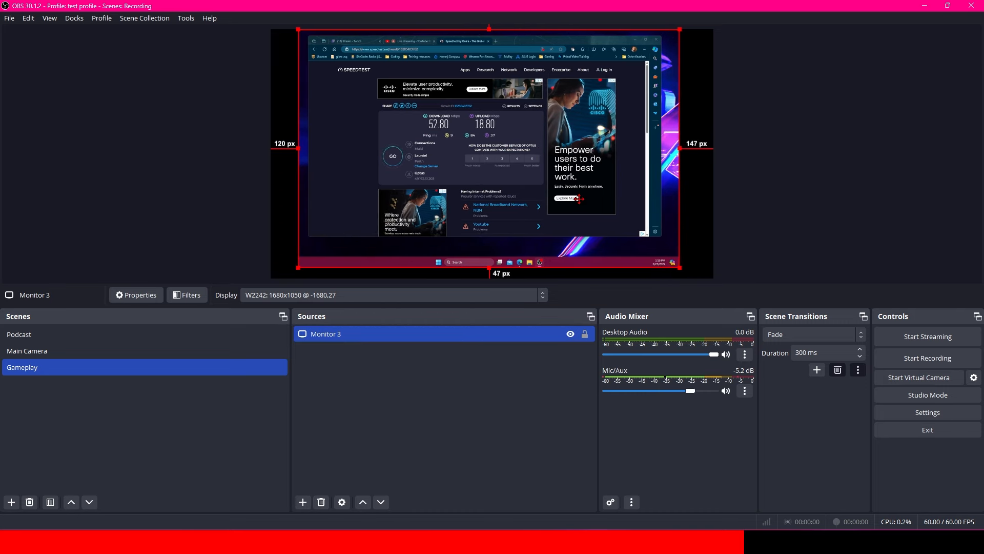
left_click_drag(299, 148, 278, 153)
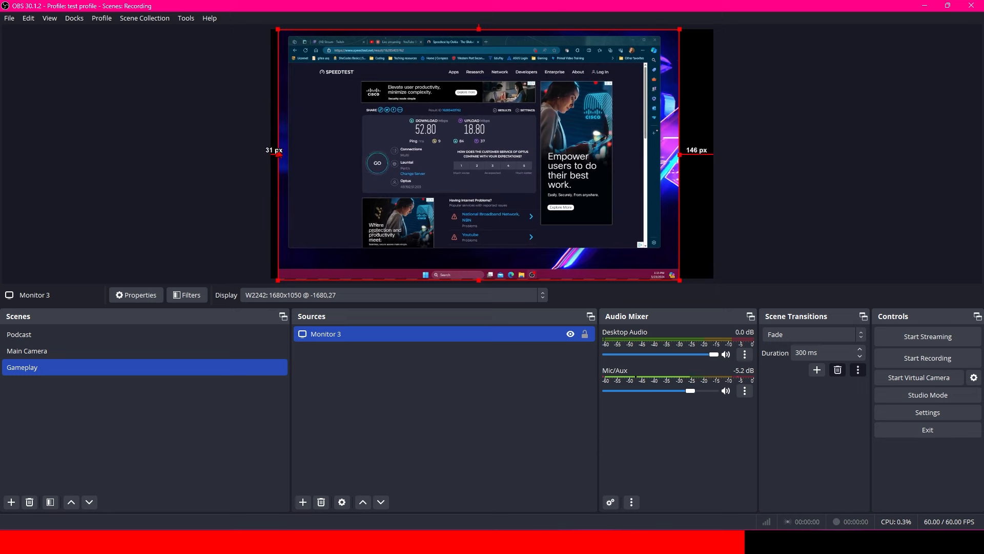
left_click_drag(576, 175, 596, 174)
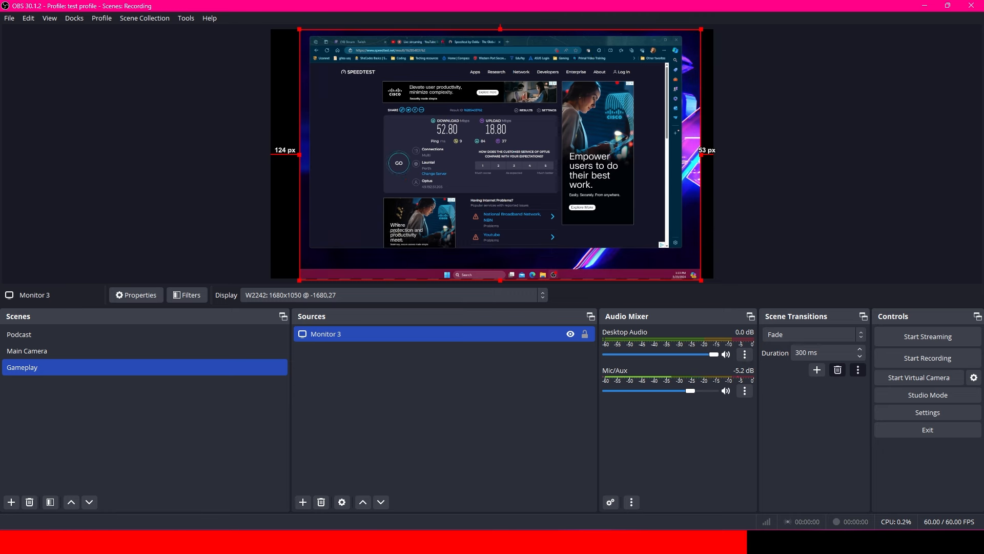
Move the browser window down and back up on the captured monitor to test the live display capture
mouse_move(666, 39)
left_click_drag(634, 42, 647, 252)
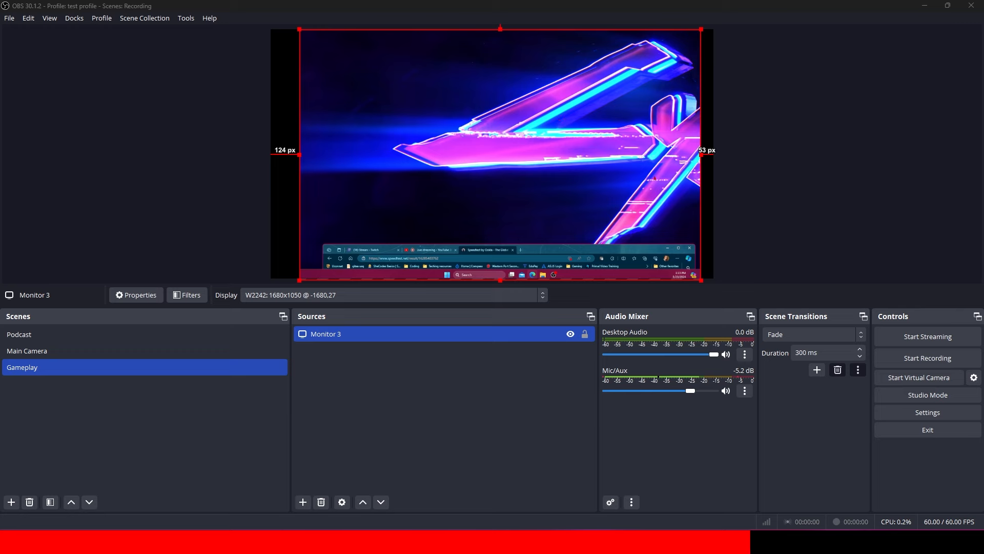
left_click_drag(643, 251, 641, 51)
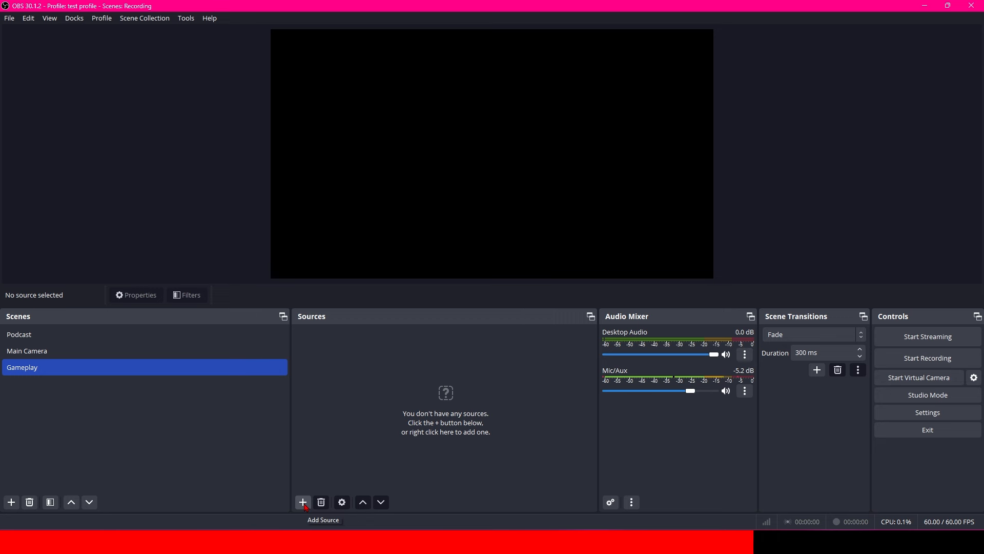
Add a game capture source named Mini Motorways to the Gameplay scene
left_click(303, 502)
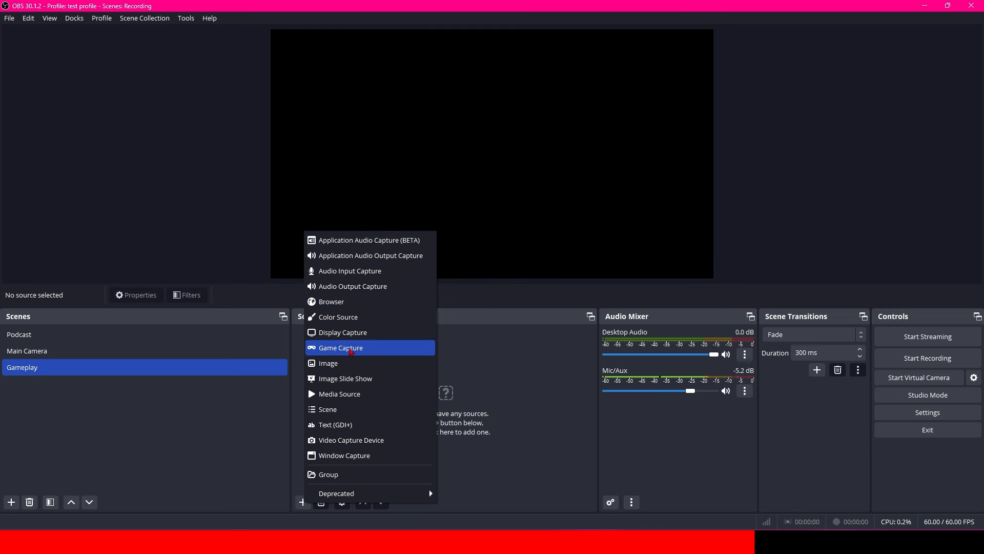
left_click(373, 349)
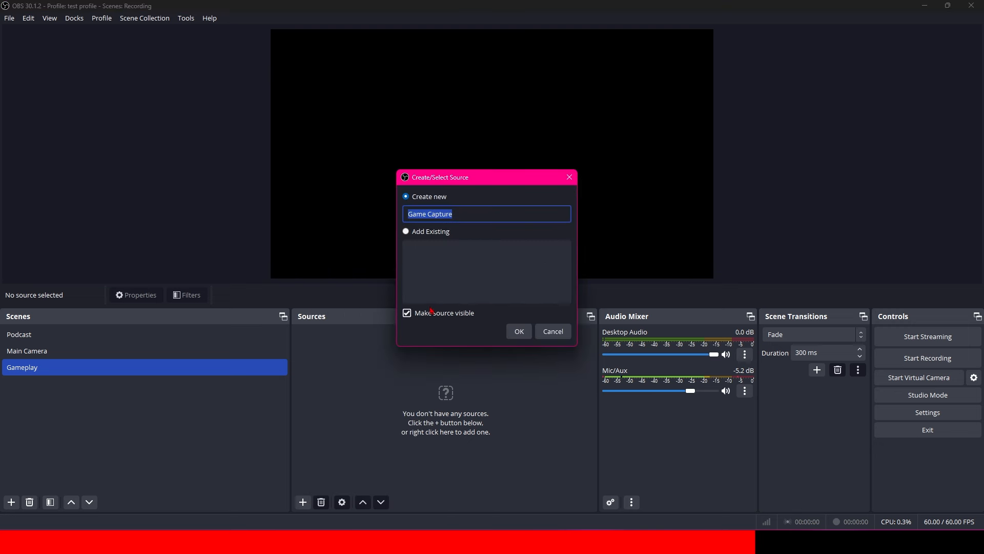
type("Mini Motorways")
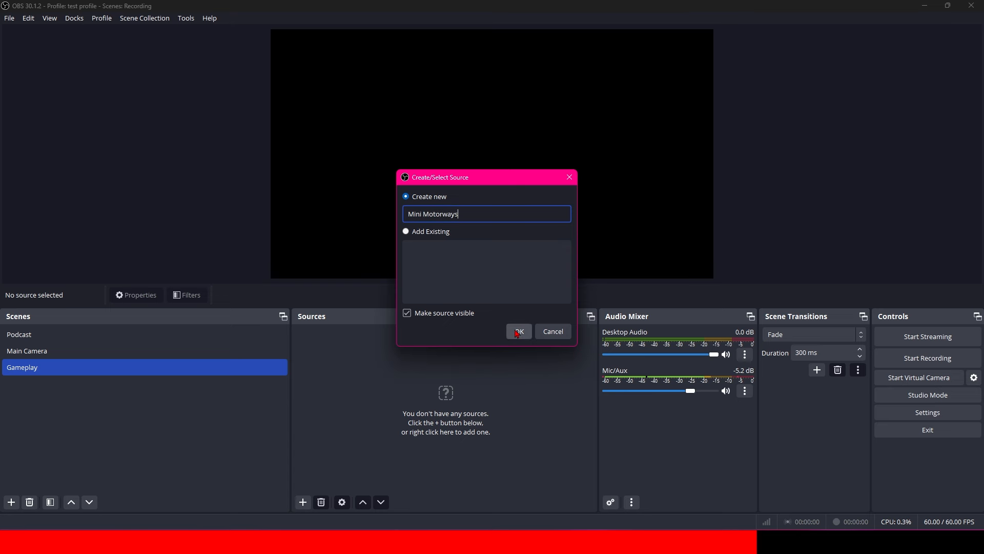
left_click(518, 332)
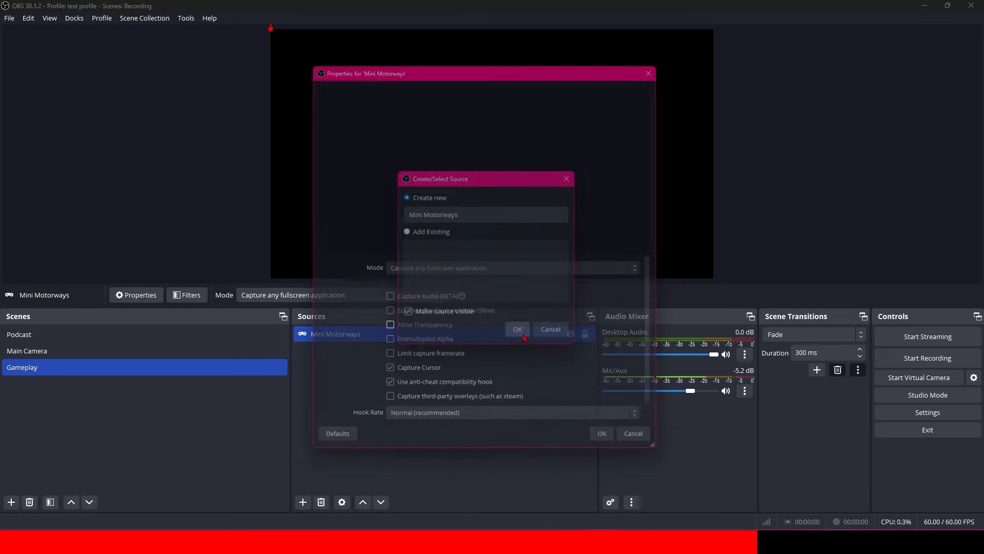
Set the Mini Motorways source to capture the specific window [Mini Motorways.exe]: Mini Motorways
left_click(487, 270)
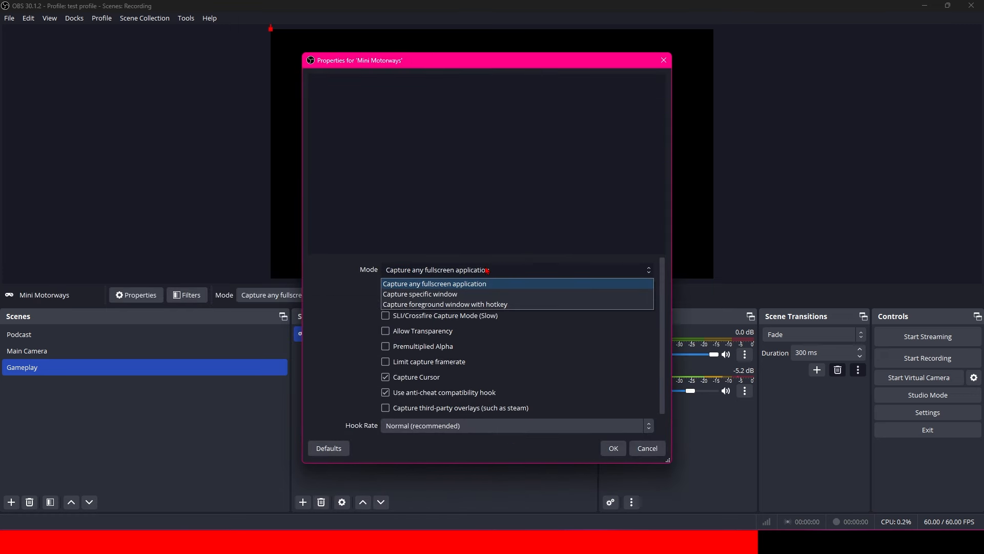
left_click(436, 294)
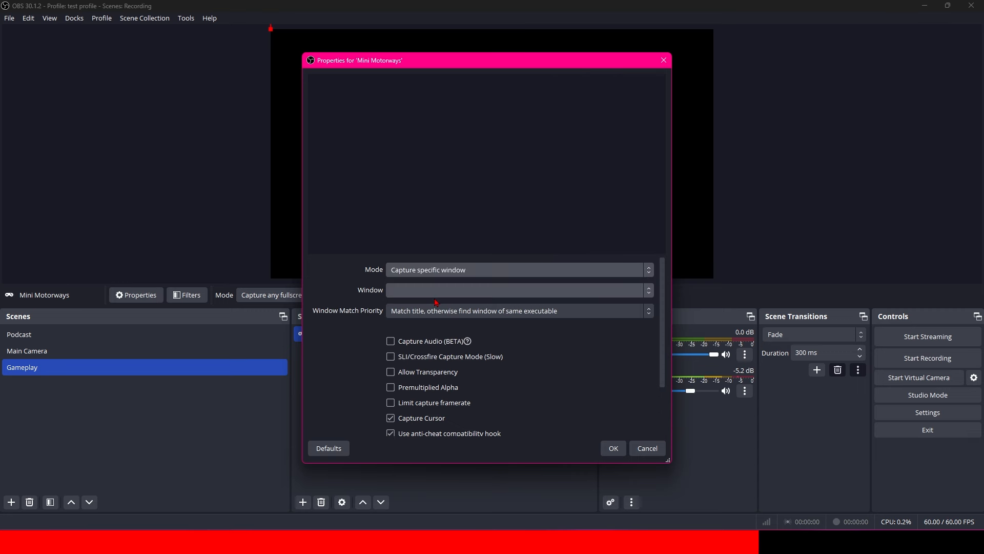
left_click(472, 295)
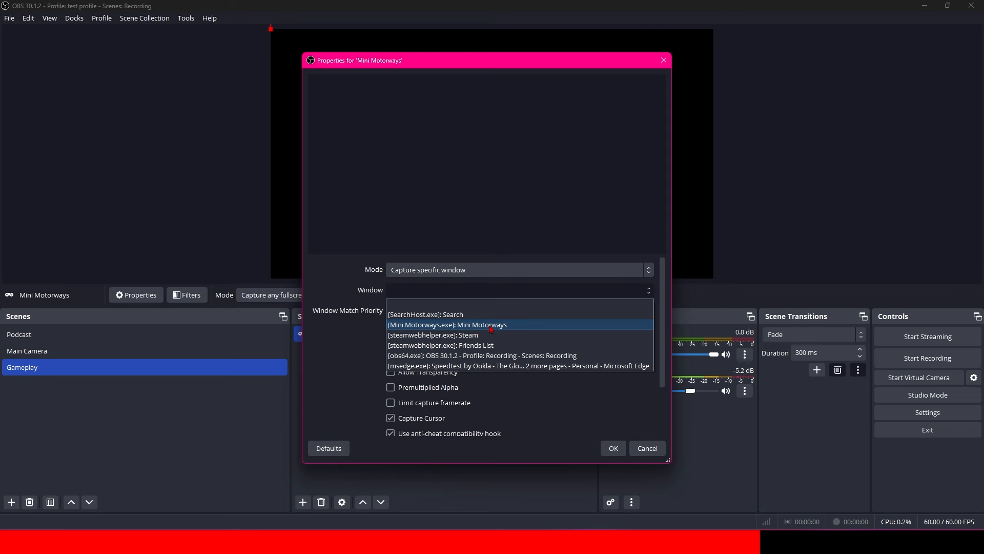
left_click(491, 325)
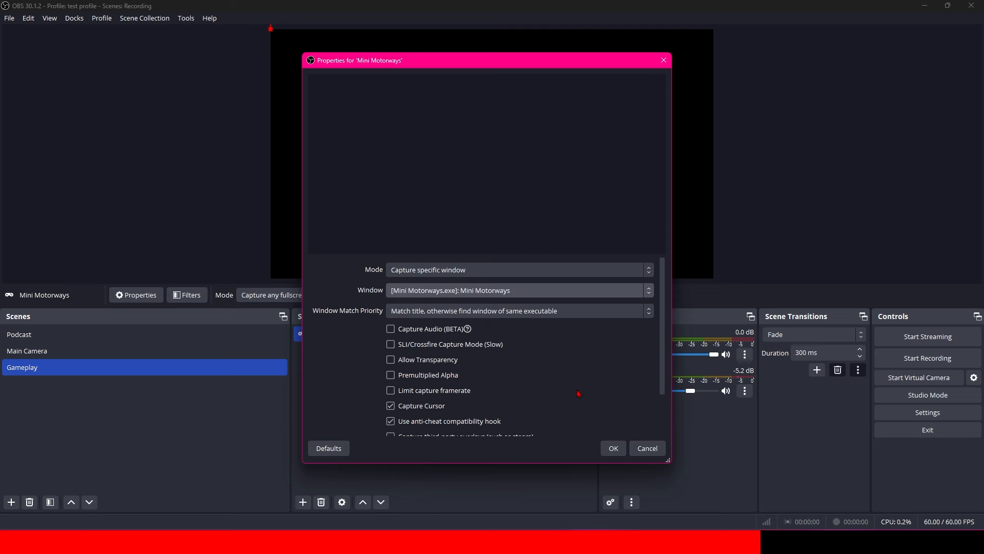
left_click(612, 446)
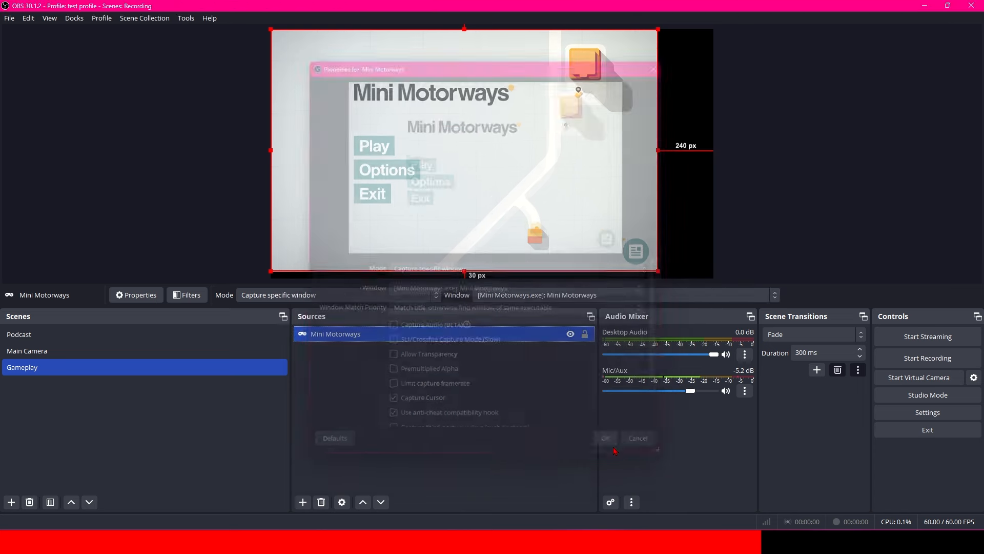
Move the Mini Motorways capture to roughly the horizontal centre of the canvas, and switch briefly to the game and back
left_click_drag(501, 198, 530, 202)
left_click(510, 422)
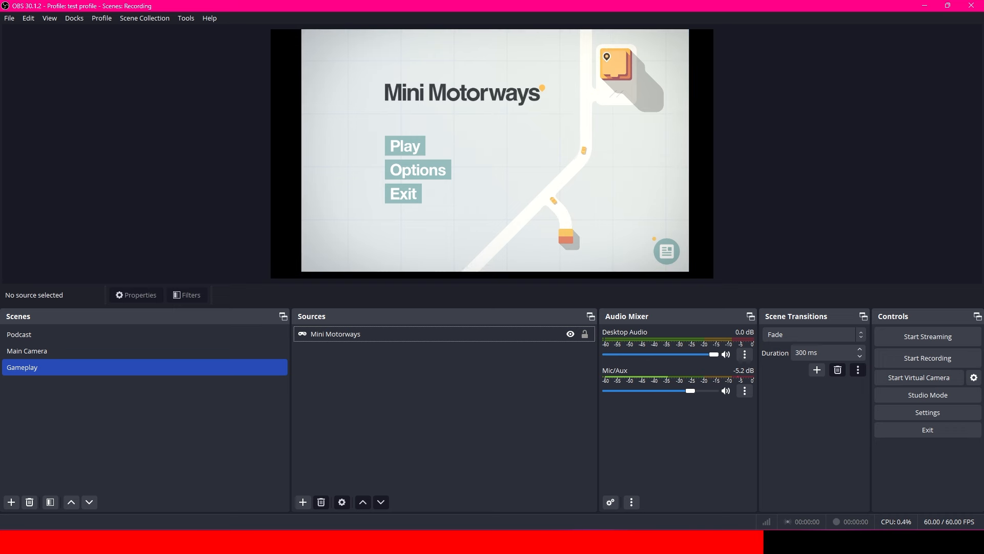
key("alt+Tab")
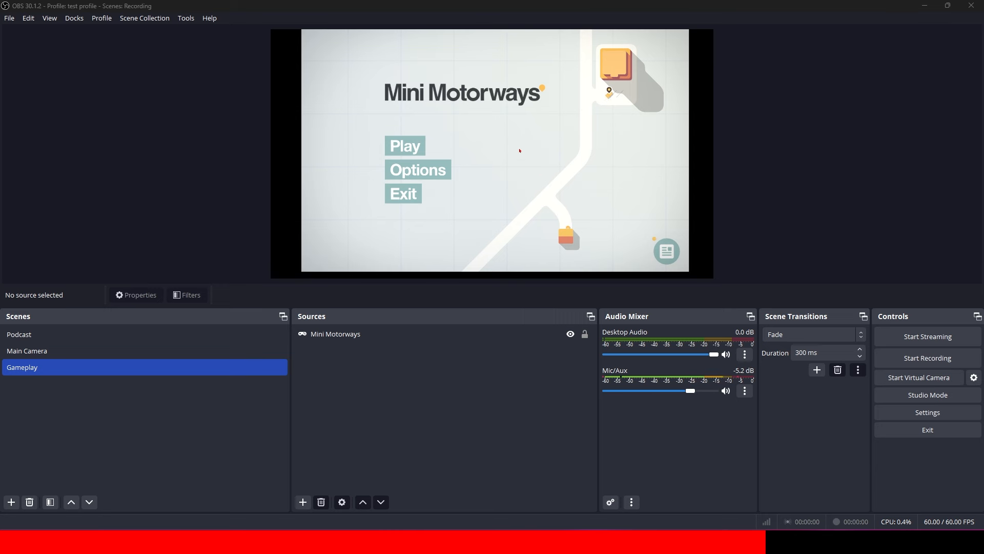
left_click(492, 405)
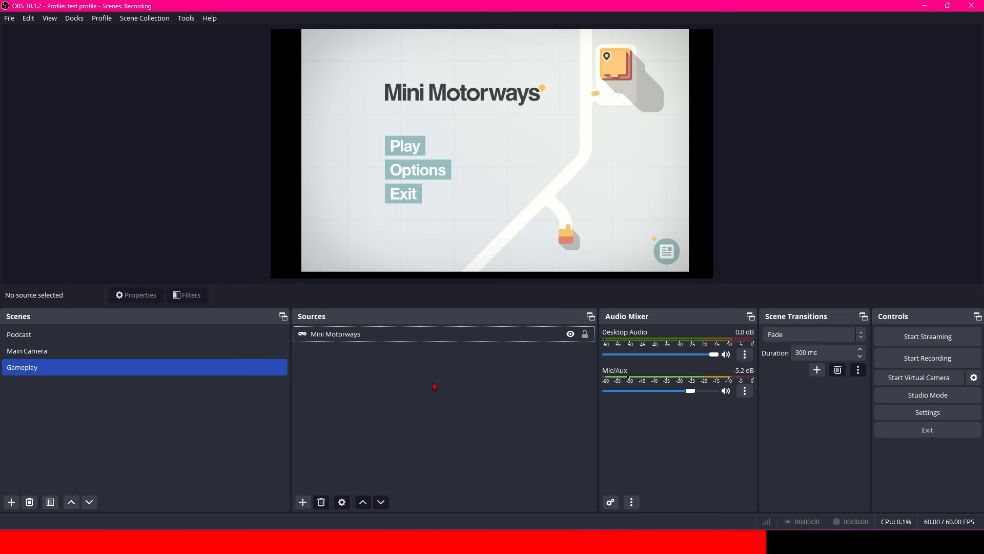
Add the existing Front Webcam video capture source to the Gameplay scene
left_click(303, 502)
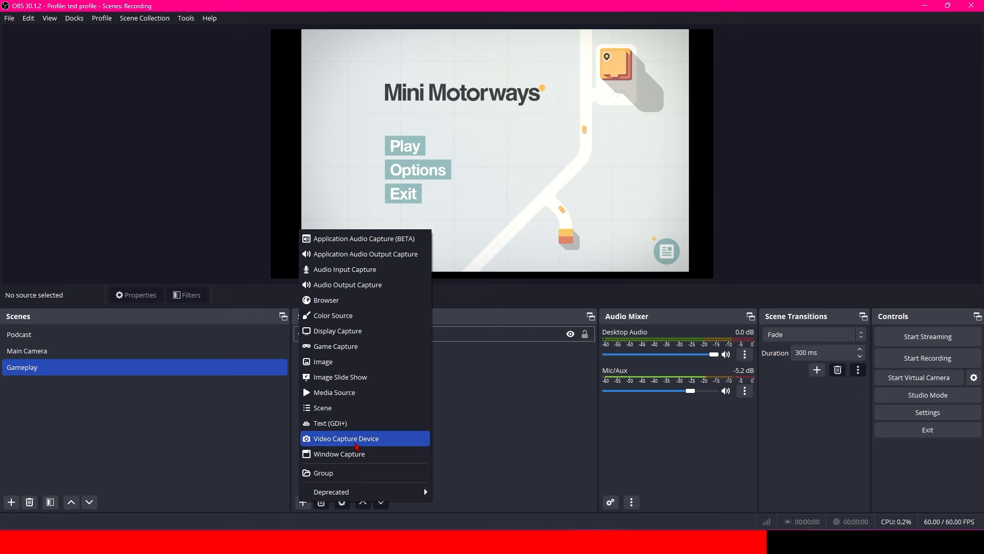
left_click(358, 444)
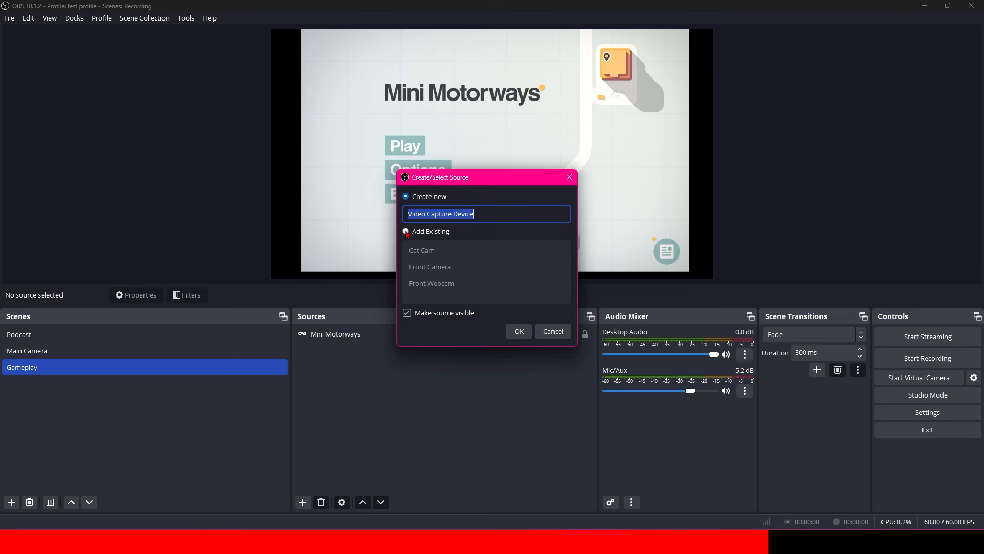
left_click(406, 231)
left_click(442, 282)
double_click(442, 283)
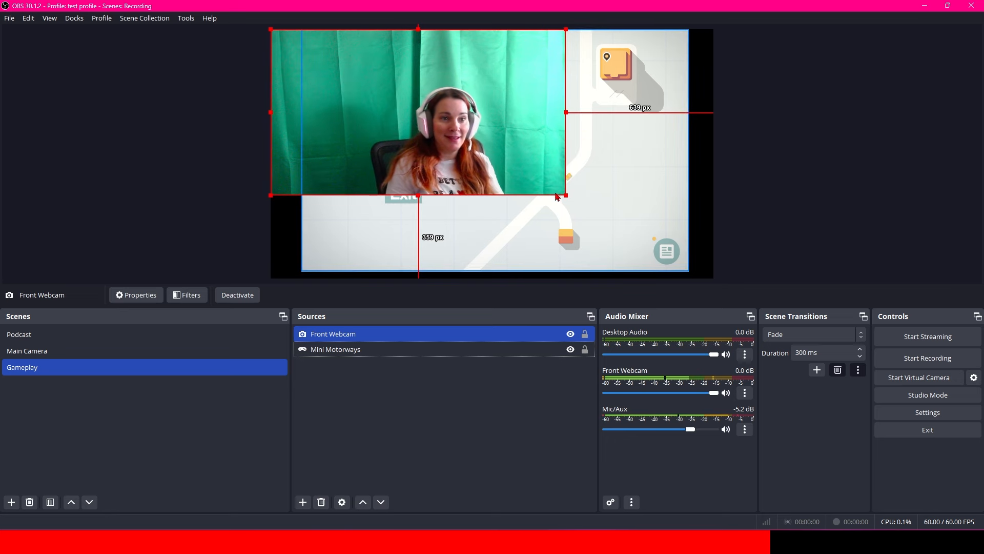
Shrink the Front Webcam to about 467 px wide and place it over the game's lower-right corner, slightly overhanging its right edge
left_click_drag(566, 195, 661, 249)
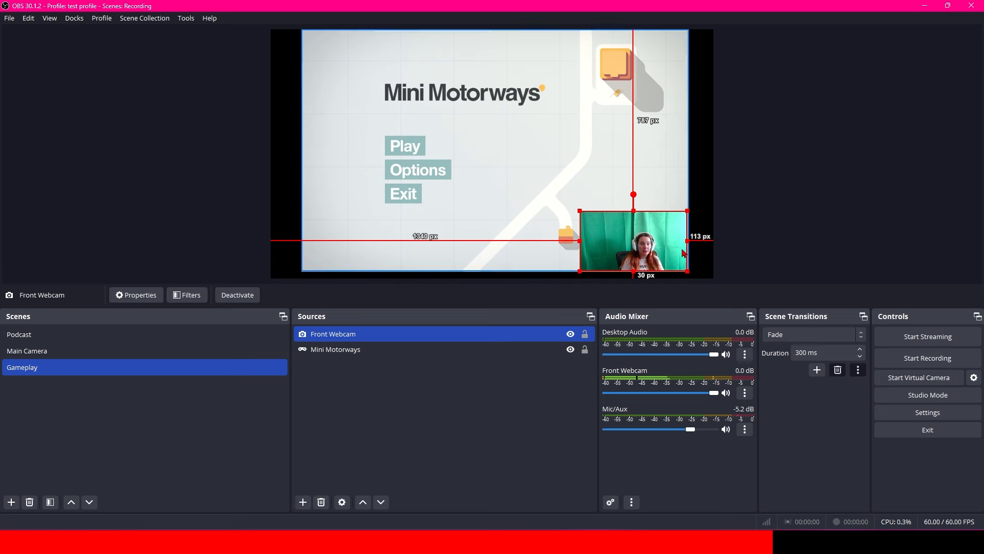
left_click(784, 260)
left_click_drag(637, 253, 640, 254)
left_click(735, 255)
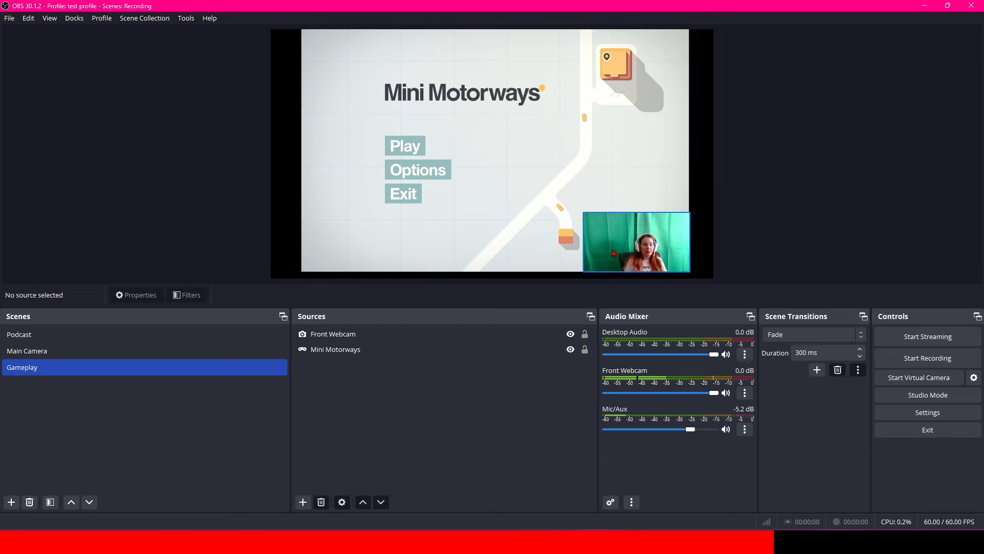
left_click_drag(636, 243, 646, 242)
left_click(757, 271)
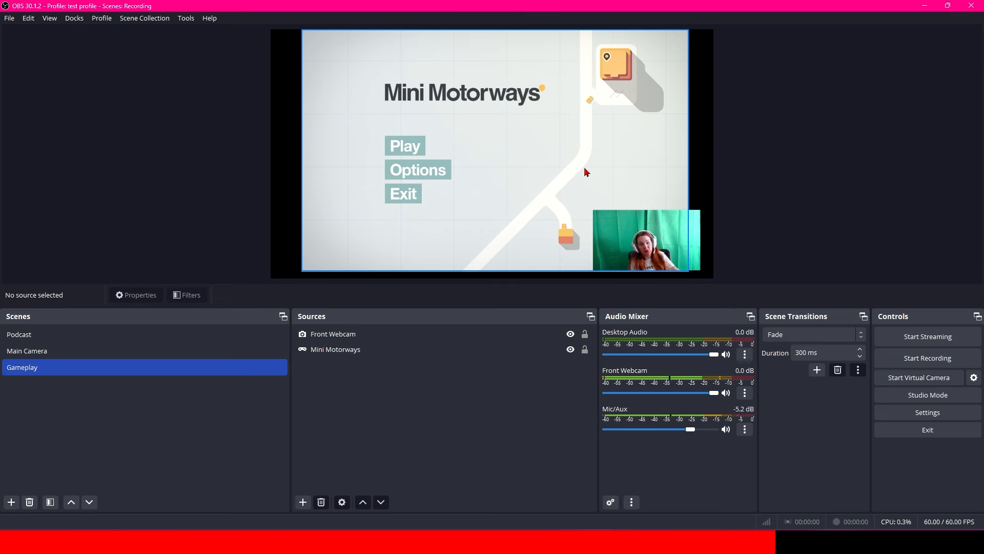
Add a Crop/Pad effect filter named "Crop image" to the Front Webcam source
left_click(359, 334)
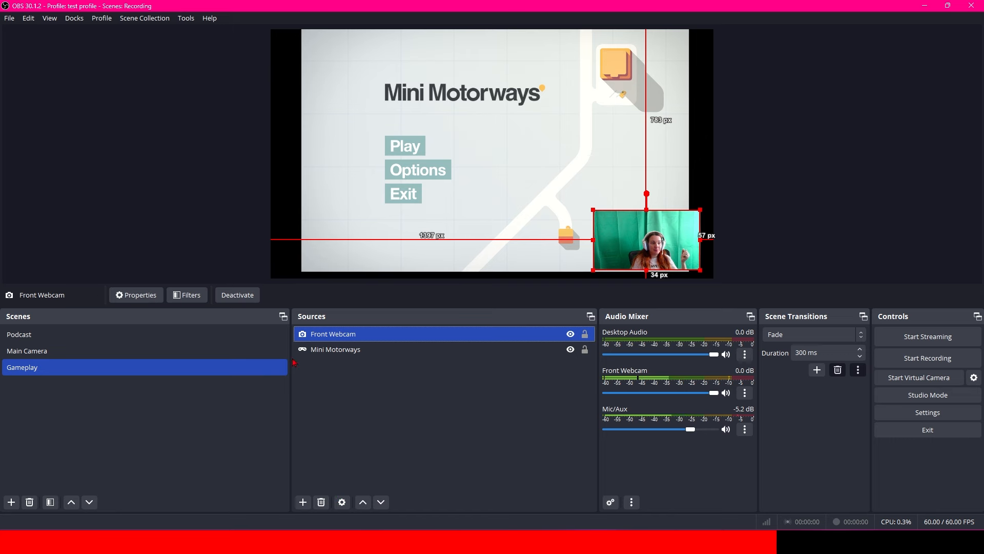
left_click(186, 295)
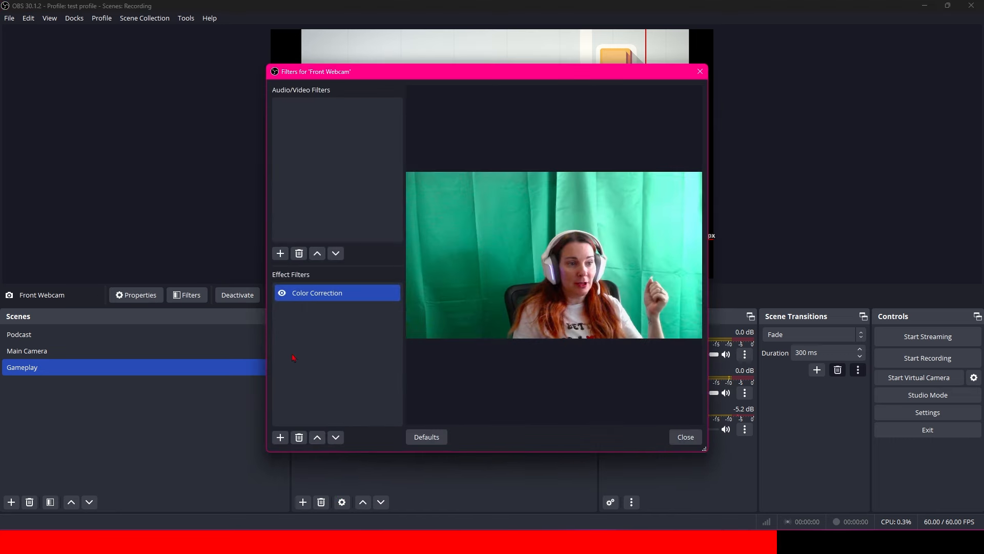
left_click(280, 437)
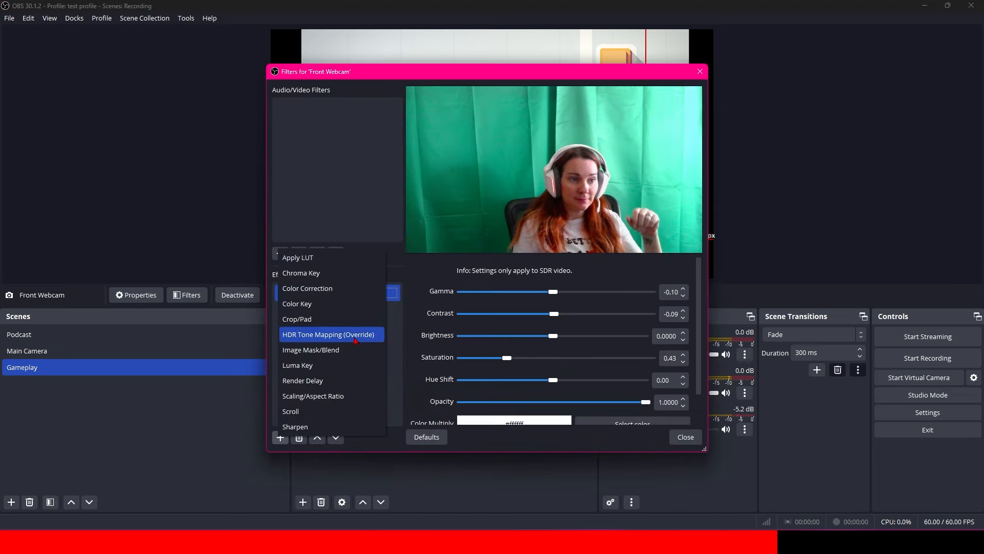
left_click(303, 318)
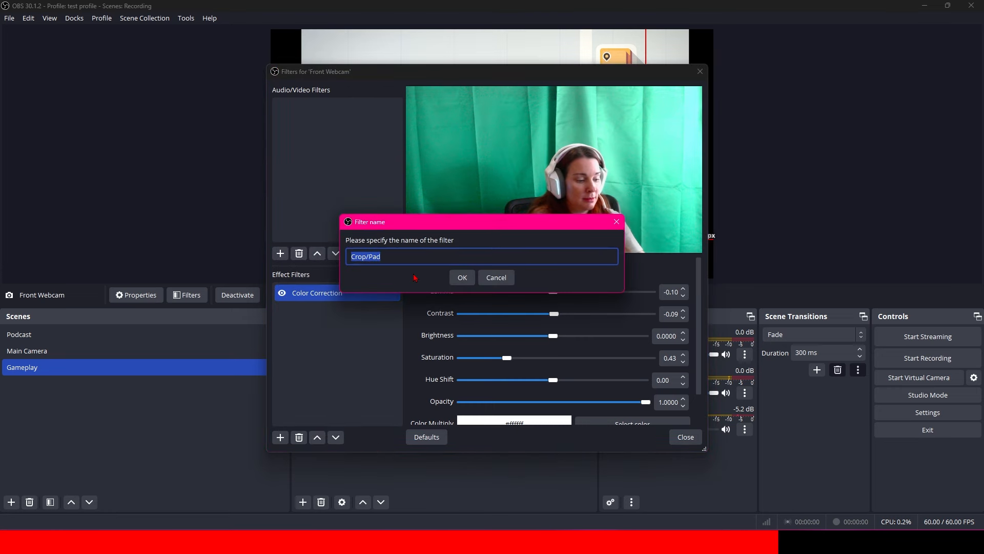
type("C")
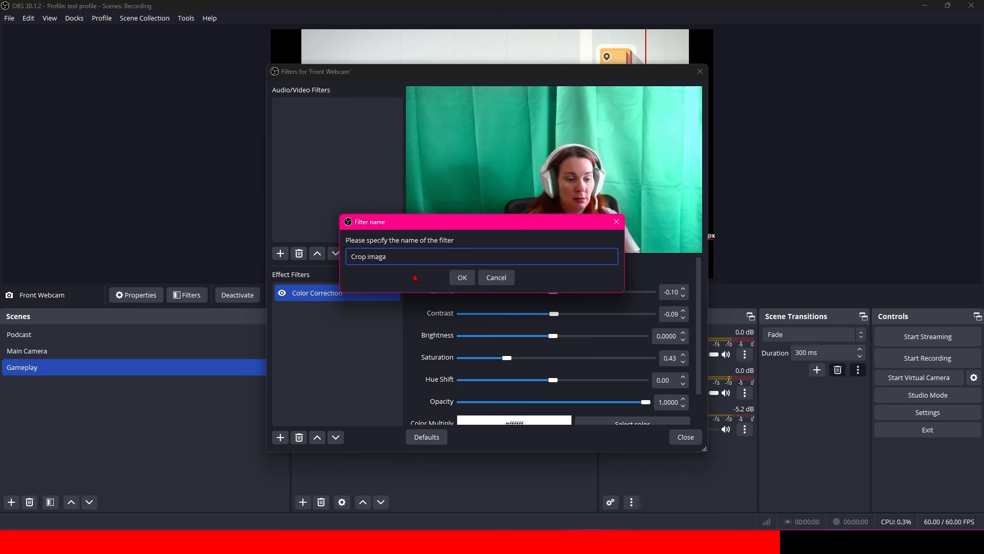
left_click(455, 279)
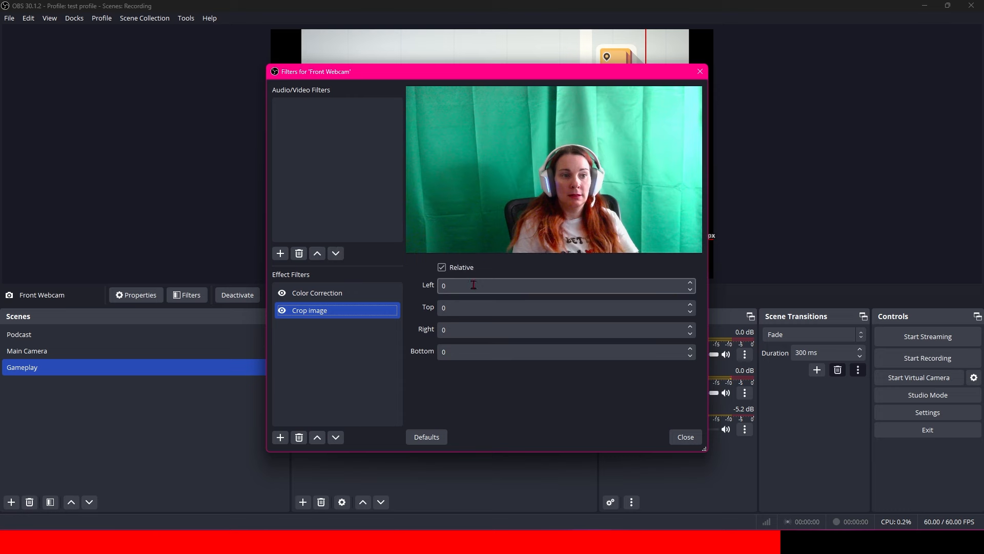
Set the filter's left and right crop to 300 each, and move the cropped webcam just inside the game's lower-right corner
double_click(452, 286)
type("4")
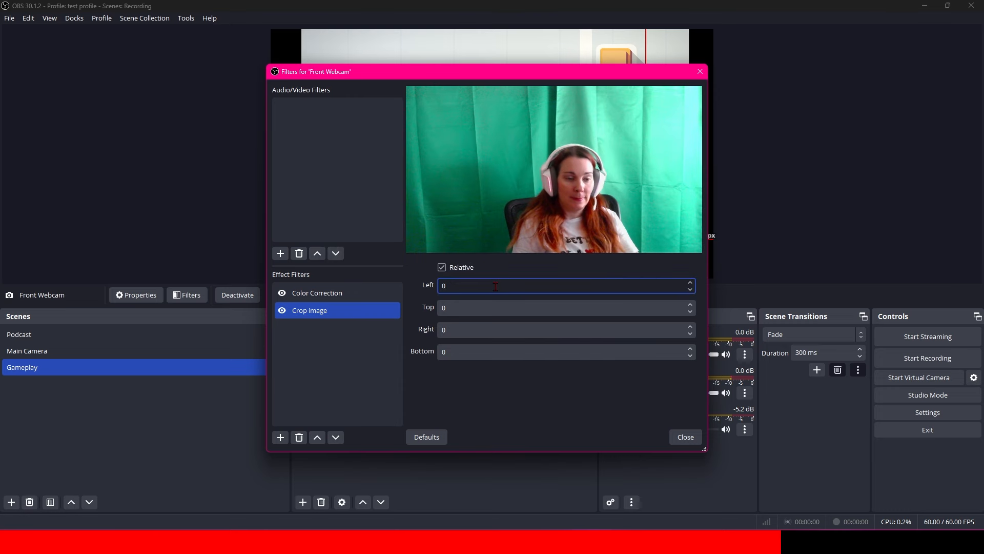
type("300")
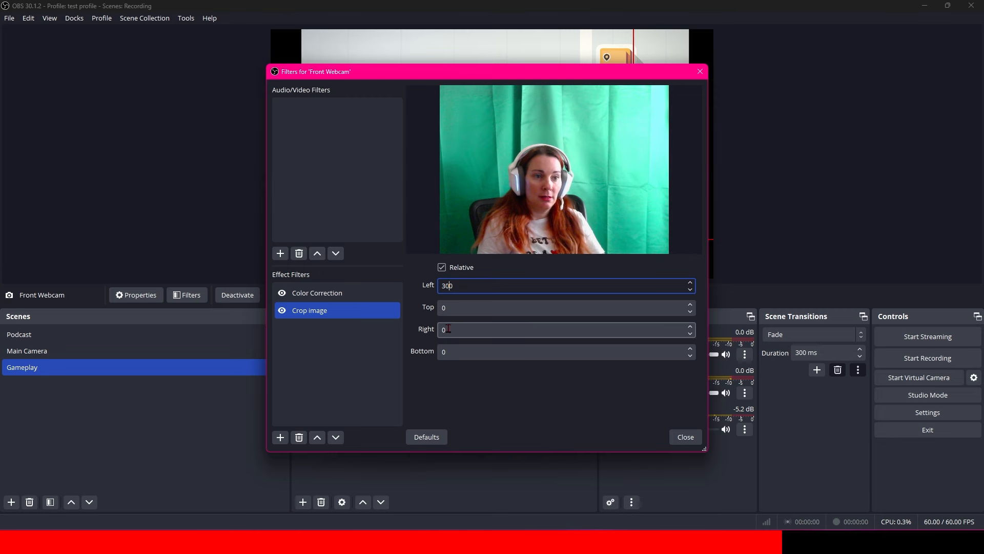
left_click(467, 336)
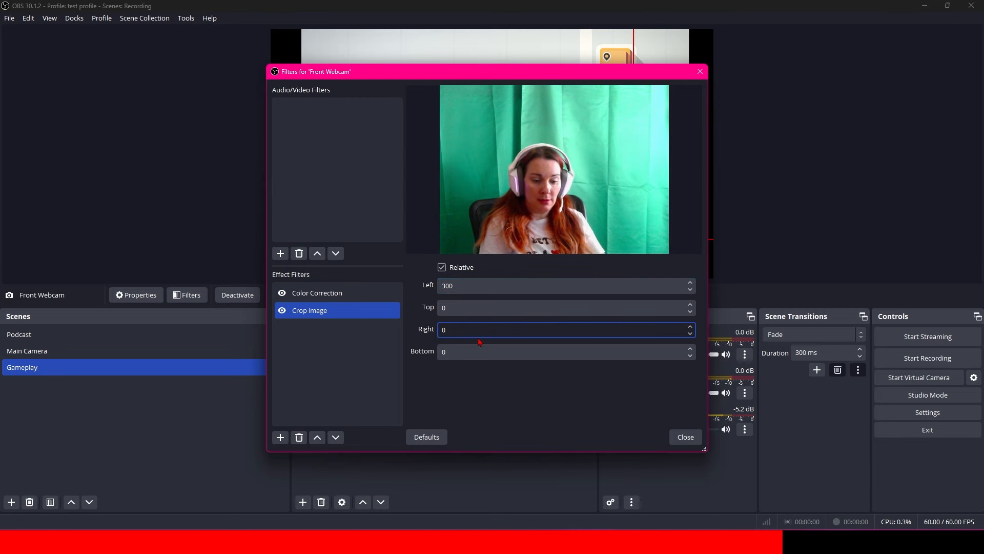
type("400")
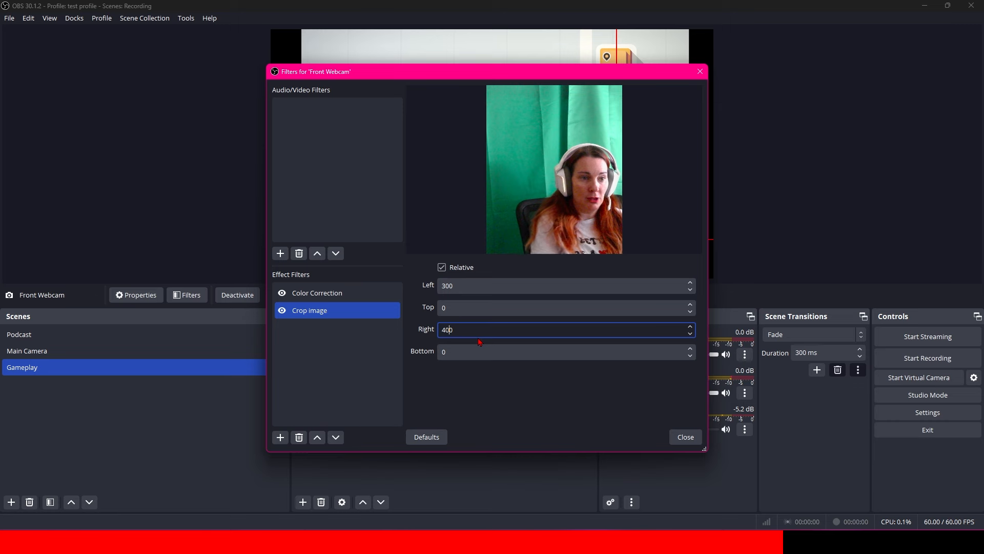
key("BackSpace")
key("BackSpace")
type("30")
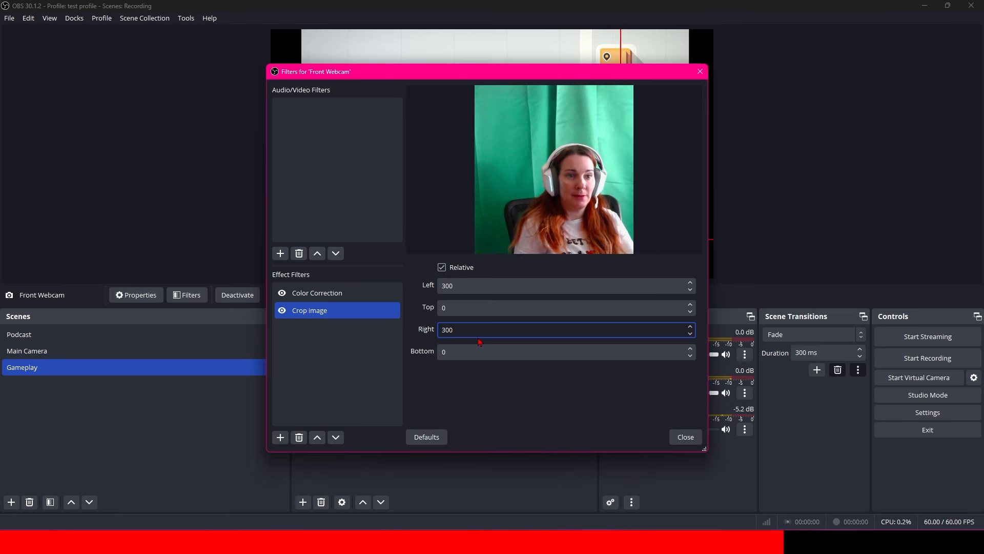
left_click(685, 436)
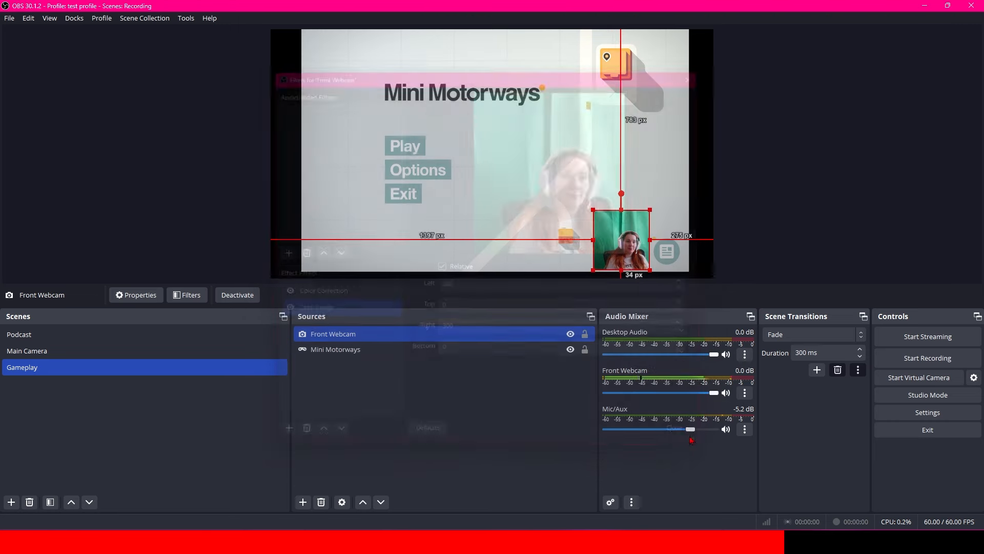
mouse_move(649, 248)
left_mouse_down()
mouse_move(661, 249)
mouse_move(651, 236)
left_mouse_up()
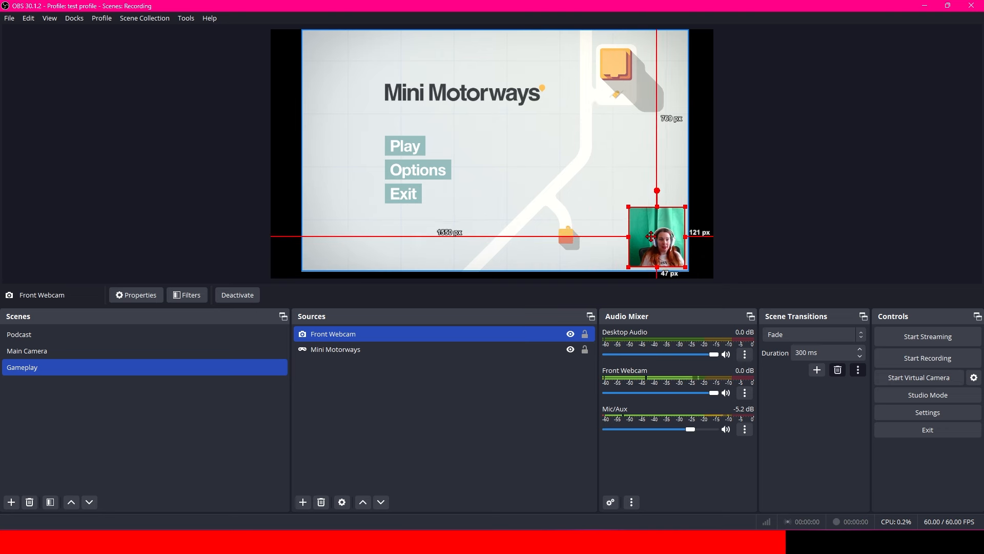
left_click(520, 405)
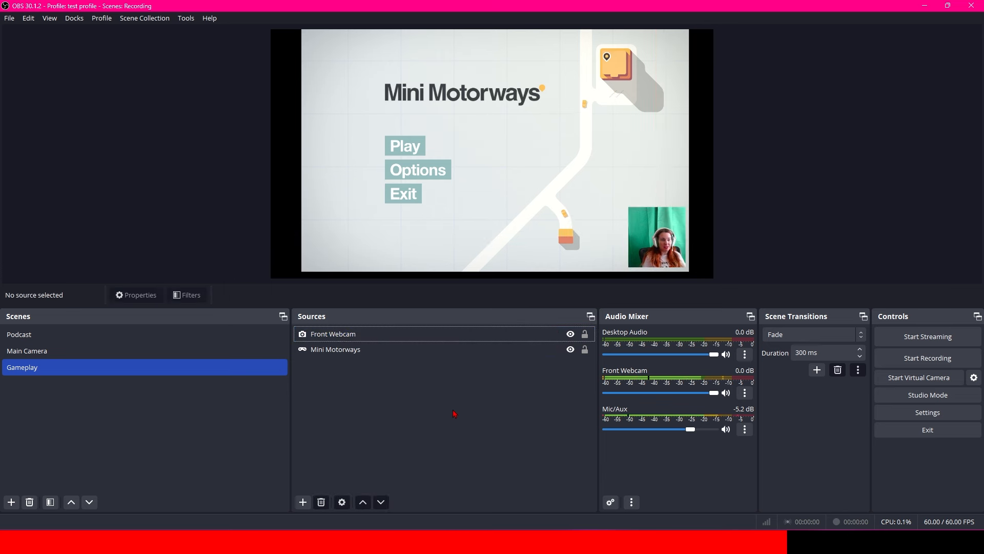
Set the top crop of the Front Webcam's Crop image filter to 200
left_click(339, 334)
left_click(195, 299)
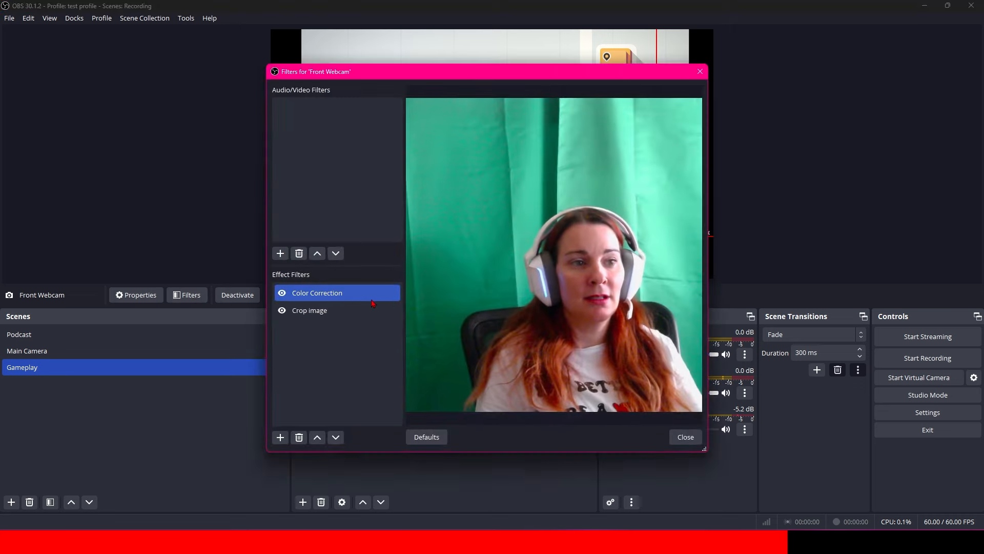
left_click(309, 313)
left_click(490, 308)
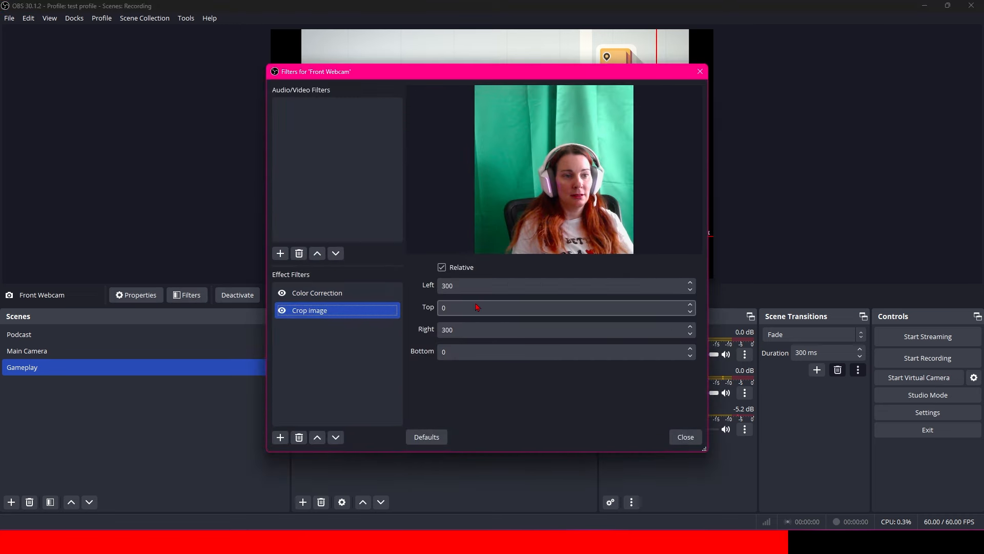
type("100")
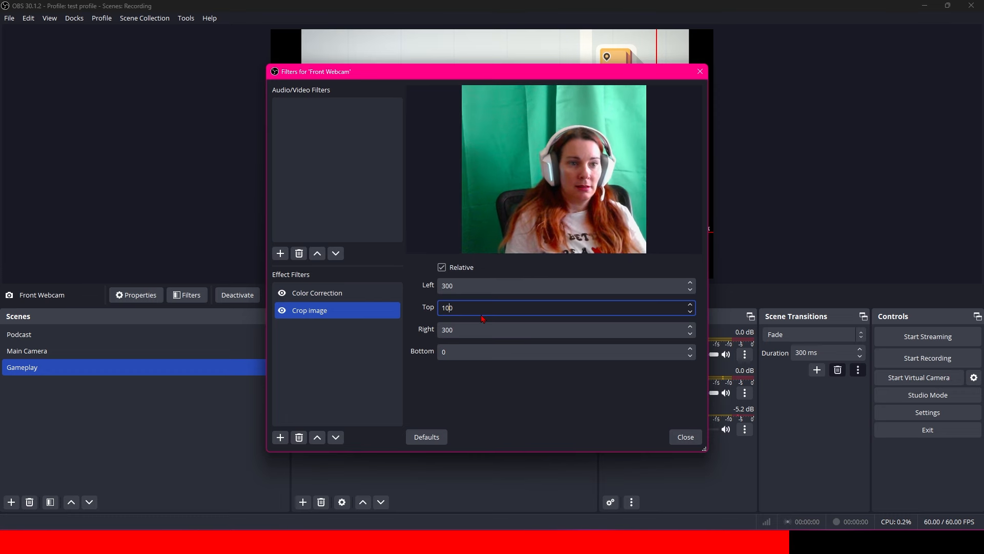
left_click(446, 308)
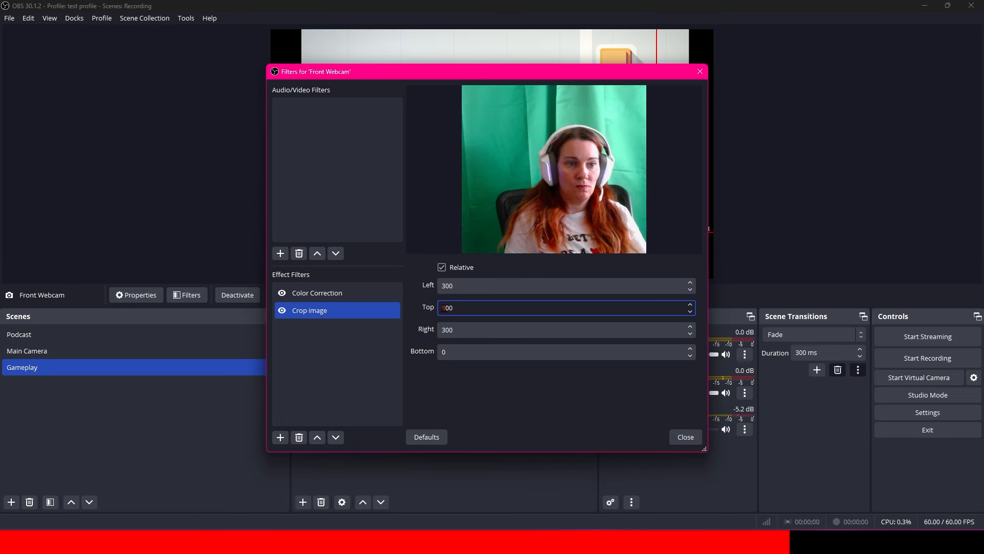
key("BackSpace")
type("2")
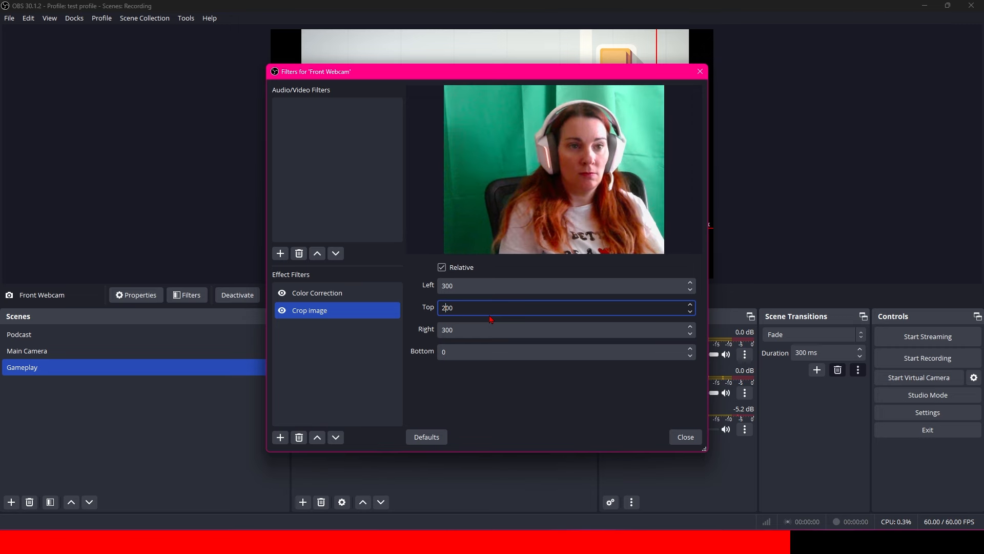
left_click(686, 437)
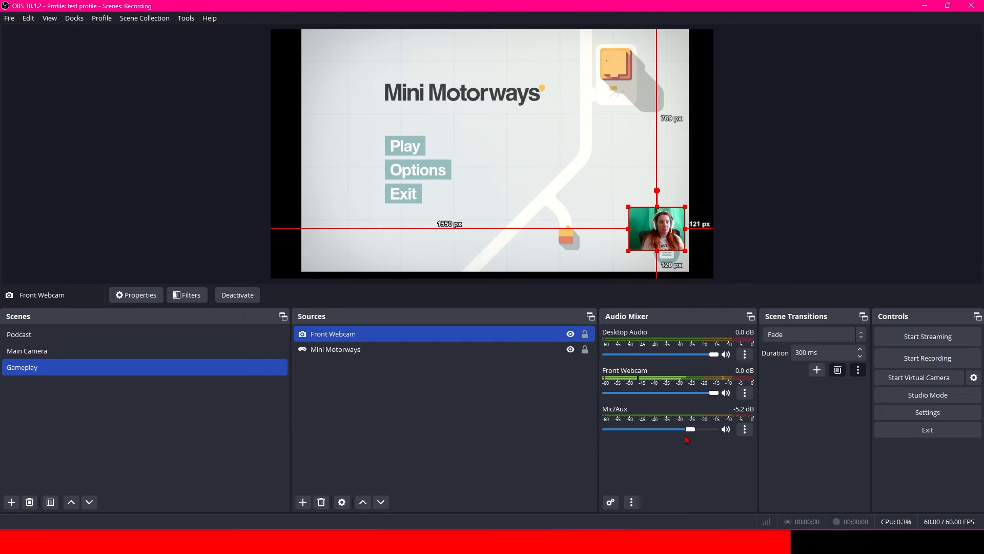
Enlarge the Front Webcam overlay to about 331 px wide and place it inside the game's lower-right corner
left_click_drag(628, 208, 609, 193)
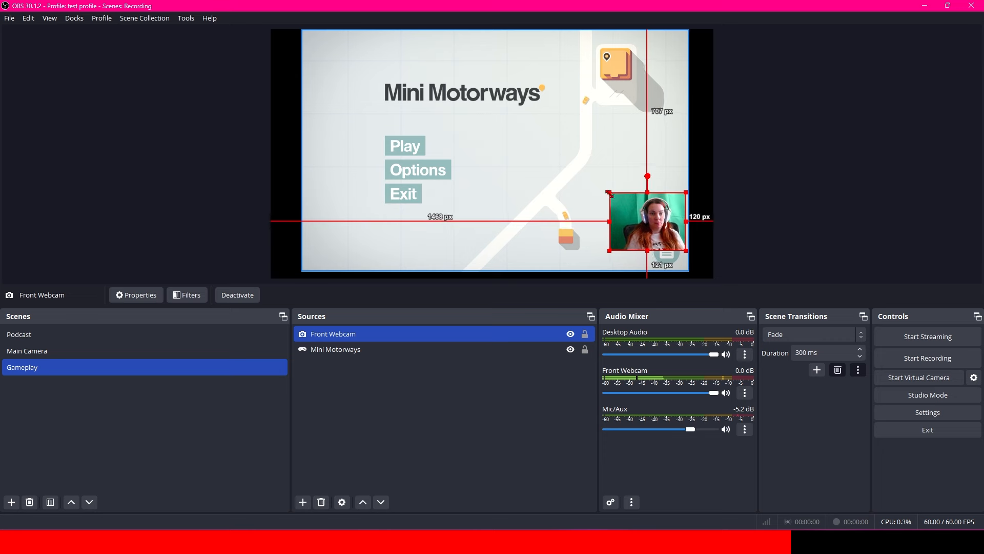
left_click_drag(639, 233, 640, 252)
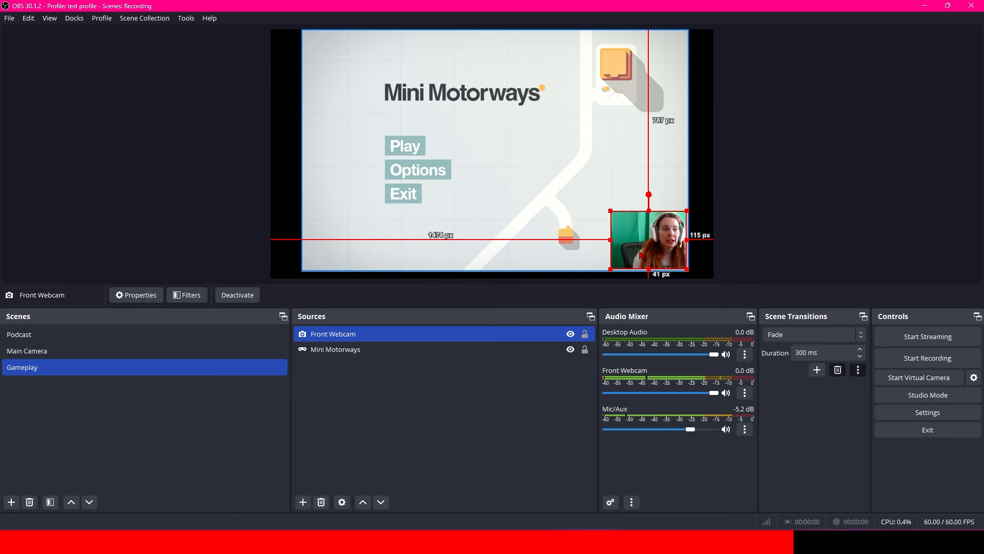
left_click(486, 424)
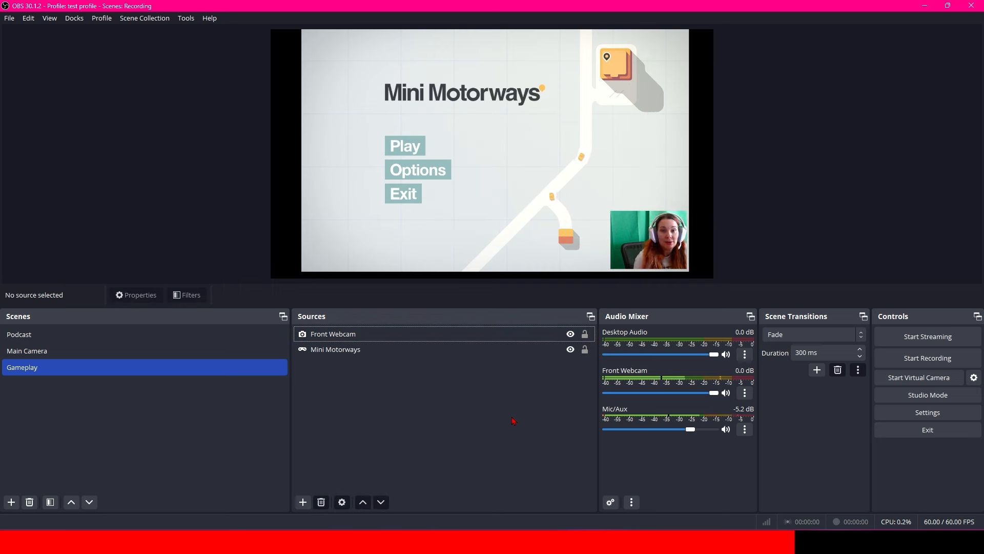
Add an image source named Logo to the Gameplay scene using the file trans logo copy.png
left_click(303, 503)
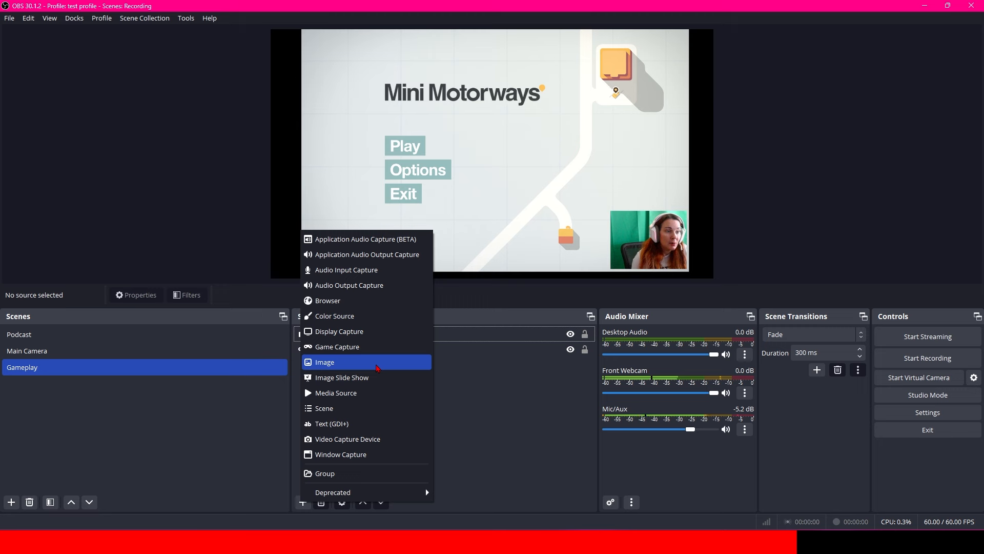
left_click(347, 363)
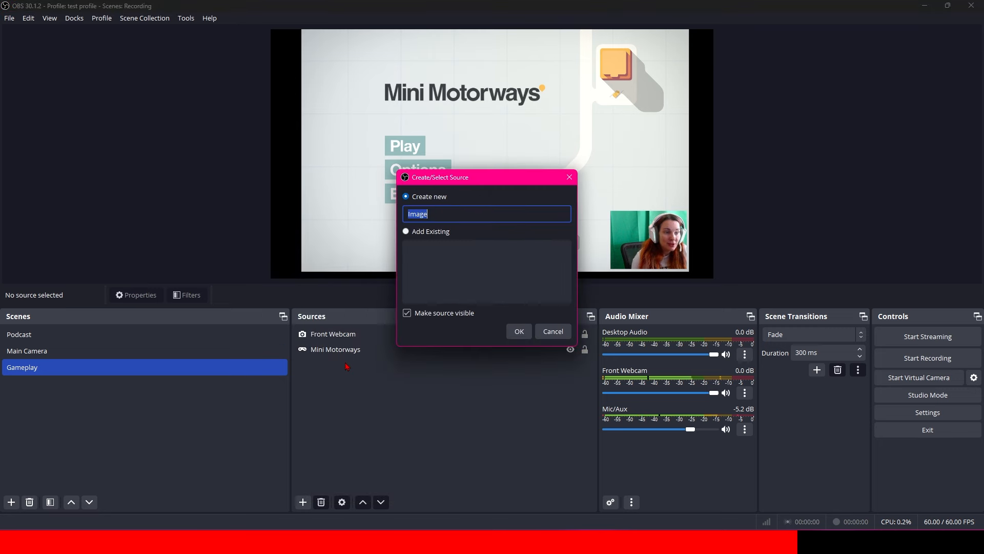
type("Logo")
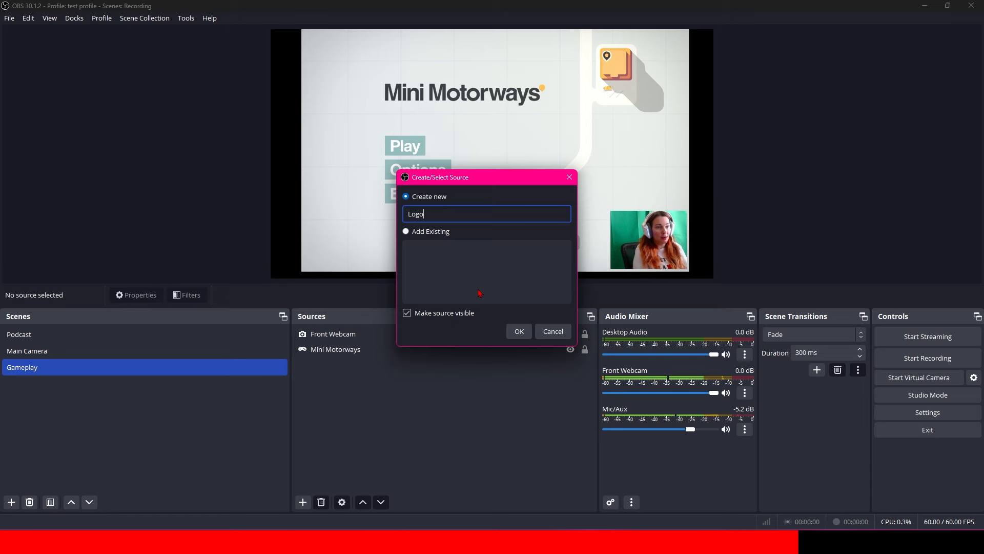
left_click(528, 332)
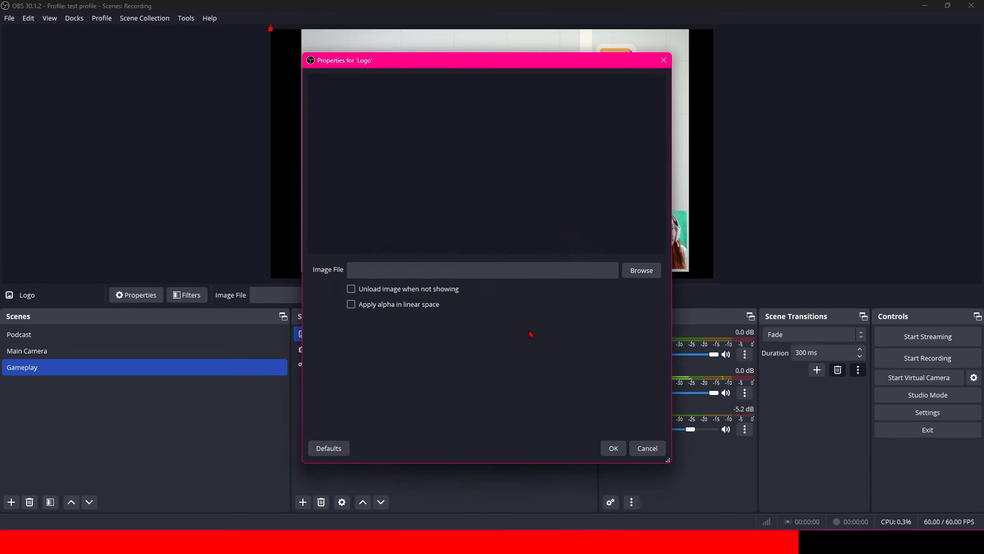
left_click(642, 270)
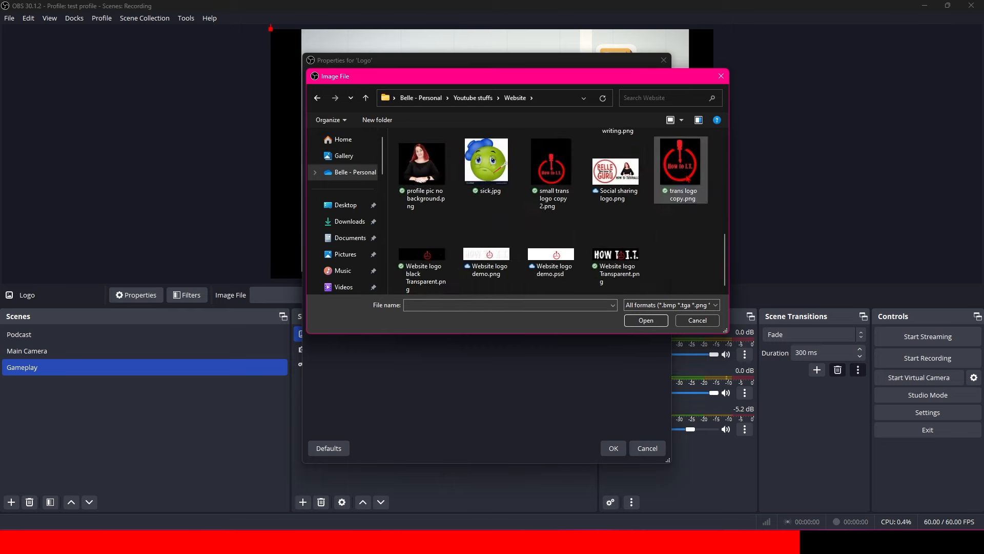
left_click(681, 169)
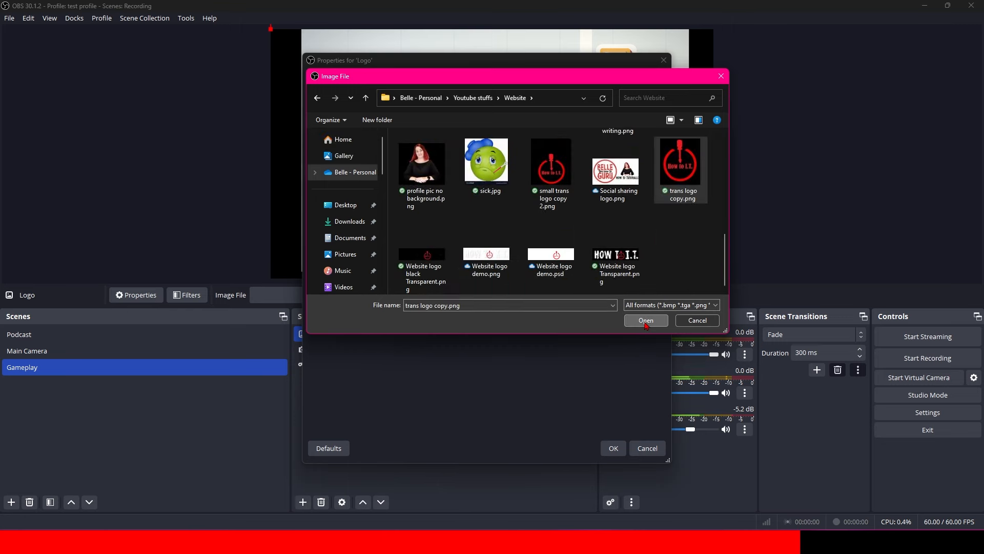
left_click(645, 321)
left_click(613, 448)
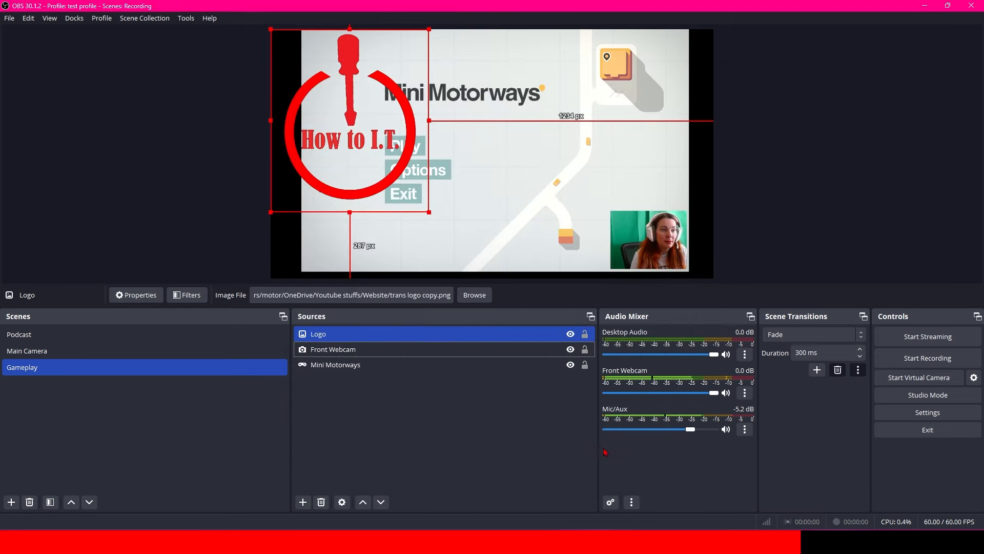
Shrink the logo and place it inside the game's lower-left corner
left_click_drag(435, 216, 323, 261)
left_click(588, 277)
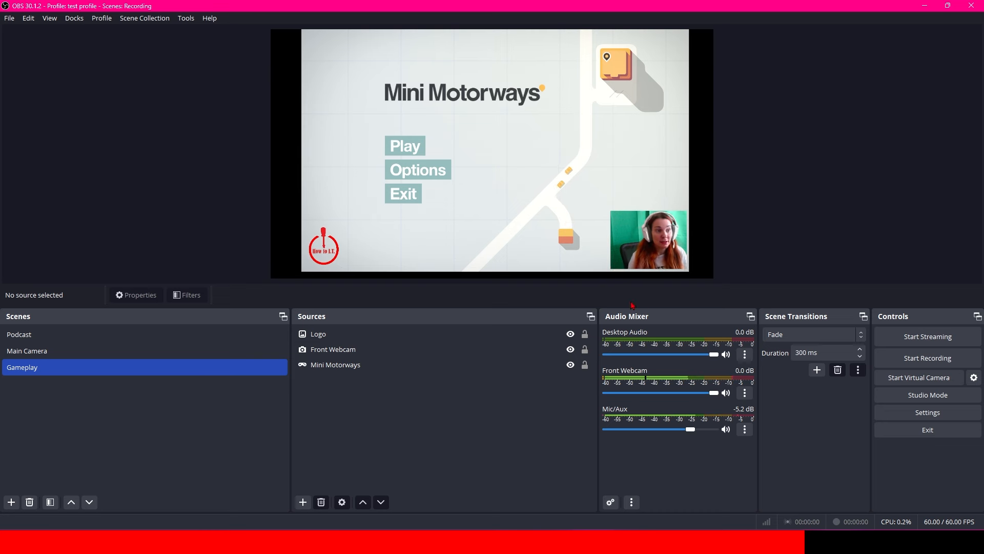
Create a media source named Socials in the Gameplay scene
left_click(303, 502)
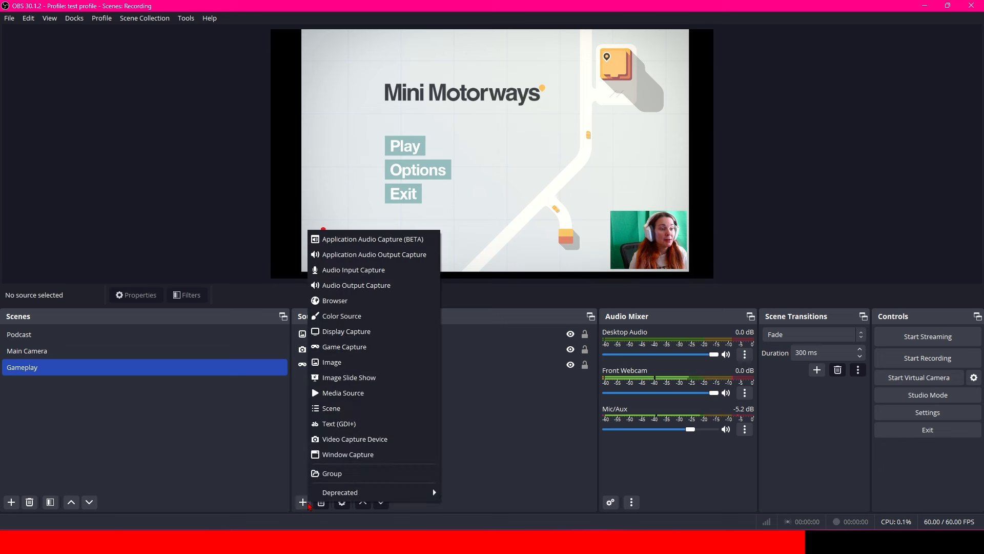
left_click(369, 394)
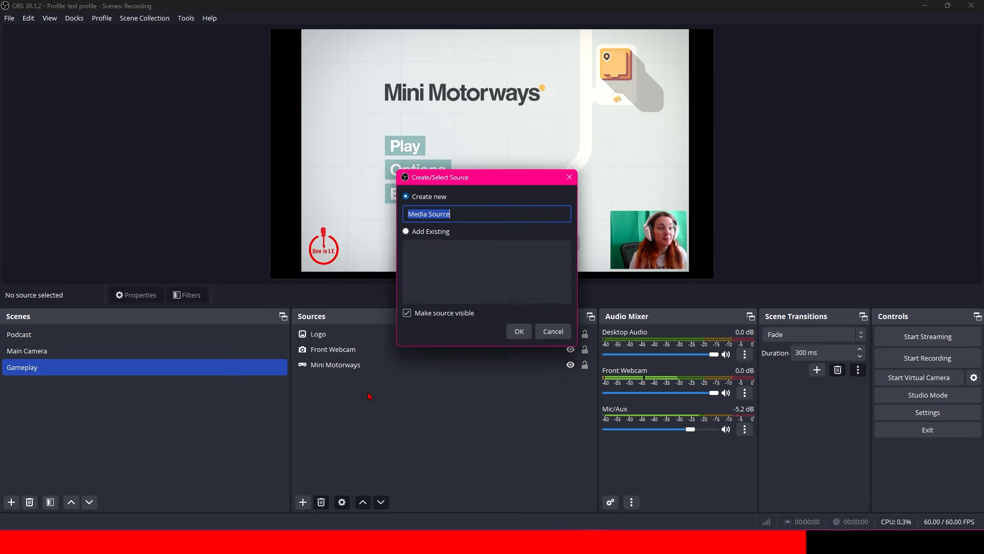
type("Socials")
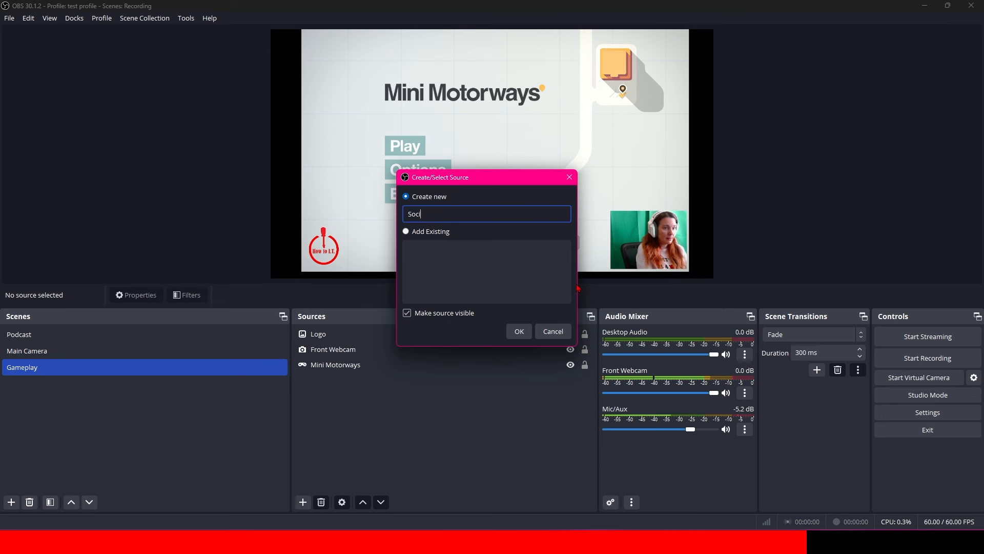
left_click(519, 332)
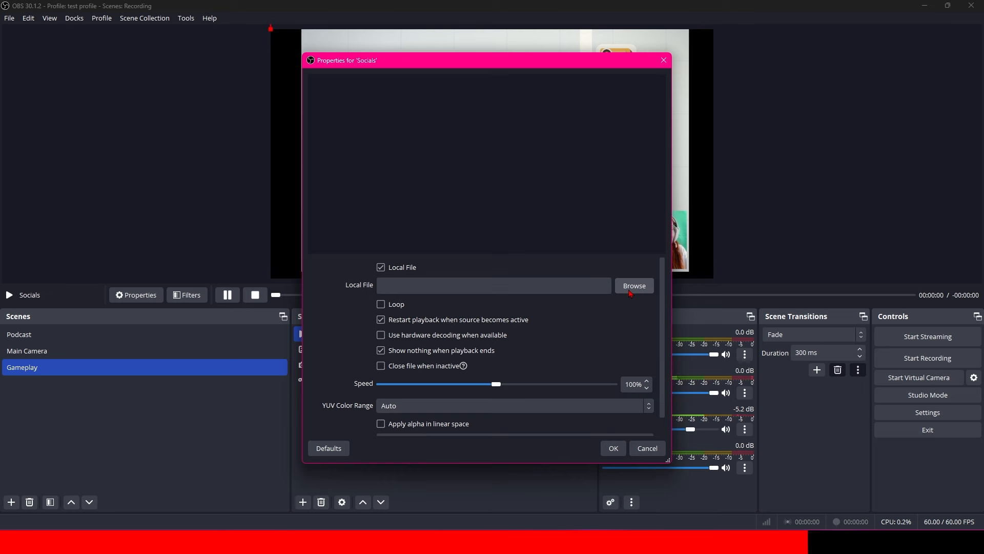
Load Subscribe Button.mp4 from the Subscribe Animation_AME folder as the Socials source's local file, keeping the default playback options
left_click(630, 293)
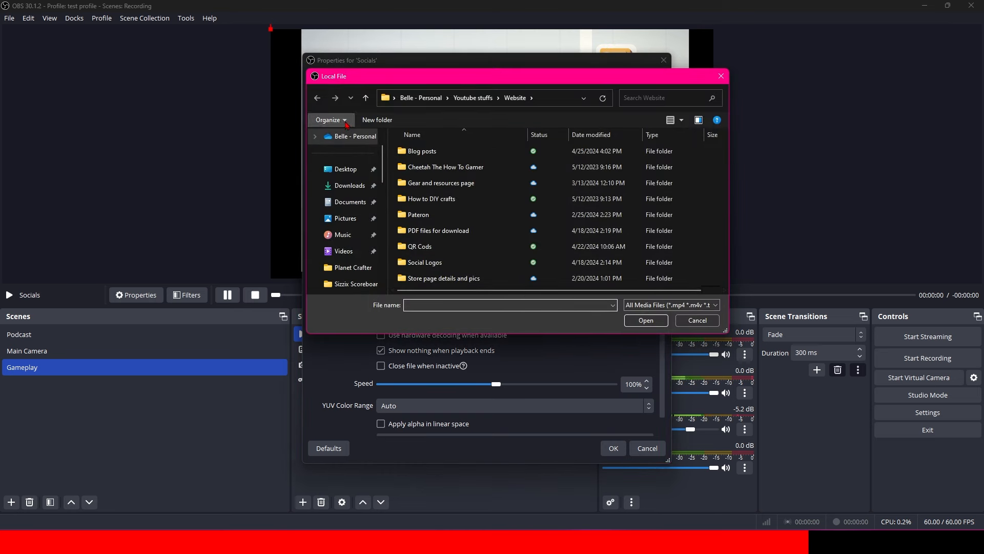
scroll(349, 220, "down", 5)
left_click(354, 251)
left_click(427, 158)
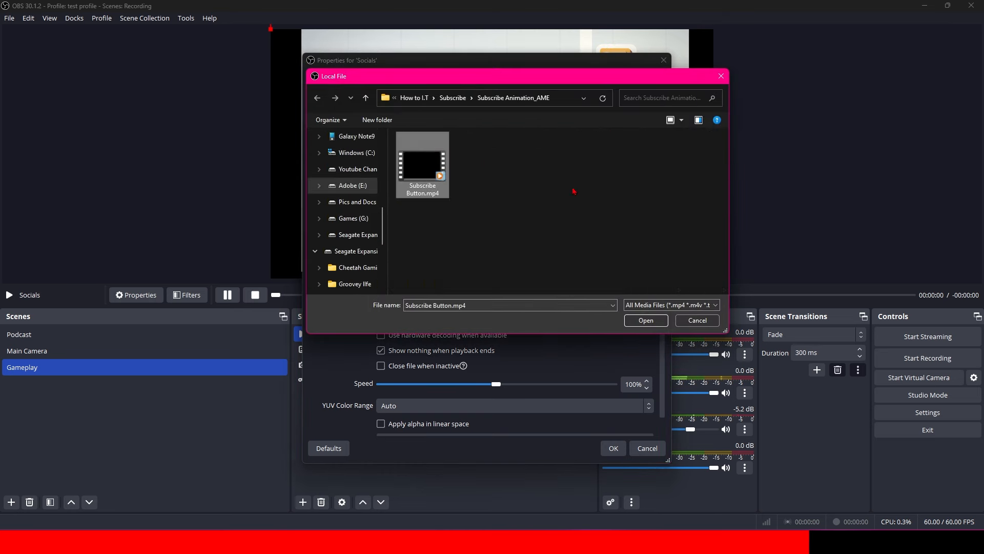
left_click(645, 320)
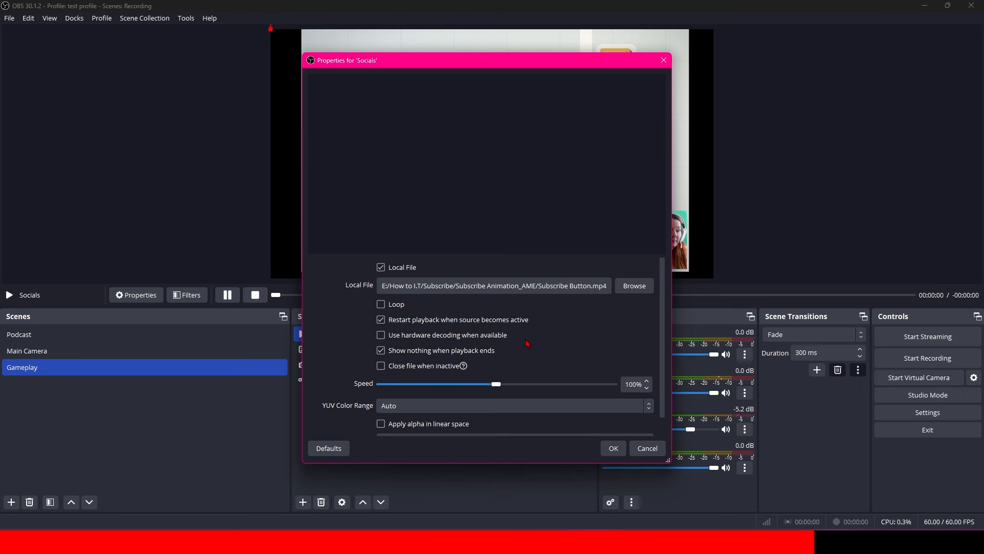
scroll(545, 354, "down", 1)
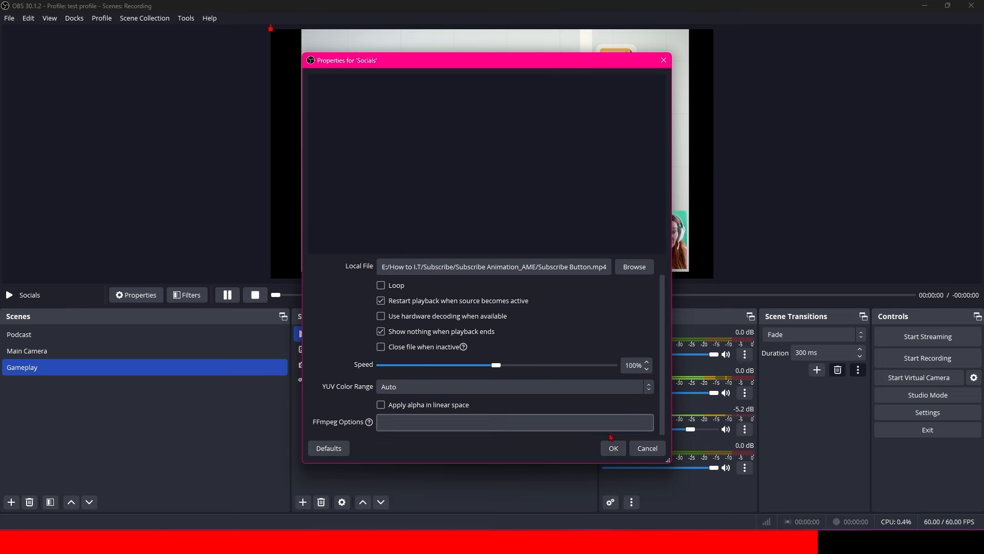
left_click(614, 448)
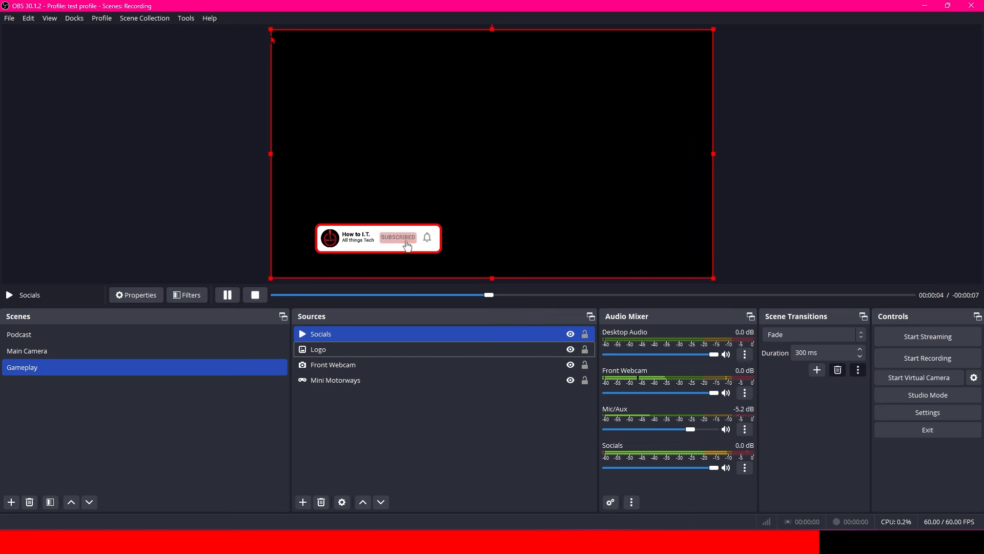
Shrink the Socials overlay, shift it toward the canvas's lower-right corner and reorder it below Front Webcam in the source stack
left_click_drag(272, 153, 339, 166)
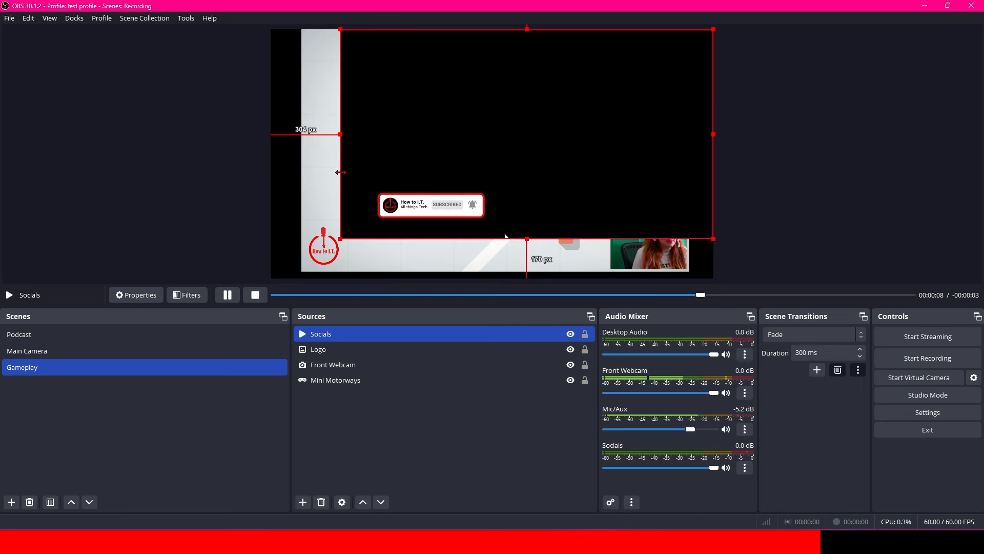
left_click_drag(483, 151, 554, 189)
key("ctrl+Down")
key("ctrl+Down")
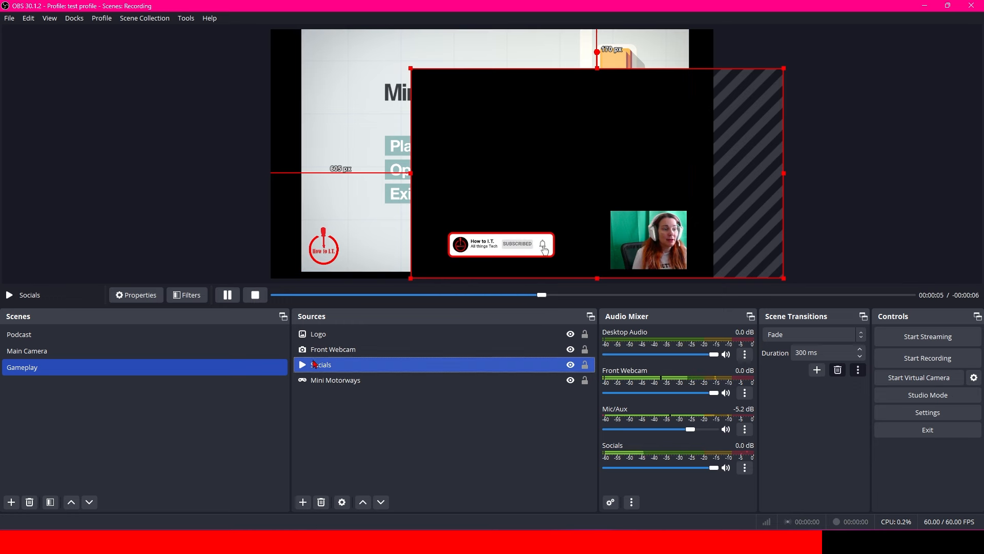
Add a Crop/Pad effect filter named Crop vid to the Socials source
left_click(187, 295)
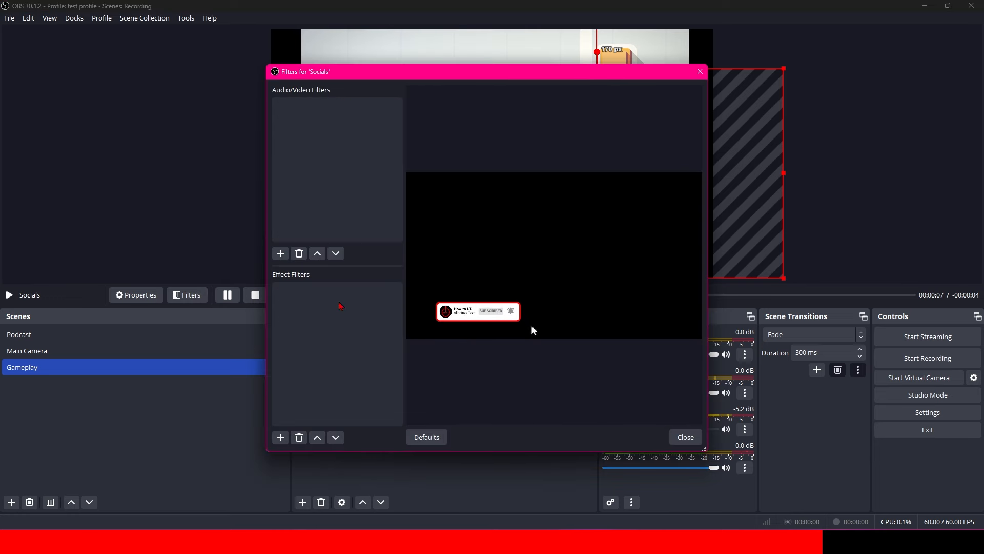
left_click(280, 437)
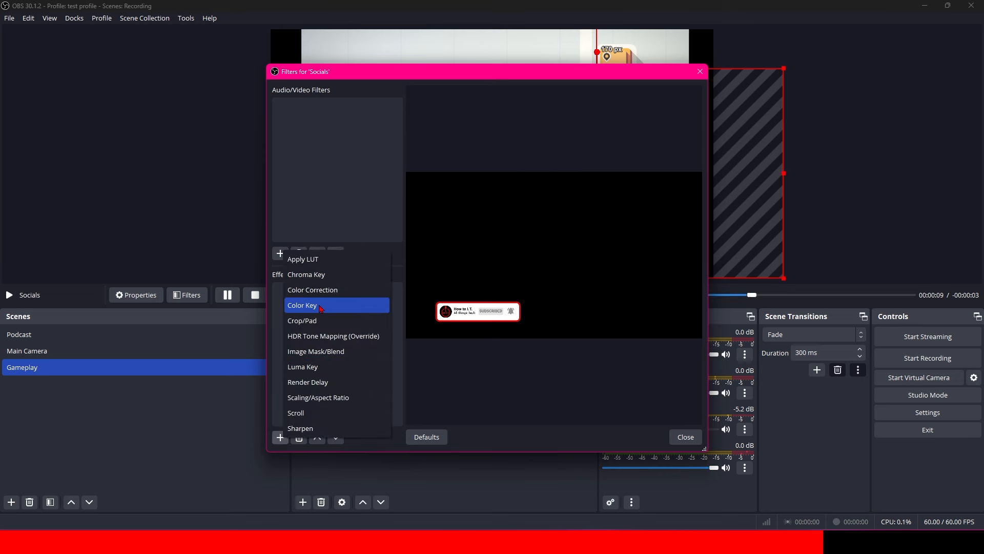
left_click(305, 321)
type("Crop vid")
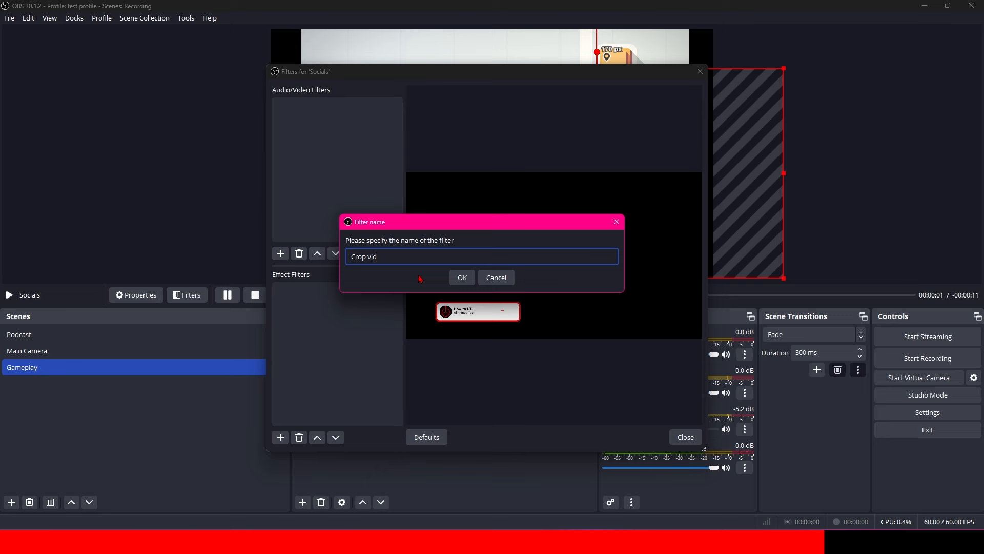
left_click(462, 277)
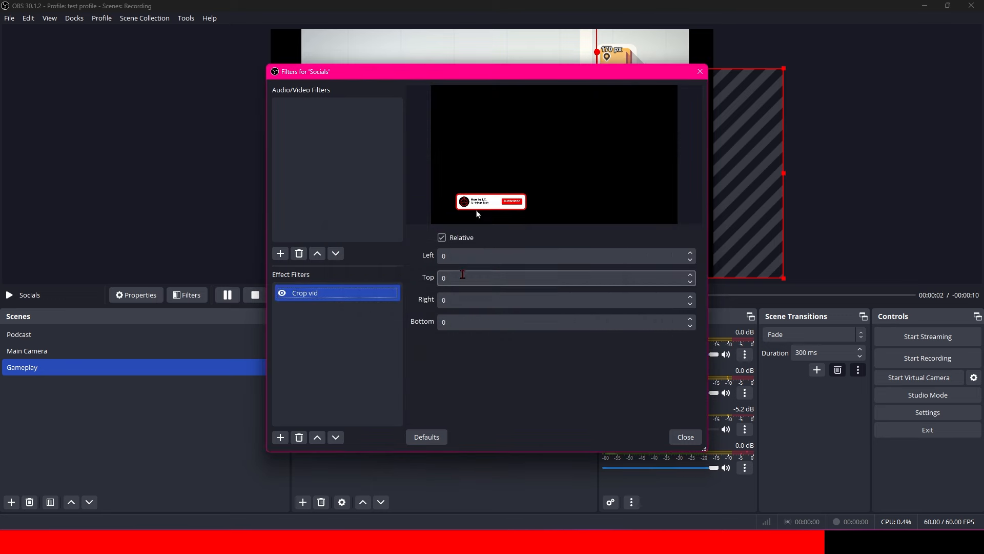
Crop the Socials video to the subscribe banner with left 170, top 820, right 1160 and bottom 100
left_click(487, 257)
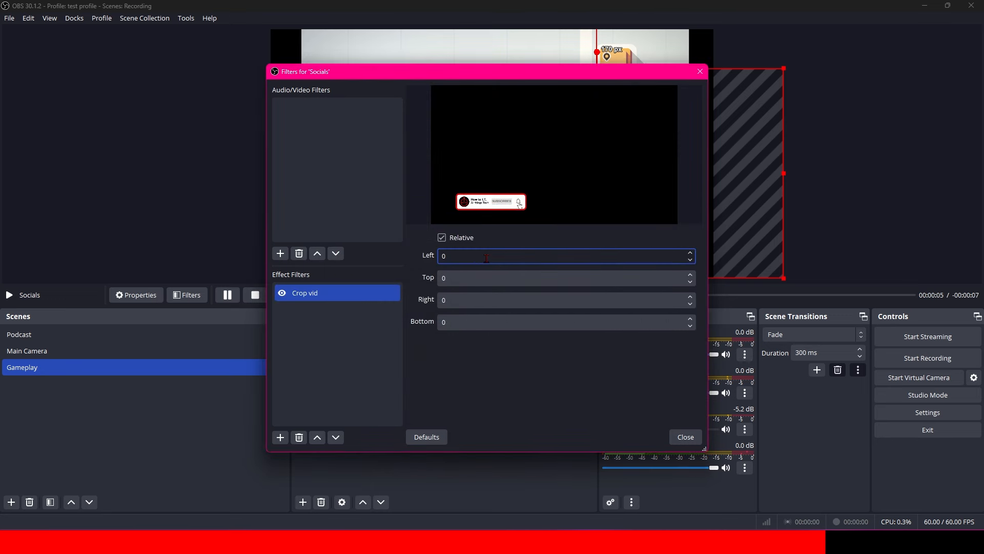
type("40")
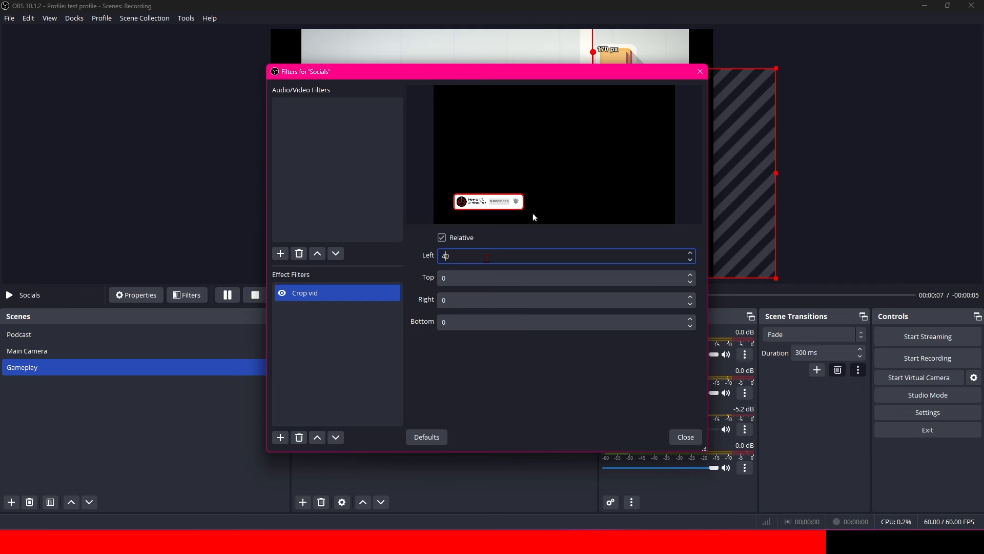
key("BackSpace")
key("BackSpace")
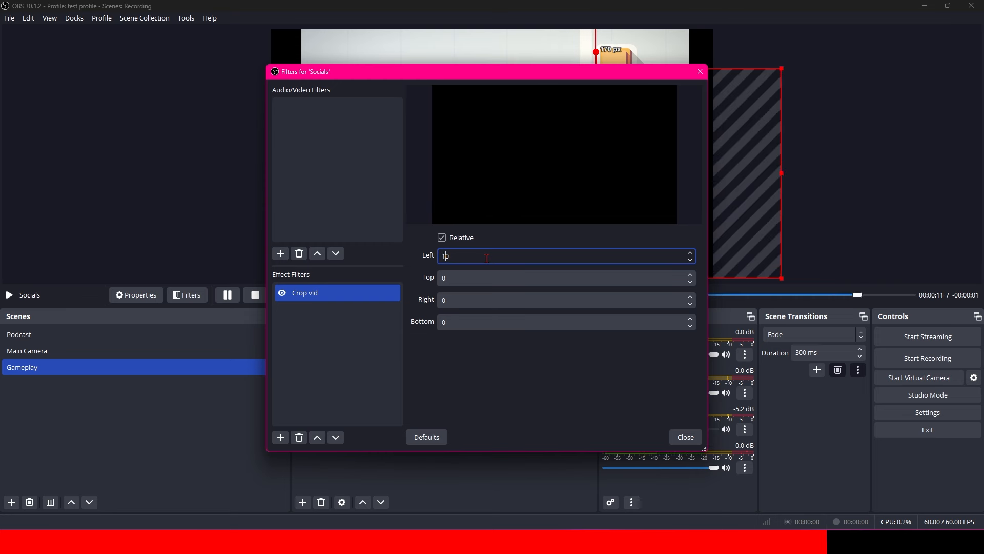
type("10")
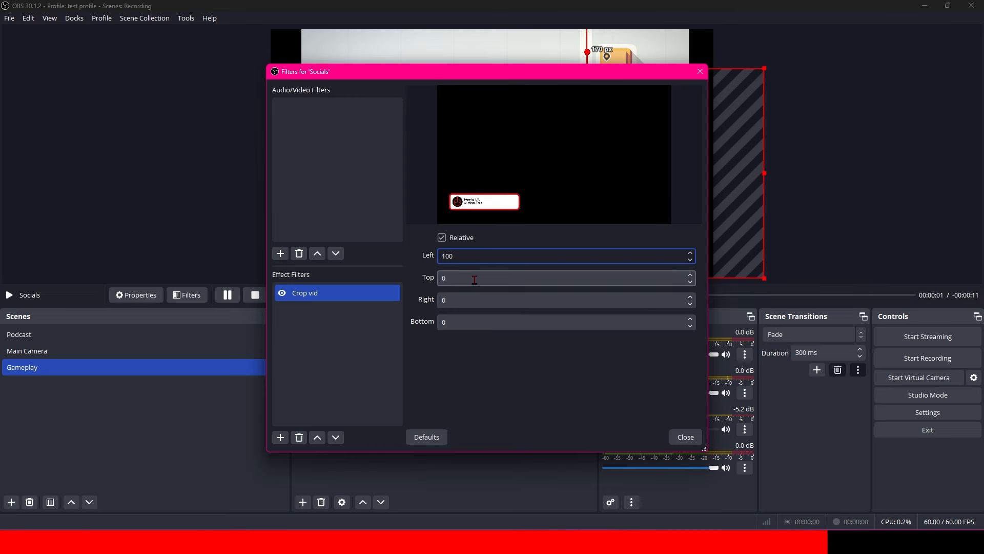
left_click(443, 278)
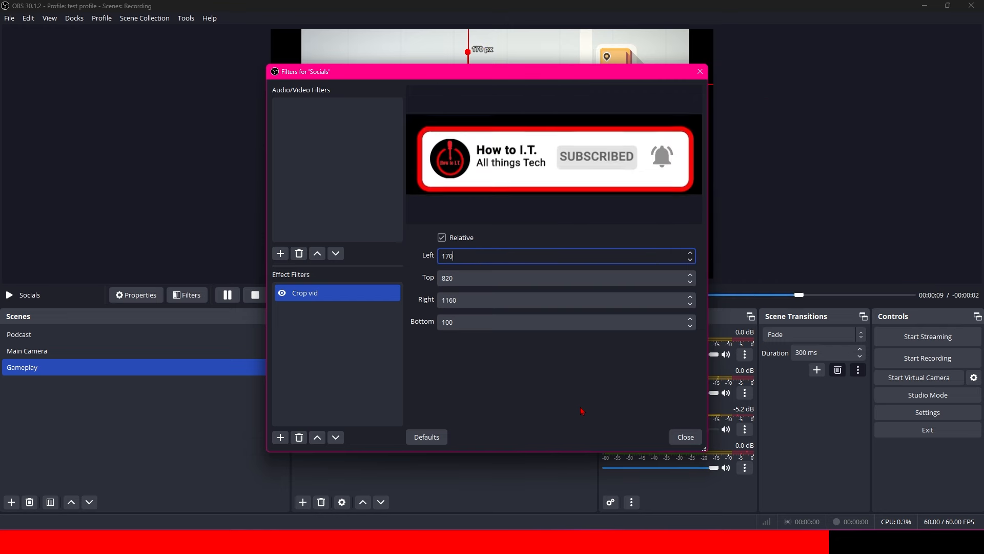
left_click(682, 437)
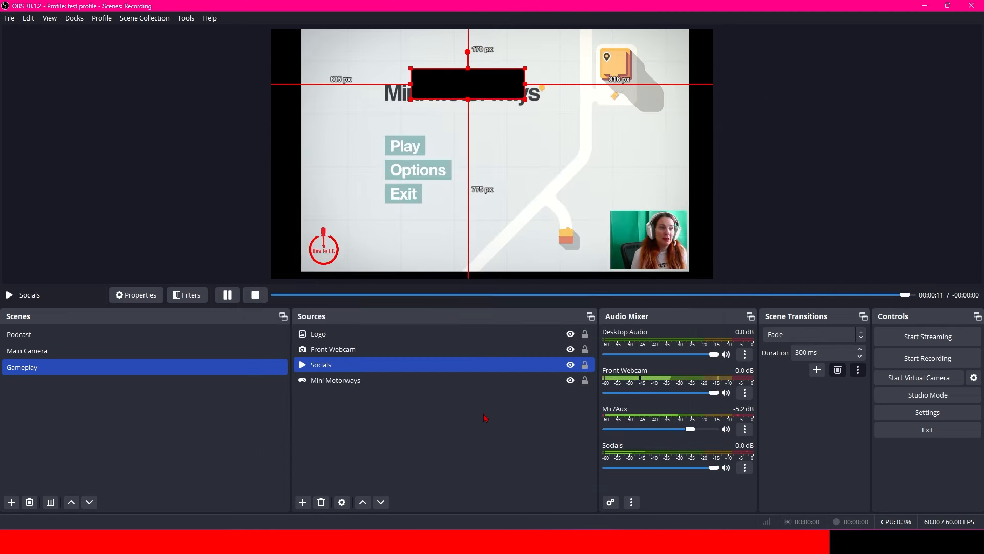
Place the cropped Socials banner at the bottom centre of the canvas, between the logo and the webcam
left_click_drag(510, 87, 535, 256)
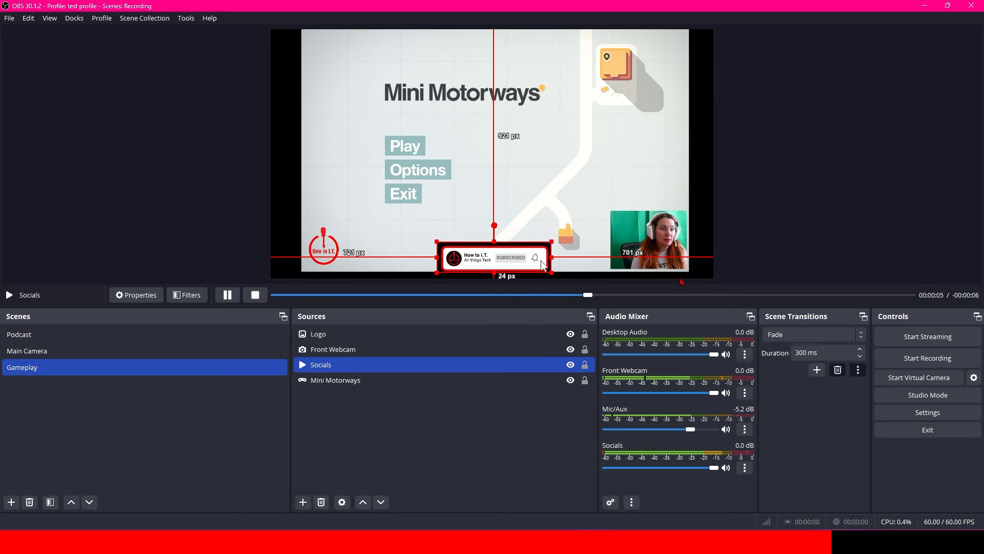
left_click(750, 277)
Remove the Socials source from the Gameplay scene
left_click(391, 364)
left_click(369, 334)
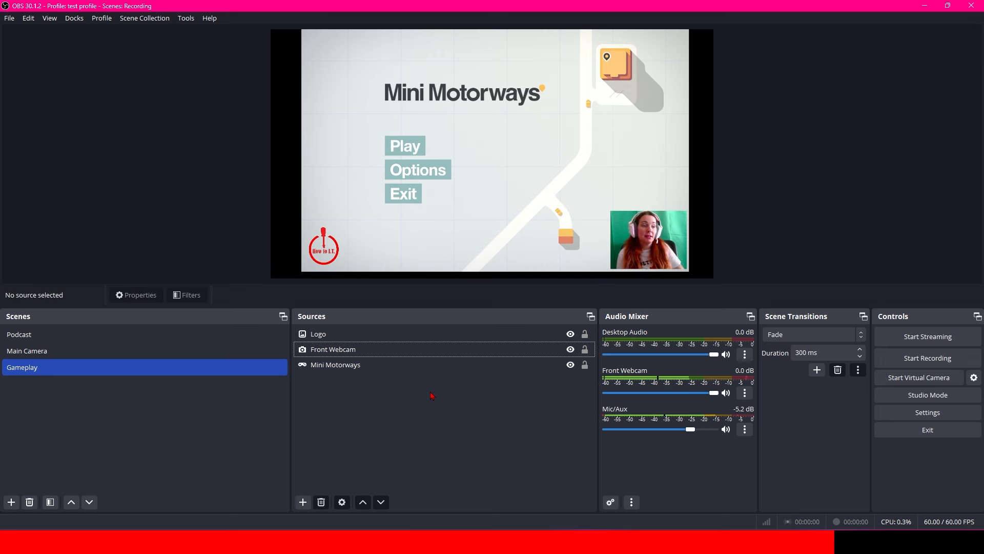
Add a new scene named Intro
left_click(231, 431)
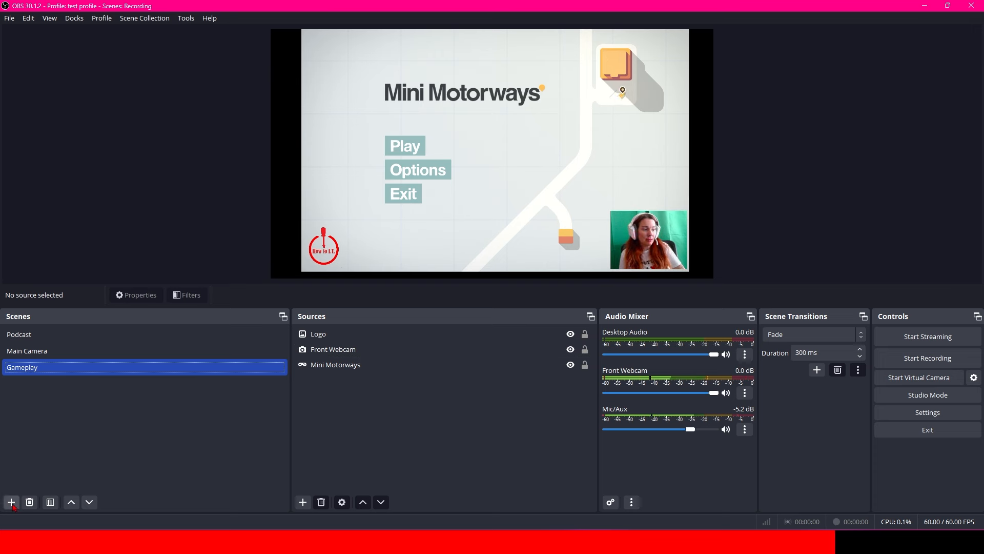
left_click(11, 502)
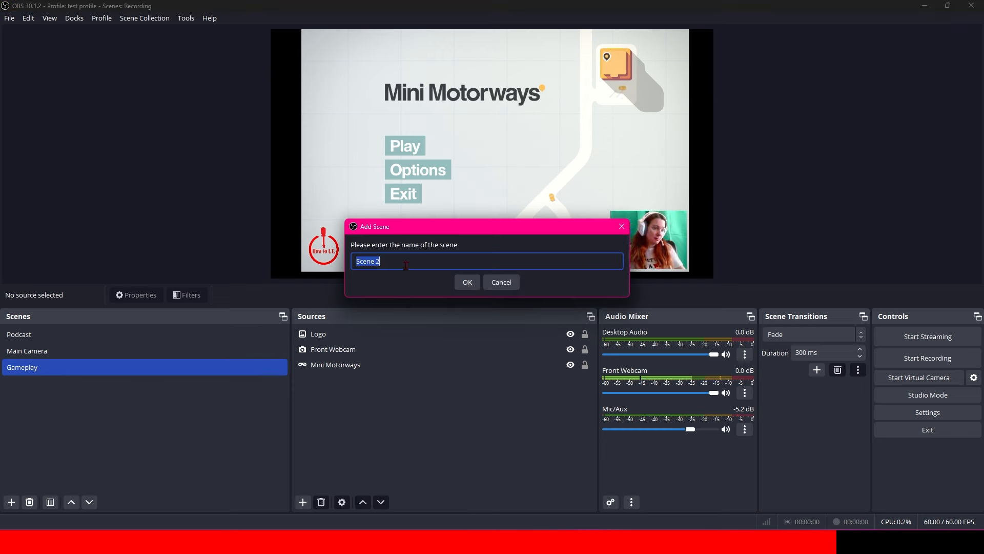
type("Intro")
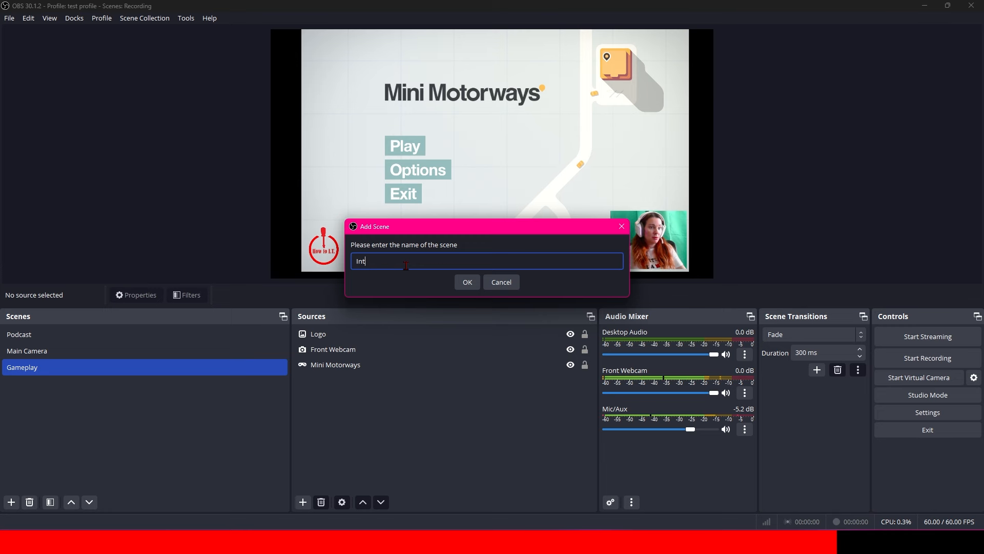
left_click(468, 282)
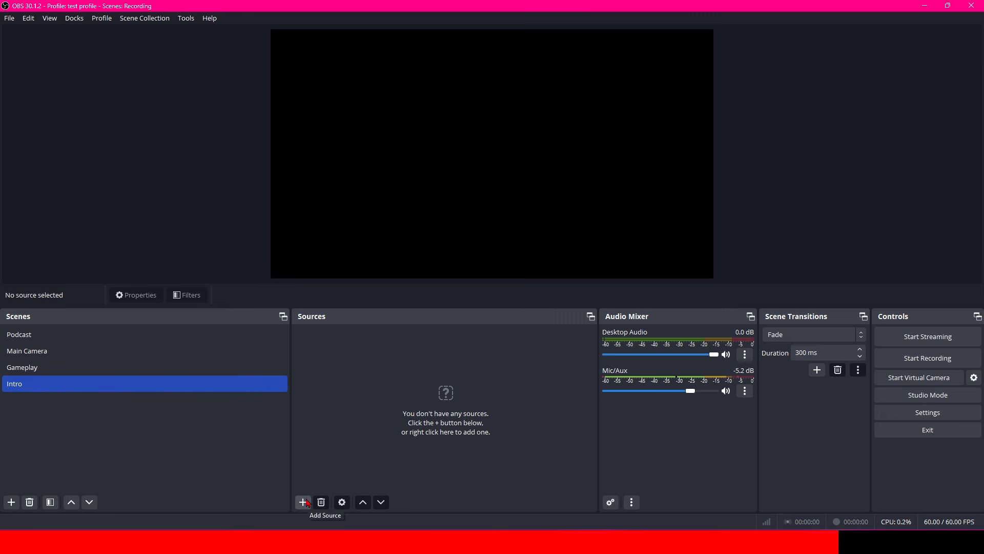
Add a media source named Intro stream to the Intro scene, using the logo intro video as its local file
left_click(303, 502)
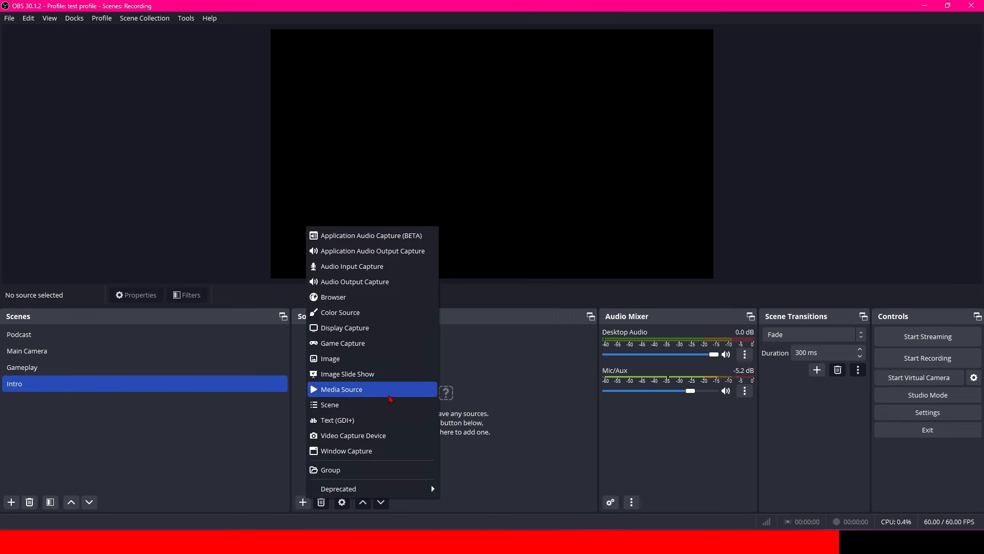
left_click(390, 395)
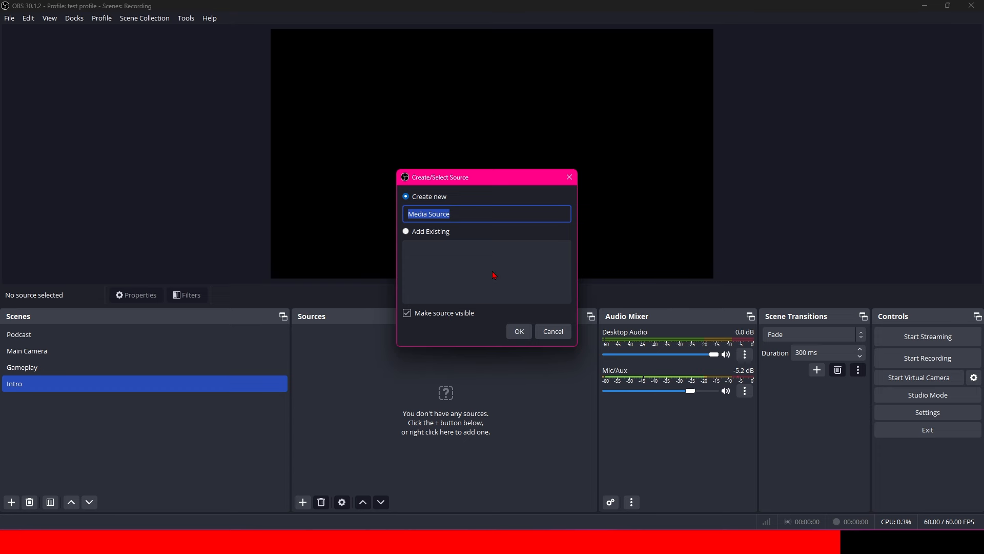
type("Intro stream")
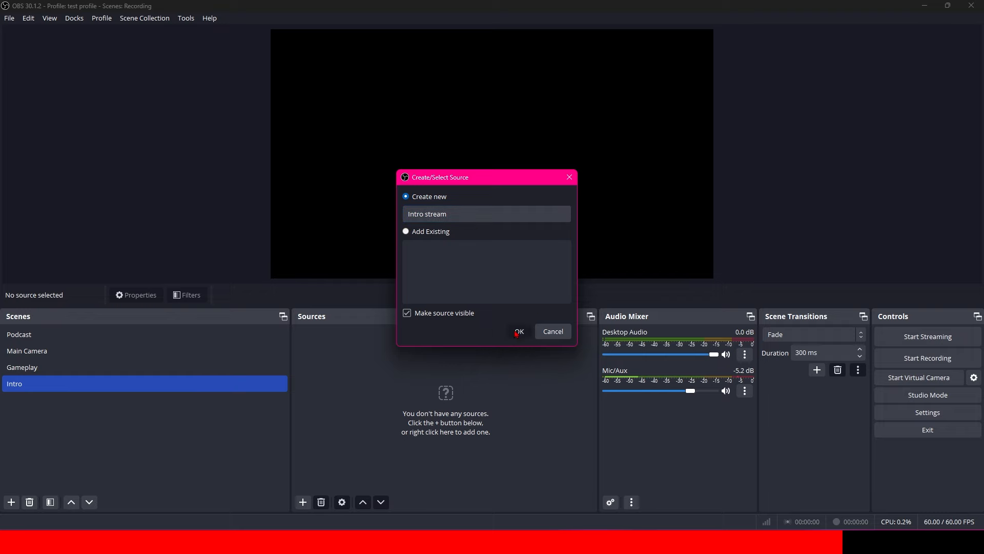
left_click(517, 331)
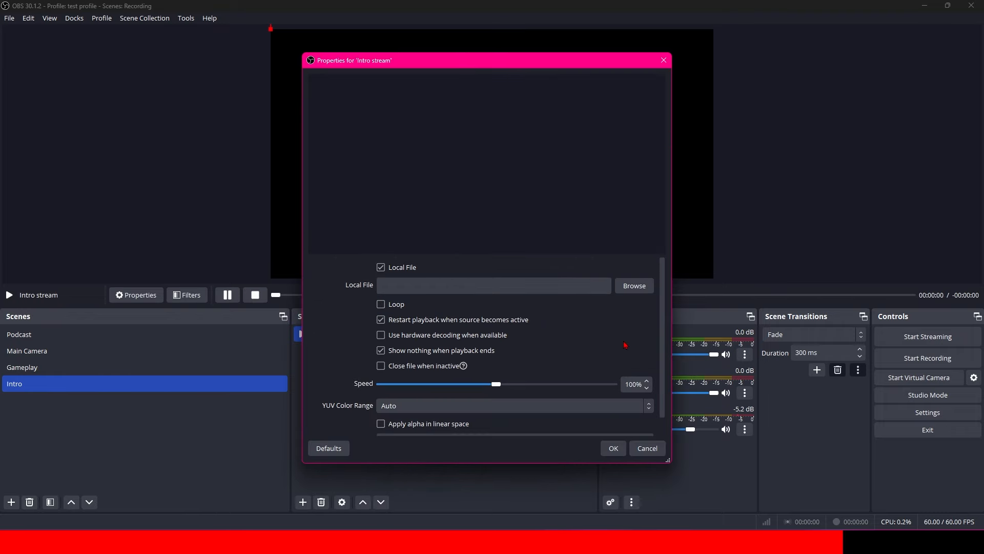
left_click(634, 286)
left_click(424, 195)
left_click(644, 318)
left_click(613, 447)
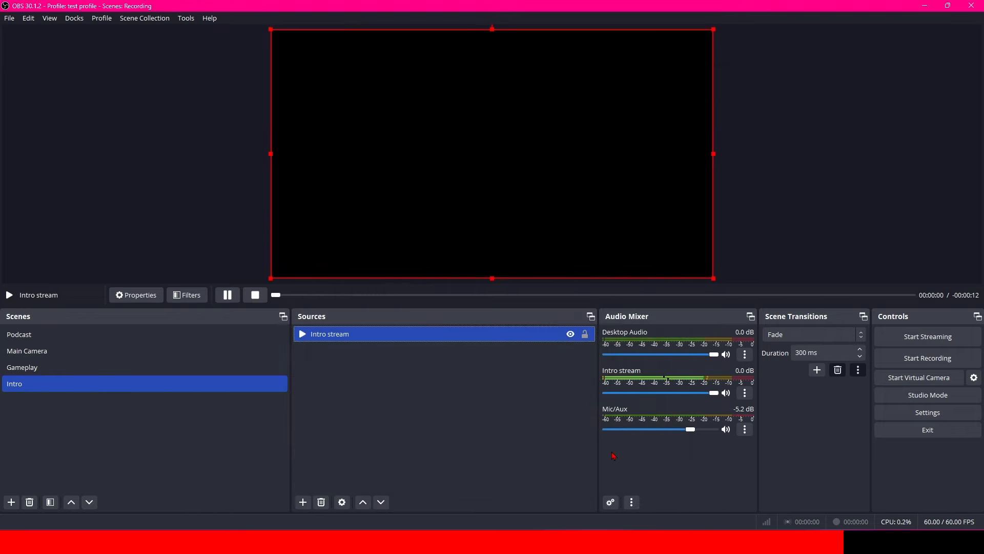
left_click(461, 413)
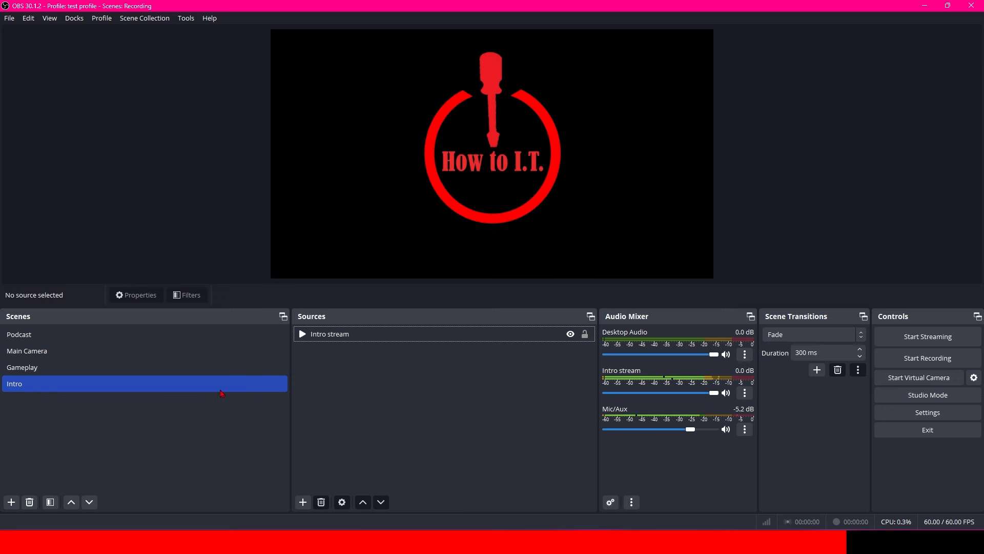
Switch back to the Gameplay scene
left_click(67, 375, "ctrl")
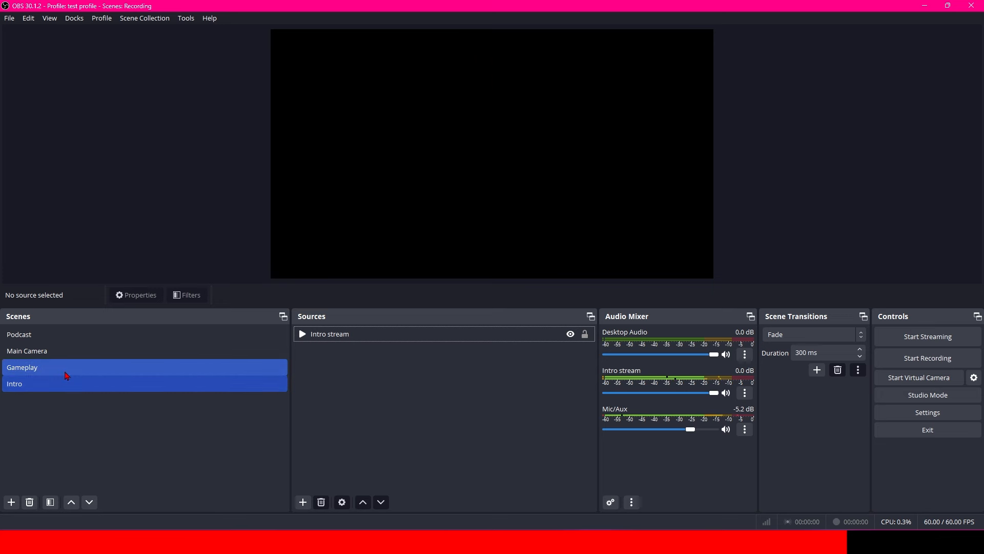
left_click(67, 373)
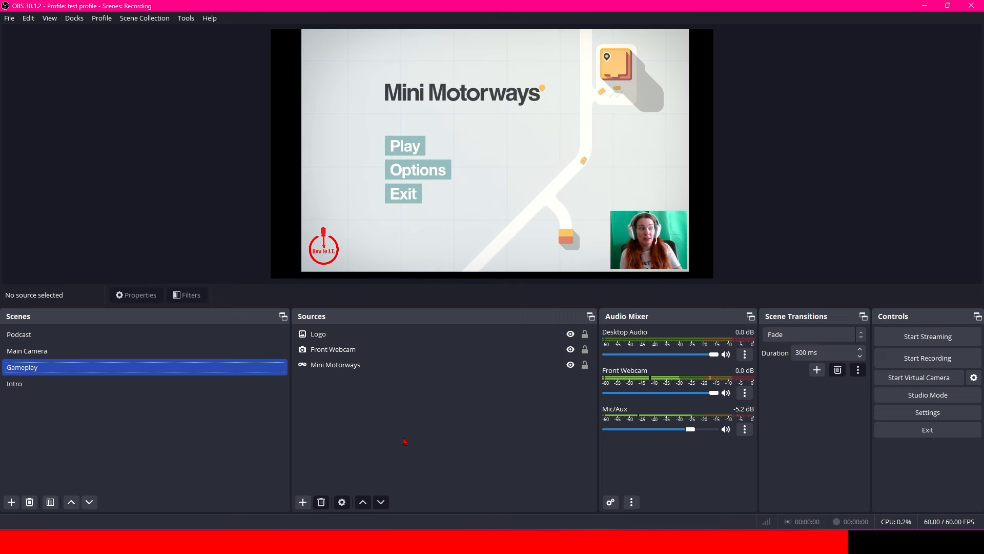
Cycle through the Intro, Main Camera and Podcast scenes and return to Gameplay to view the current scene transition
left_click(119, 385, "ctrl")
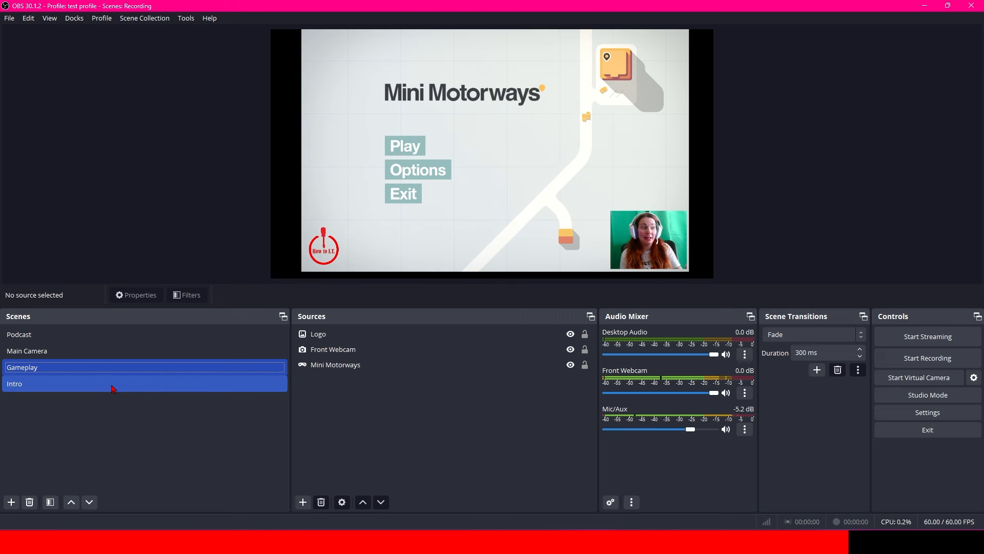
left_click(113, 389)
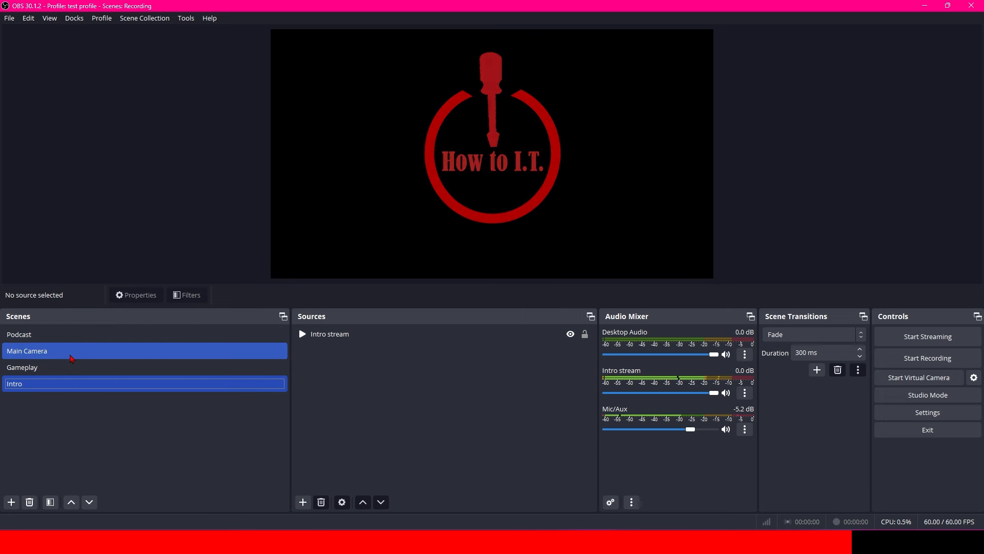
left_click(72, 359)
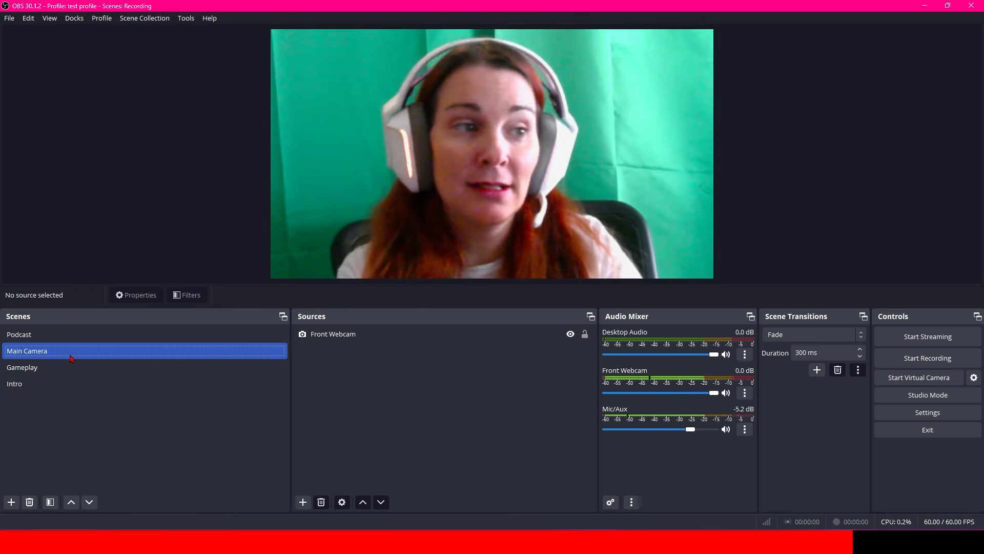
left_click(82, 340)
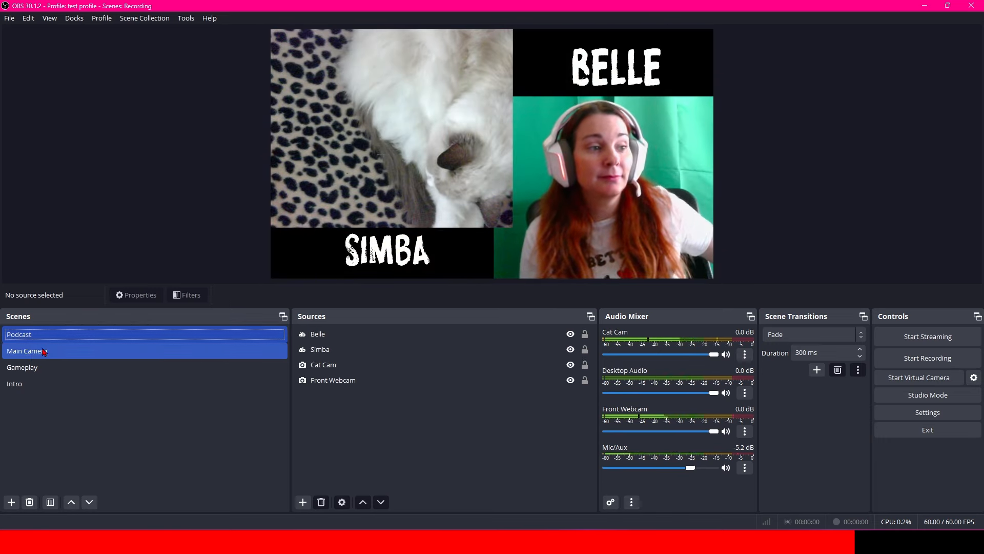
left_click(63, 369)
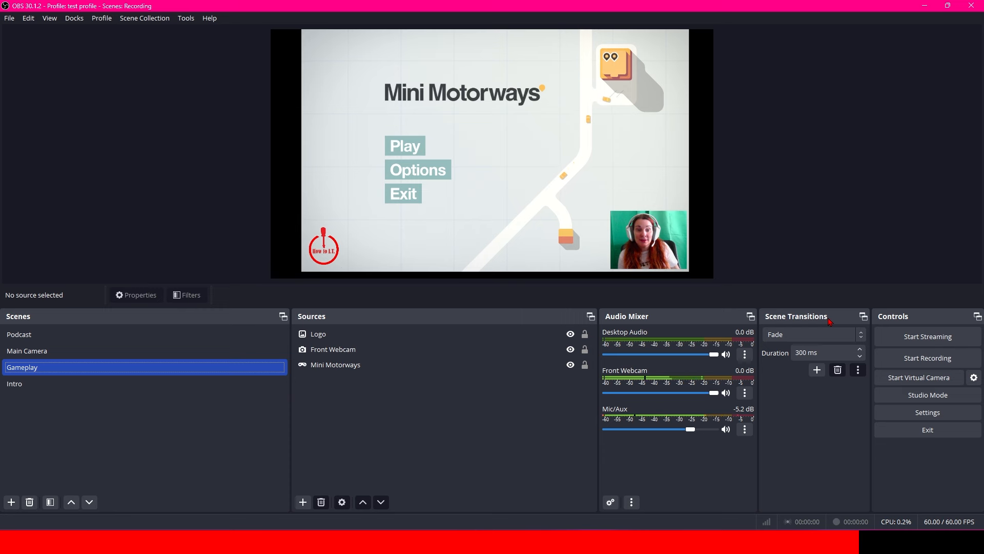
Set the scene transition to Cut and test it by switching between the Intro, Gameplay and Main Camera scenes
left_click(850, 342)
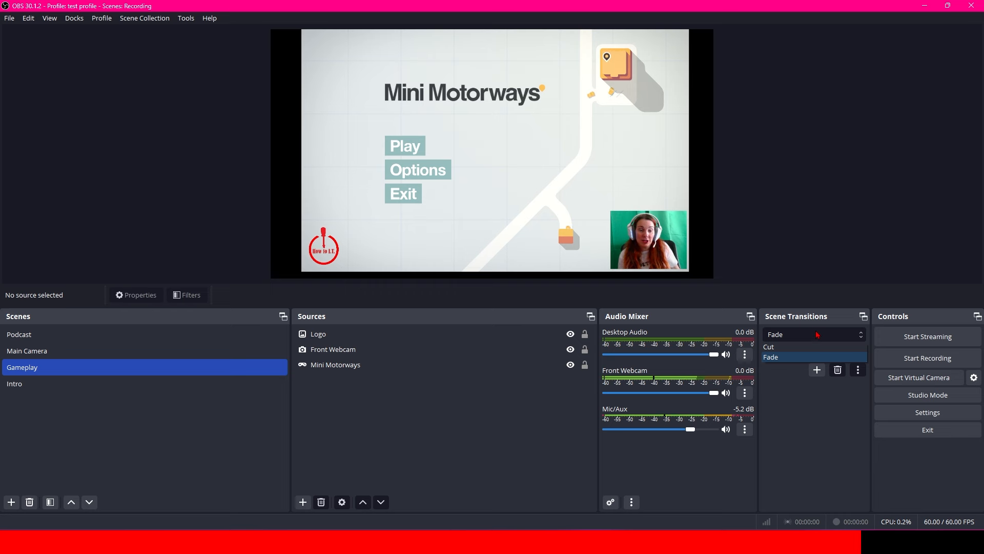
left_click(795, 348)
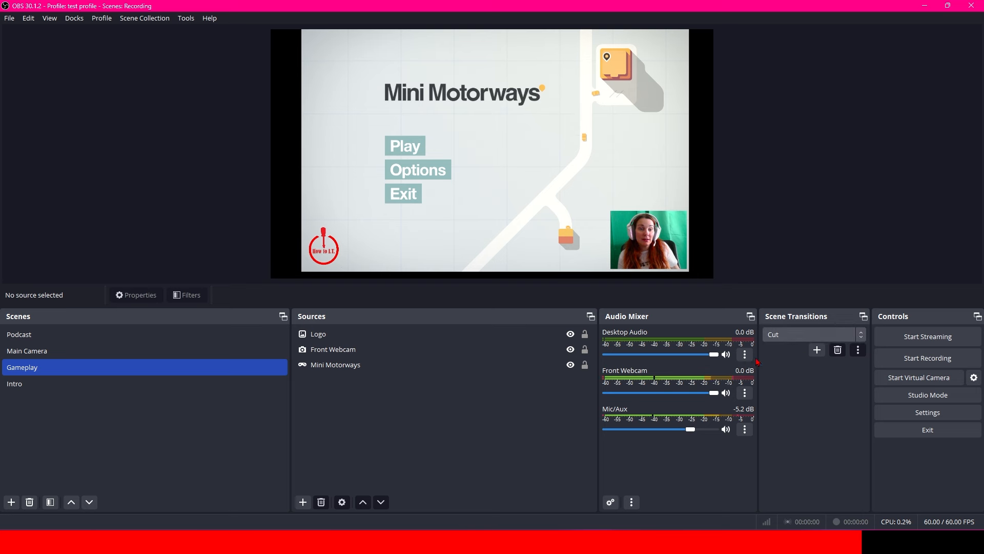
left_click(31, 385)
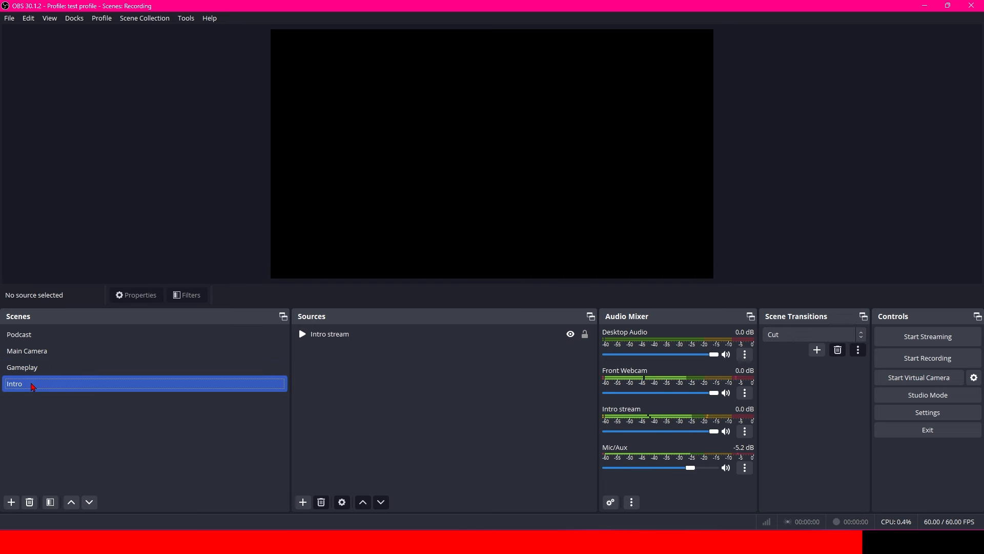
left_click(64, 355)
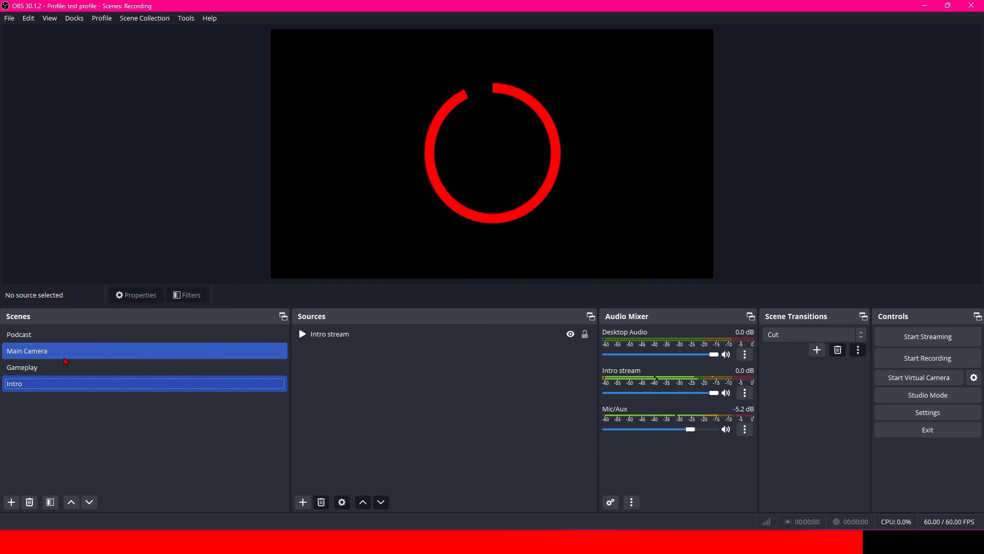
left_click(48, 371)
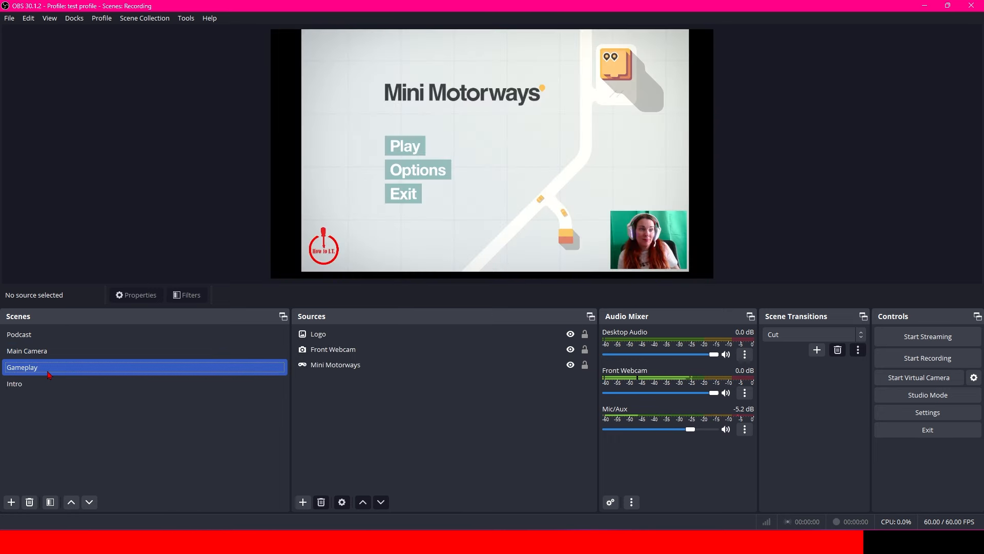
left_click(66, 353)
left_click(62, 369)
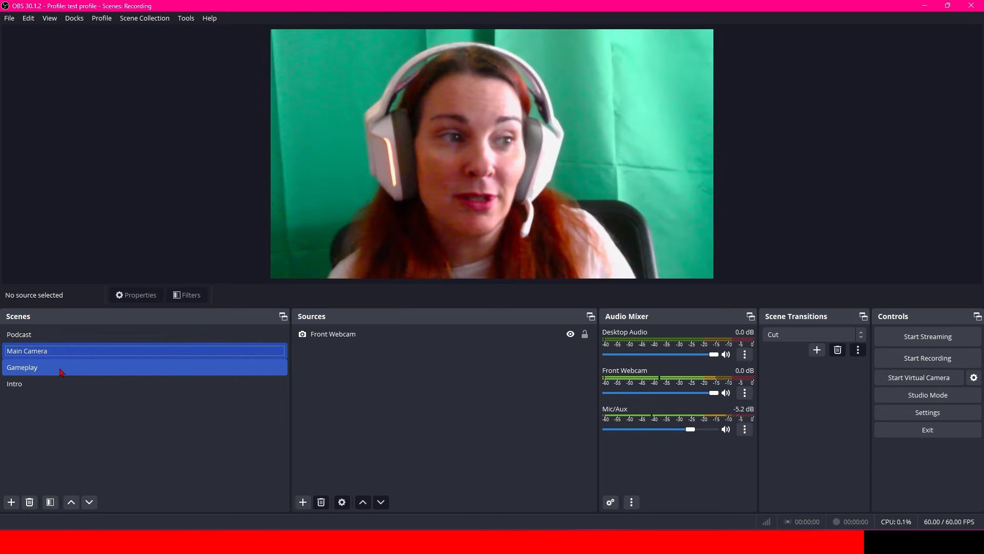
Set the scene transition back to Fade and test it by switching between the Main Camera and Podcast scenes
left_click(787, 336)
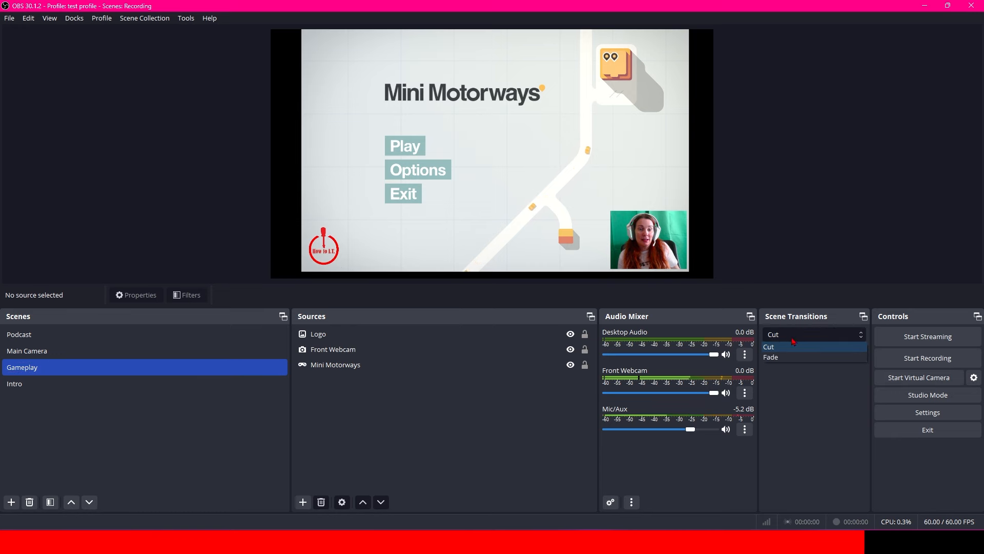
left_click(794, 345)
left_click(81, 352)
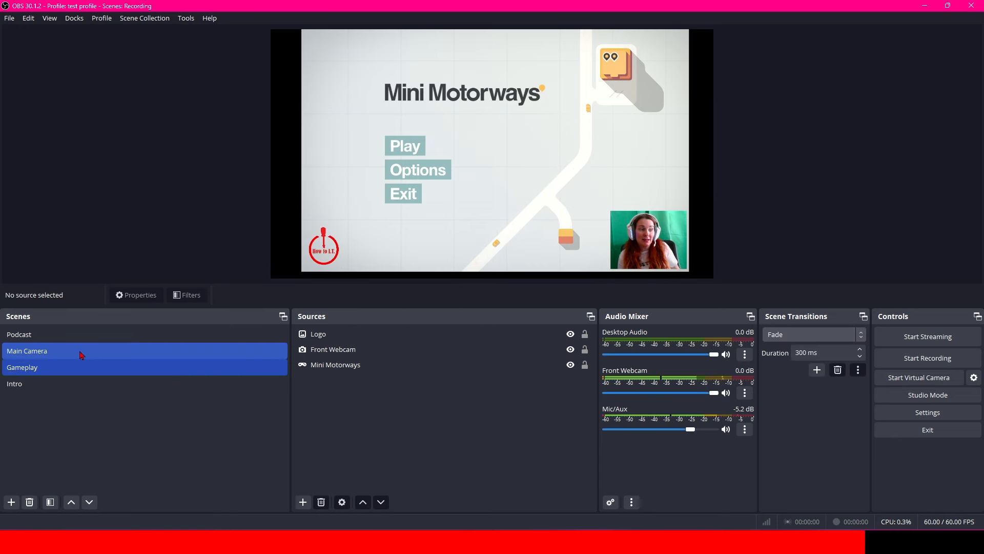
left_click(78, 337)
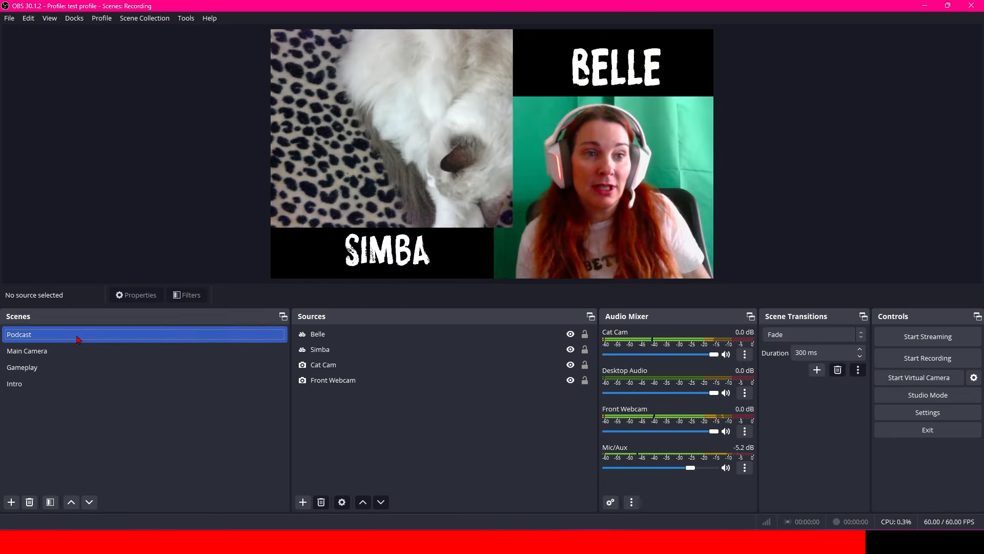
left_click(72, 352)
left_click(78, 336)
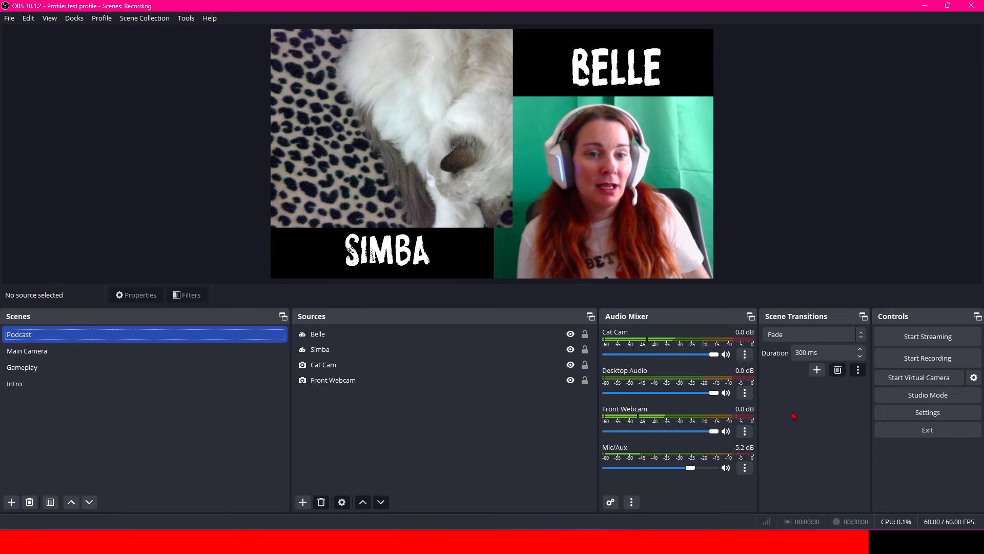
Add a new swipe scene transition, keeping the name Swipe
left_click(817, 370)
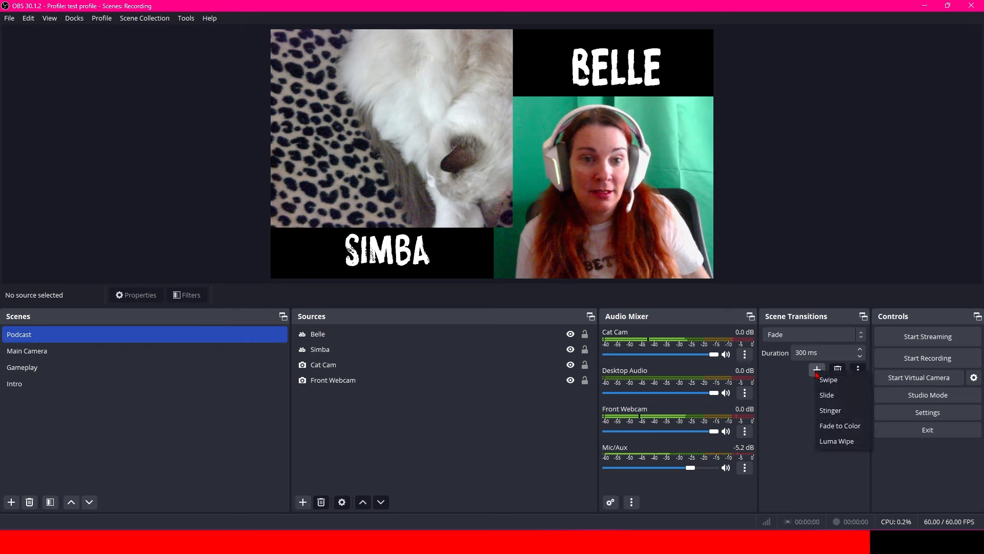
left_click(861, 386)
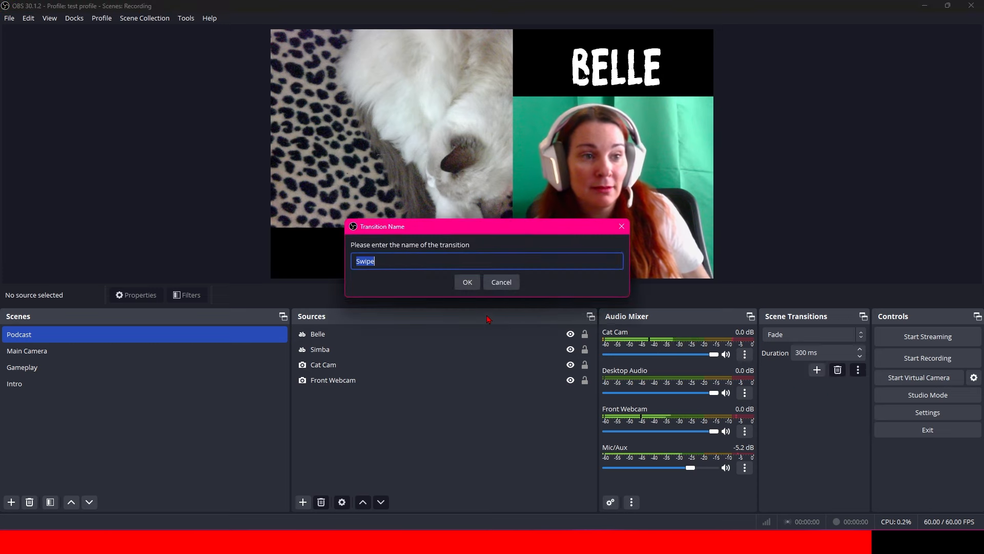
key("Return")
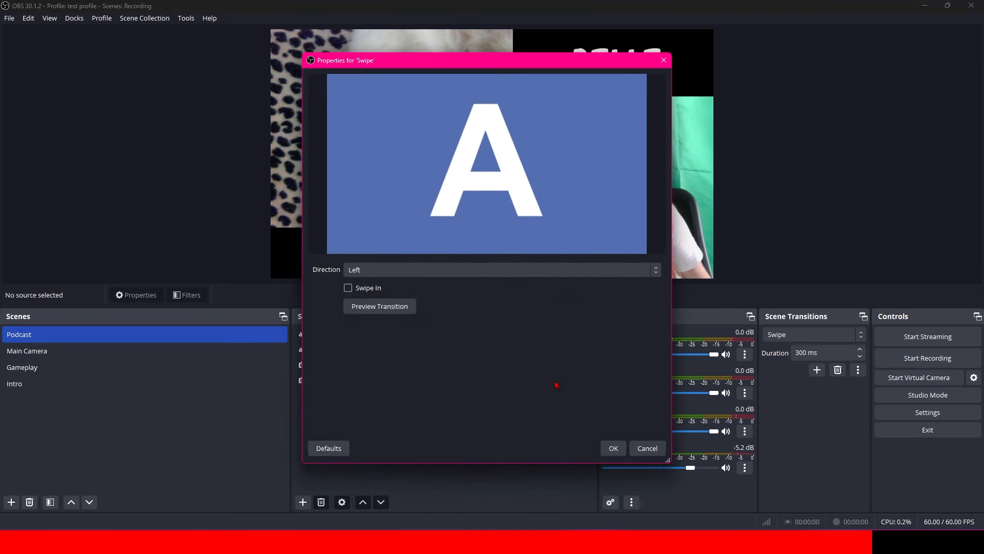
Try the Right, Up and Down directions for the Swipe transition and preview it with Down selected
left_click(389, 271)
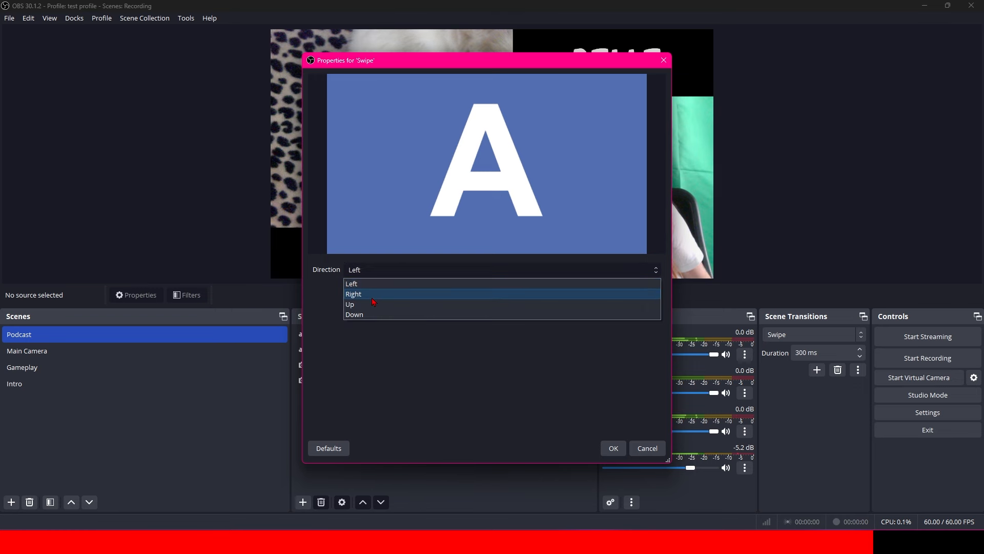
left_click(431, 294)
left_click(399, 271)
left_click(390, 304)
left_click(388, 270)
left_click(362, 314)
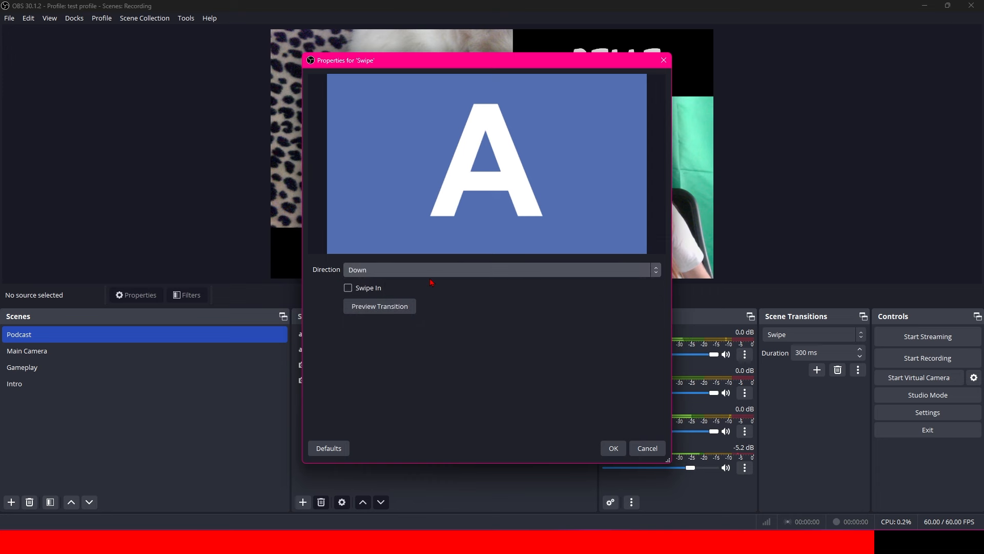
left_click(348, 289)
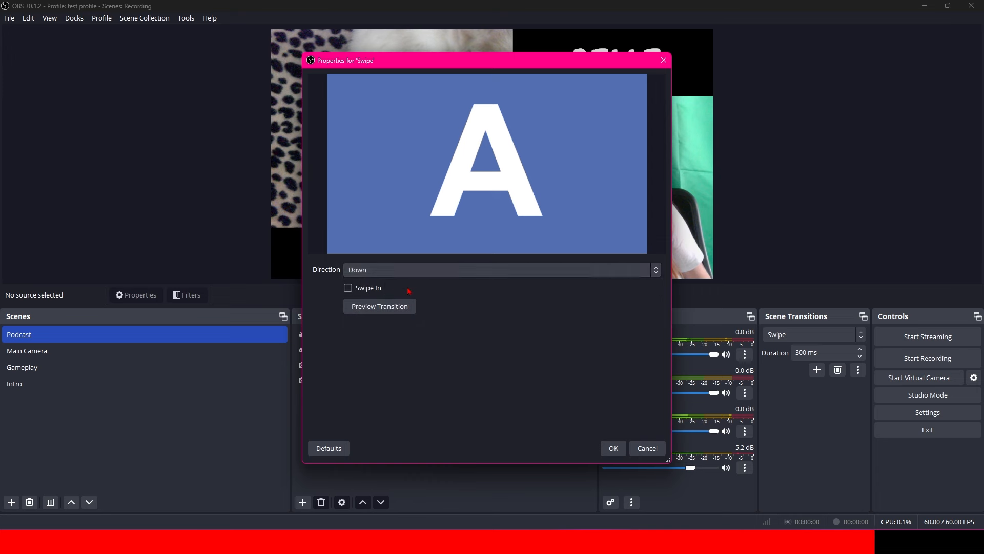
left_click(403, 310)
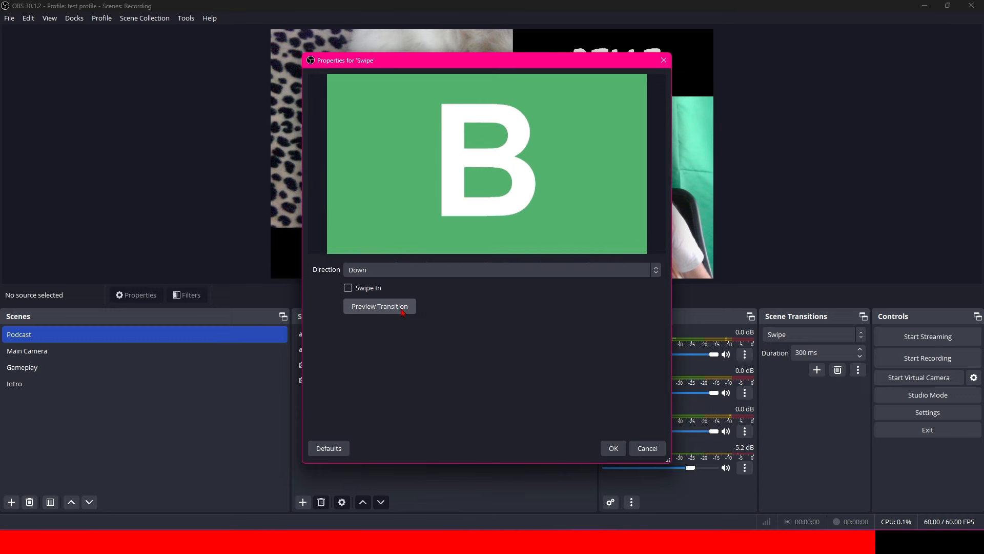
left_click(403, 311)
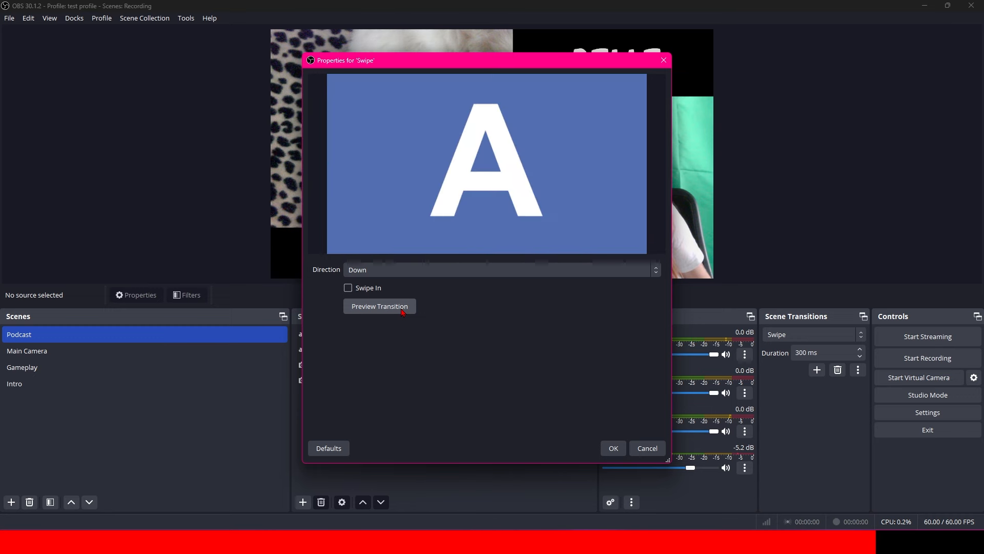
left_click(403, 311)
Set the Swipe transition's direction to Right and preview it
left_click(382, 270)
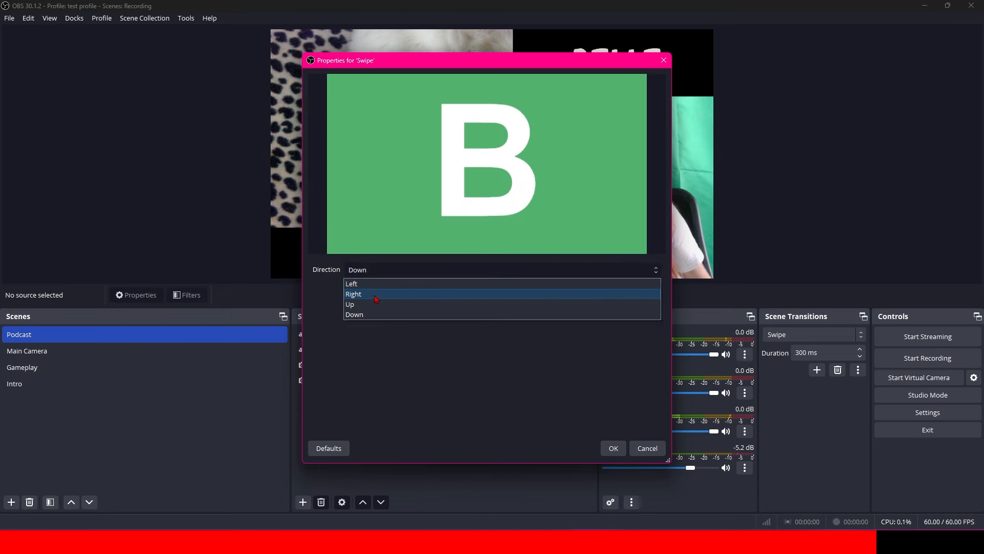
left_click(374, 293)
left_click(377, 308)
left_click(378, 310)
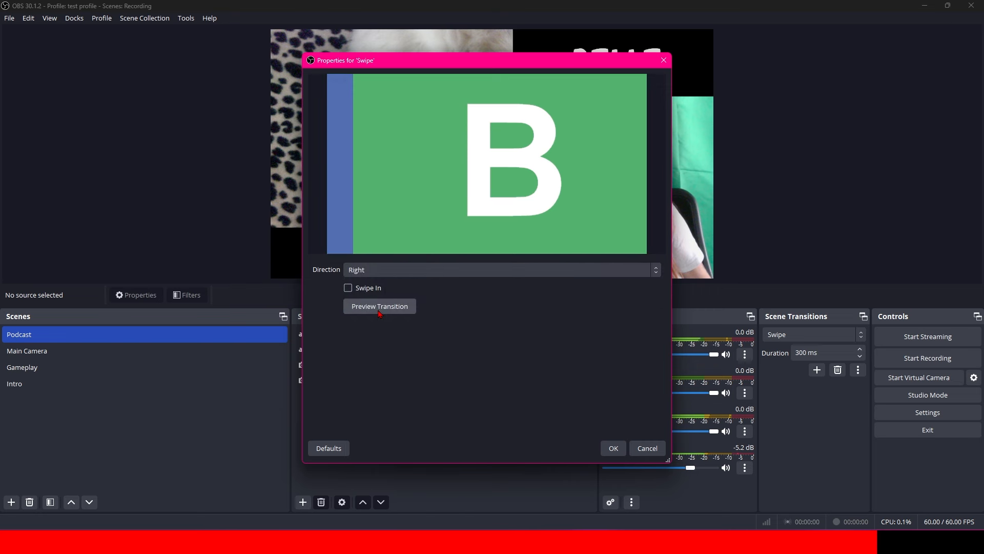
left_click(379, 311)
Set the Swipe transition's direction to Left and accept its properties
left_click(380, 270)
left_click(428, 293)
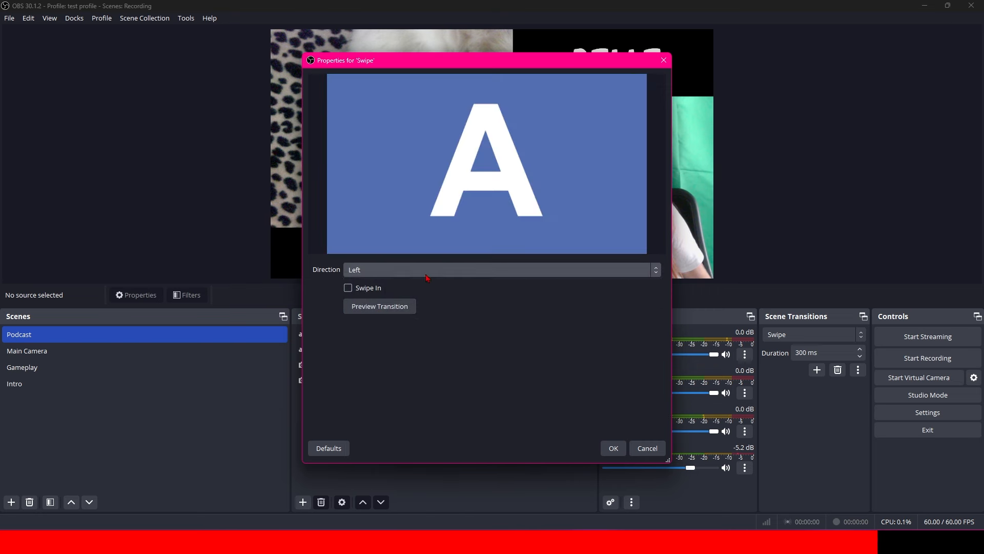
left_click(615, 448)
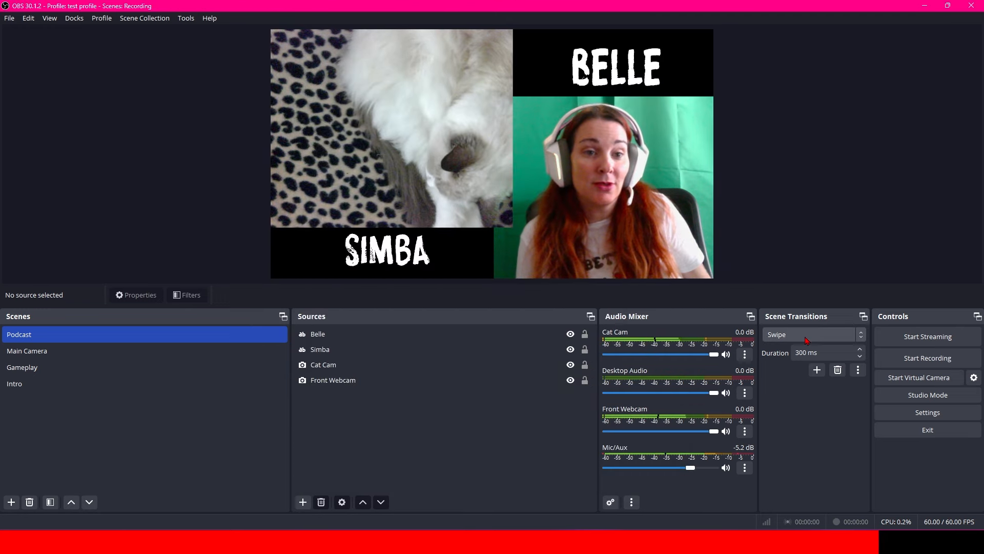
Test the Swipe and Stinger transitions by switching between the Intro, Main Camera, Podcast and Gameplay scenes
left_click(208, 385)
left_click(78, 351)
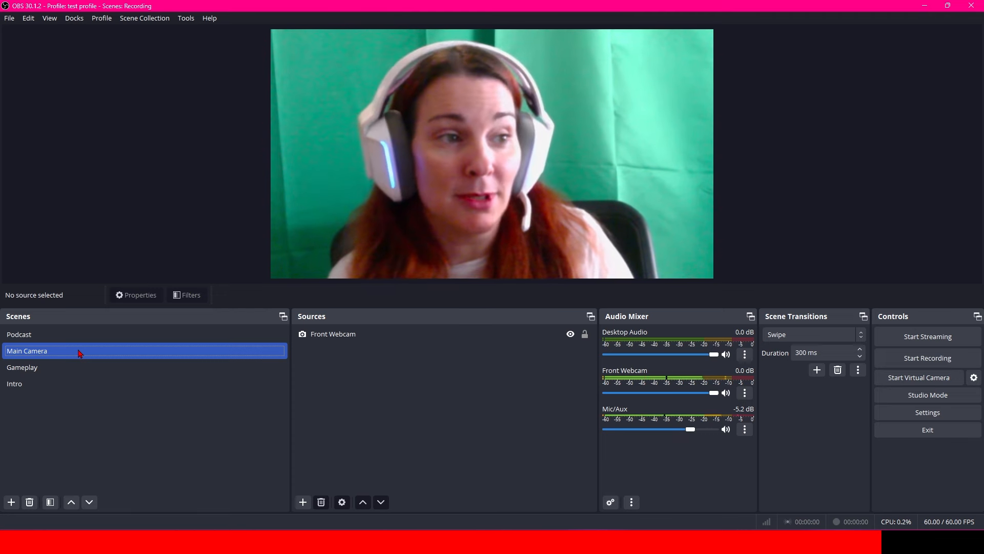
left_click(101, 339)
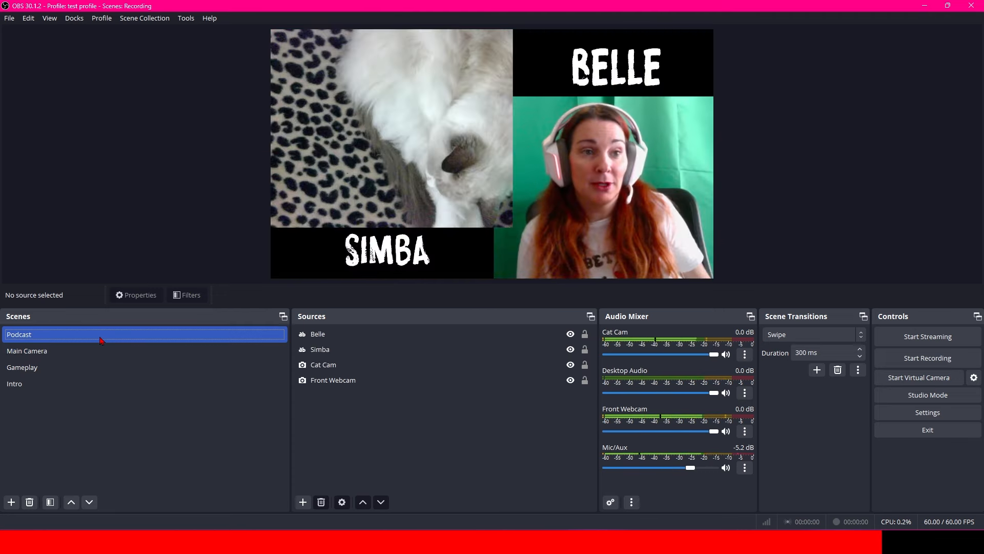
left_click(87, 351)
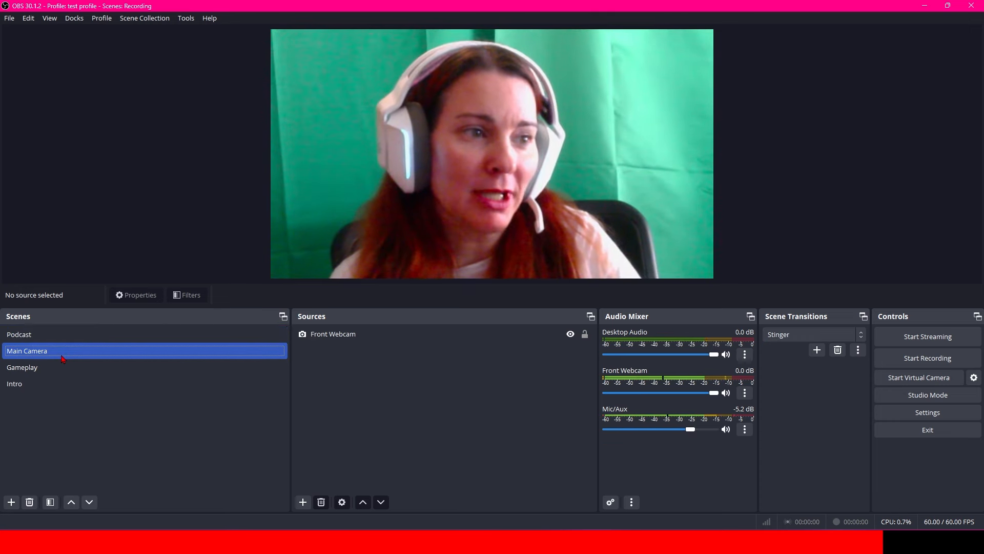
left_click(62, 367)
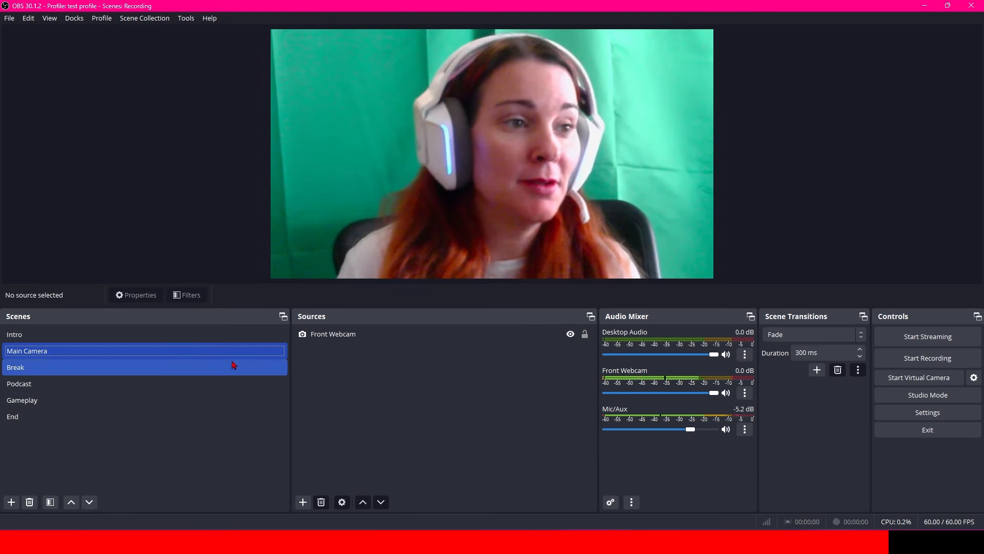
Review the Intro, Main Camera, Break, Podcast, Gameplay and End scenes in turn, finishing on Main Camera
left_click(189, 336)
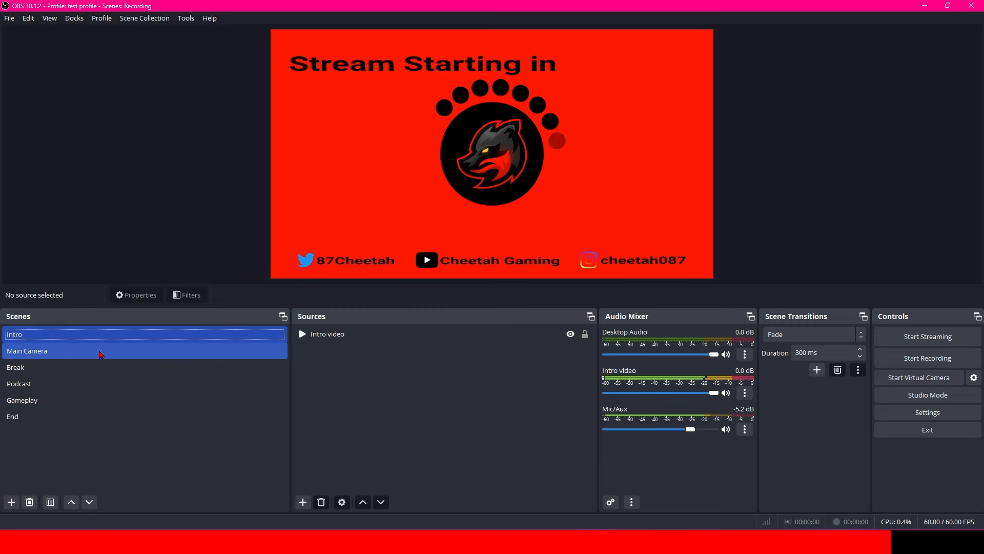
left_click(101, 353)
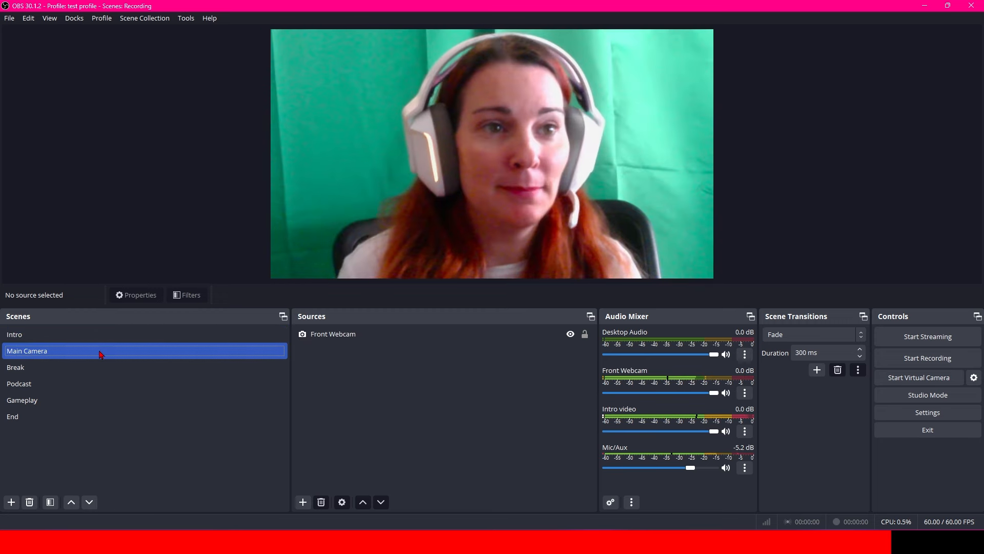
left_click(78, 369)
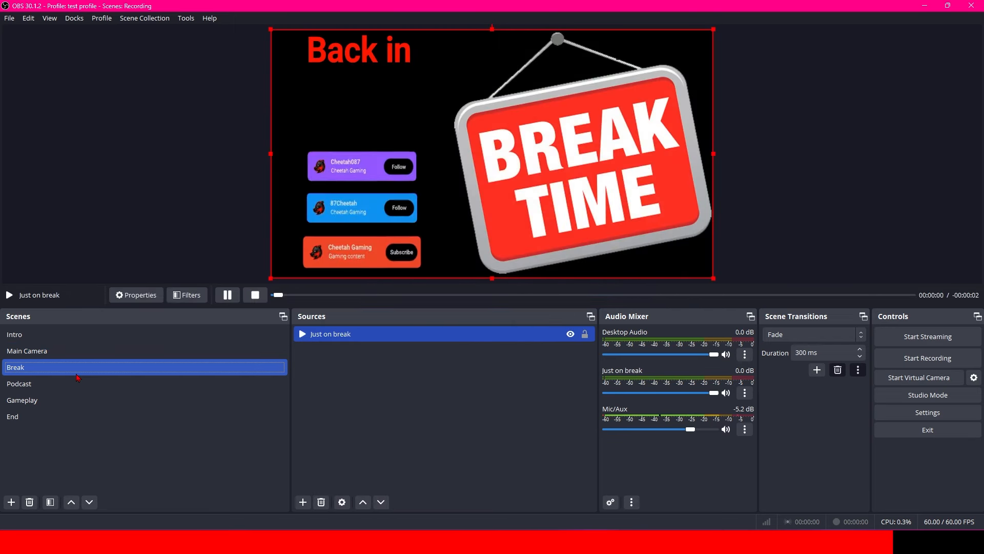
left_click(78, 384)
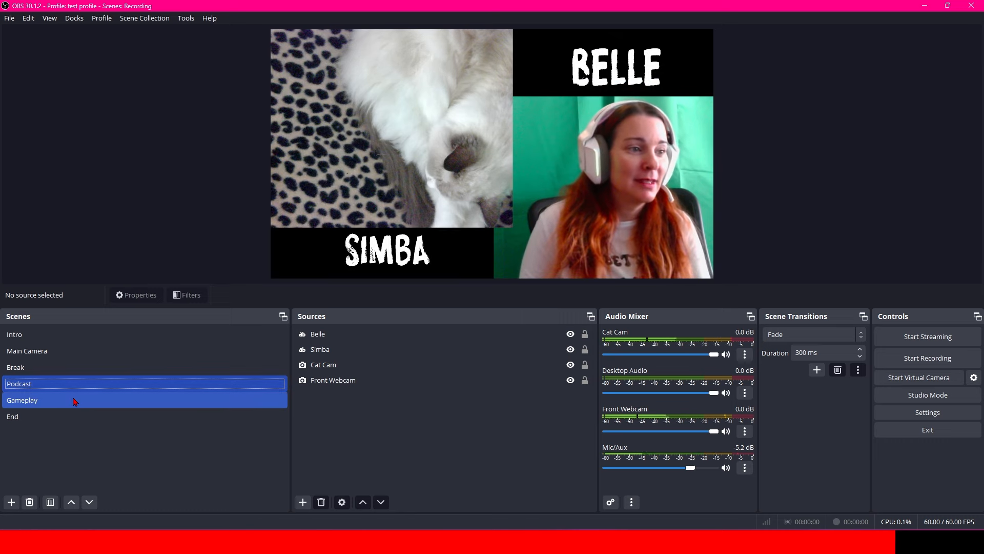
left_click(75, 400)
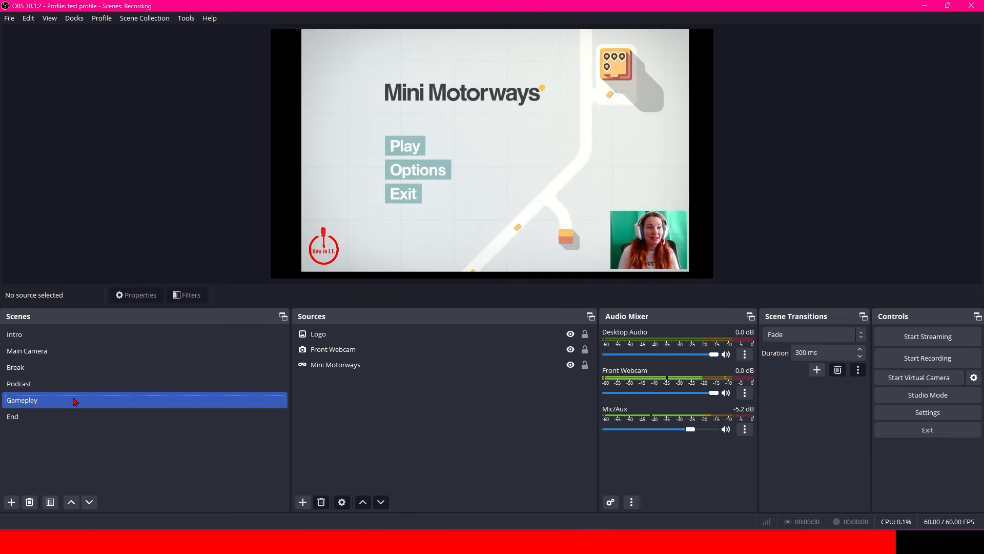
left_click(75, 415)
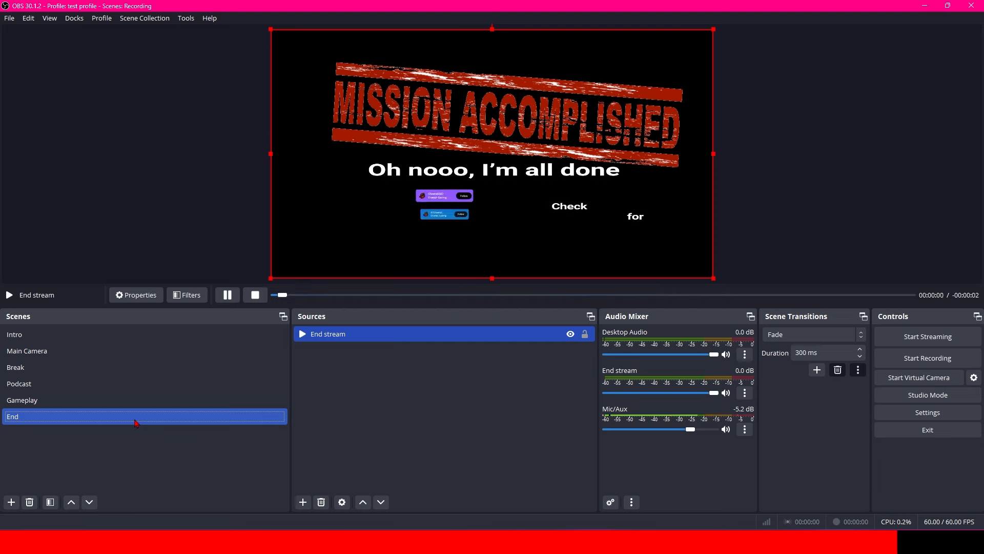
left_click(128, 359)
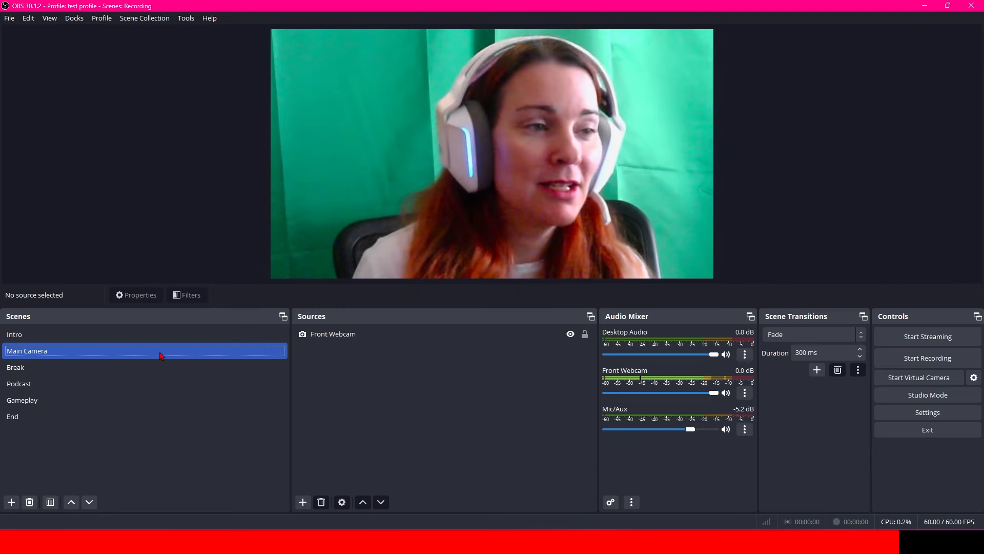
mouse_move(155, 357)
left_mouse_down()
mouse_move(163, 408)
mouse_move(153, 354)
left_mouse_up()
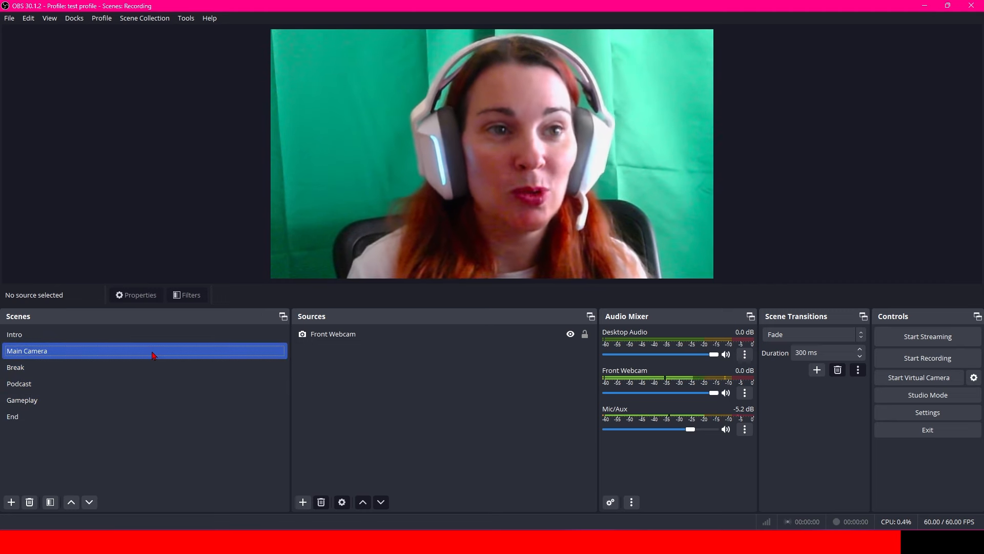
left_click_drag(57, 348, 86, 433)
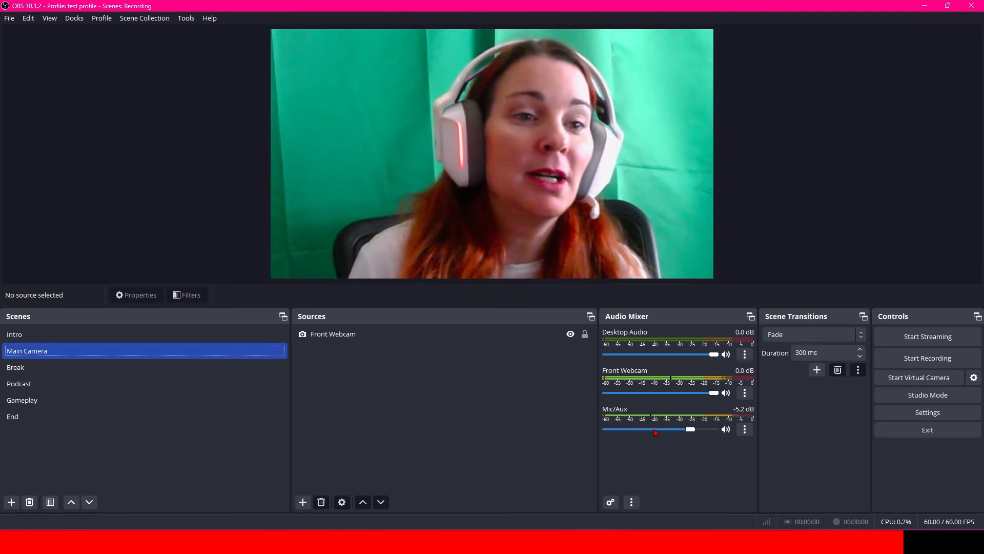
Enable Studio Mode, load Main Camera into the preview and transition it to the program output
left_click(957, 404)
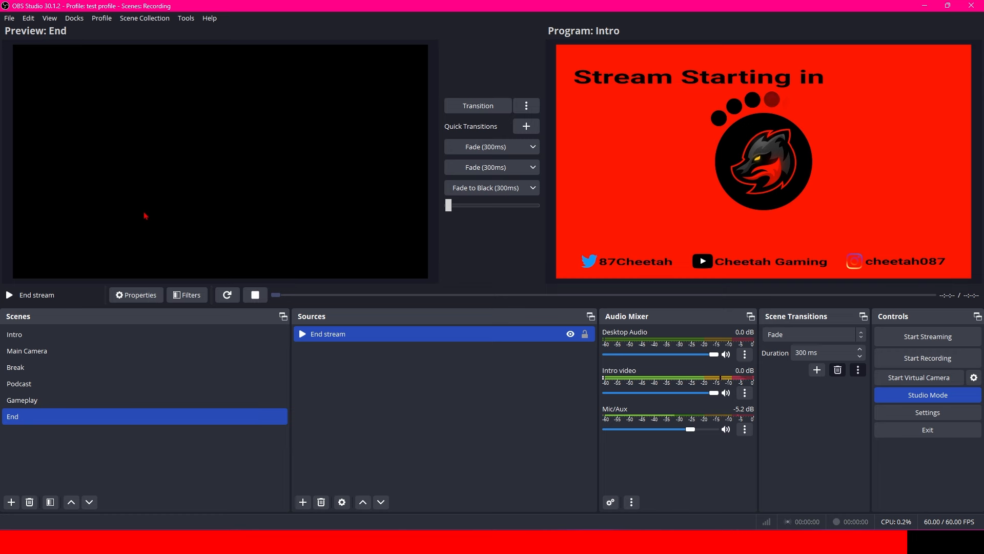
left_click(46, 354)
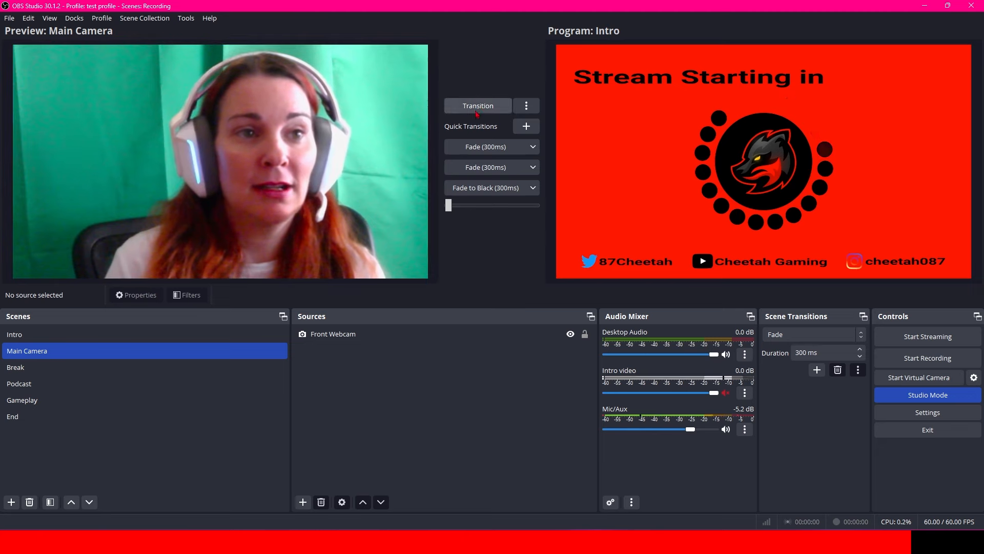
left_click(478, 106)
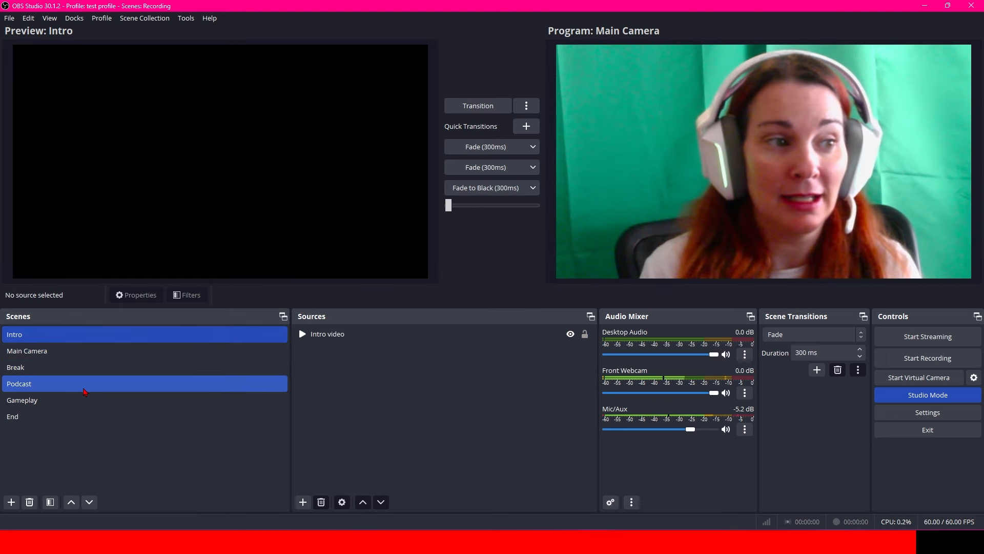
Preview the Podcast scene, transition between it and Main Camera several times, and turn off Studio Mode
left_click(85, 392)
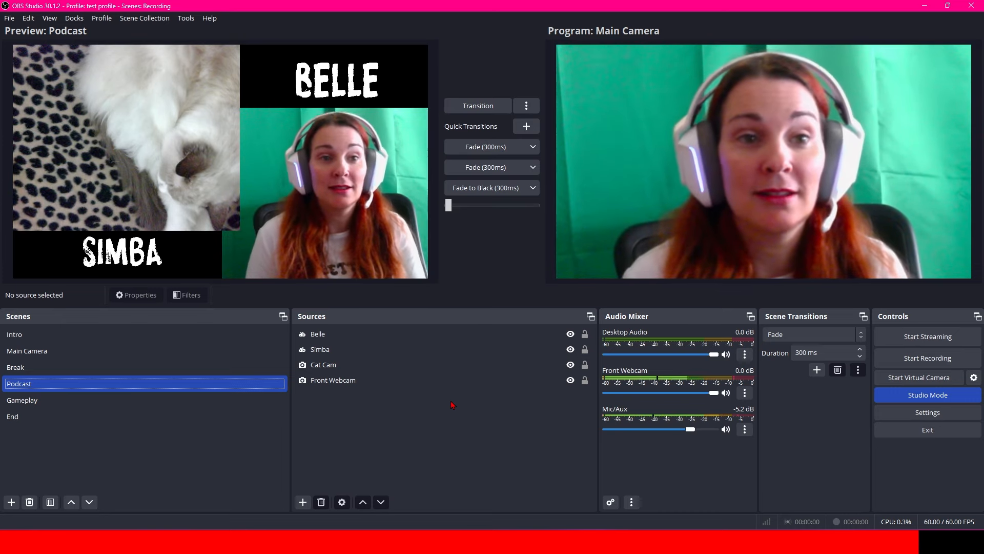
left_click(481, 106)
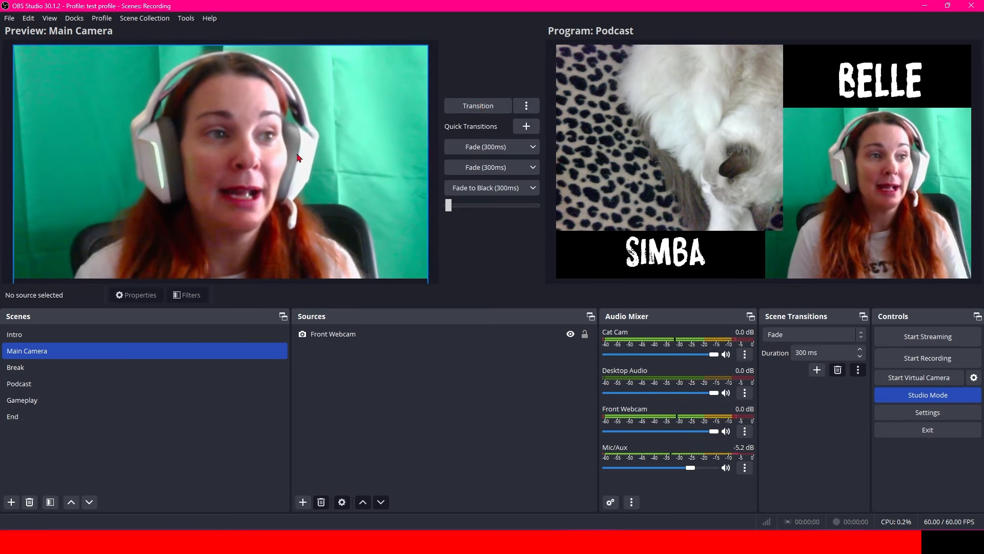
left_click(490, 110)
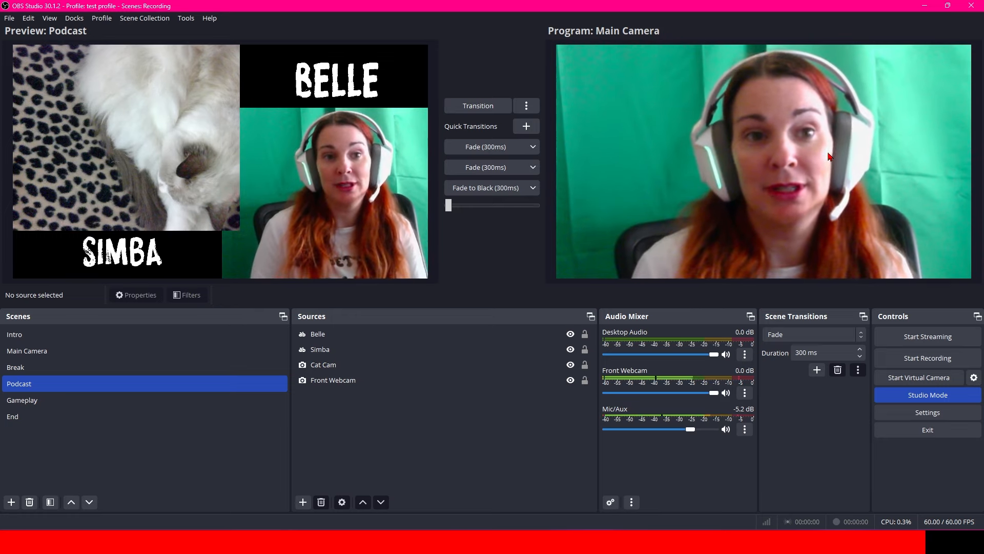
left_click(487, 107)
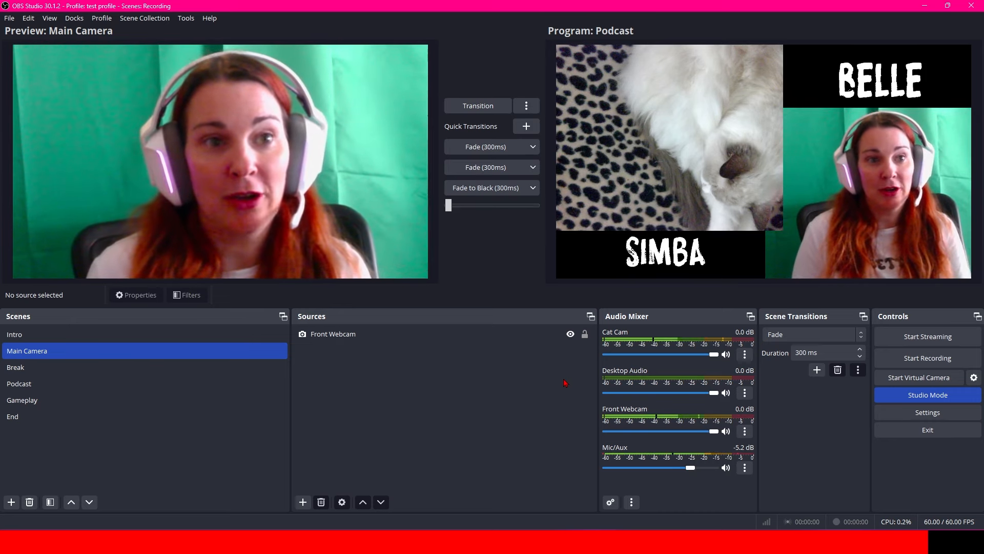
left_click(926, 395)
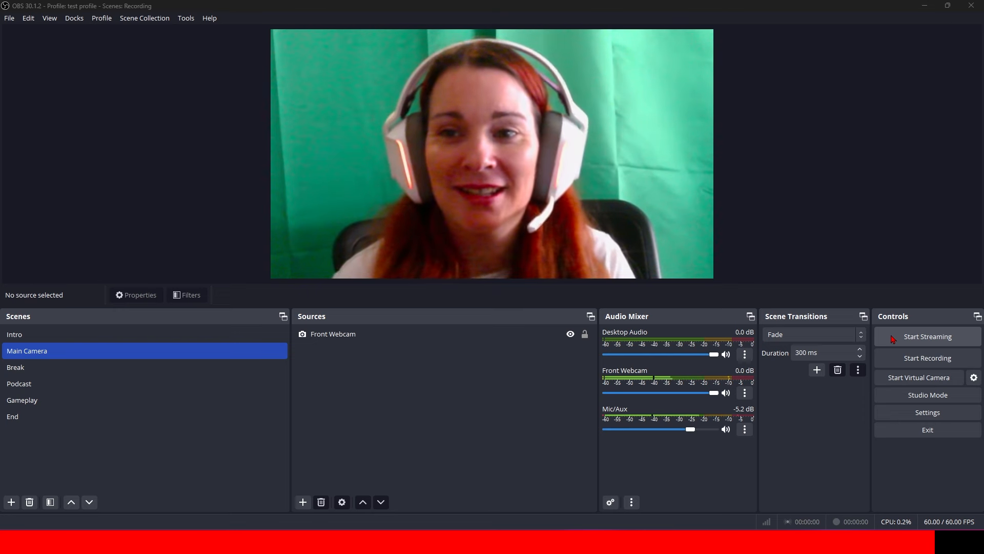
Start streaming to Twitch and place the Twitch Stream Manager window so the OBS scene list stays accessible
left_click(928, 337)
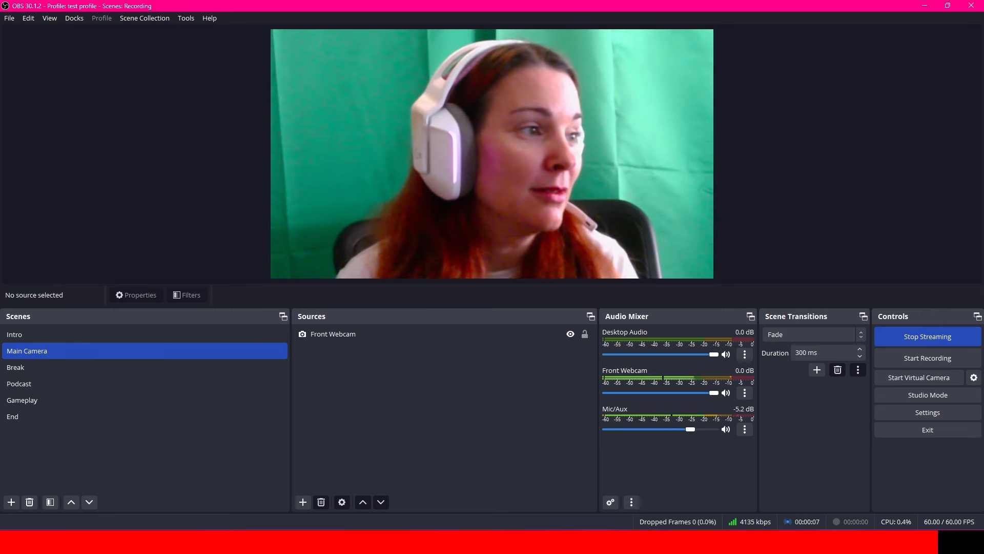
left_click_drag(0, 105, 578, 54)
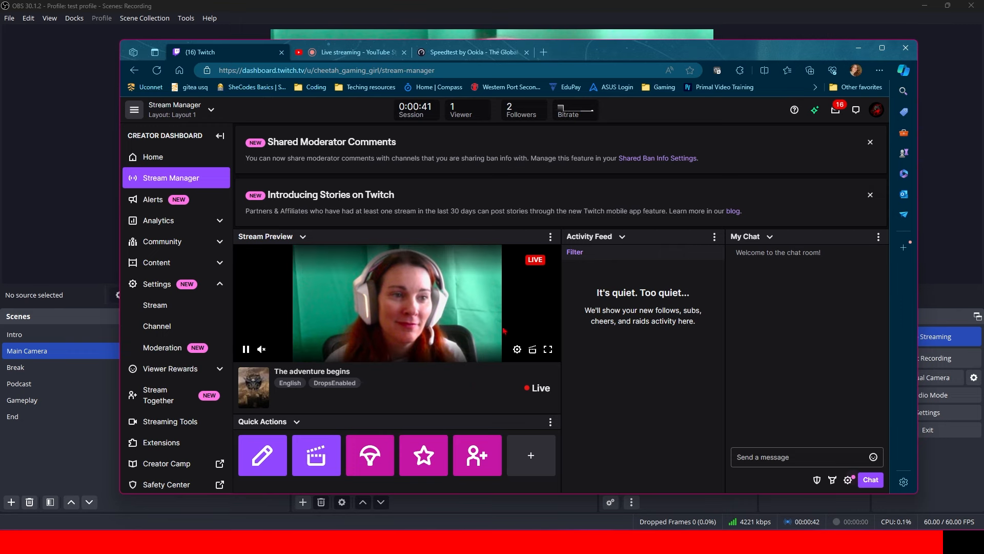
left_click_drag(607, 53, 836, 82)
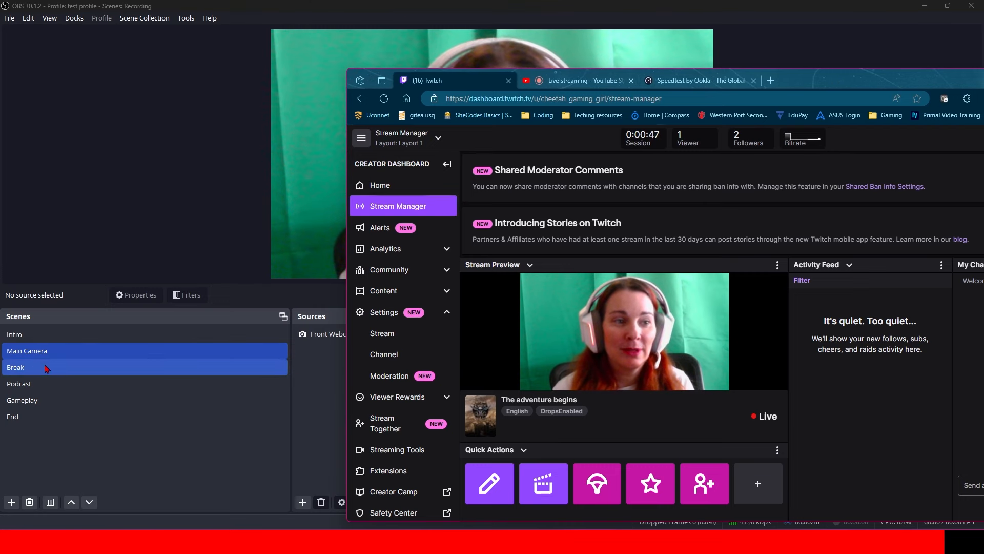
Switch the live stream to the Intro scene and back to Main Camera, checking each in Twitch's stream preview
left_click(44, 339)
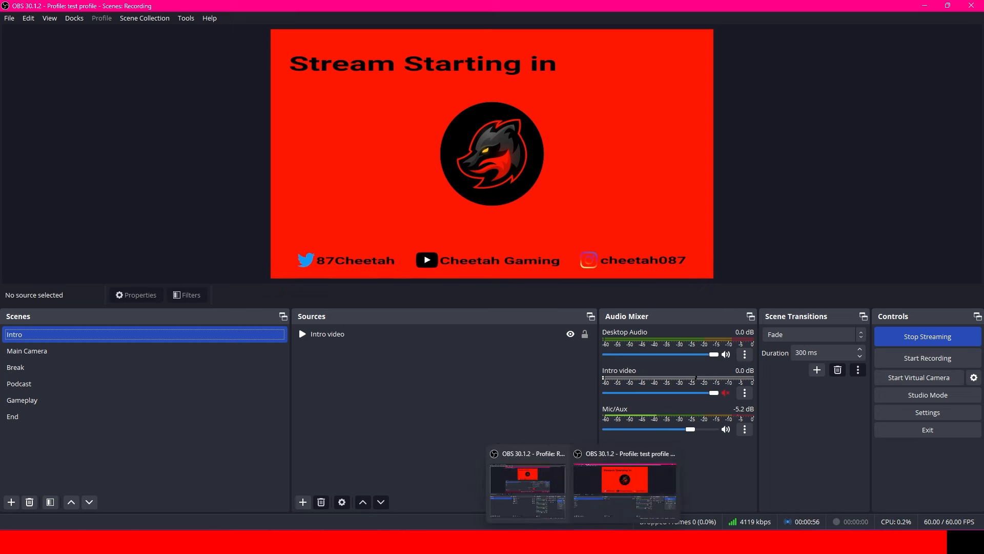
left_click(560, 542)
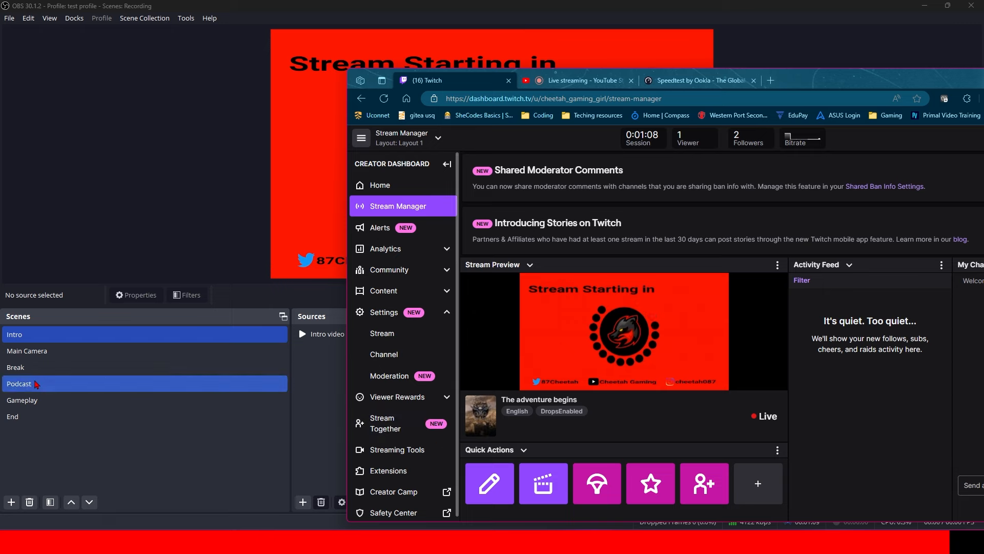
left_click(35, 355)
key("alt+Tab")
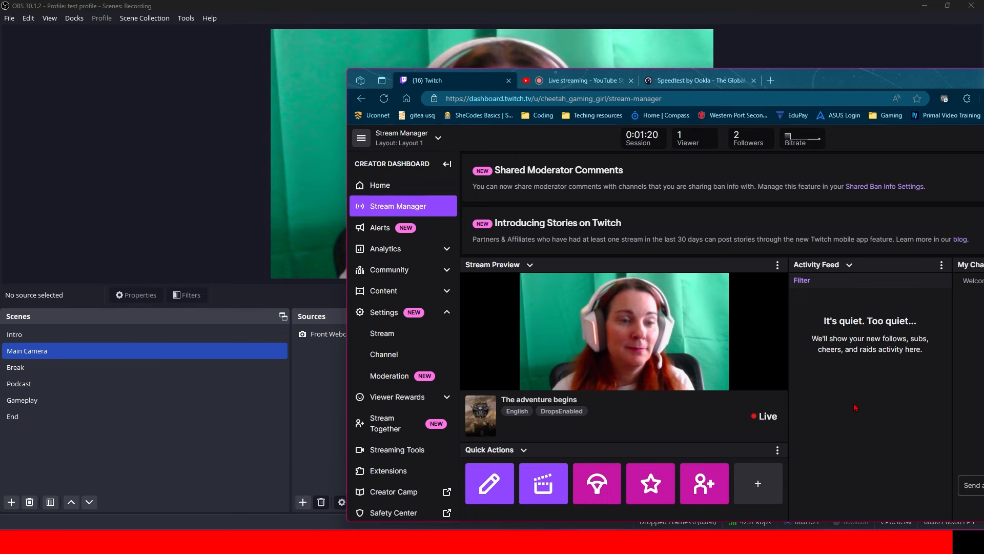
Move the Twitch window out of the way and stop the Twitch stream
left_click_drag(836, 82, 0, 70)
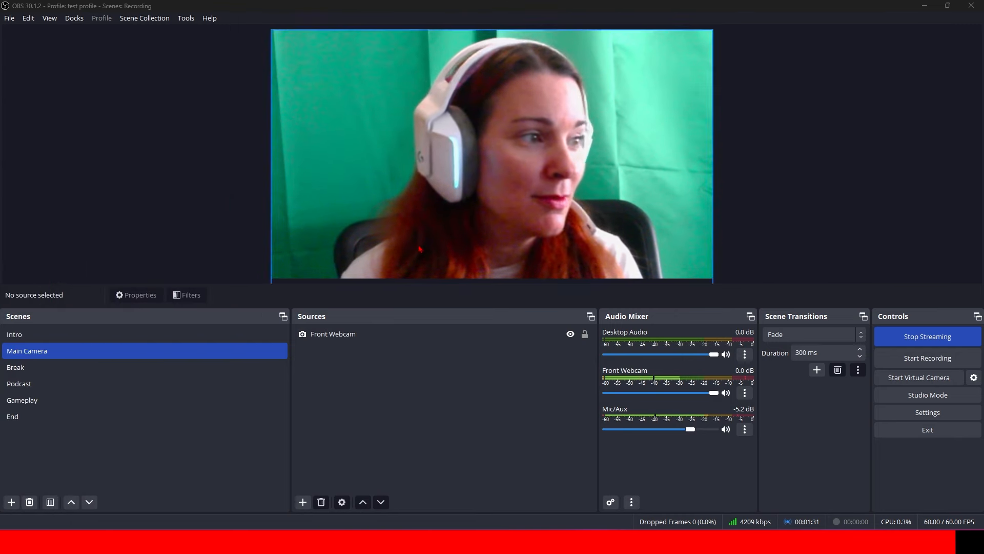
left_click(935, 340)
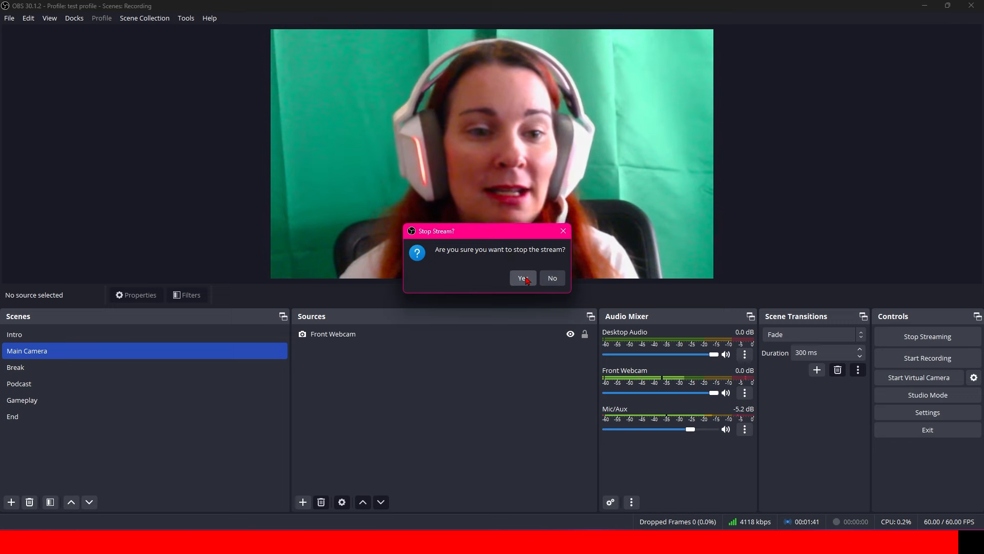
left_click(526, 279)
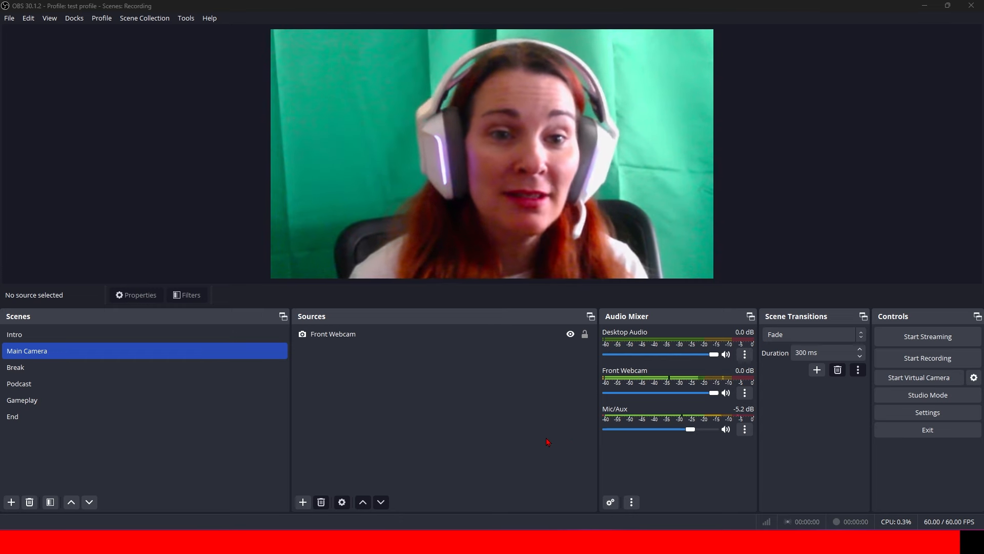
Change the streaming service to YouTube - RTMPS in the stream settings and close the settings
left_click(929, 417)
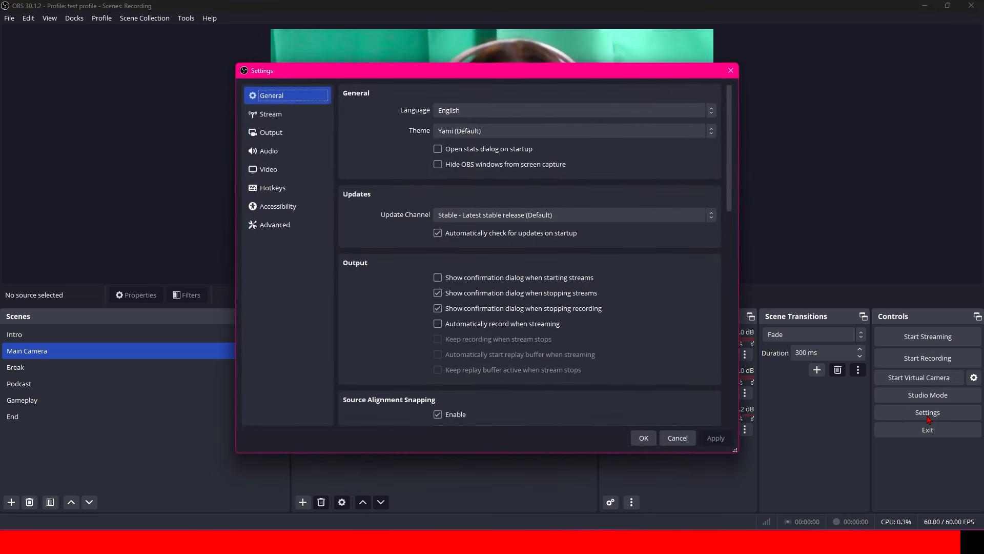
left_click(290, 115)
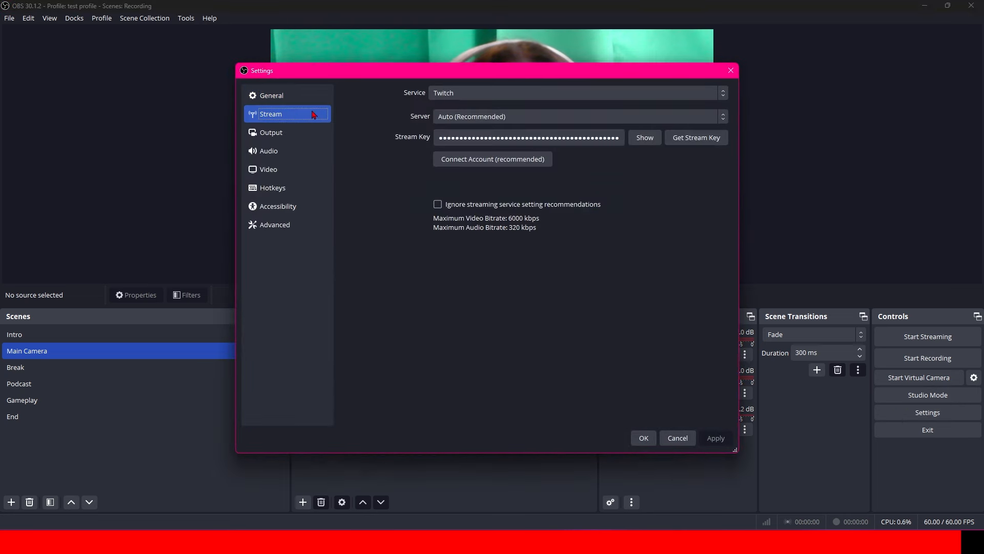
left_click(675, 94)
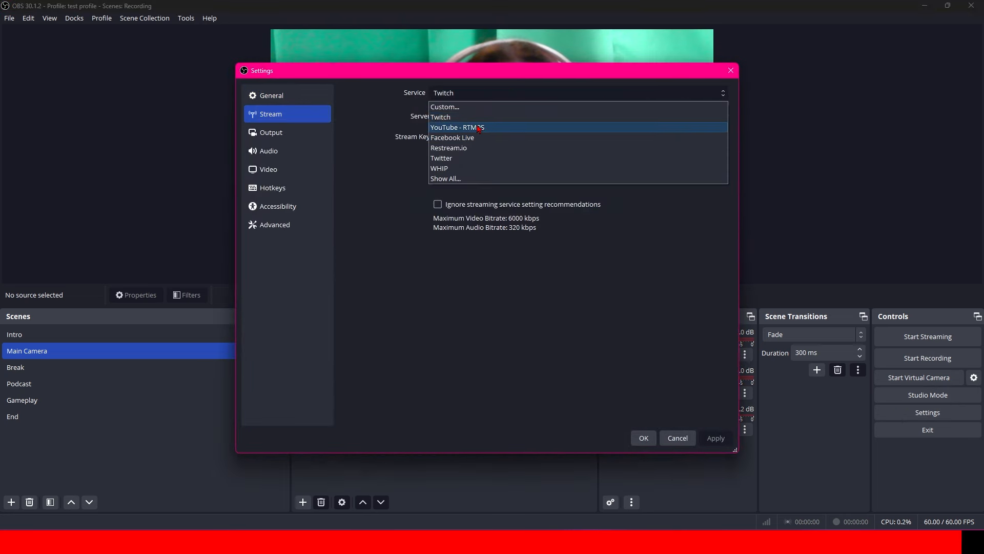
left_click(476, 127)
left_click(491, 174)
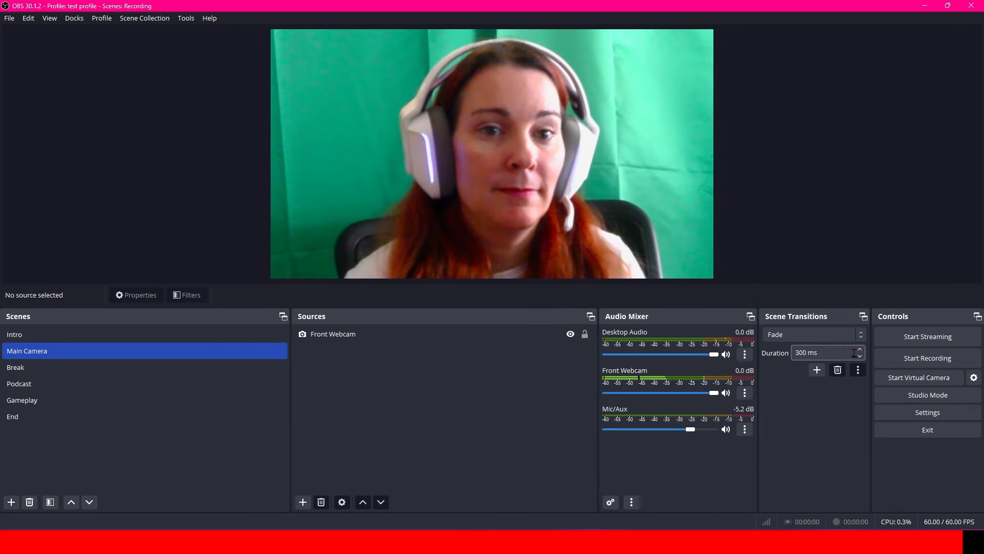
Start streaming to YouTube, bring up the YouTube Studio live dashboard and dismiss its timeout lengths notice
left_click(965, 339)
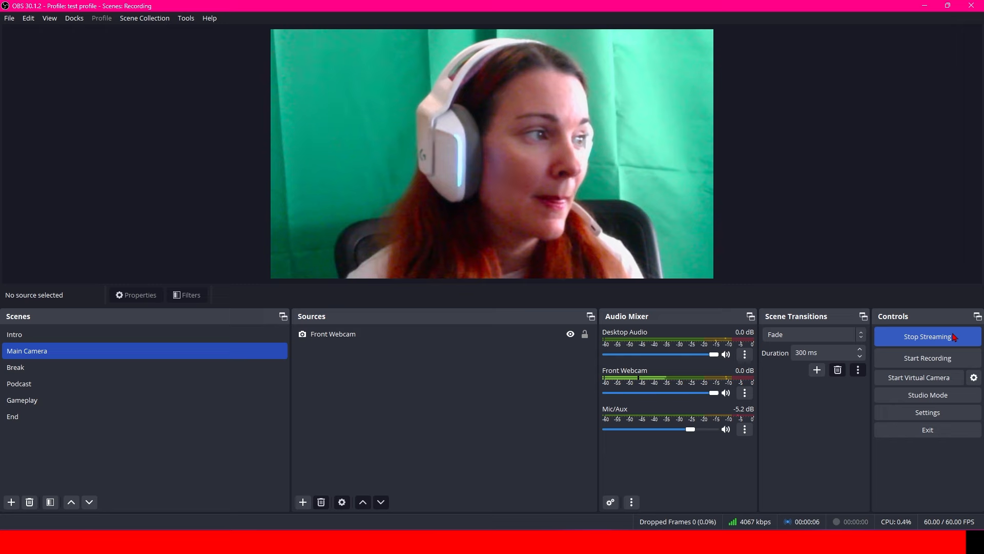
left_click_drag(0, 78, 731, 61)
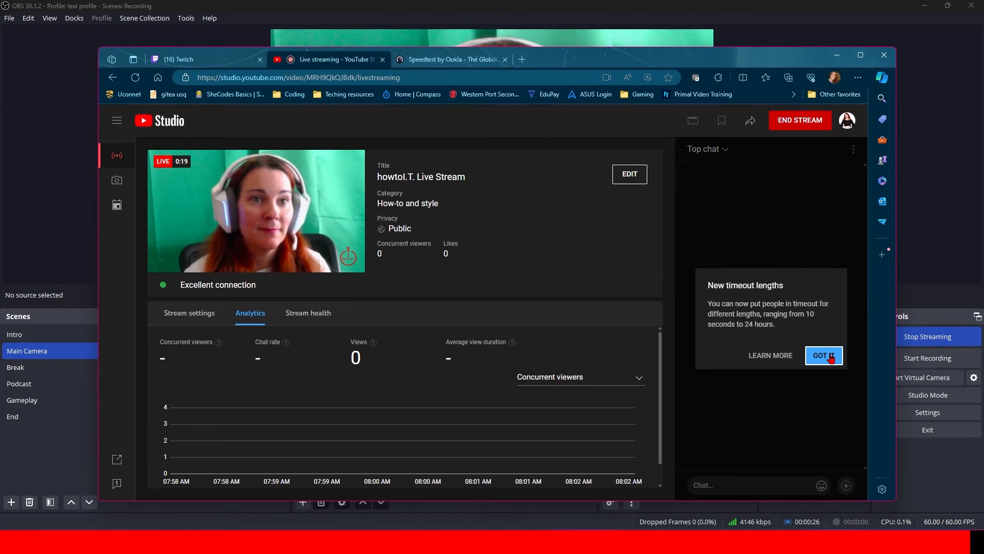
left_click(824, 355)
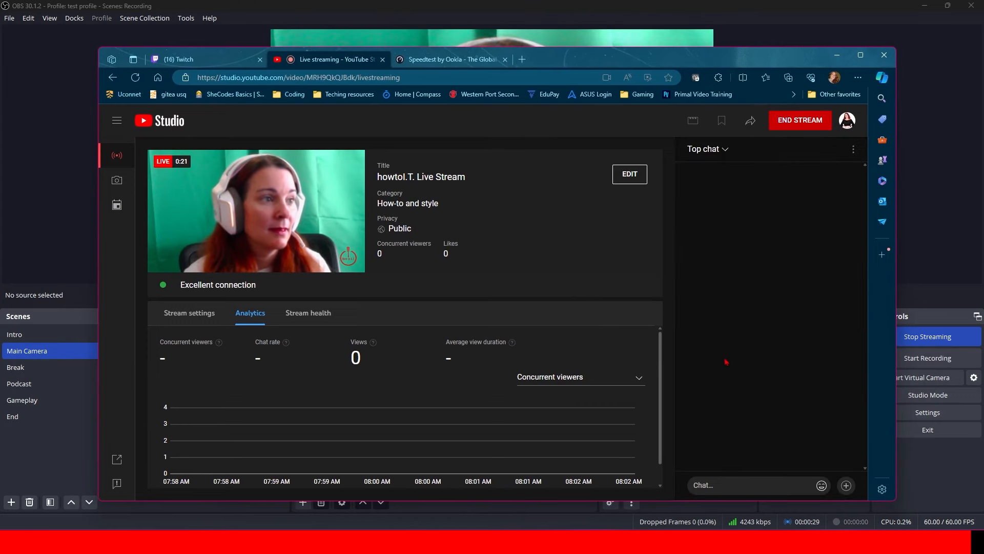
Move the YouTube Studio window away and stop the stream, keeping the Main Camera scene selected
left_click_drag(792, 59, 0, 68)
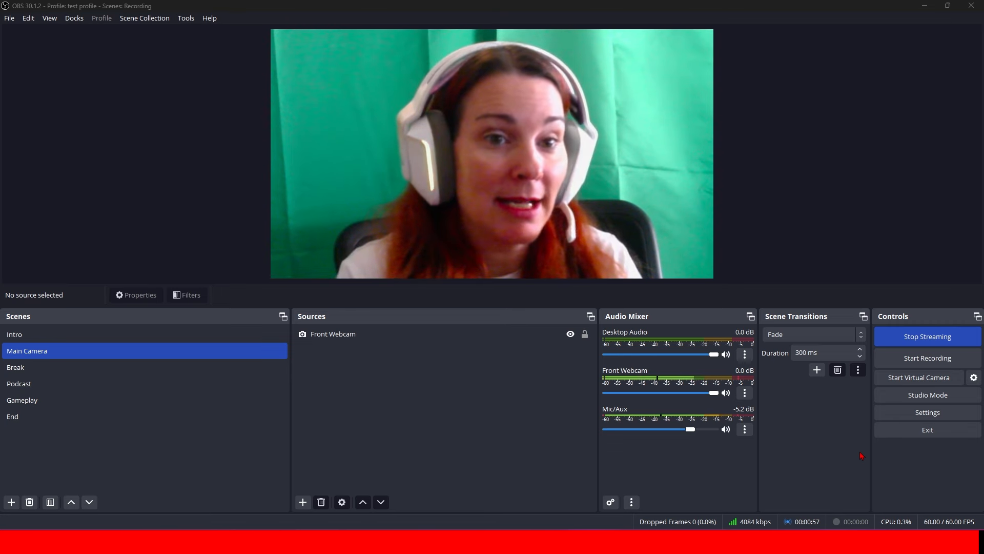
left_click(934, 342)
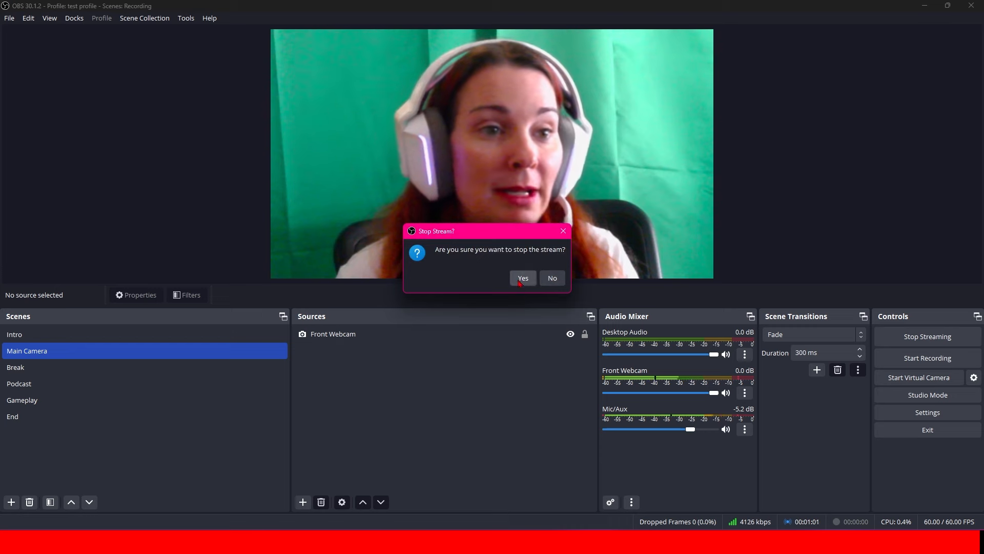
left_click(523, 279)
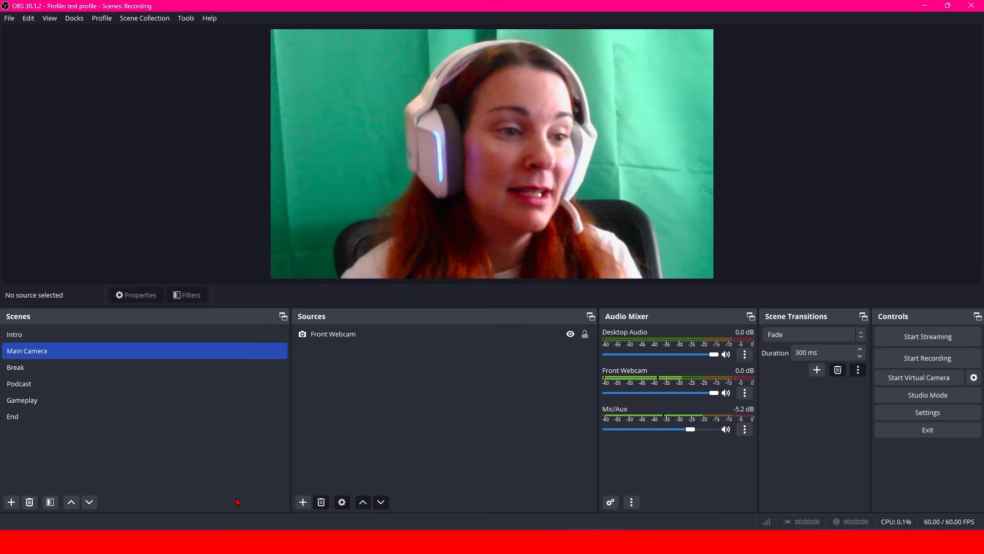
left_click(243, 349)
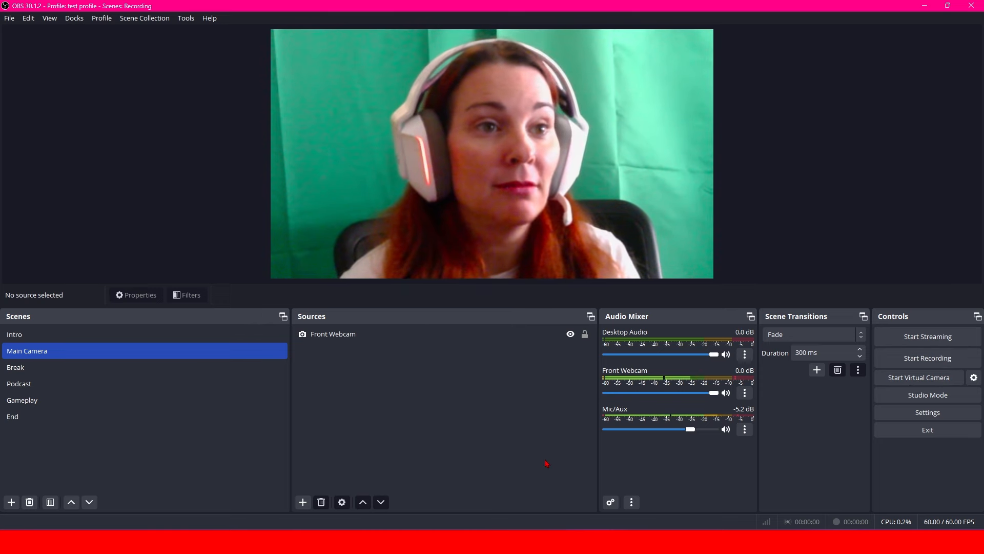